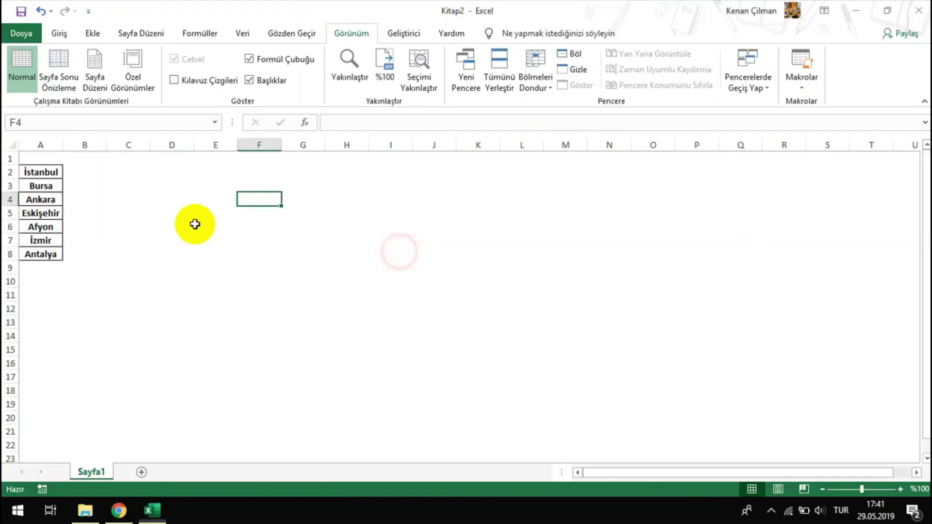
Try out selections of the city list in column A, from İstanbul down to Antalya
{"action": "left_click", "coordinate": [190, 226]}
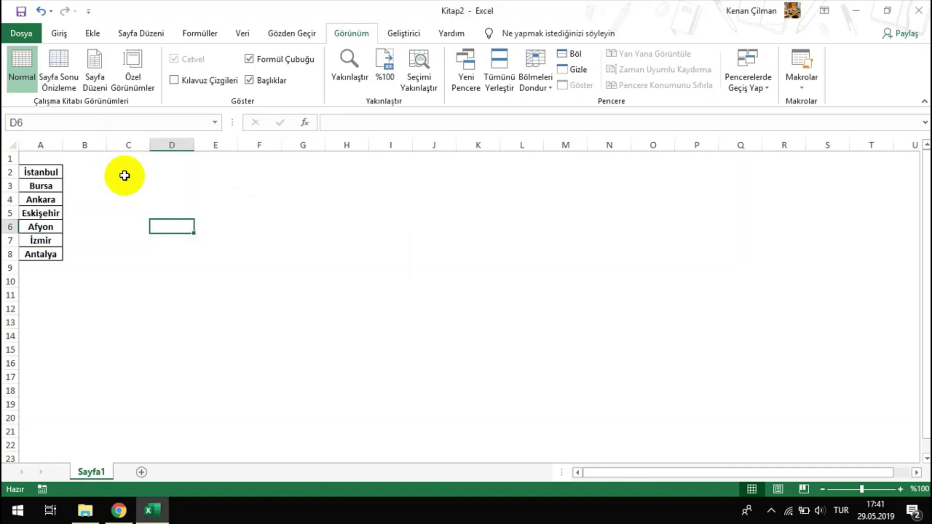
{"action": "left_click", "coordinate": [43, 173]}
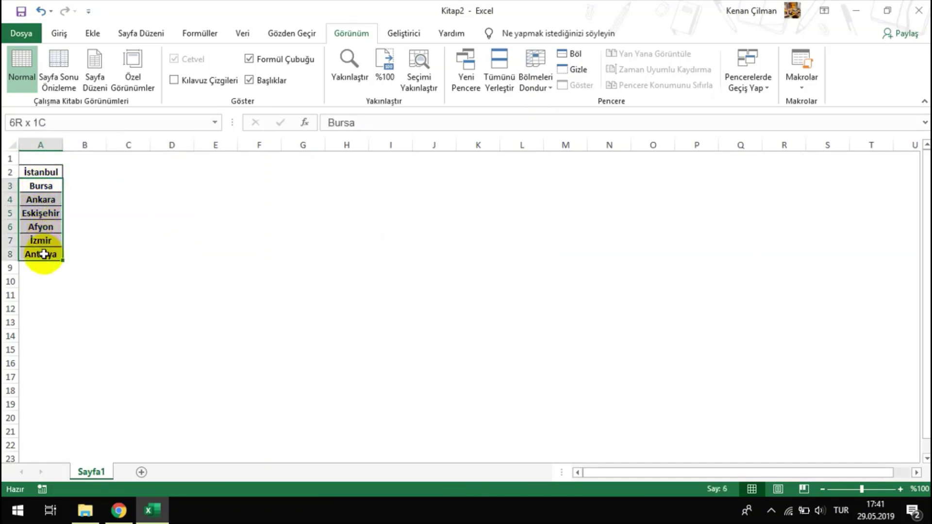
{"action": "left_click_drag", "start_coordinate": [44, 234], "coordinate": [43, 254]}
{"action": "left_click", "coordinate": [130, 187]}
{"action": "left_click", "coordinate": [41, 186]}
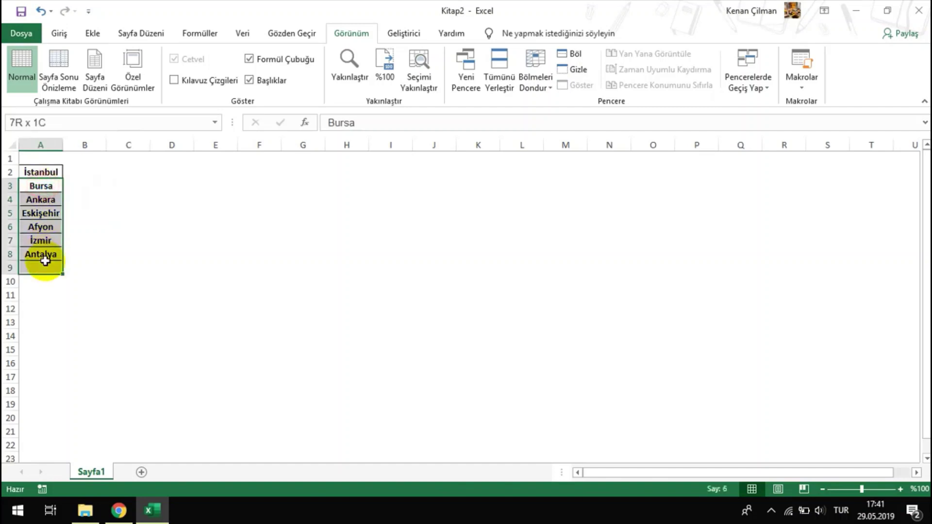
{"action": "left_click_drag", "start_coordinate": [45, 203], "coordinate": [41, 268]}
{"action": "left_click", "coordinate": [45, 171]}
{"action": "left_click", "coordinate": [73, 171]}
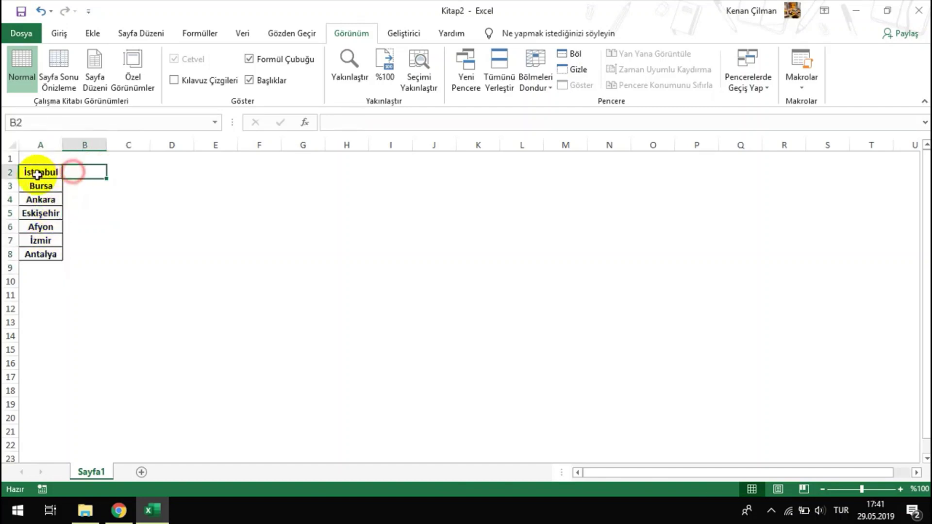
{"action": "left_click", "coordinate": [35, 174]}
{"action": "left_click", "coordinate": [44, 199]}
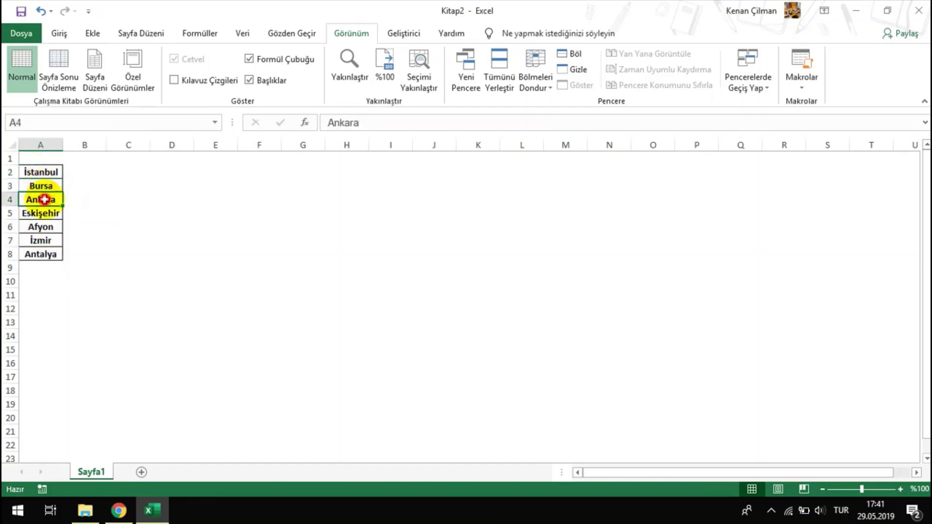
{"action": "left_click_drag", "start_coordinate": [49, 253], "coordinate": [39, 191]}
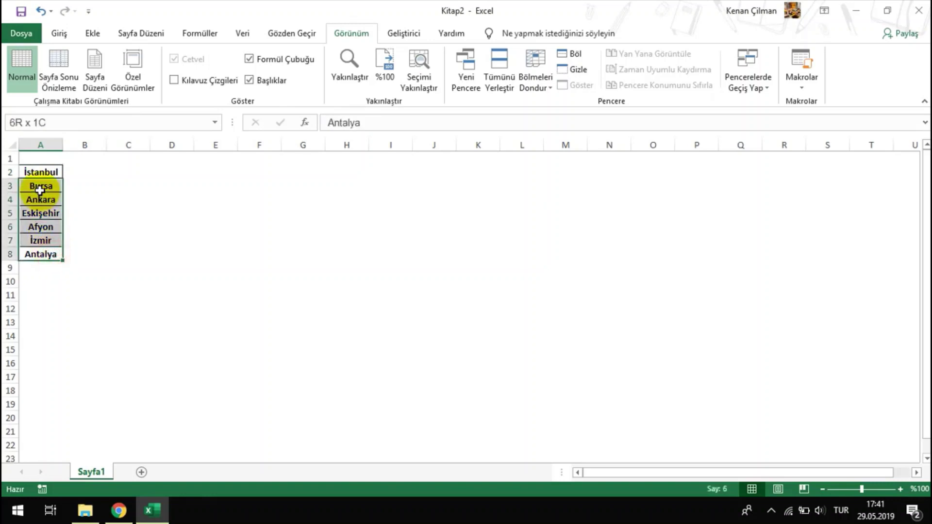
{"action": "left_click", "coordinate": [49, 169]}
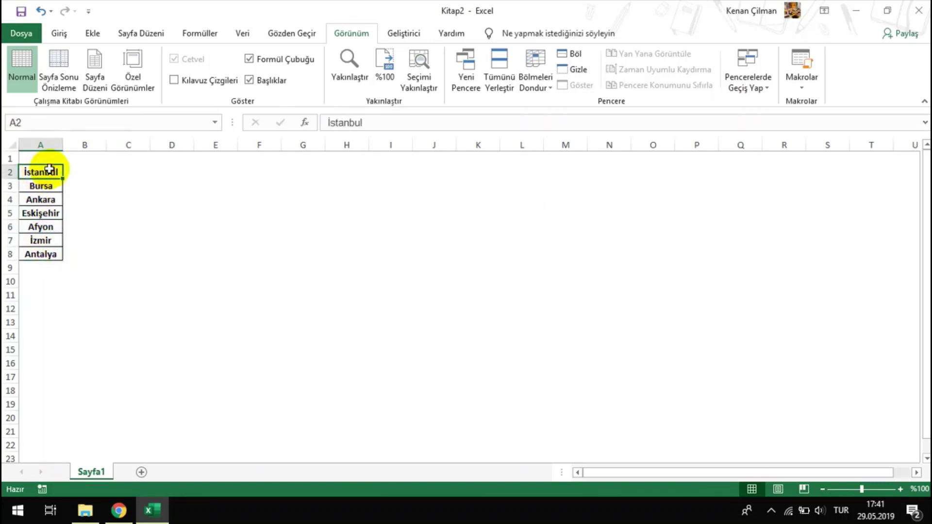
{"action": "left_click", "coordinate": [106, 171]}
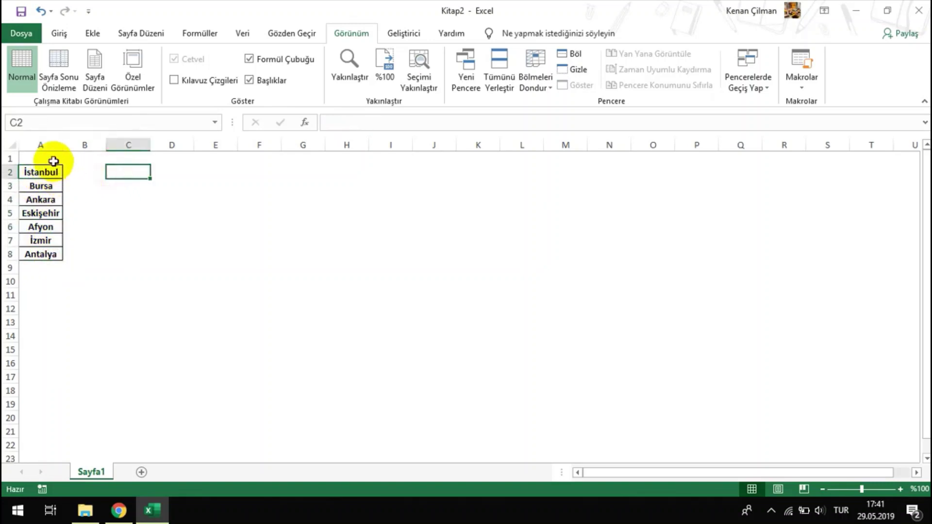
{"action": "left_click_drag", "start_coordinate": [50, 170], "coordinate": [53, 246]}
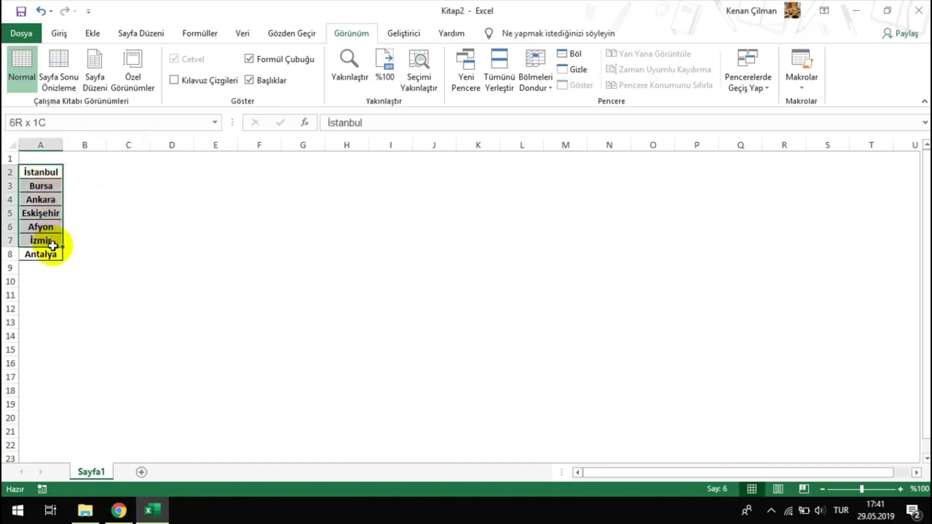
{"action": "left_click", "coordinate": [39, 170]}
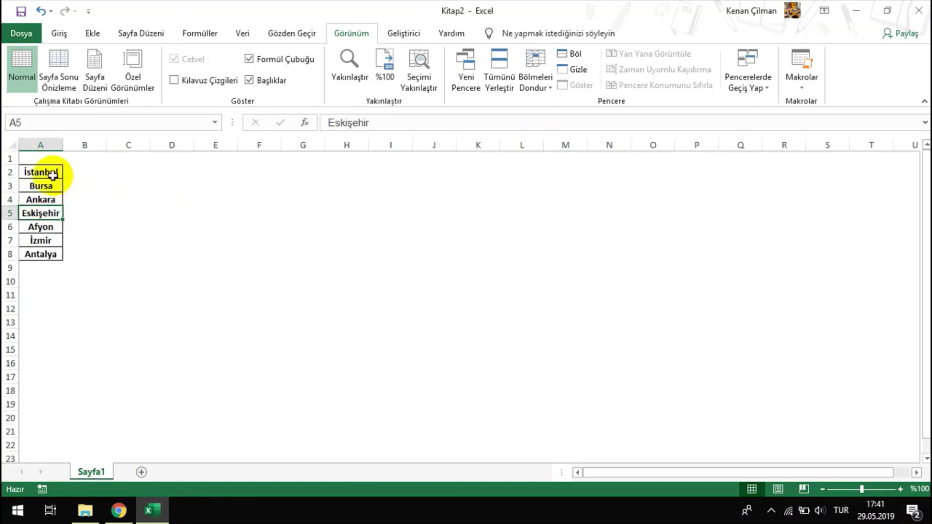
Select the seven city names in A2:A8 and copy them with Ctrl+C
{"action": "left_click_drag", "start_coordinate": [46, 174], "coordinate": [45, 252]}
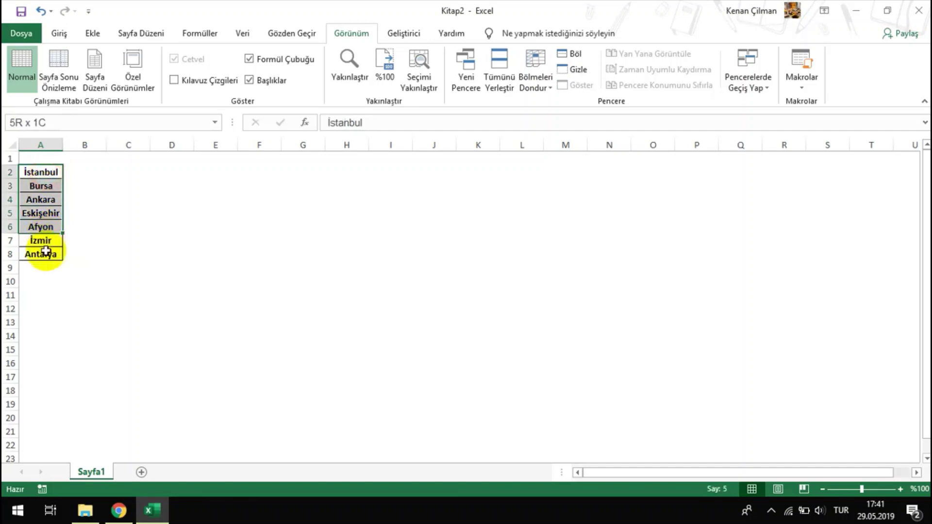
{"action": "left_click", "coordinate": [133, 228]}
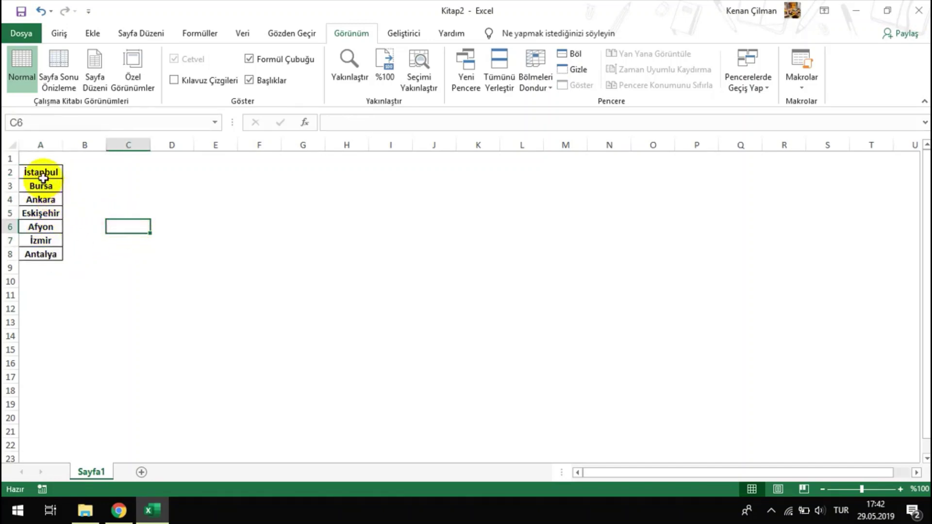
{"action": "left_click_drag", "start_coordinate": [43, 175], "coordinate": [45, 249]}
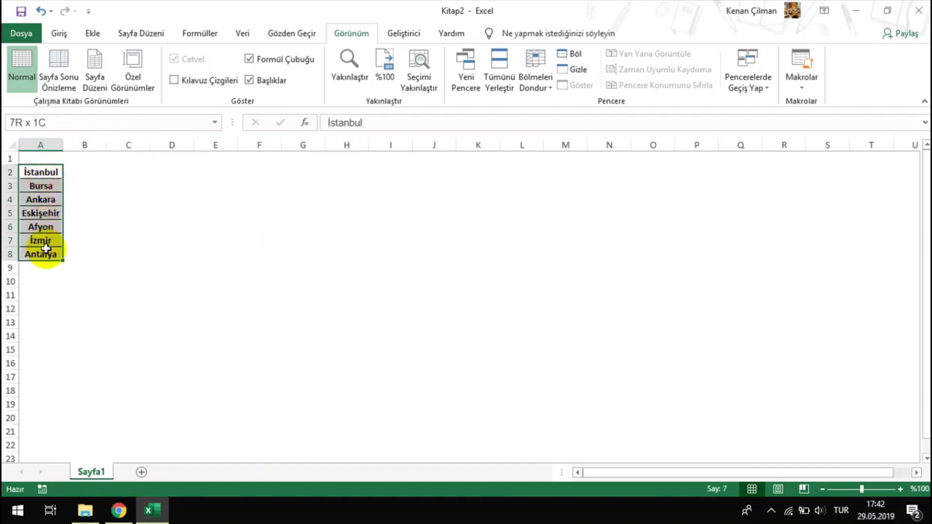
{"action": "left_click", "coordinate": [41, 170]}
{"action": "left_click", "coordinate": [48, 187]}
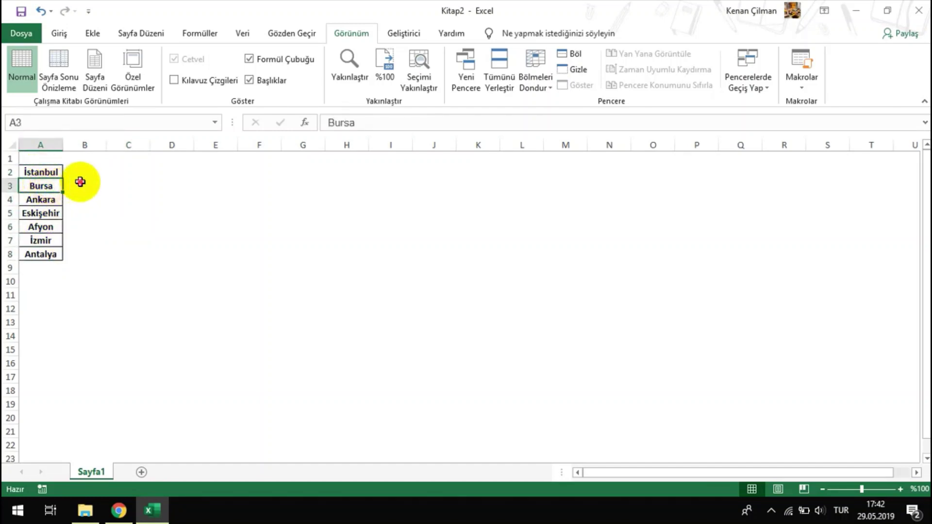
{"action": "left_click", "coordinate": [79, 181]}
{"action": "left_click", "coordinate": [43, 173]}
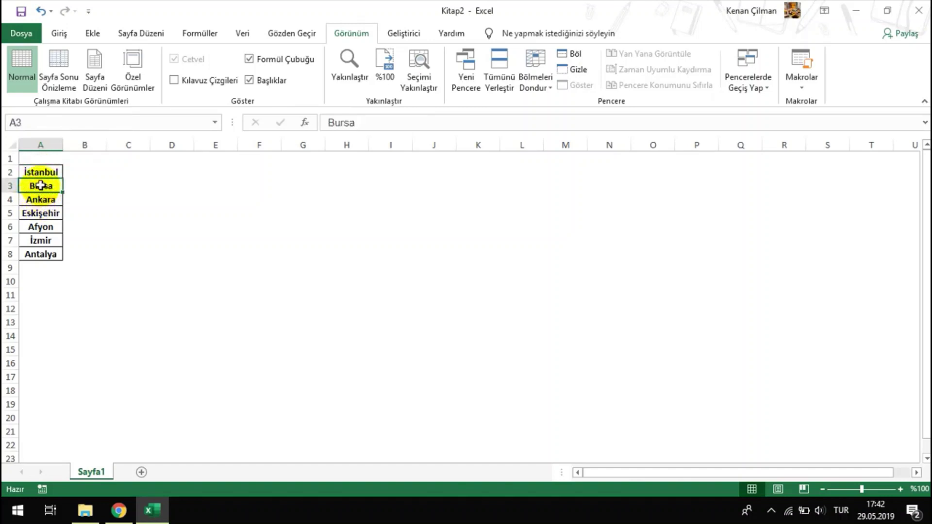
{"action": "left_click", "coordinate": [42, 209]}
{"action": "left_click_drag", "start_coordinate": [40, 177], "coordinate": [41, 252]}
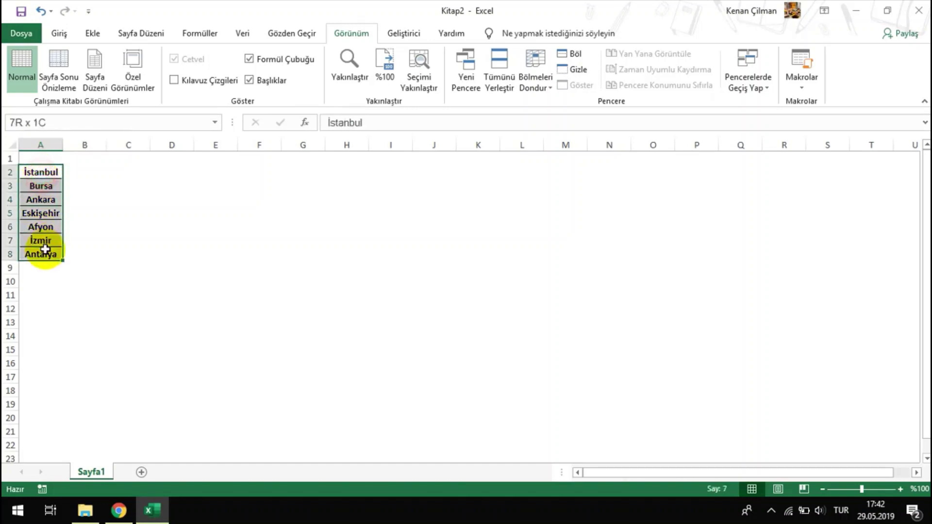
{"action": "left_click", "coordinate": [177, 225]}
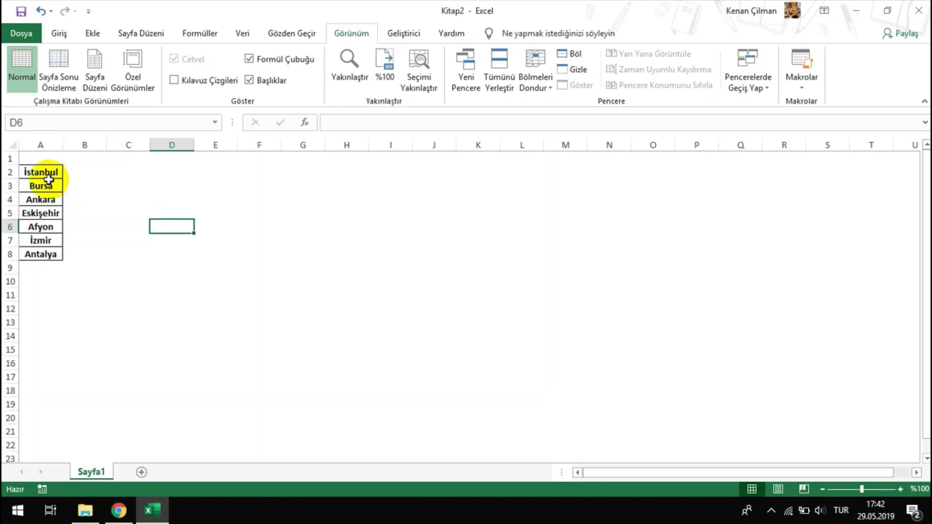
{"action": "left_click_drag", "start_coordinate": [43, 173], "coordinate": [39, 247]}
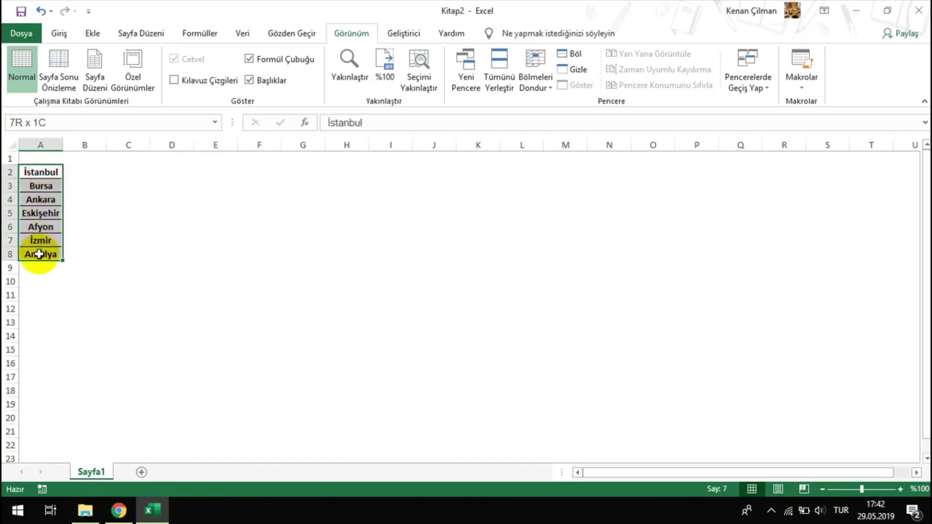
{"action": "key", "text": "ctrl+c"}
Paste the copied cities transposed into B1:H1 as column headings
{"action": "left_click", "coordinate": [83, 158]}
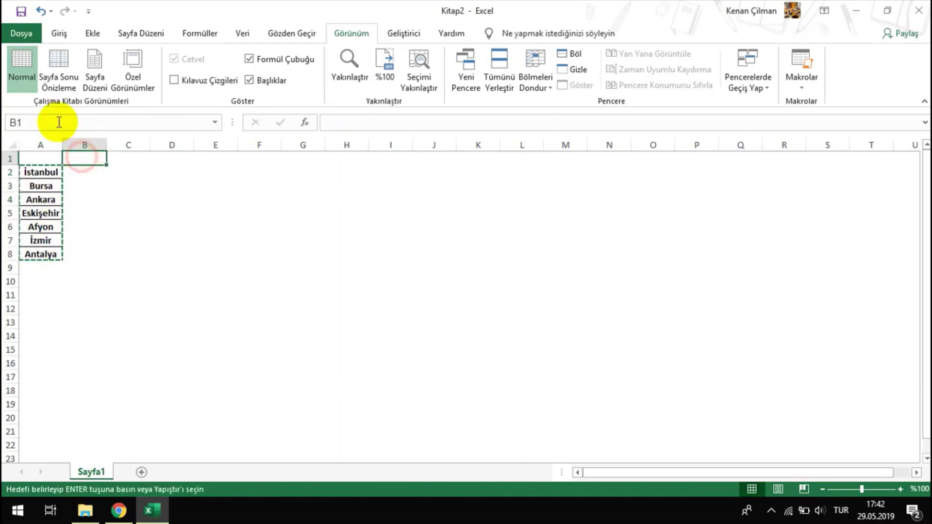
{"action": "left_click", "coordinate": [59, 34]}
{"action": "left_click", "coordinate": [22, 87]}
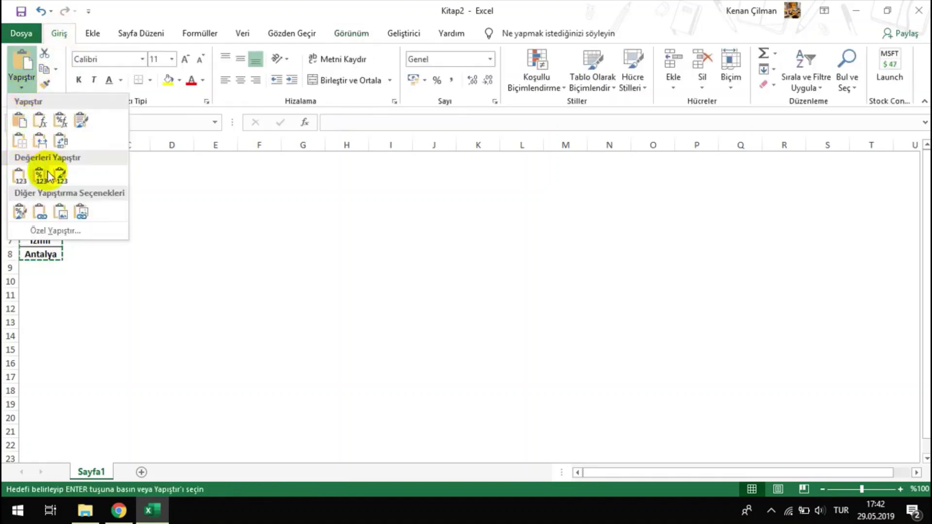
{"action": "left_click", "coordinate": [60, 139]}
Compare the city names in A2:A8 with the headings in B1:H1, and cancel the pending copy
{"action": "left_click_drag", "start_coordinate": [48, 172], "coordinate": [42, 252]}
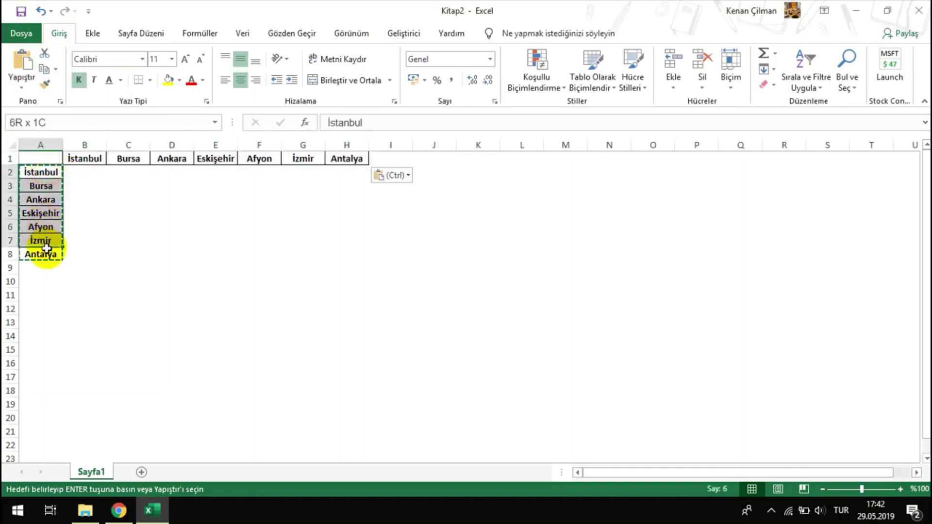
{"action": "left_click_drag", "start_coordinate": [79, 158], "coordinate": [343, 158]}
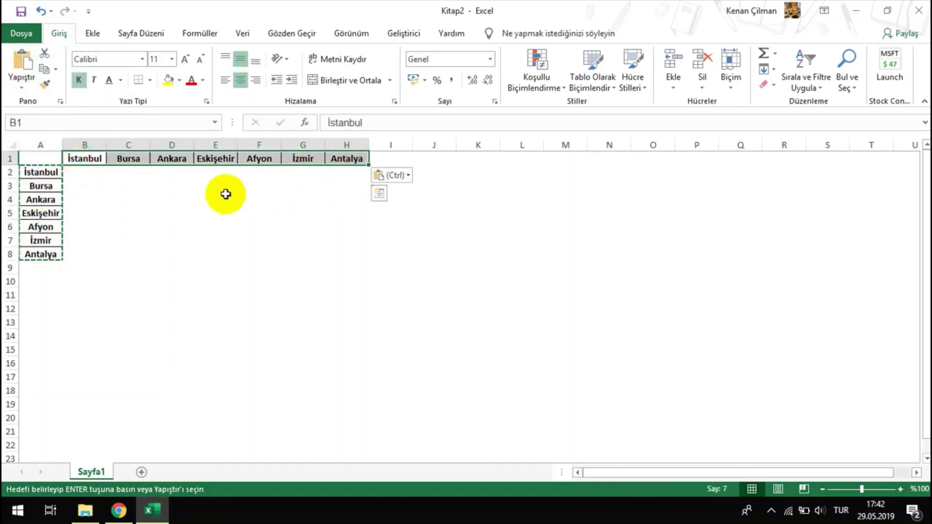
{"action": "left_click", "coordinate": [211, 195]}
{"action": "left_click", "coordinate": [47, 175]}
{"action": "left_click_drag", "start_coordinate": [83, 158], "coordinate": [359, 157]}
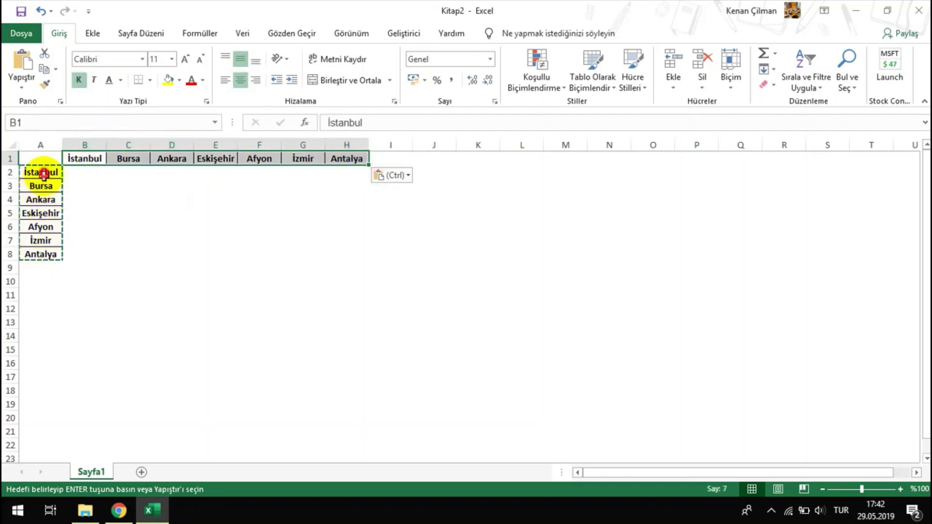
{"action": "left_click_drag", "start_coordinate": [42, 173], "coordinate": [42, 267]}
{"action": "key", "text": "Return"}
{"action": "key", "text": "Return"}
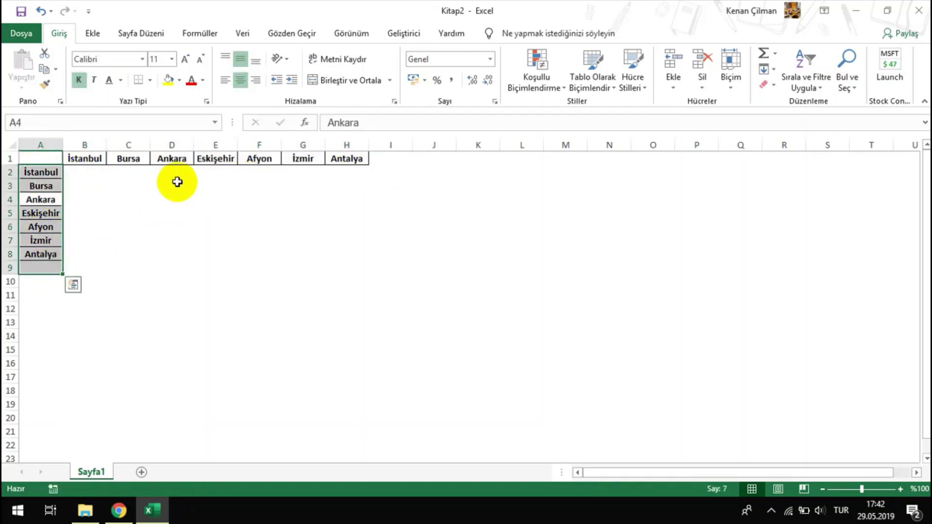
{"action": "left_click_drag", "start_coordinate": [46, 172], "coordinate": [41, 254]}
{"action": "left_click_drag", "start_coordinate": [85, 158], "coordinate": [331, 156]}
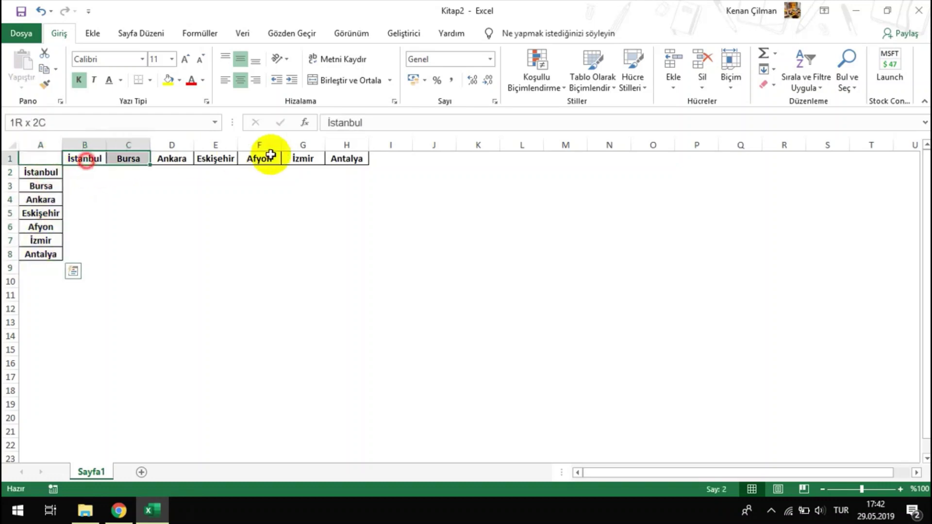
Apply All Borders to every cell of the A1:H8 table
{"action": "mouse_move", "coordinate": [35, 158]}
{"action": "left_mouse_down"}
{"action": "mouse_move", "coordinate": [343, 241]}
{"action": "mouse_move", "coordinate": [339, 255]}
{"action": "left_mouse_up"}
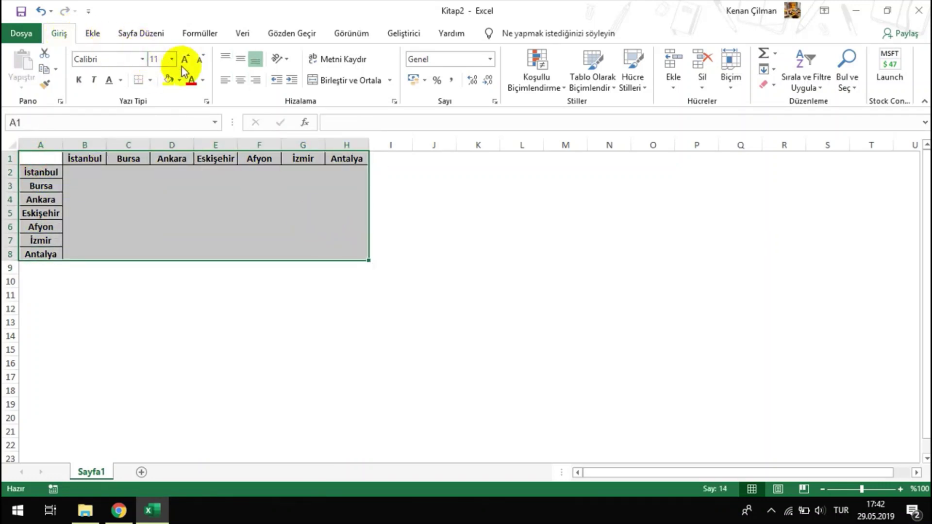
{"action": "left_click", "coordinate": [150, 82]}
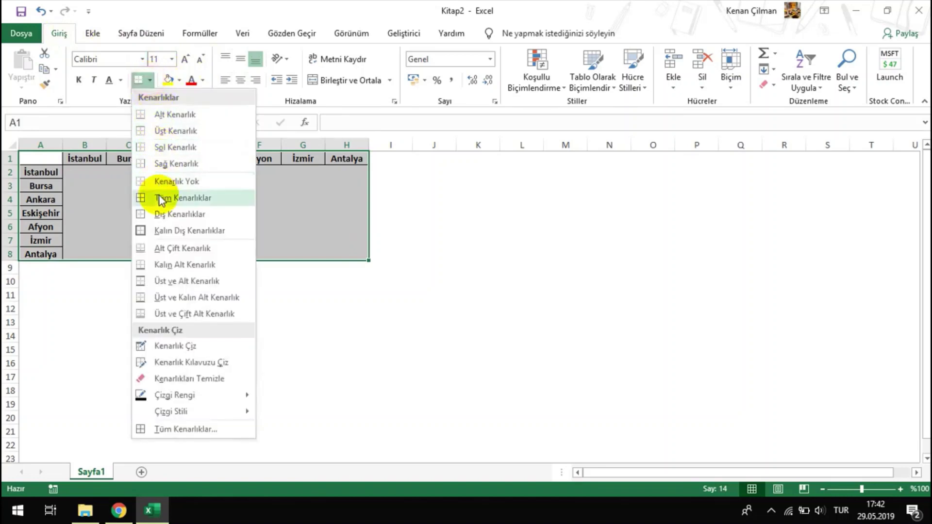
{"action": "left_click", "coordinate": [168, 196]}
{"action": "left_click", "coordinate": [77, 199]}
{"action": "left_click", "coordinate": [79, 171]}
{"action": "left_click", "coordinate": [115, 173]}
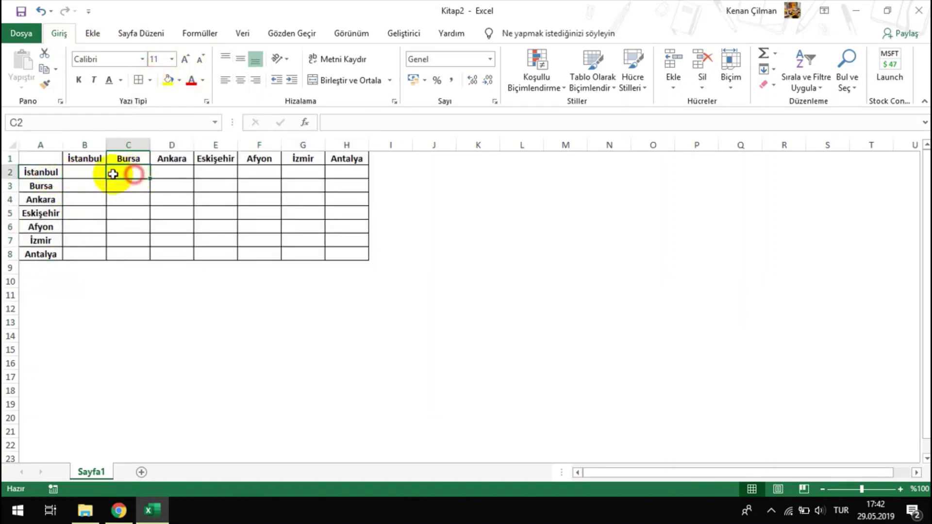
{"action": "left_click", "coordinate": [37, 173]}
{"action": "left_click", "coordinate": [122, 171]}
In Google Maps, search İstanbul and get driving directions from Bursa (153 km)
{"action": "key", "text": "alt+Tab"}
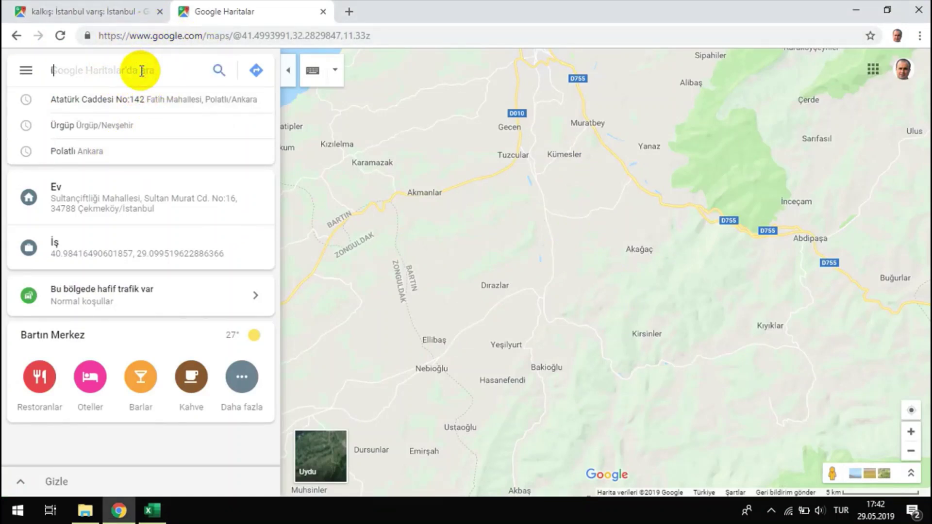
{"action": "type", "text": "bul"}
{"action": "key", "text": "Return"}
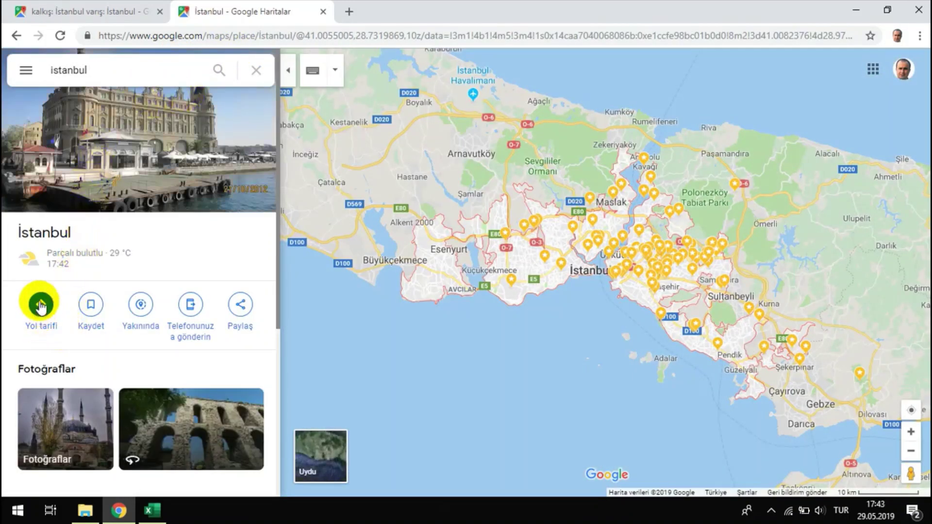
{"action": "left_click", "coordinate": [42, 305]}
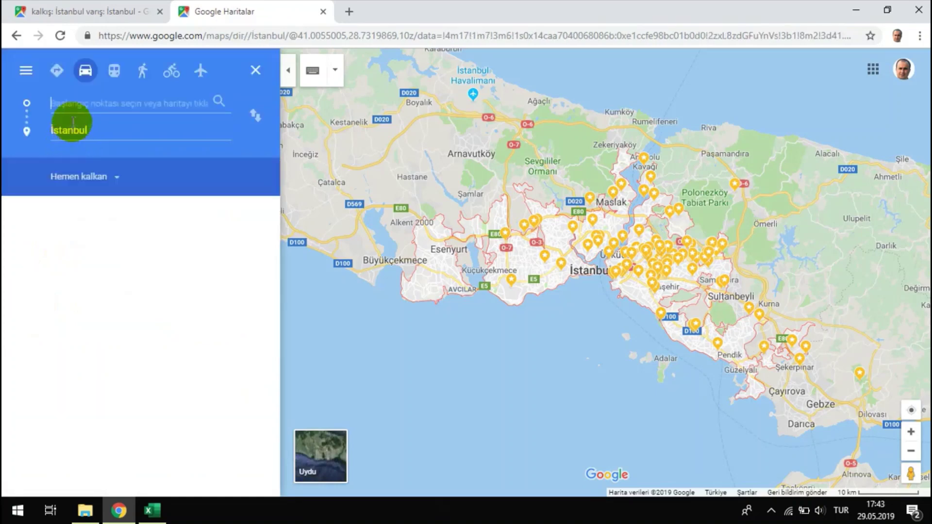
{"action": "type", "text": "bursa"}
{"action": "key", "text": "Return"}
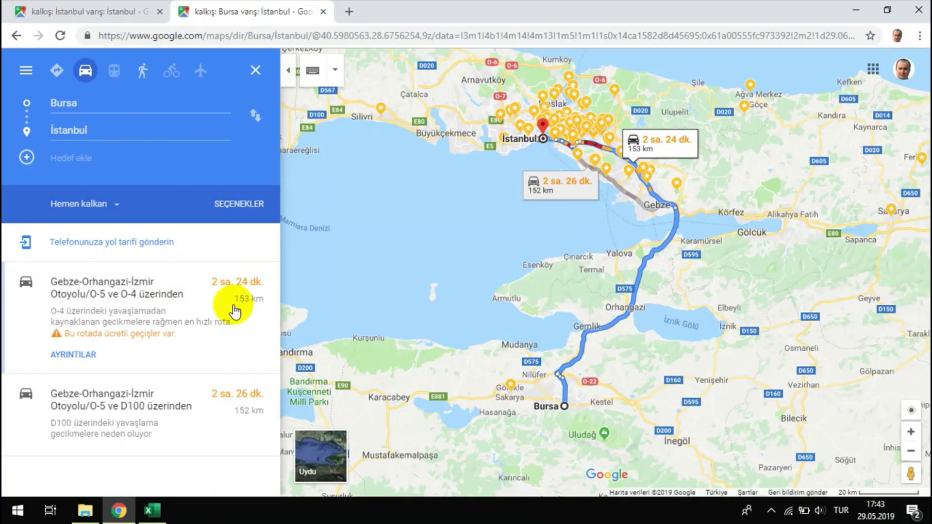
{"action": "key", "text": "alt+Tab"}
Enter the Bursa–İstanbul distance 153 in C2 and B3
{"action": "type", "text": "15"}
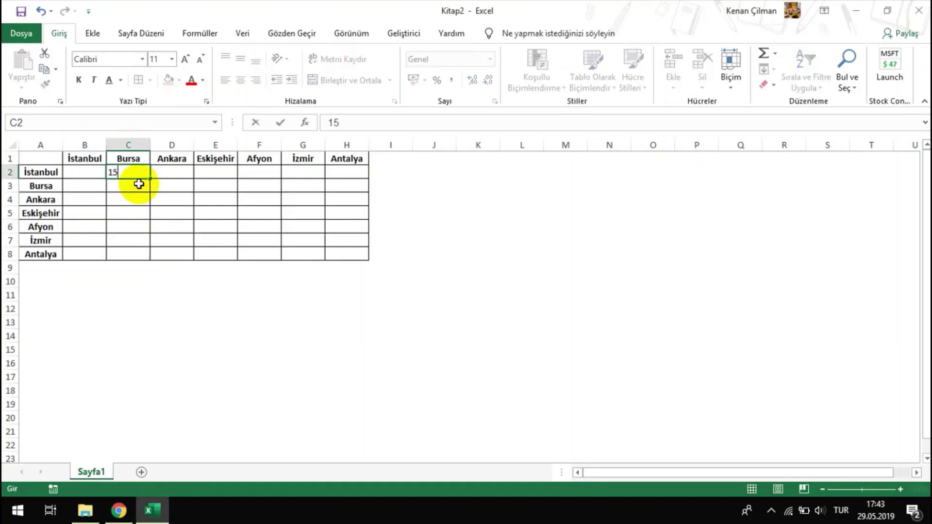
{"action": "key", "text": "Tab"}
{"action": "left_click", "coordinate": [83, 158]}
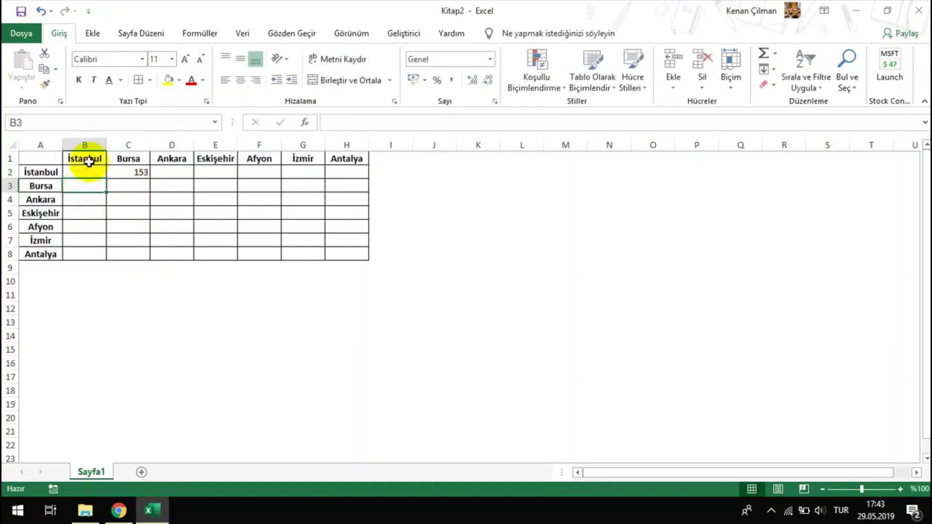
{"action": "left_click", "coordinate": [83, 183]}
{"action": "type", "text": "153"}
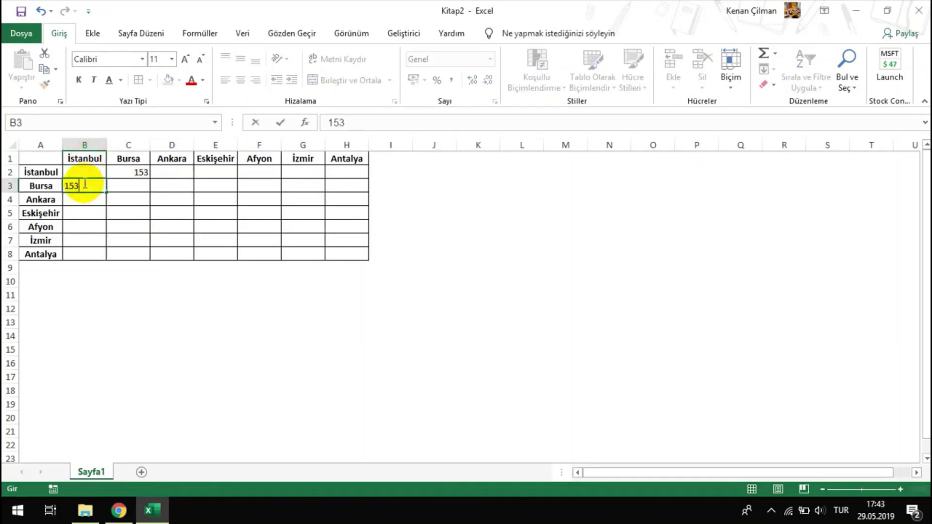
Fill the diagonal cells from B2 to H8 with 0
{"action": "left_click", "coordinate": [93, 172]}
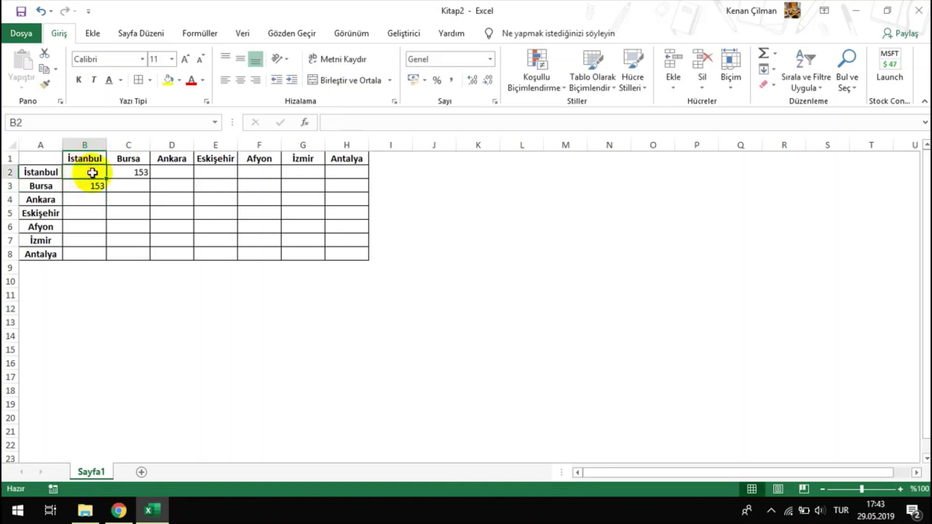
{"action": "type", "text": "0"}
{"action": "key", "text": "Tab"}
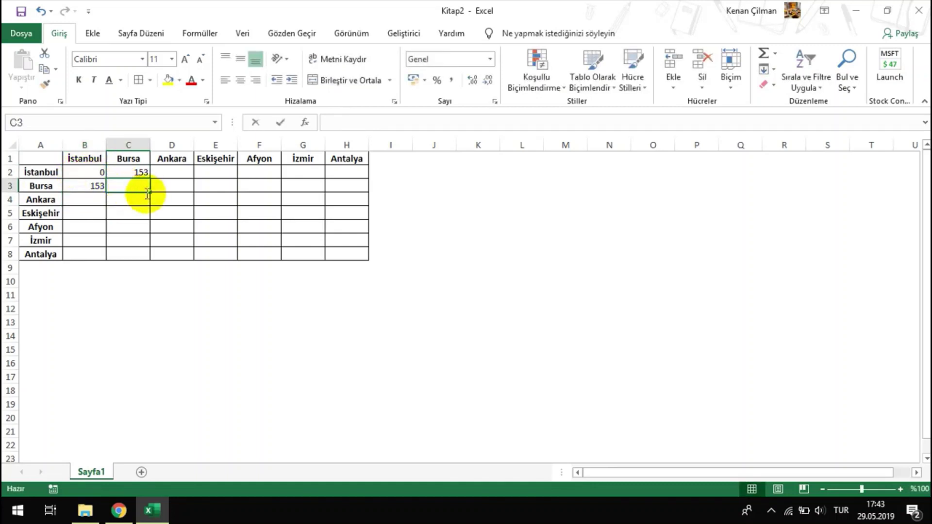
{"action": "type", "text": "0"}
{"action": "left_click", "coordinate": [173, 197]}
{"action": "type", "text": "0"}
{"action": "left_click", "coordinate": [213, 212]}
{"action": "type", "text": "0"}
{"action": "left_click", "coordinate": [251, 228]}
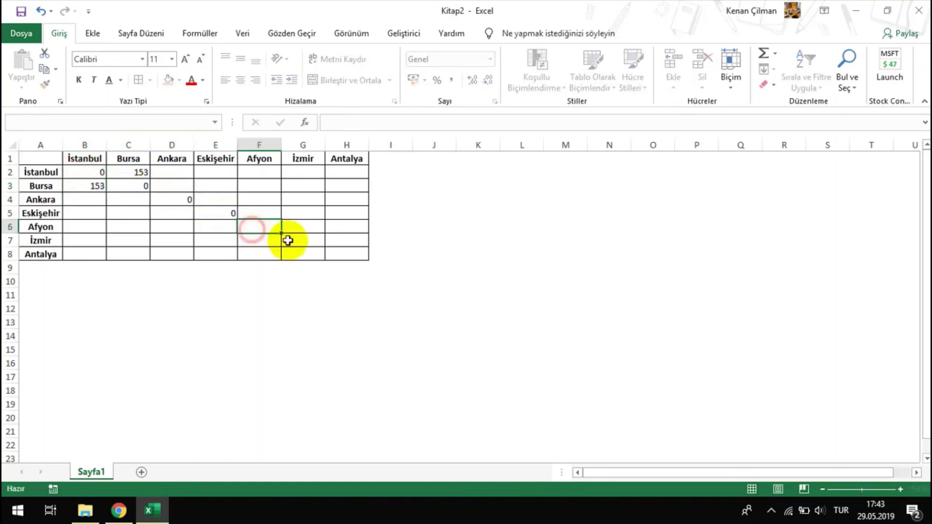
{"action": "type", "text": "0"}
{"action": "left_click", "coordinate": [288, 240]}
{"action": "type", "text": "0"}
{"action": "left_click", "coordinate": [350, 254]}
{"action": "type", "text": "0"}
{"action": "left_click", "coordinate": [62, 172]}
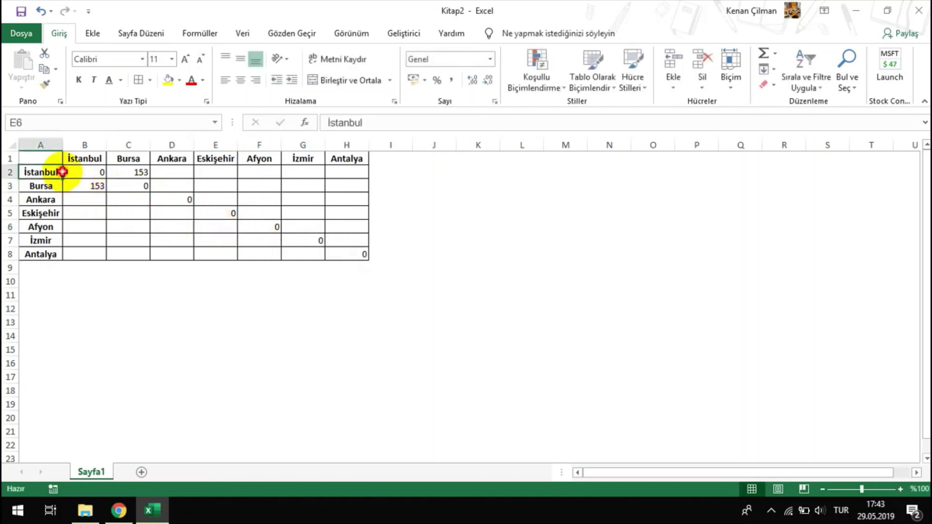
Change the Google Maps origin to Ankara for the 449 km route to İstanbul
{"action": "key", "text": "alt+Tab"}
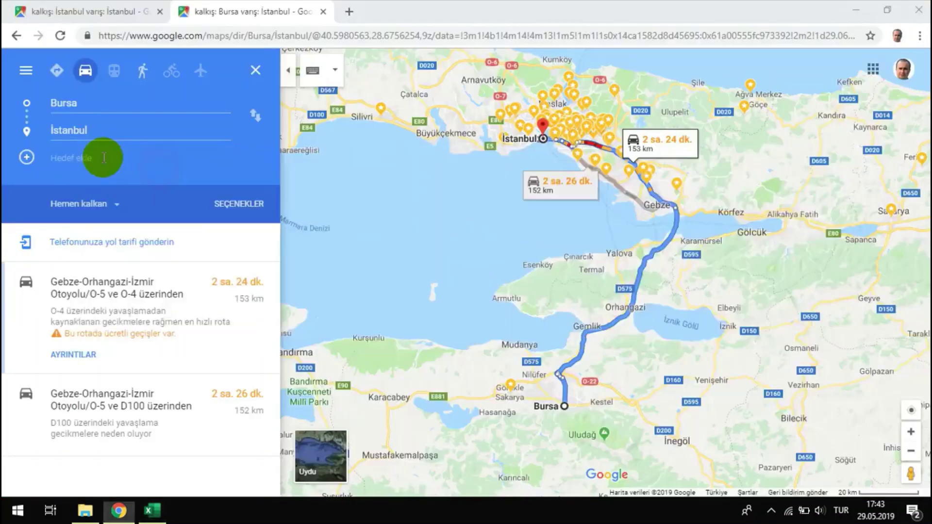
{"action": "left_click", "coordinate": [85, 102]}
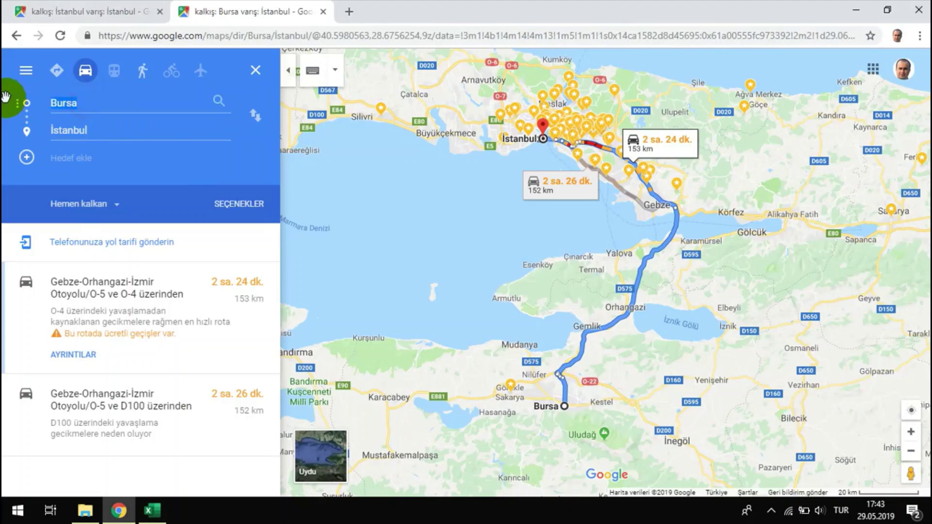
{"action": "type", "text": "ankara"}
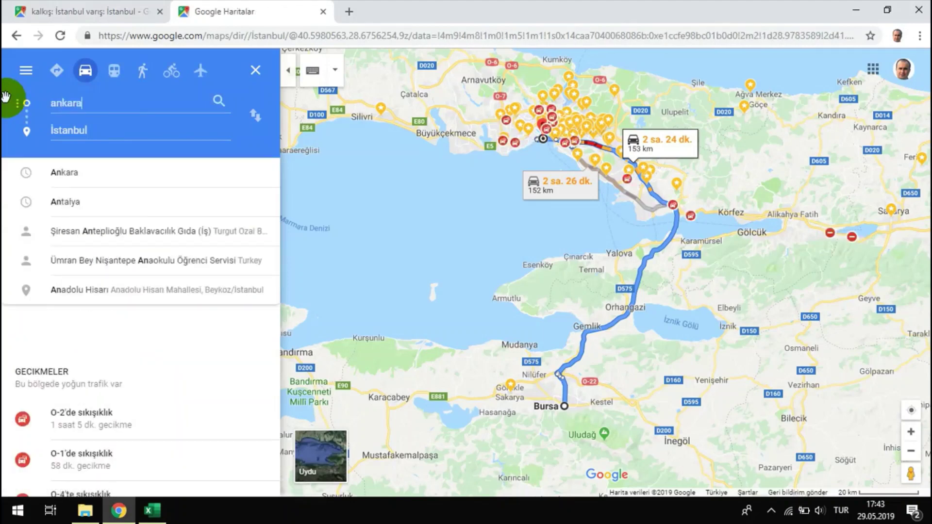
{"action": "key", "text": "Return"}
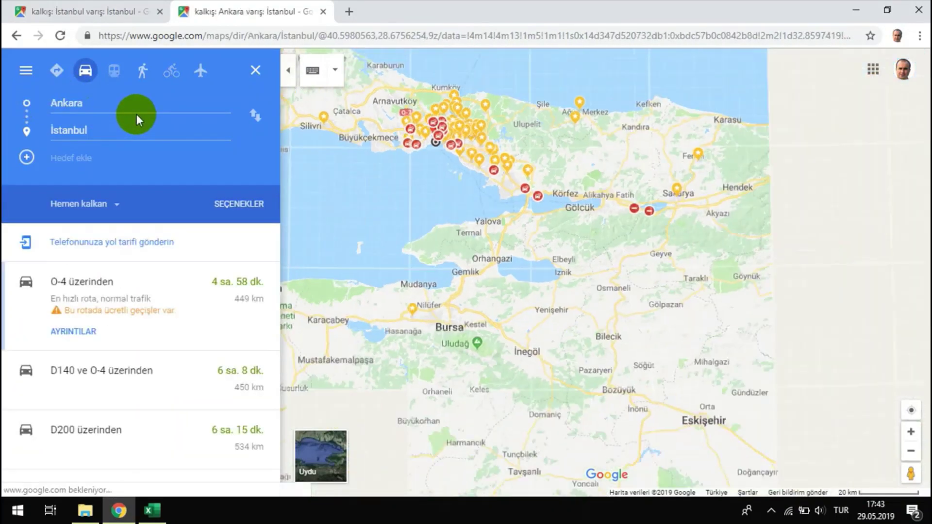
Enter 449 in D2 and B4 in Excel, then return to the map
{"action": "key", "text": "alt+Tab"}
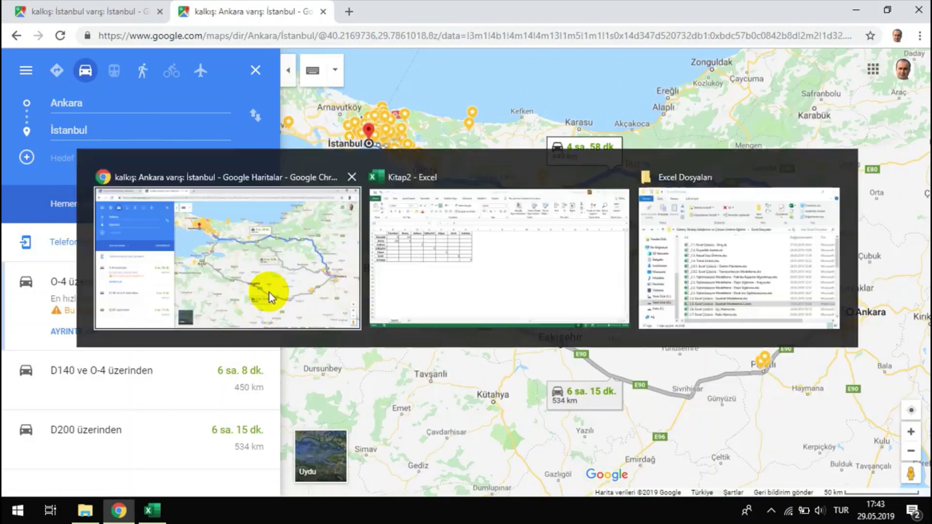
{"action": "type", "text": "449"}
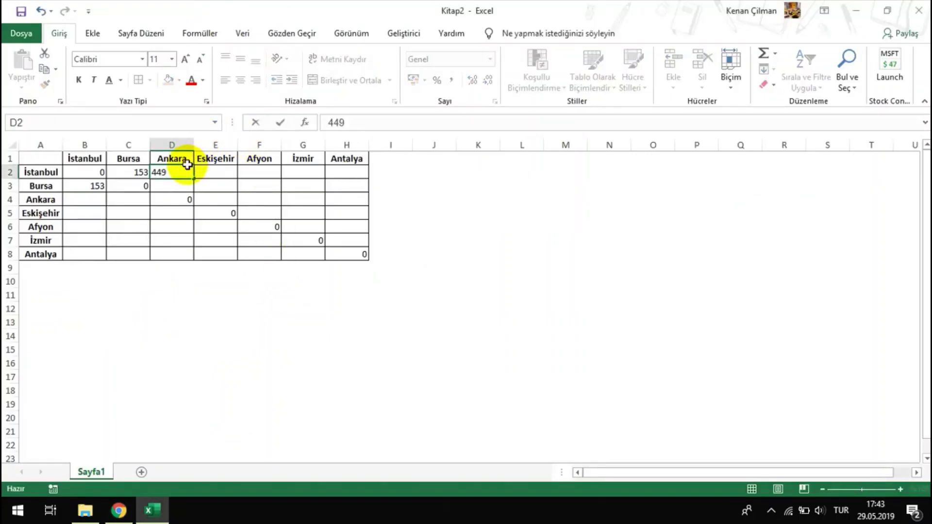
{"action": "key", "text": "Tab"}
{"action": "left_click", "coordinate": [74, 201]}
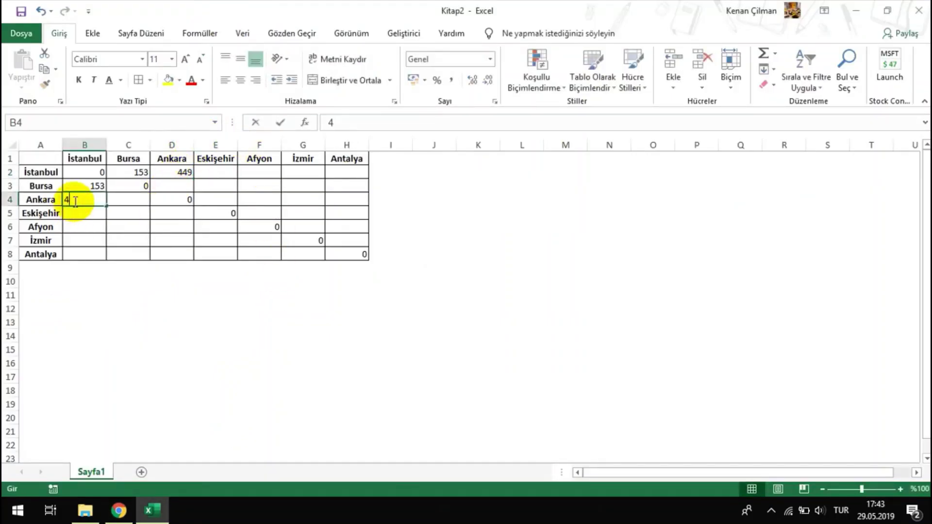
{"action": "type", "text": "49"}
{"action": "key", "text": "alt+Tab"}
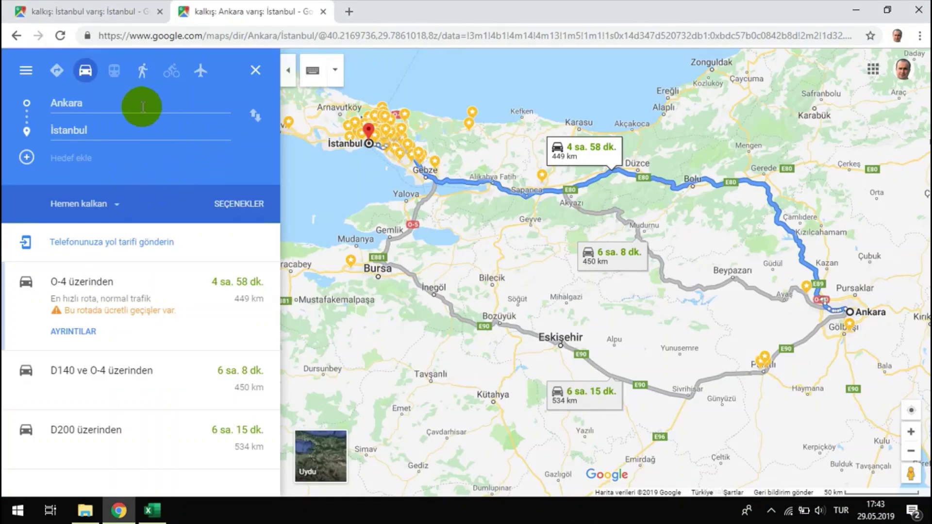
Replace the origin with Eskişehir to get the 305 km drive to İstanbul
{"action": "left_click_drag", "start_coordinate": [143, 107], "coordinate": [91, 100]}
{"action": "type", "text": "sk"}
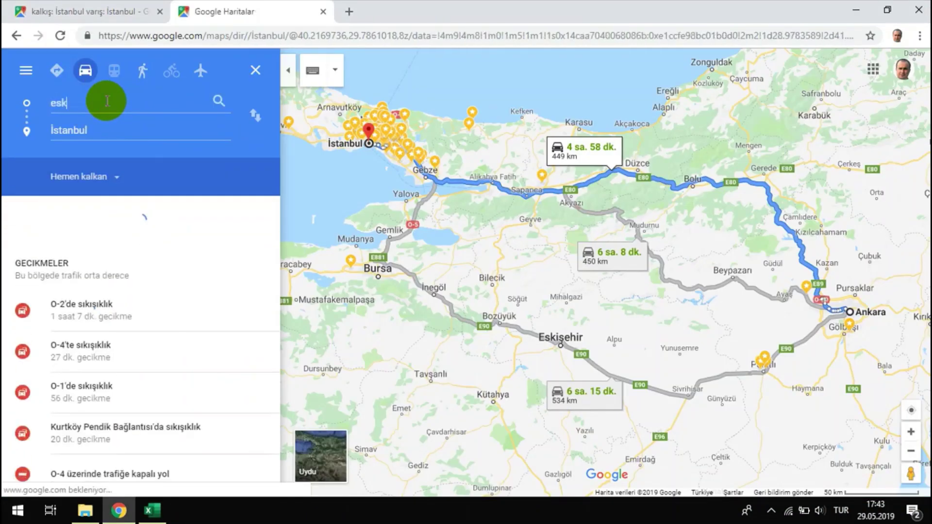
{"action": "type", "text": "işehir"}
{"action": "key", "text": "Return"}
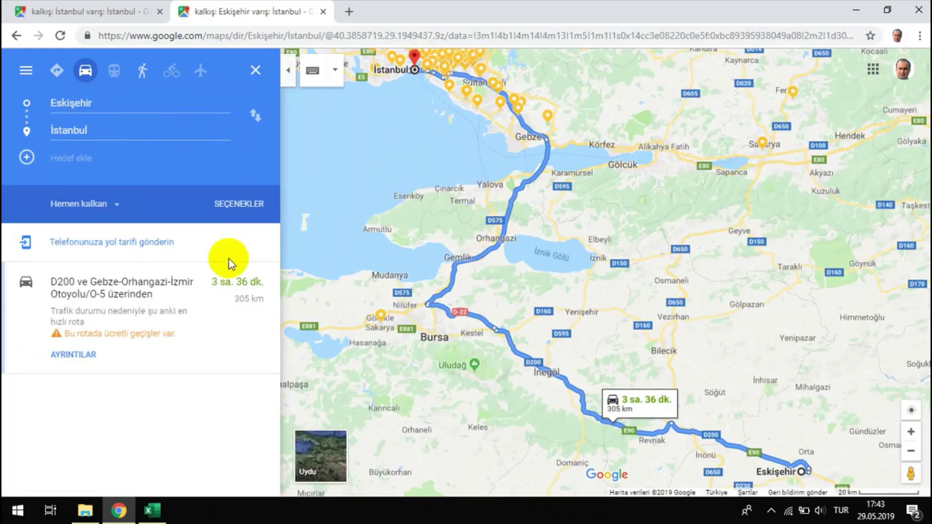
{"action": "key", "text": "alt+Tab"}
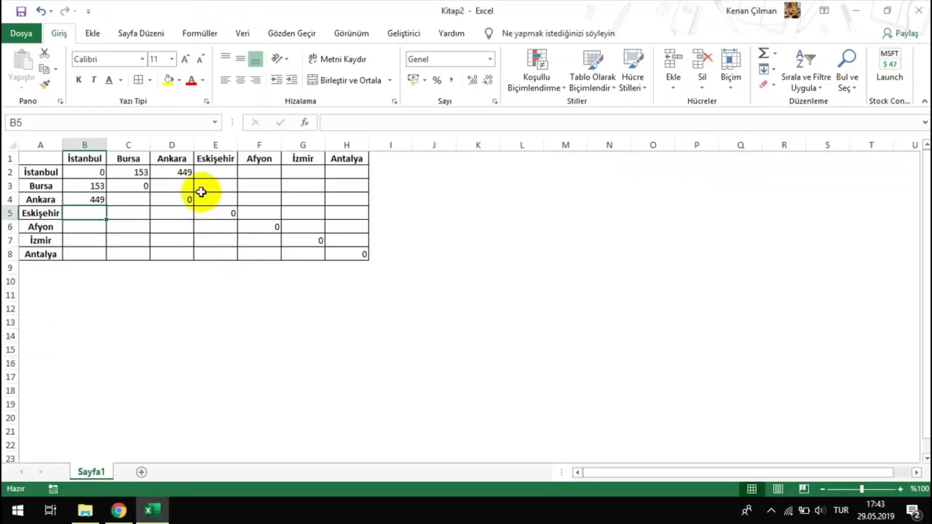
Enter 305 in B5 and copy it into E2
{"action": "type", "text": "305"}
{"action": "key", "text": "Tab"}
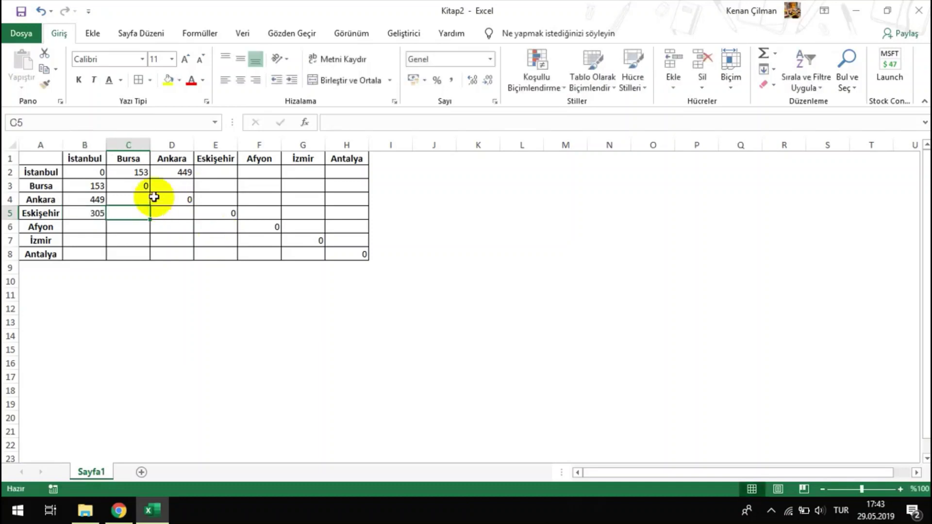
{"action": "left_click", "coordinate": [93, 213]}
{"action": "key", "text": "ctrl+c"}
{"action": "left_click", "coordinate": [233, 167]}
{"action": "key", "text": "ctrl+v"}
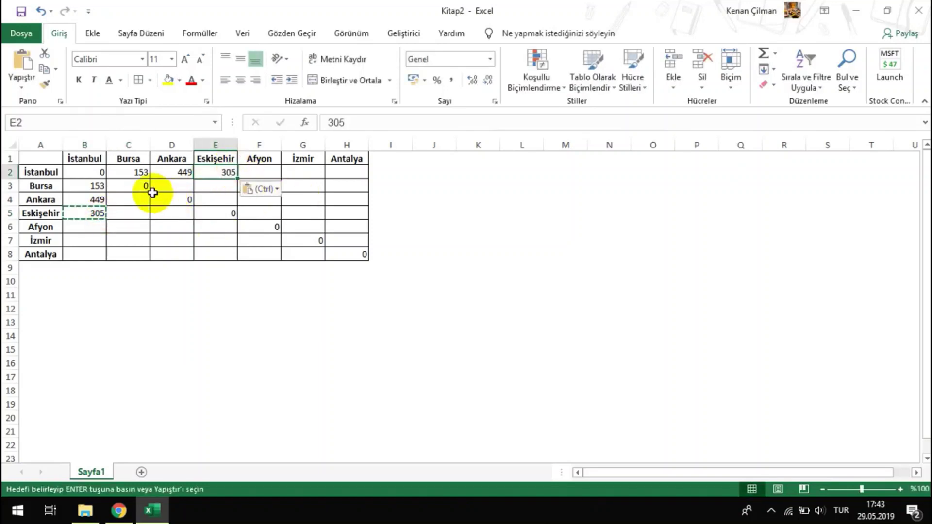
Review the distance table B2:H8, then go back to the Google Maps directions
{"action": "left_click_drag", "start_coordinate": [83, 176], "coordinate": [354, 244]}
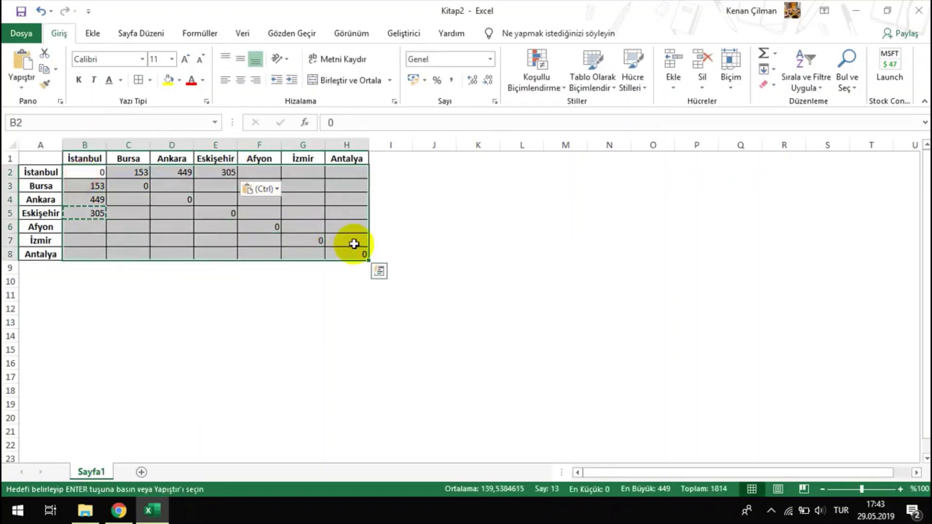
{"action": "key", "text": "Escape"}
{"action": "key", "text": "Return"}
{"action": "key", "text": "Return"}
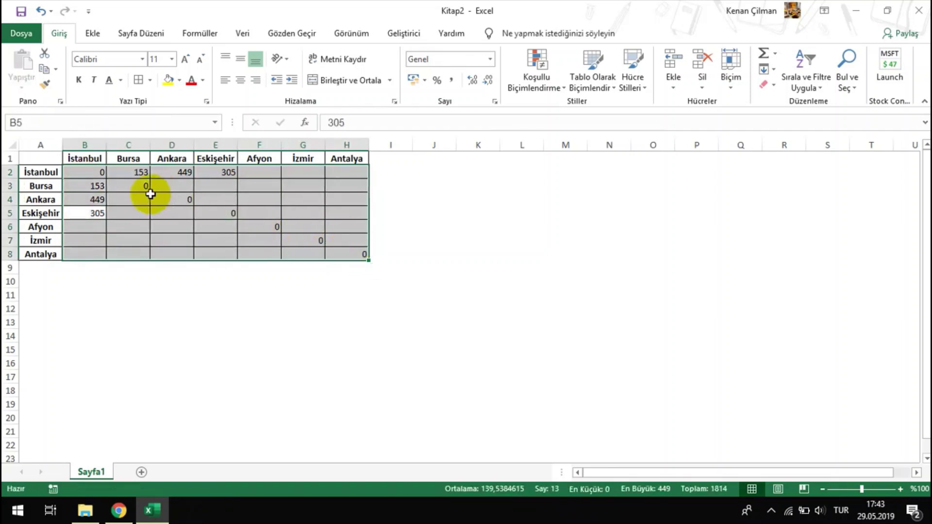
{"action": "left_click_drag", "start_coordinate": [127, 172], "coordinate": [171, 173]}
{"action": "left_click", "coordinate": [327, 235], "text": "shift"}
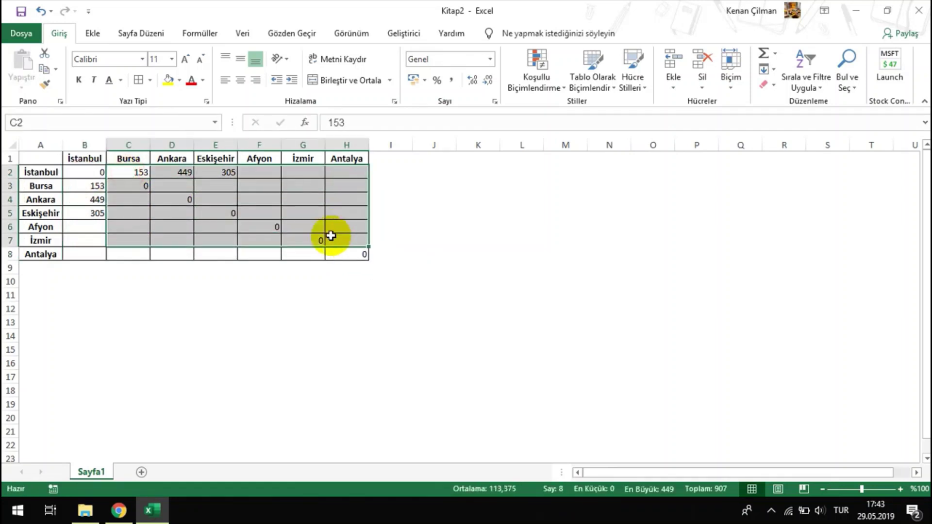
{"action": "left_click", "coordinate": [210, 200]}
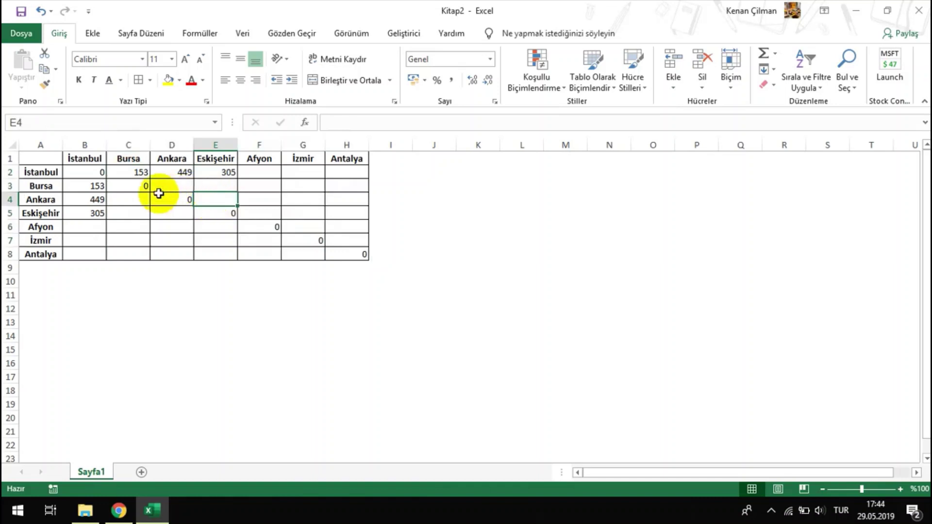
{"action": "mouse_move", "coordinate": [85, 171]}
{"action": "left_mouse_down"}
{"action": "mouse_move", "coordinate": [337, 235]}
{"action": "mouse_move", "coordinate": [340, 260]}
{"action": "left_mouse_up"}
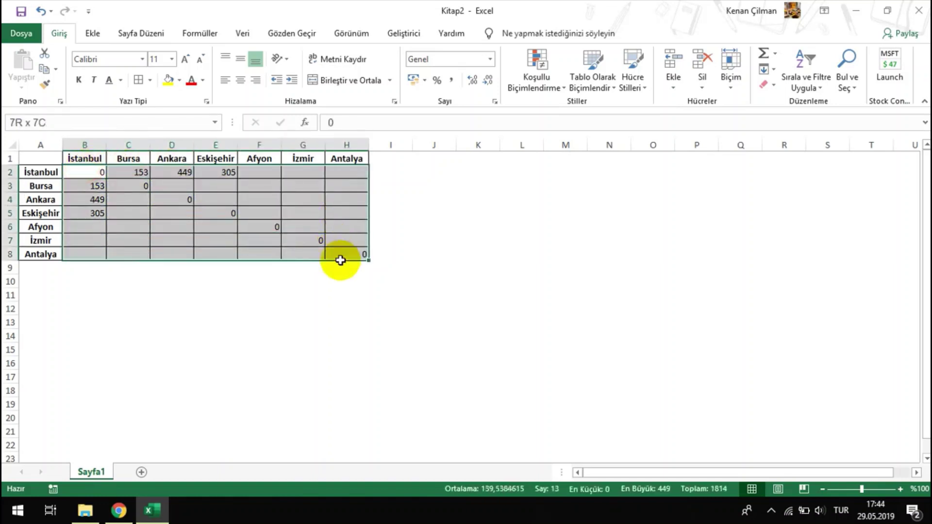
{"action": "left_click", "coordinate": [353, 254]}
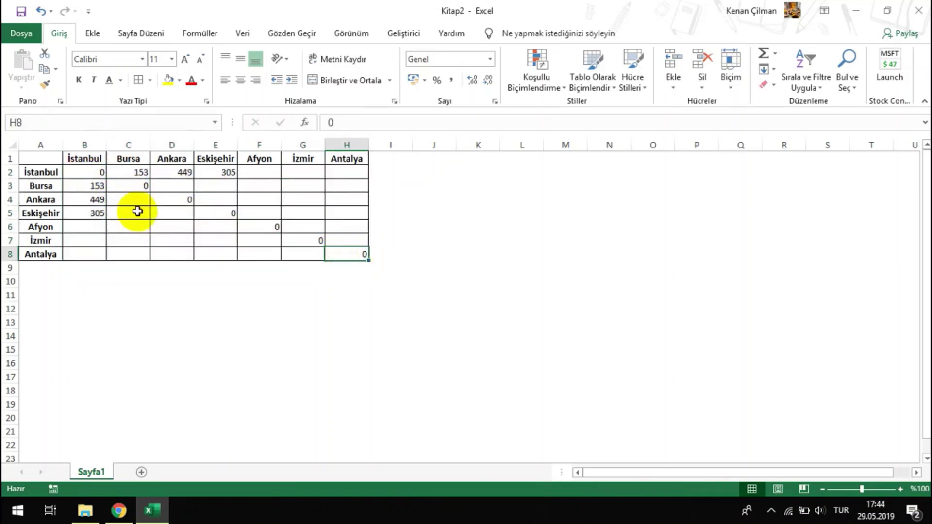
{"action": "left_click", "coordinate": [120, 201]}
{"action": "left_click", "coordinate": [88, 213]}
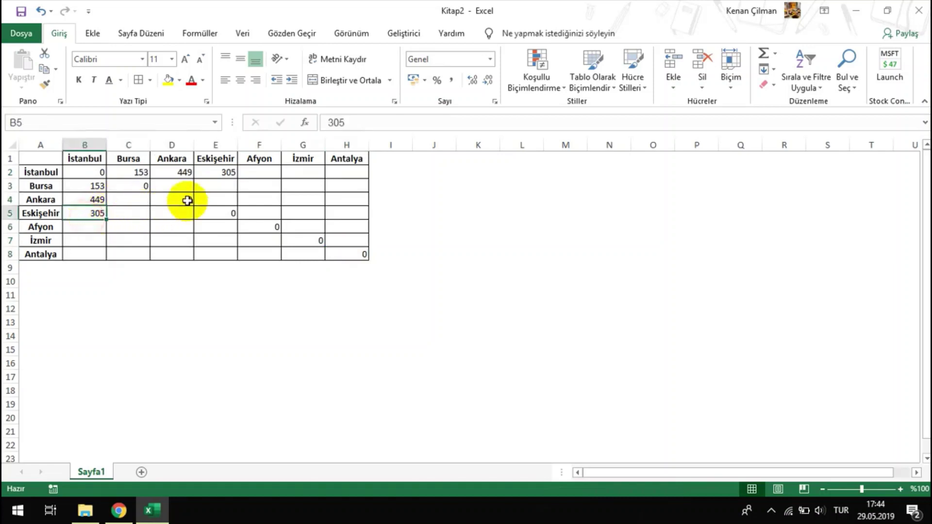
{"action": "key", "text": "alt+Tab"}
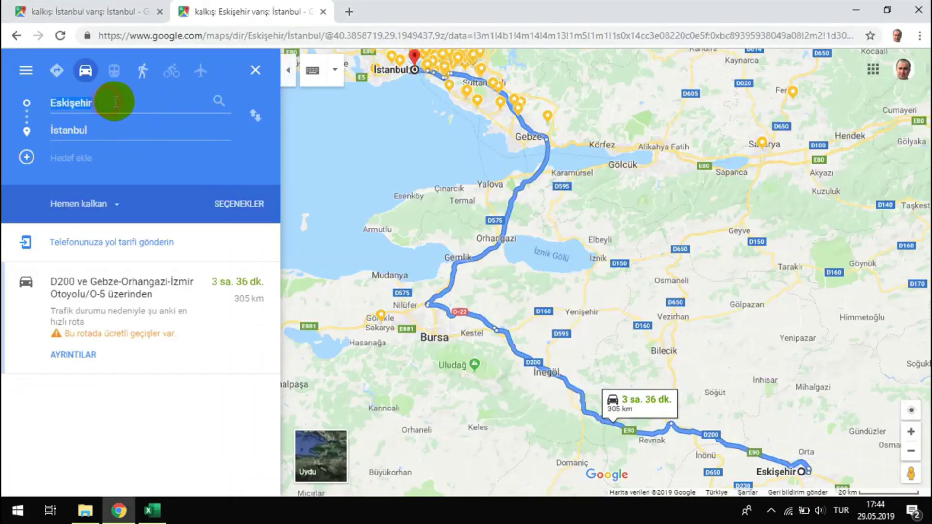
Record the Afyon–İstanbul distance of 422 km in F2 and B6
{"action": "type", "text": "af"}
{"action": "type", "text": "n"}
{"action": "key", "text": "Return"}
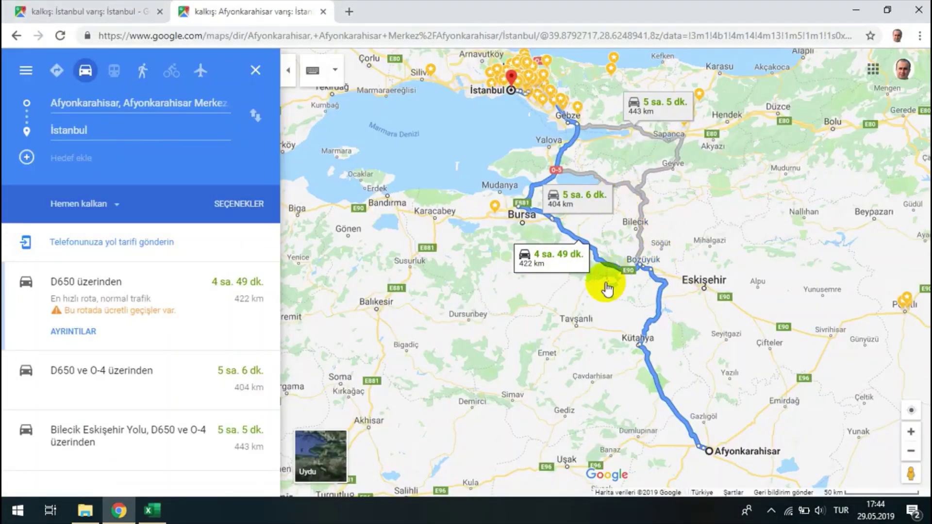
{"action": "key", "text": "alt+Tab"}
{"action": "type", "text": "422"}
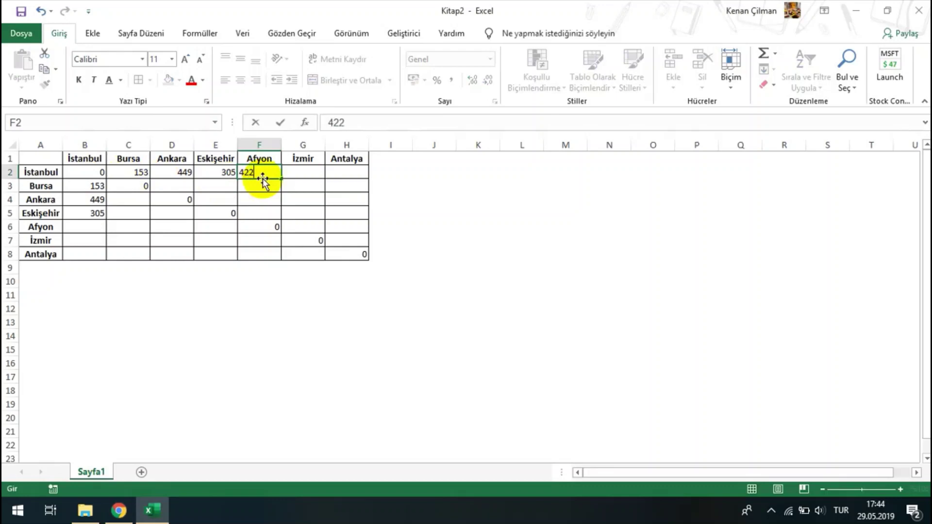
{"action": "key", "text": "Return"}
{"action": "key", "text": "Up"}
{"action": "key", "text": "ctrl+c"}
{"action": "left_click", "coordinate": [101, 227]}
{"action": "key", "text": "ctrl+v"}
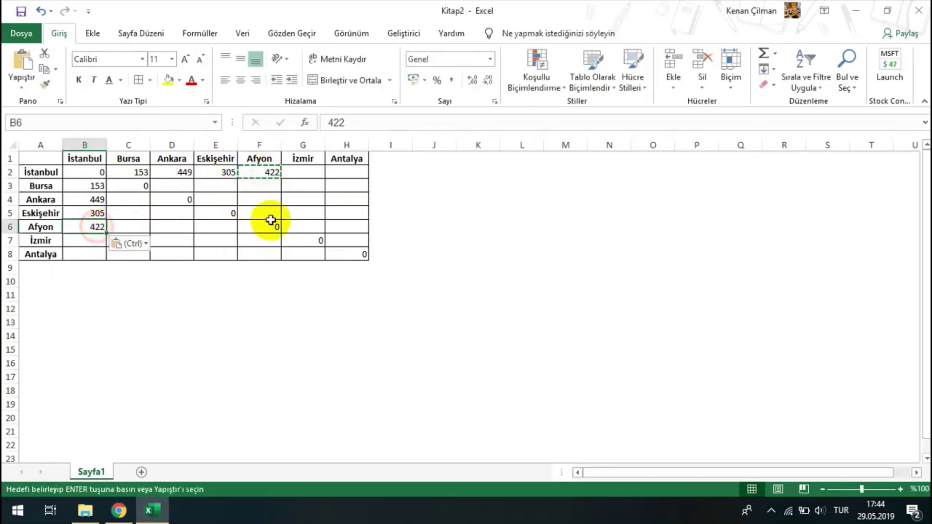
Route from İzmir to İstanbul and record 490 km in G2 and B7
{"action": "left_click", "coordinate": [305, 173]}
{"action": "key", "text": "alt+Tab"}
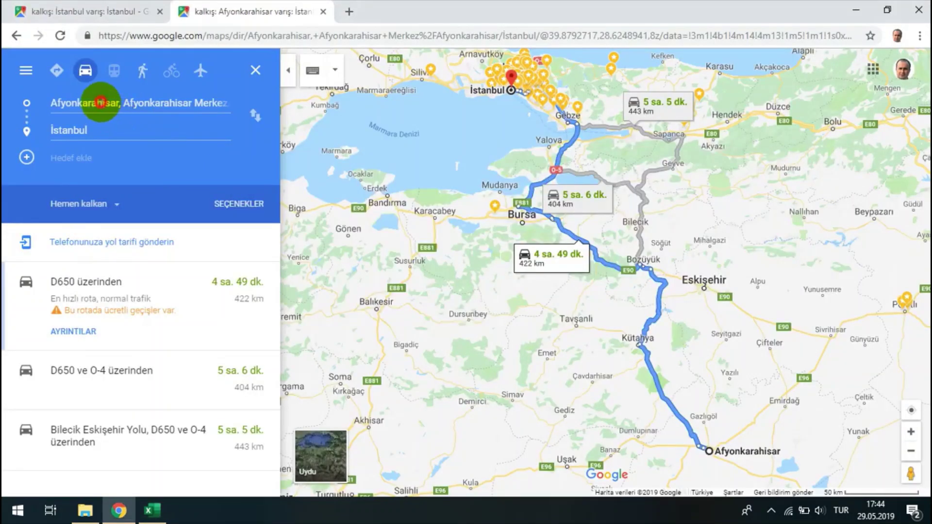
{"action": "left_click", "coordinate": [100, 103]}
{"action": "type", "text": "izmir"}
{"action": "key", "text": "Return"}
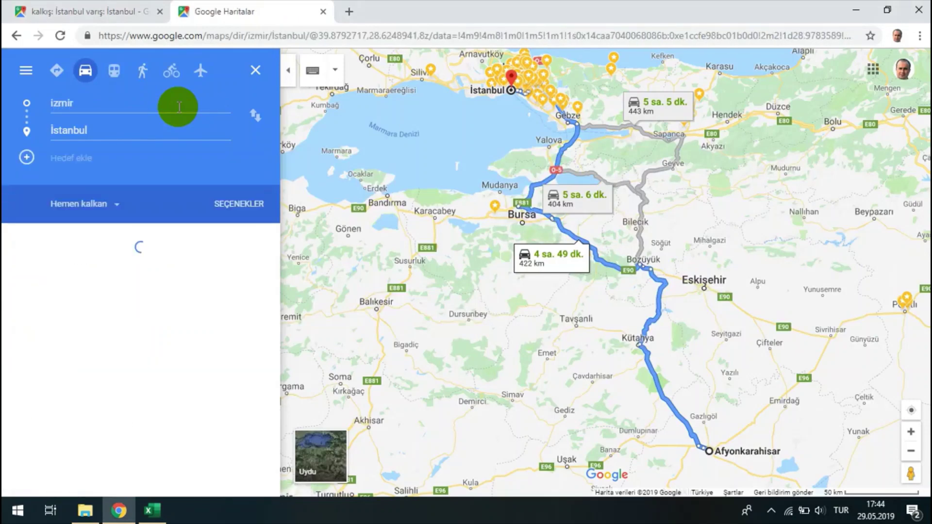
{"action": "key", "text": "alt+Tab"}
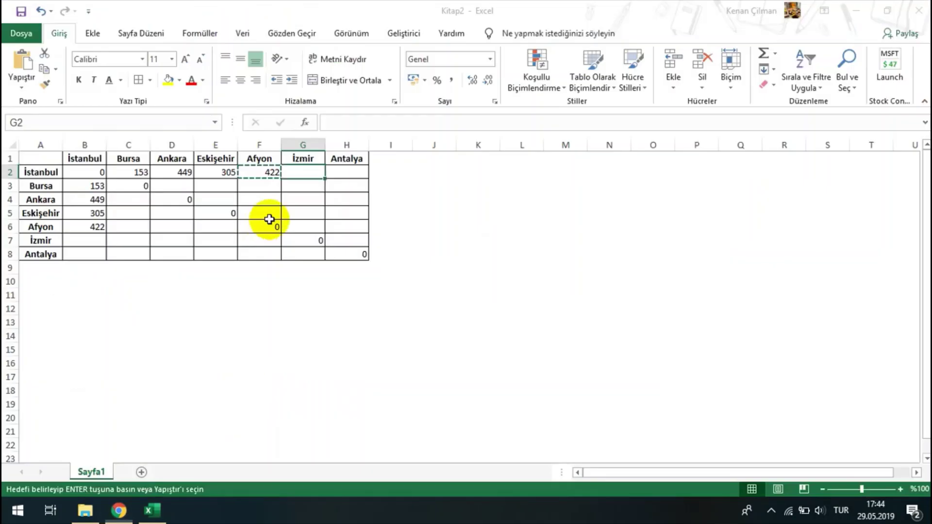
{"action": "left_click", "coordinate": [297, 172]}
{"action": "type", "text": "490"}
{"action": "key", "text": "Return"}
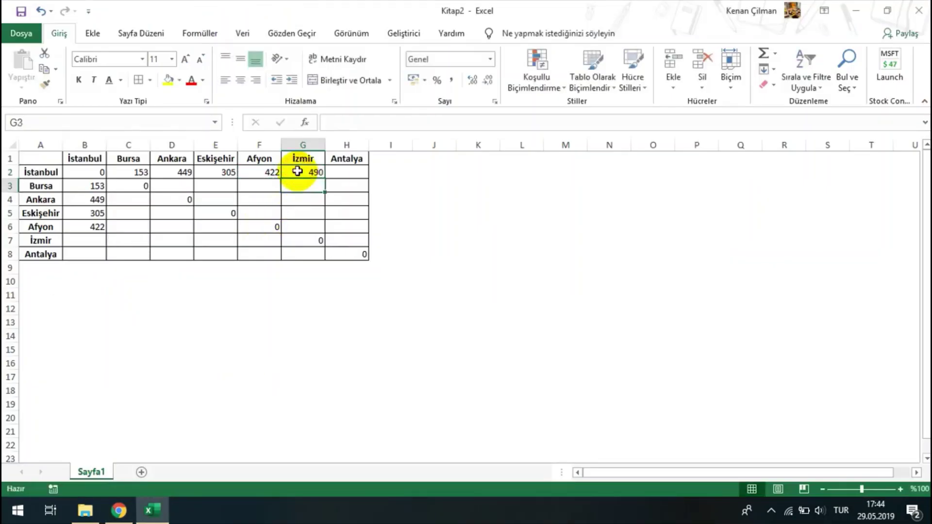
{"action": "left_click", "coordinate": [298, 172]}
{"action": "key", "text": "ctrl+c"}
{"action": "left_click", "coordinate": [90, 238]}
{"action": "key", "text": "ctrl+v"}
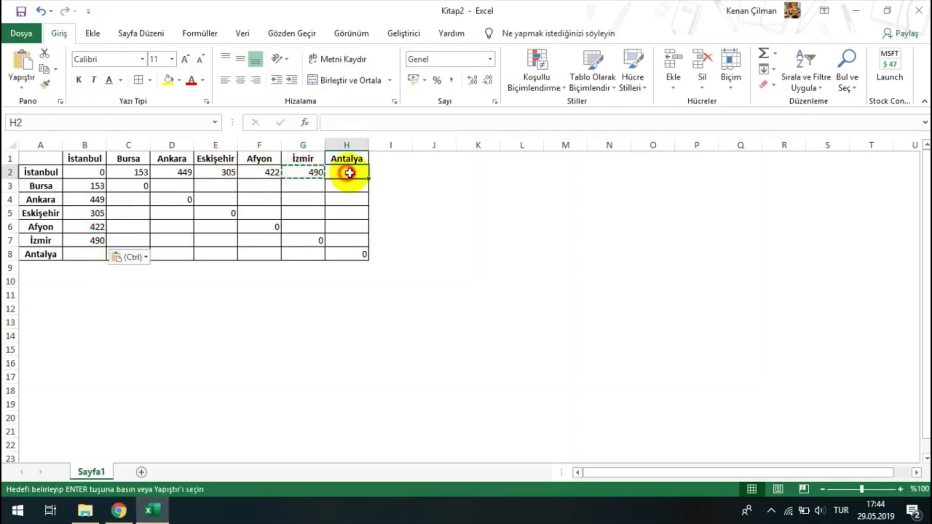
Route from Antalya to İstanbul and record 694 km in H2 and B8
{"action": "key", "text": "alt+Tab"}
{"action": "type", "text": "an"}
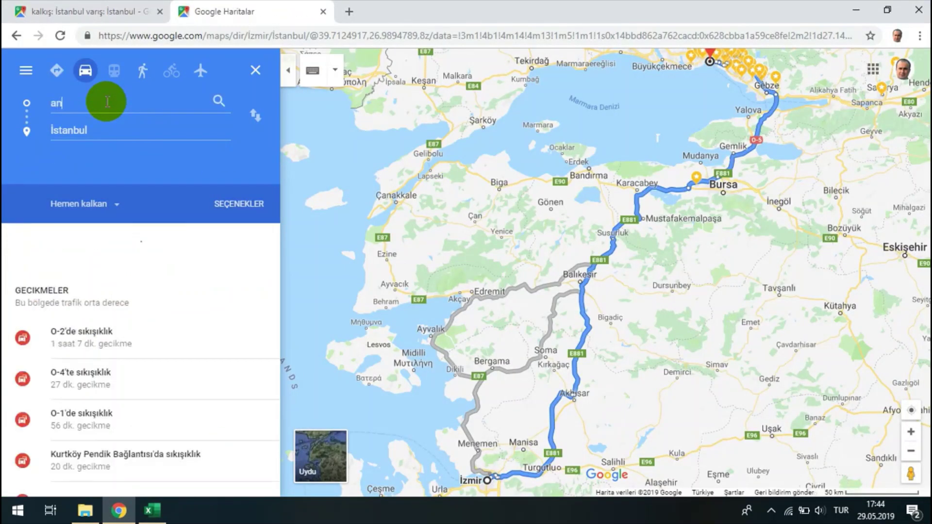
{"action": "type", "text": "taly"}
{"action": "type", "text": "al"}
{"action": "key", "text": "Return"}
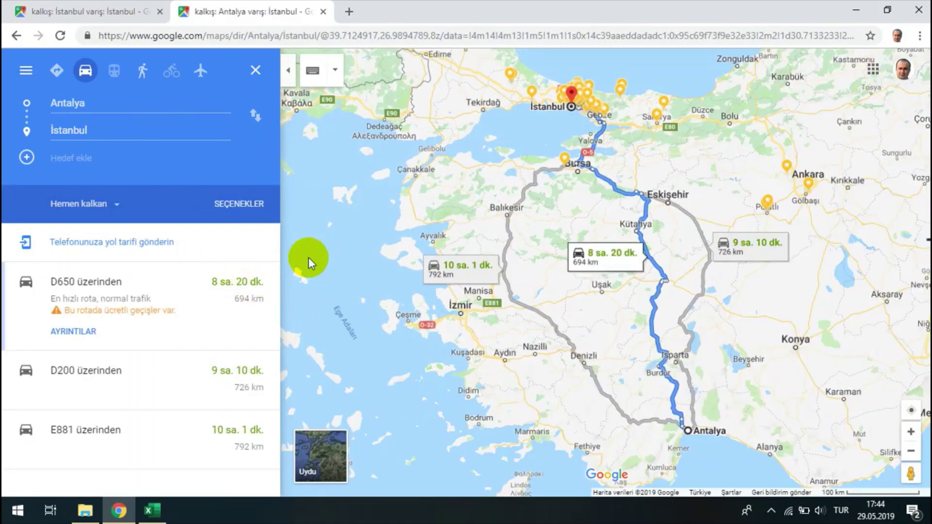
{"action": "key", "text": "alt+Tab"}
{"action": "left_click", "coordinate": [357, 174]}
{"action": "type", "text": "694"}
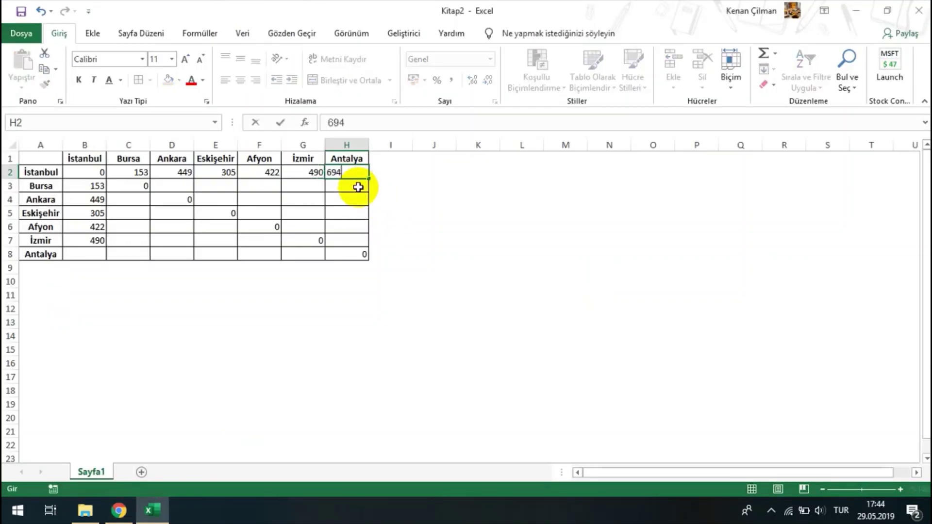
{"action": "left_click", "coordinate": [335, 172]}
{"action": "key", "text": "ctrl+c"}
{"action": "left_click", "coordinate": [92, 252]}
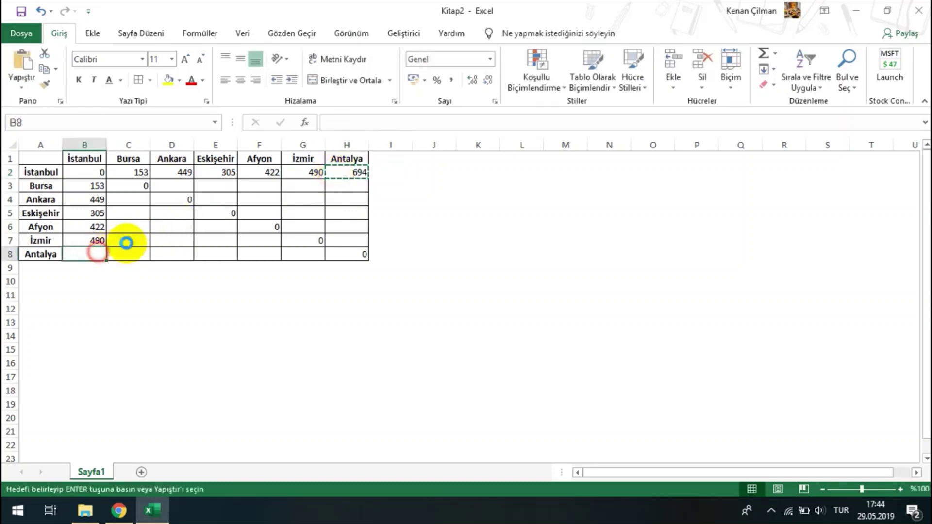
{"action": "key", "text": "ctrl+v"}
{"action": "left_click", "coordinate": [55, 203]}
{"action": "left_click", "coordinate": [113, 201]}
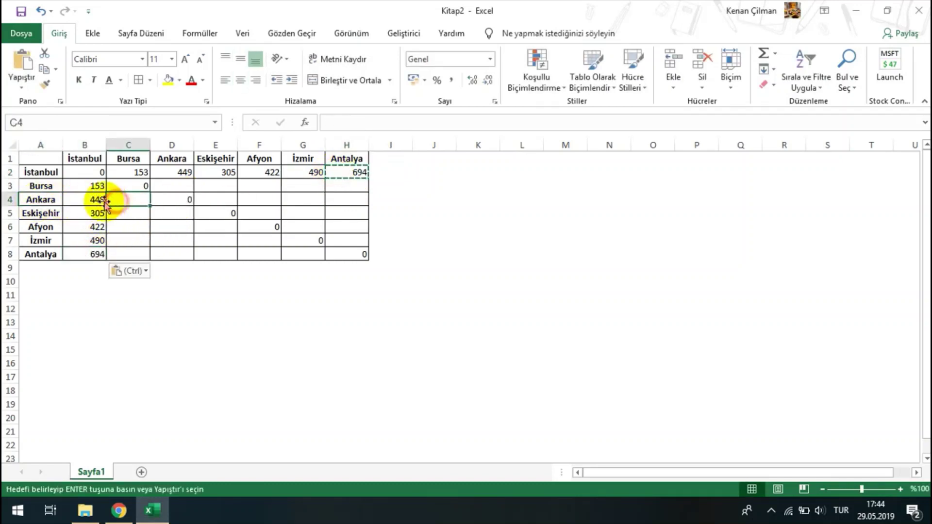
{"action": "left_click", "coordinate": [42, 201]}
{"action": "left_click", "coordinate": [131, 204]}
Look up the Ankara to Bursa driving route in Google Maps (389 km)
{"action": "key", "text": "alt+Tab"}
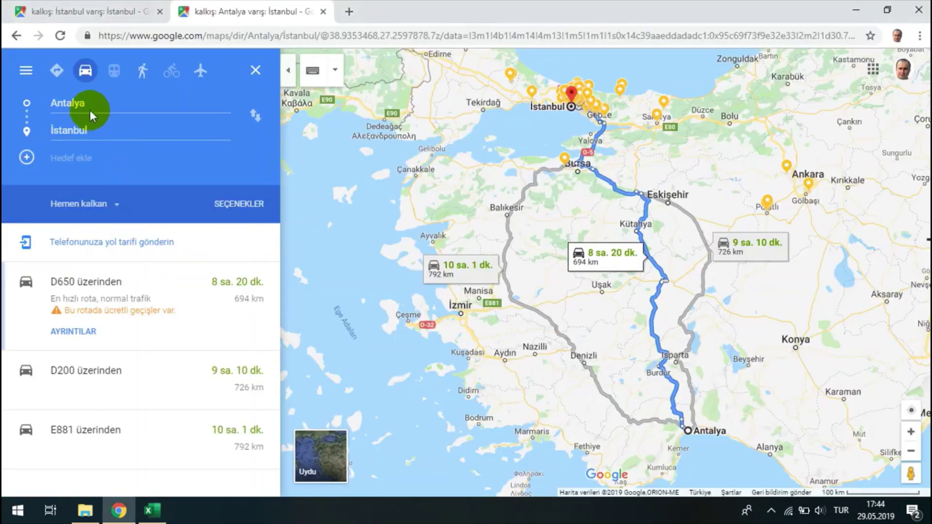
{"action": "type", "text": "ankara"}
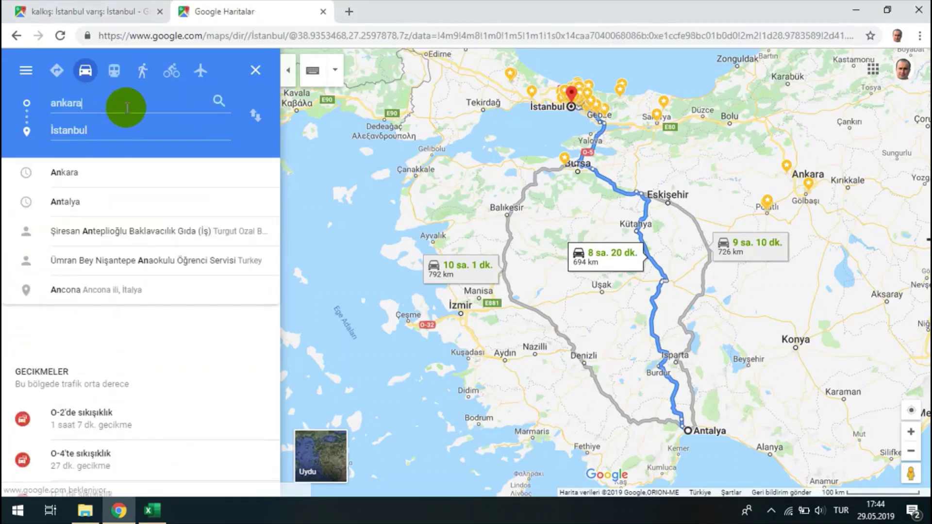
{"action": "left_click", "coordinate": [101, 127]}
{"action": "type", "text": "ursa"}
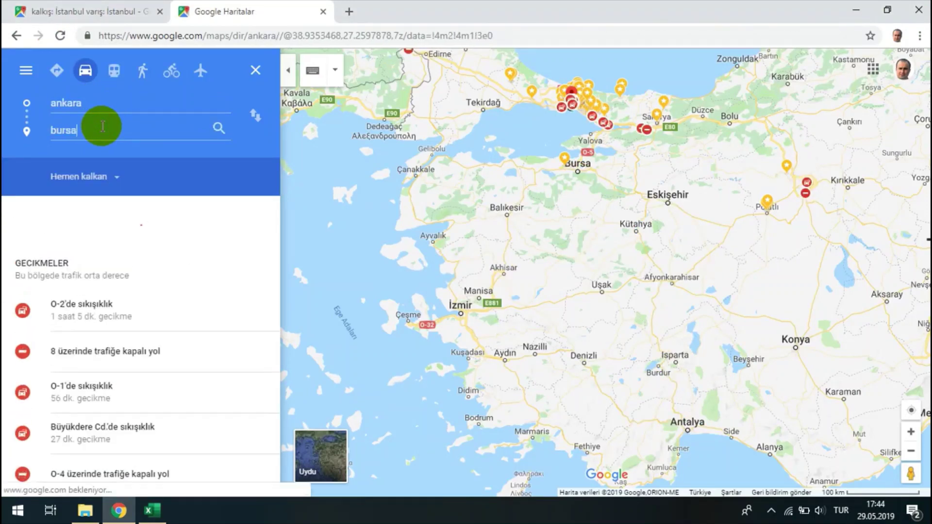
{"action": "key", "text": "Return"}
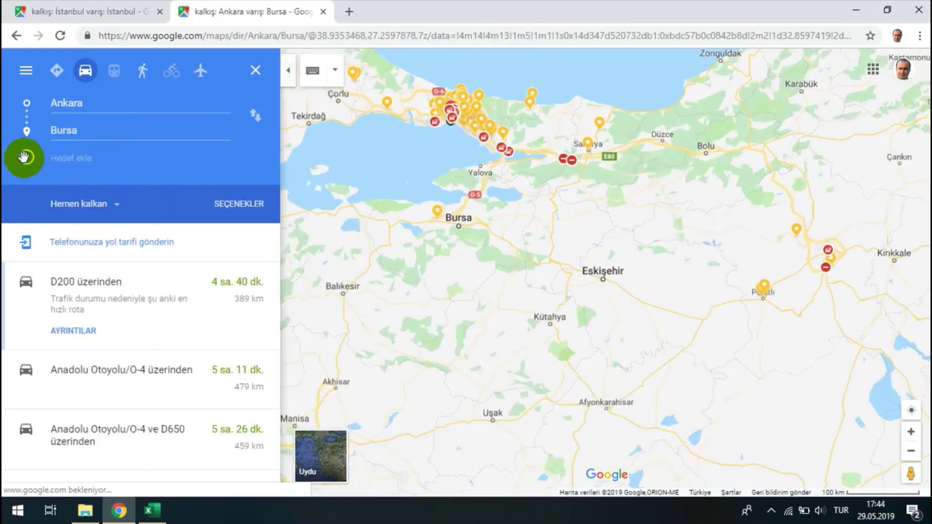
{"action": "key", "text": "alt+Tab"}
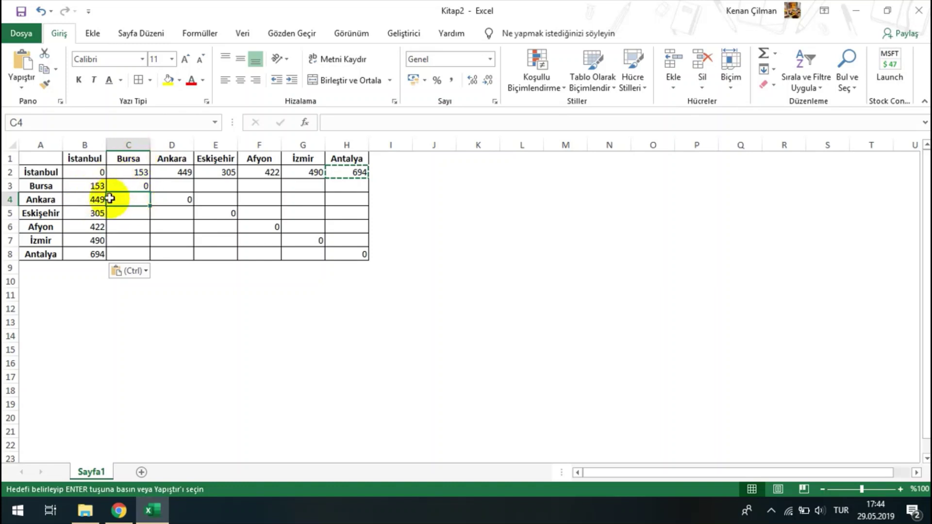
Enter 389 in C4 and copy it into D3 for Bursa–Ankara
{"action": "type", "text": "389"}
{"action": "key", "text": "Tab"}
{"action": "left_click", "coordinate": [144, 195]}
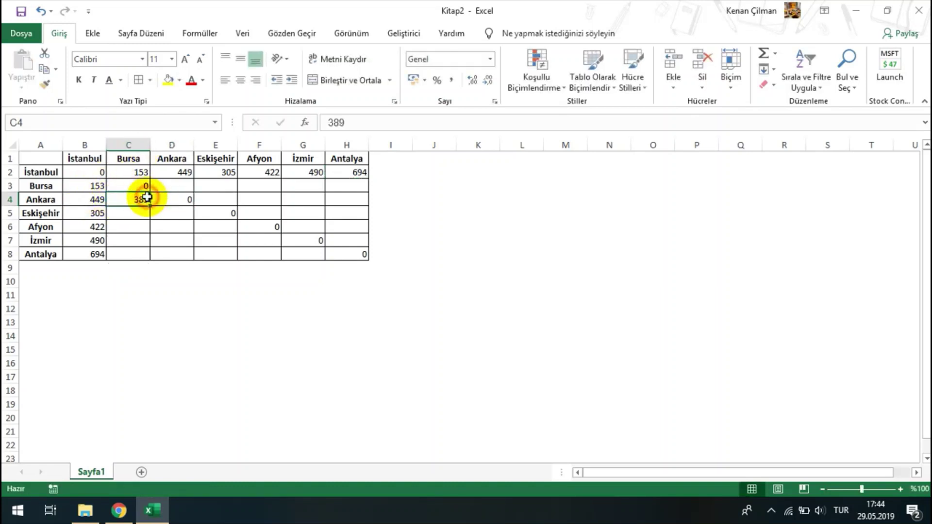
{"action": "key", "text": "ctrl+c"}
{"action": "left_click", "coordinate": [169, 186]}
{"action": "key", "text": "ctrl+v"}
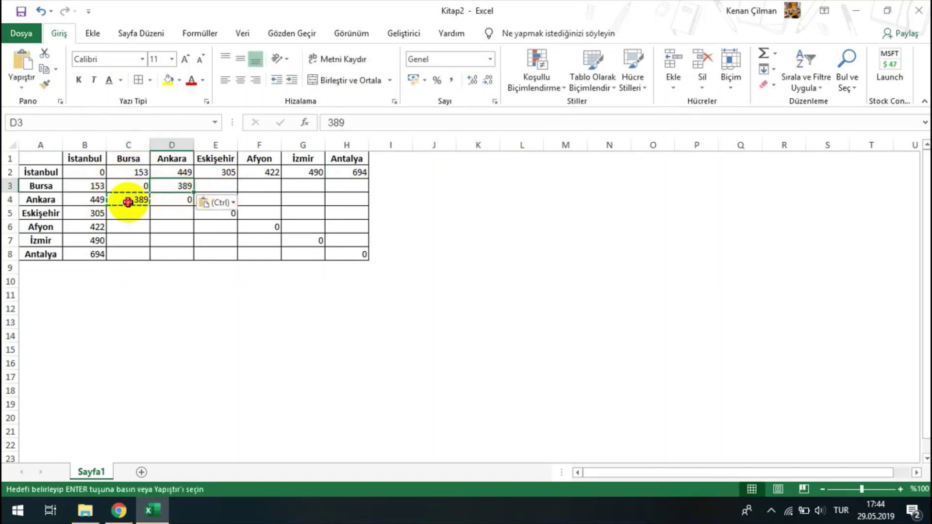
{"action": "left_click", "coordinate": [128, 202]}
{"action": "key", "text": "Escape"}
{"action": "left_click", "coordinate": [51, 199]}
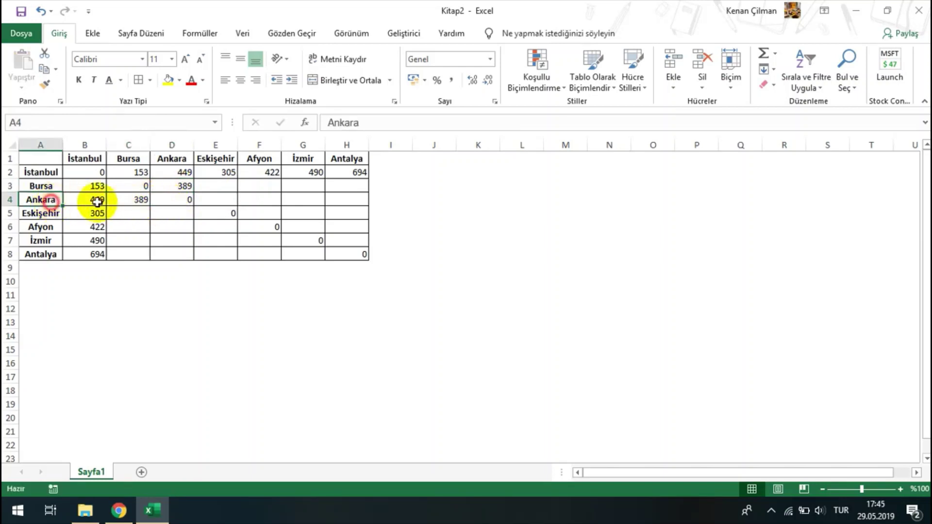
{"action": "left_click", "coordinate": [209, 200]}
{"action": "key", "text": "alt+Tab"}
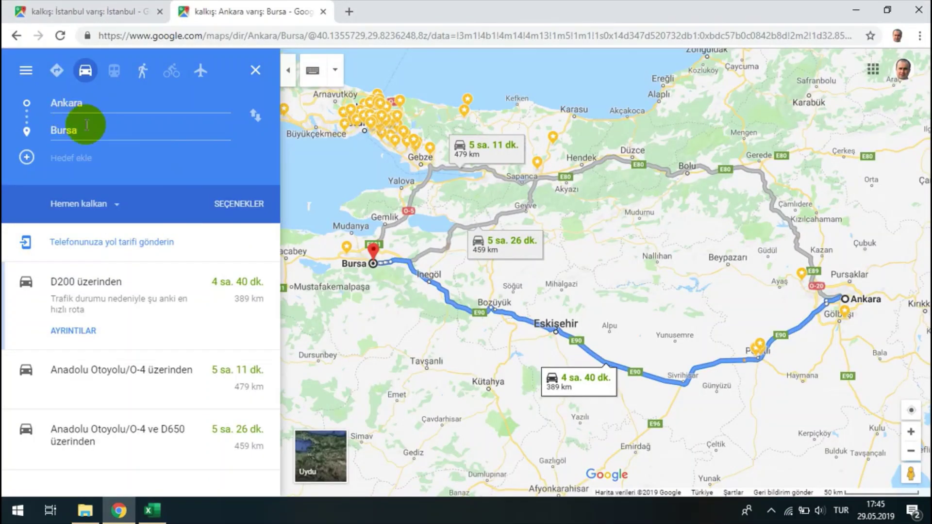
Route Ankara to Eskişehir and enter 236 km in E4 and D5
{"action": "type", "text": "eski"}
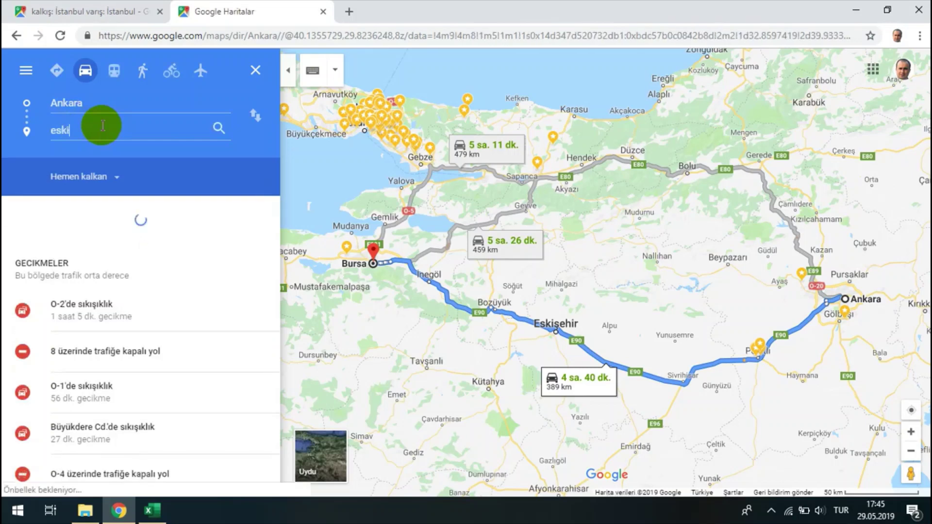
{"action": "type", "text": "şehir"}
{"action": "key", "text": "Return"}
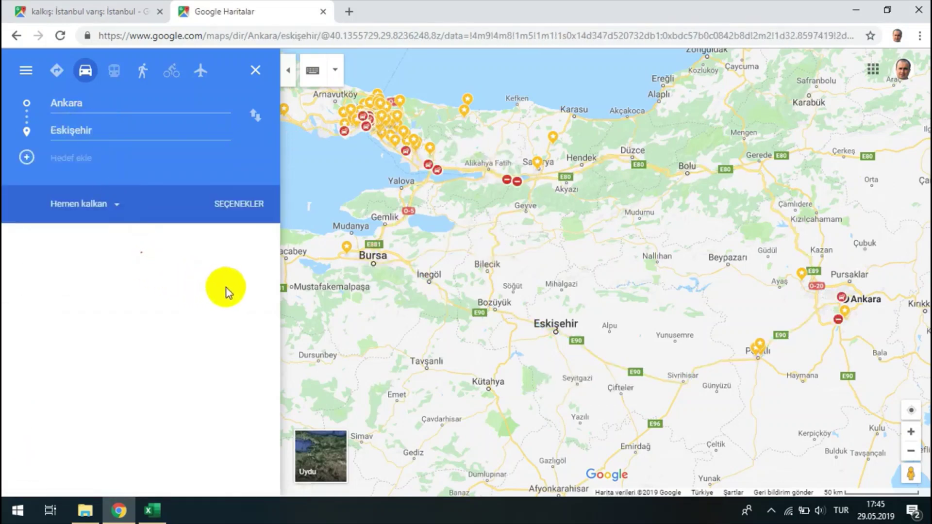
{"action": "key", "text": "alt+Tab"}
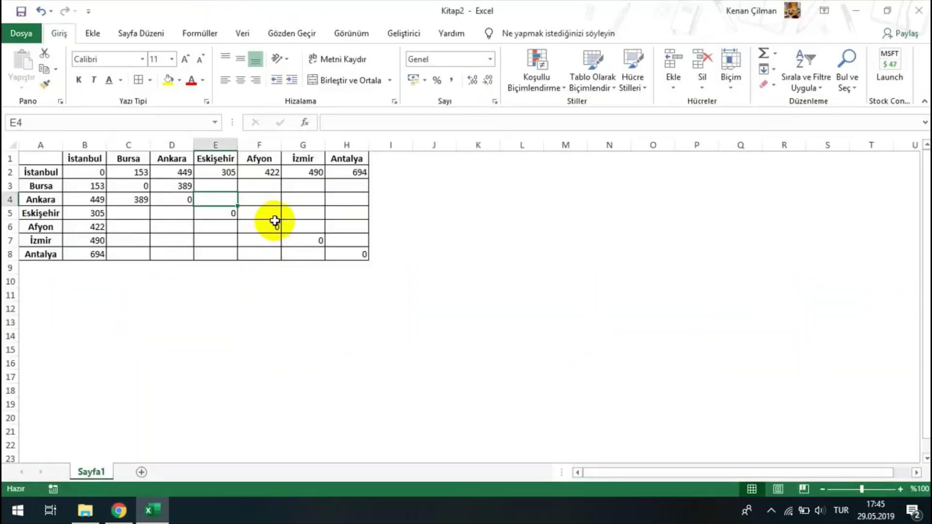
{"action": "key", "text": "alt+Tab"}
{"action": "key", "text": "alt+Tab"}
{"action": "type", "text": "23"}
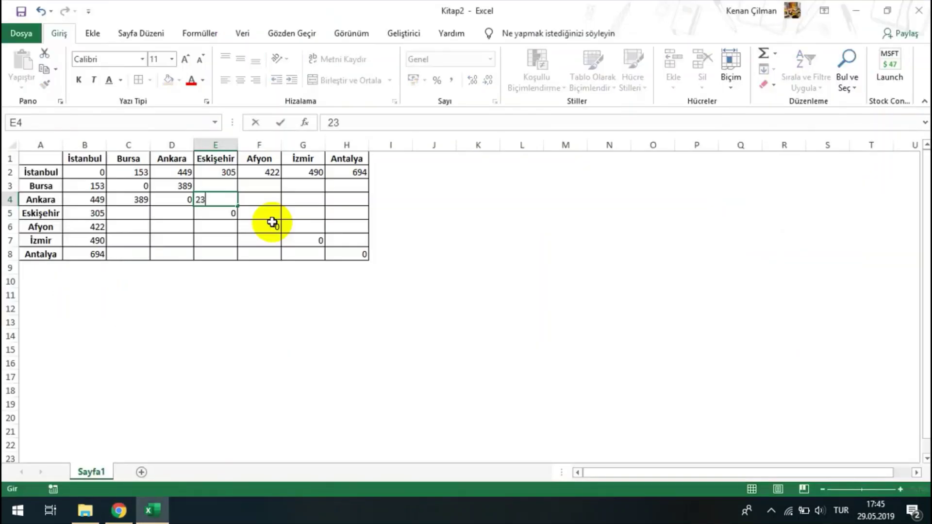
{"action": "key", "text": "Tab"}
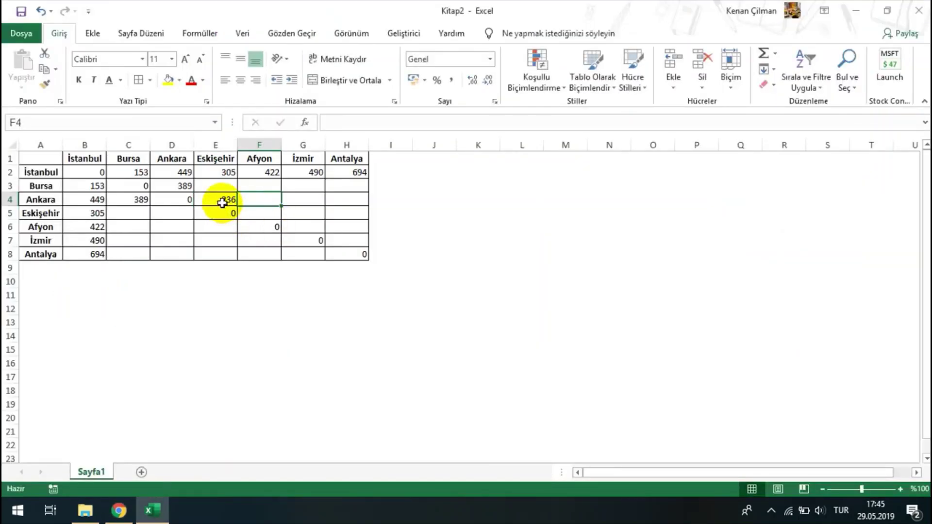
{"action": "left_click", "coordinate": [222, 203]}
{"action": "left_click", "coordinate": [164, 214]}
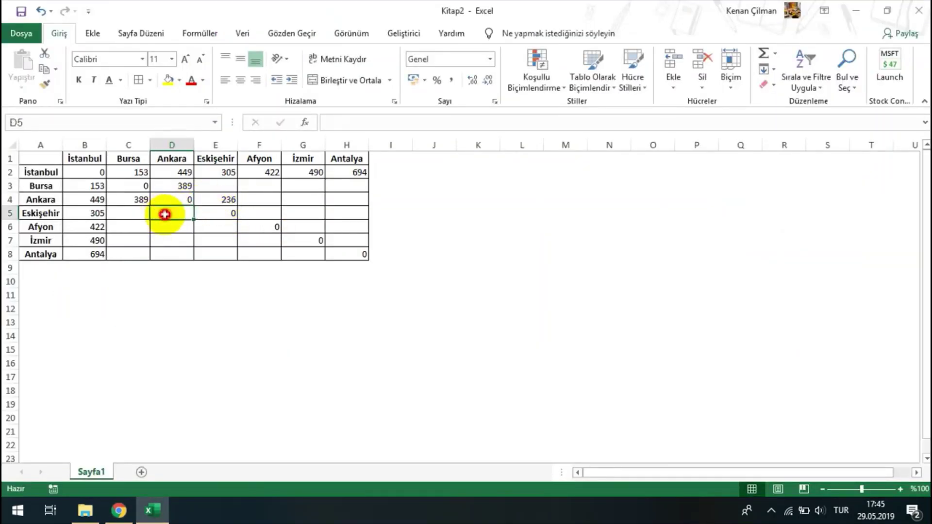
{"action": "type", "text": "236"}
{"action": "key", "text": "Tab"}
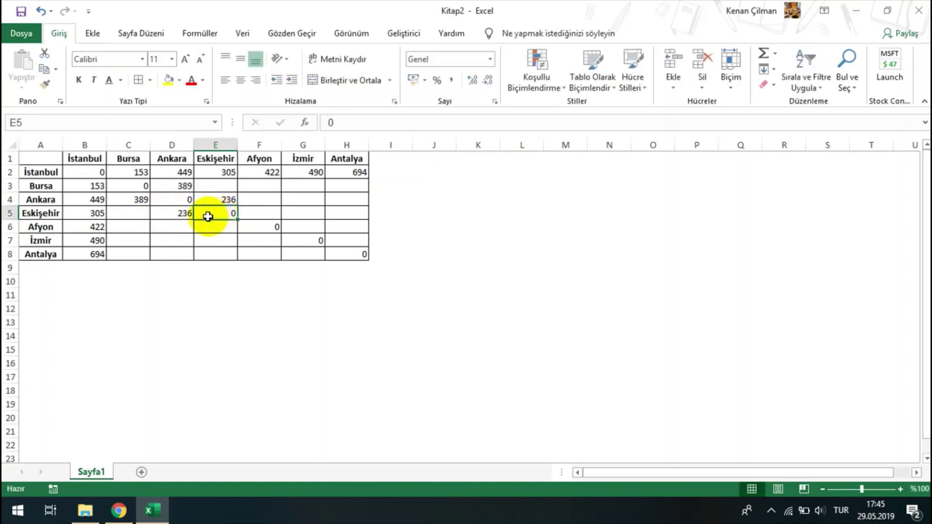
{"action": "left_click", "coordinate": [185, 211]}
{"action": "left_click", "coordinate": [228, 197]}
{"action": "left_click", "coordinate": [262, 200]}
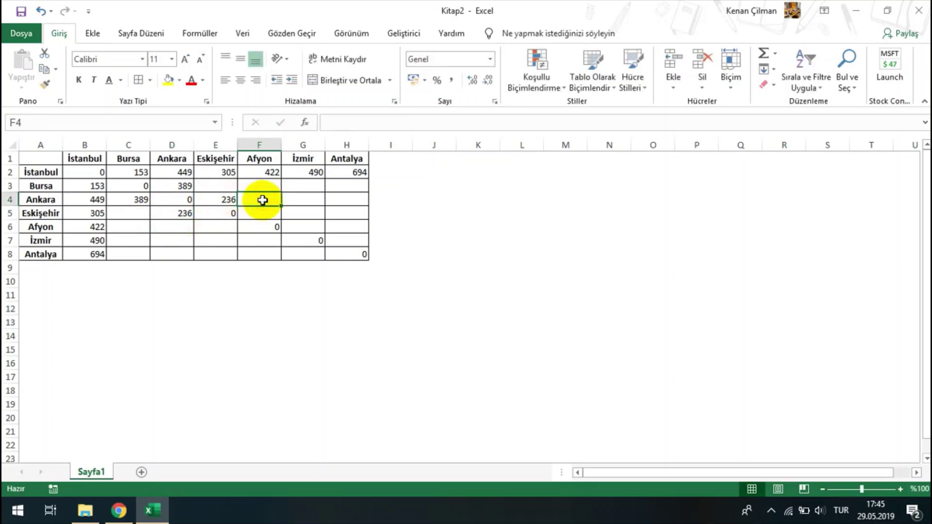
Route Ankara to Afyon and enter 262 km in F4, copying it toward D6
{"action": "key", "text": "alt+Tab"}
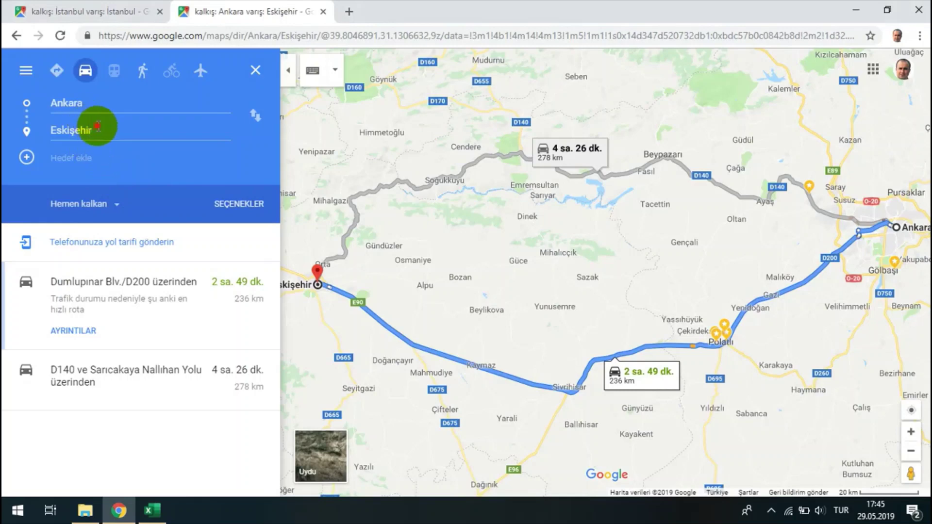
{"action": "type", "text": "afy"}
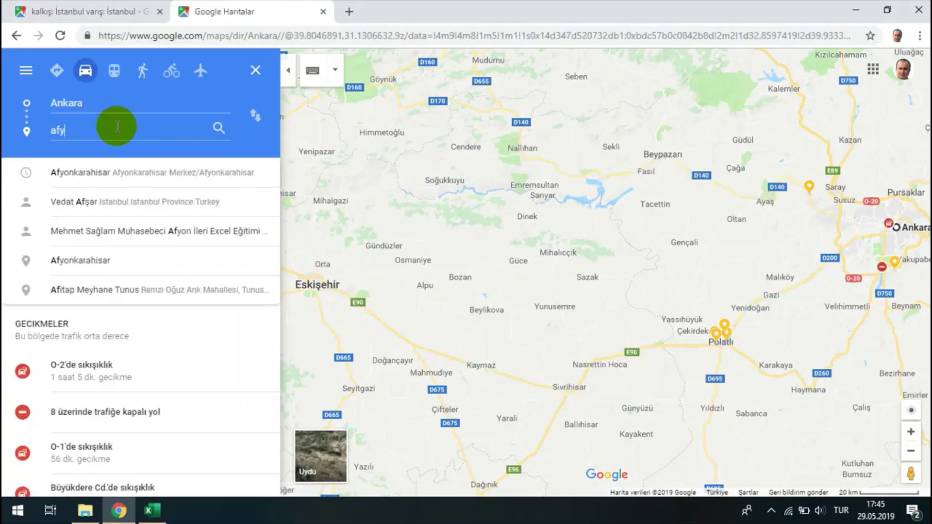
{"action": "type", "text": "on"}
{"action": "key", "text": "Return"}
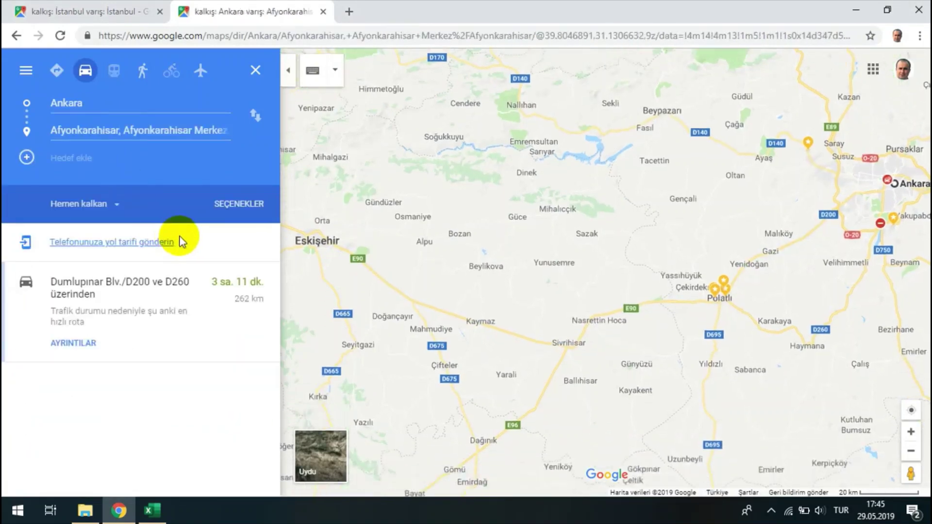
{"action": "key", "text": "alt+Tab"}
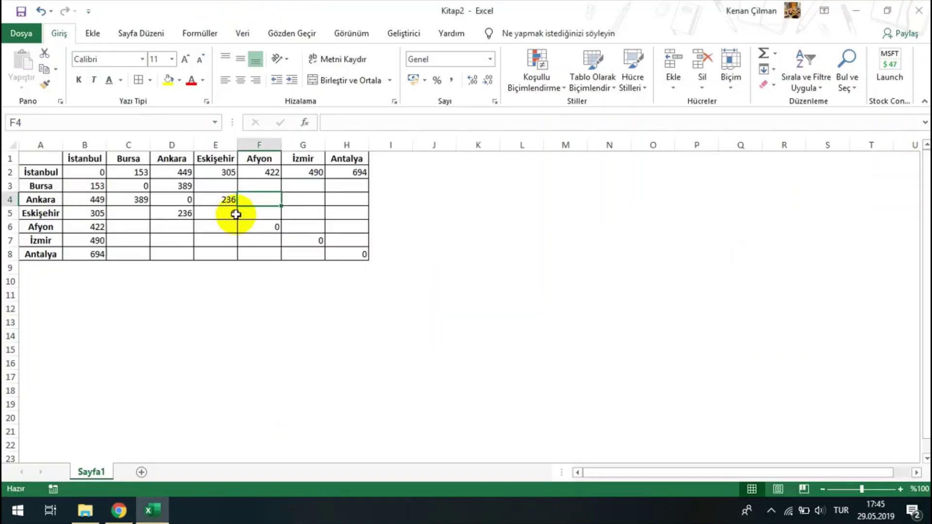
{"action": "type", "text": "262"}
{"action": "key", "text": "ctrl+Return"}
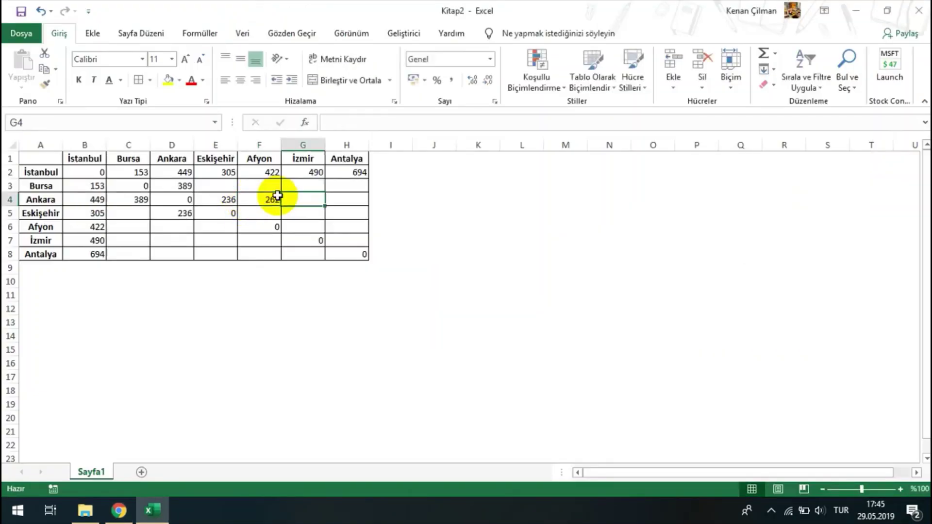
{"action": "key", "text": "ctrl+c"}
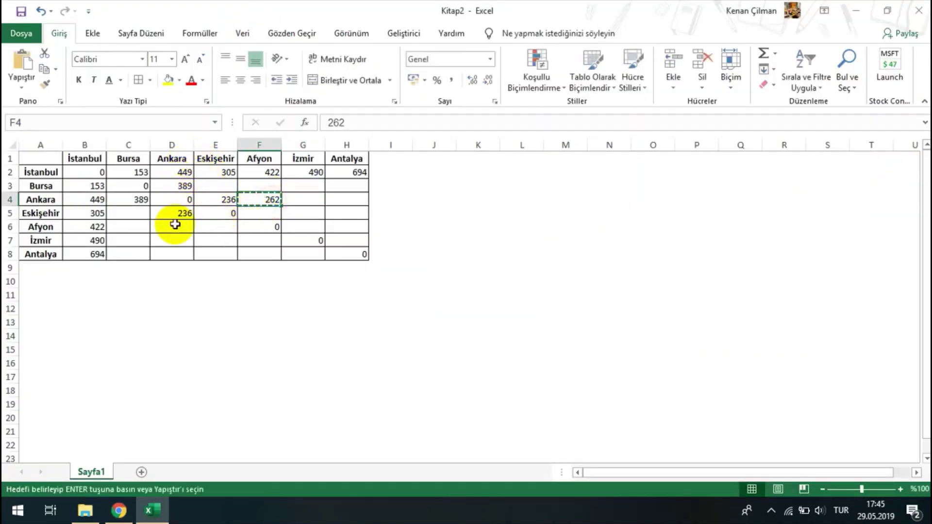
{"action": "left_click", "coordinate": [174, 226]}
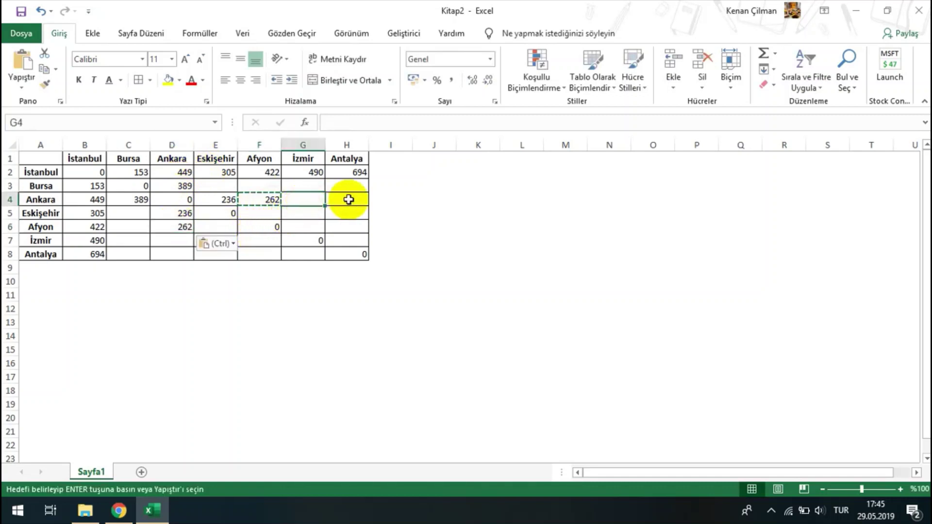
Route Ankara to İzmir and enter 586 km in G4 and D7
{"action": "key", "text": "alt+Tab"}
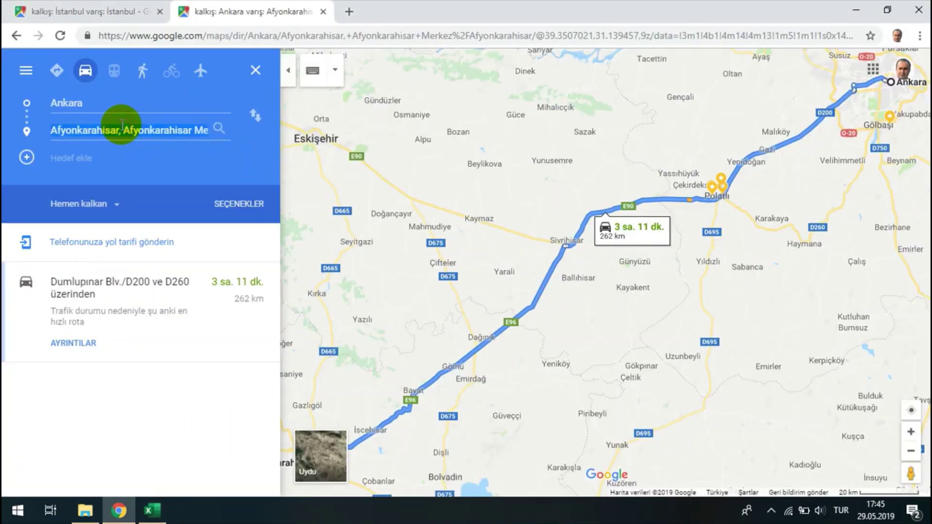
{"action": "type", "text": "izmir"}
{"action": "key", "text": "Return"}
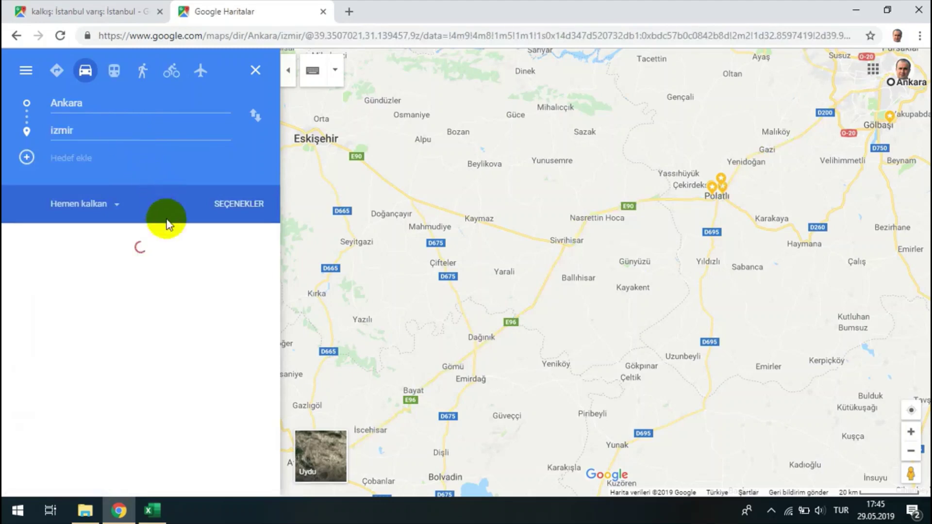
{"action": "key", "text": "alt+Tab"}
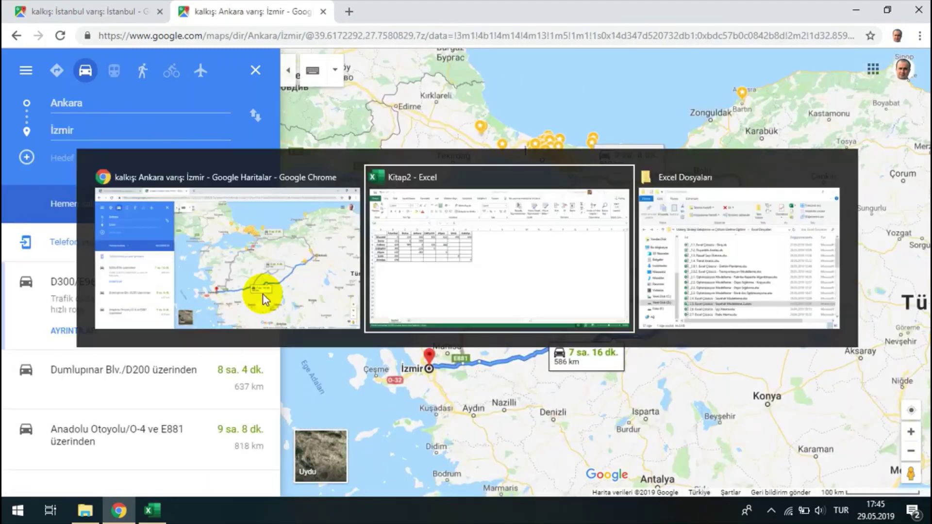
{"action": "left_click", "coordinate": [298, 201]}
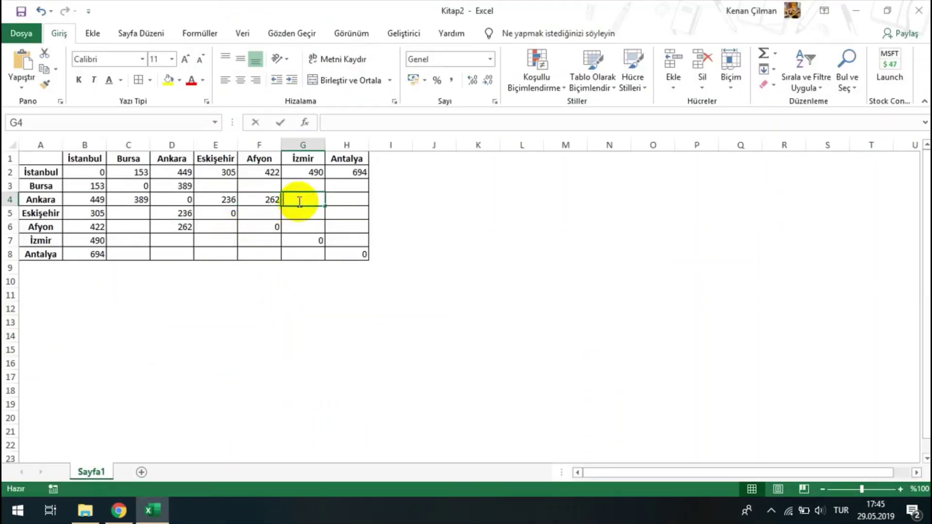
{"action": "type", "text": "586"}
{"action": "key", "text": "Tab"}
{"action": "left_click", "coordinate": [298, 201]}
{"action": "key", "text": "ctrl+c"}
{"action": "left_click", "coordinate": [186, 239]}
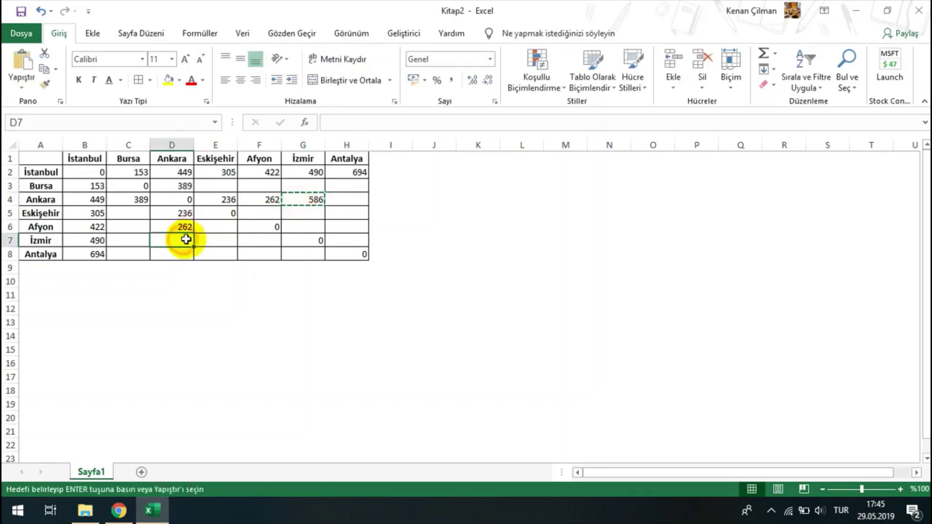
{"action": "key", "text": "ctrl+v"}
Route Ankara to Antalya and enter 480 km in H4 and D8
{"action": "key", "text": "alt+Tab"}
{"action": "left_click", "coordinate": [89, 128]}
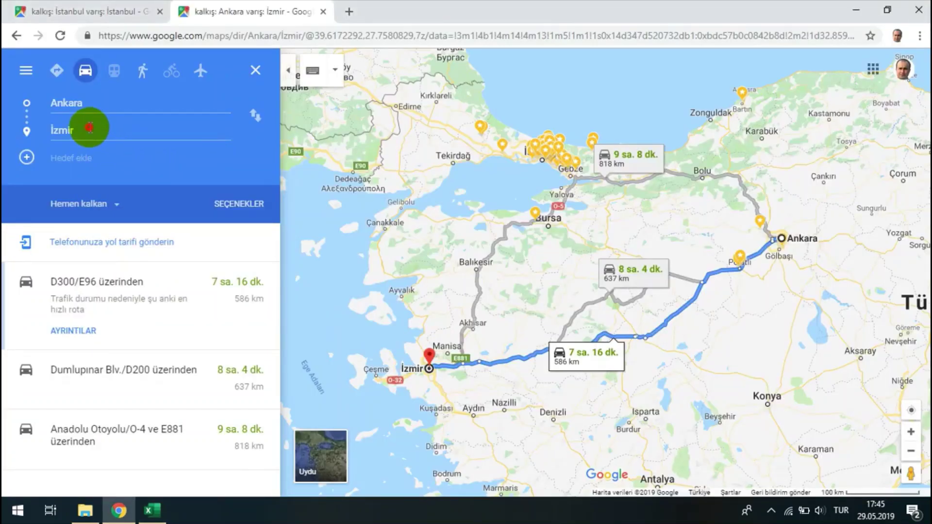
{"action": "type", "text": "antalya"}
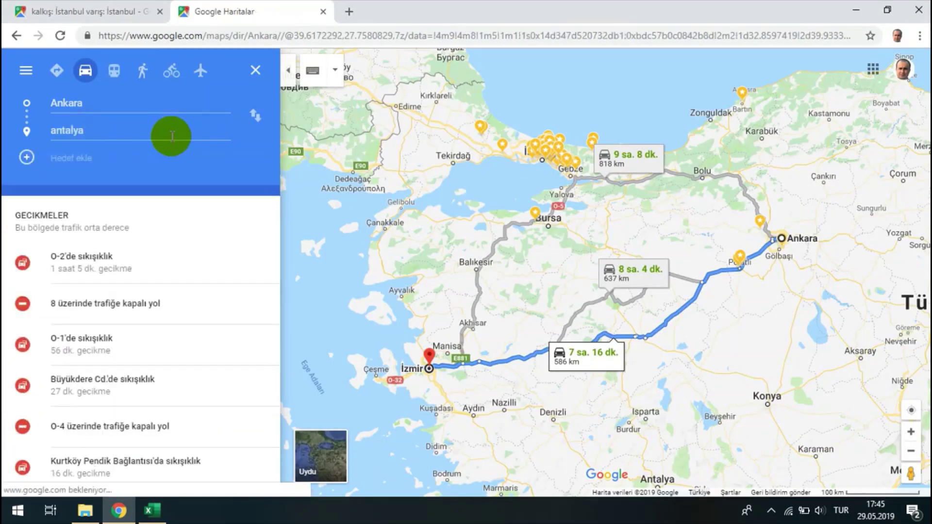
{"action": "key", "text": "Return"}
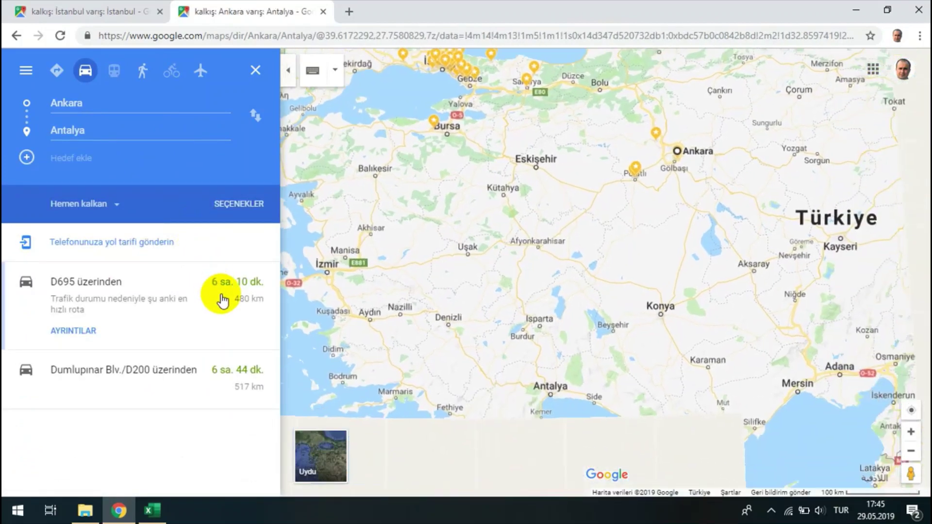
{"action": "key", "text": "alt+Tab"}
{"action": "type", "text": "480"}
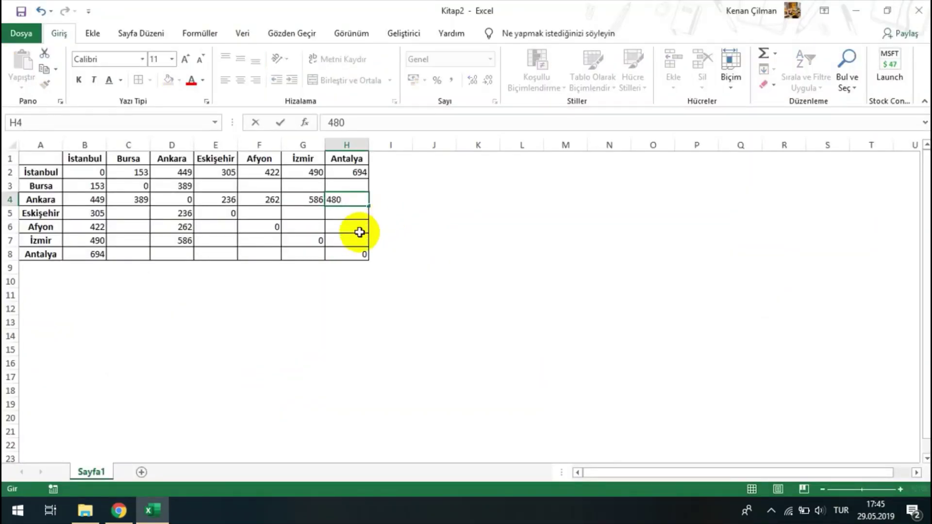
{"action": "key", "text": "ctrl+Return"}
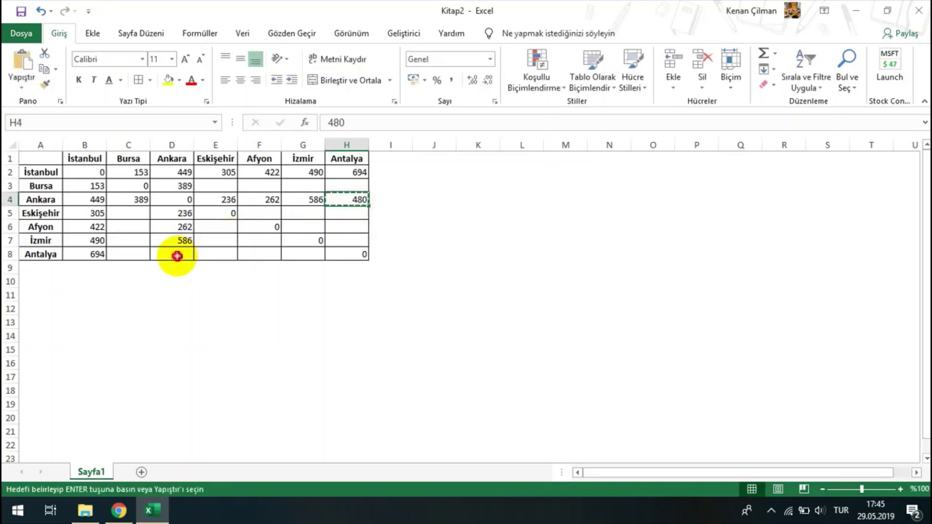
{"action": "left_click", "coordinate": [177, 256]}
{"action": "key", "text": "ctrl+v"}
Re-enter the Ankara–Bursa distance 389 in C4
{"action": "key", "text": "alt+Tab"}
{"action": "key", "text": "alt+Tab"}
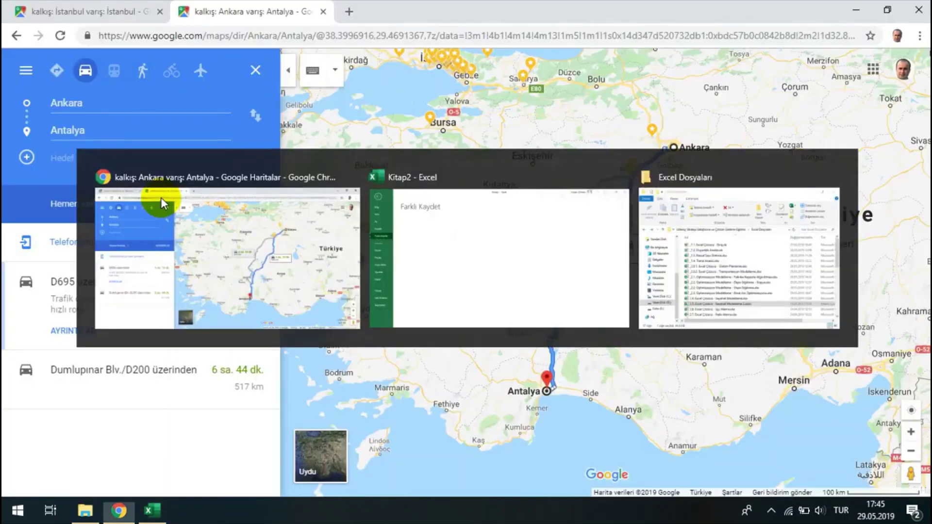
{"action": "key", "text": "alt+Tab"}
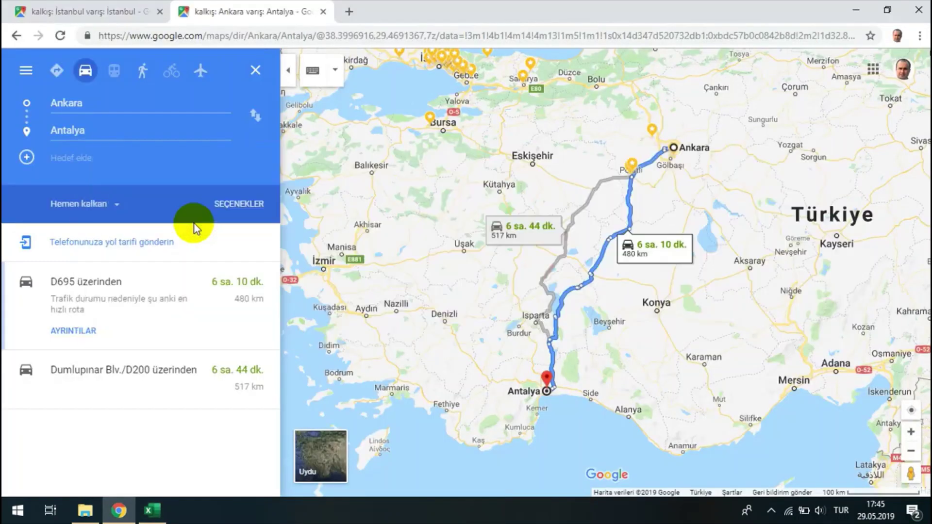
{"action": "key", "text": "alt+Tab"}
{"action": "left_click", "coordinate": [128, 200]}
{"action": "type", "text": "389"}
{"action": "key", "text": "Return"}
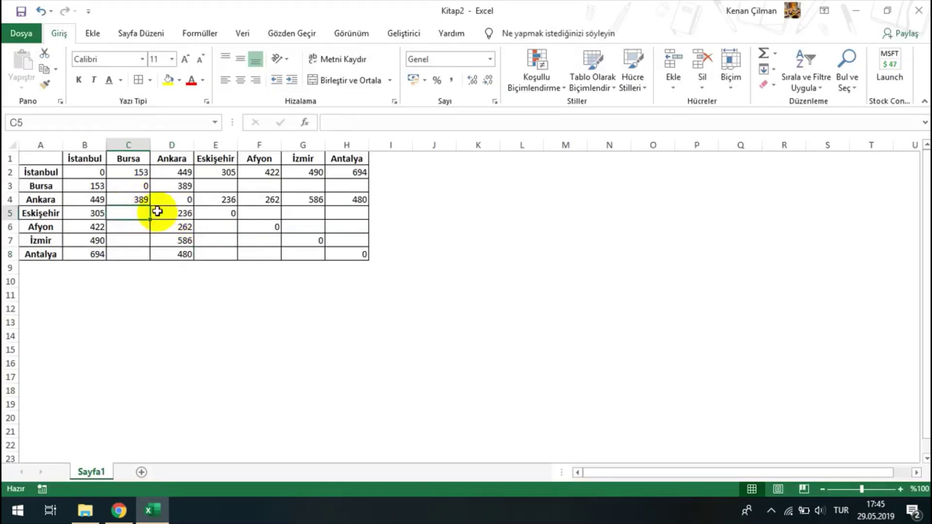
{"action": "key", "text": "alt+Tab"}
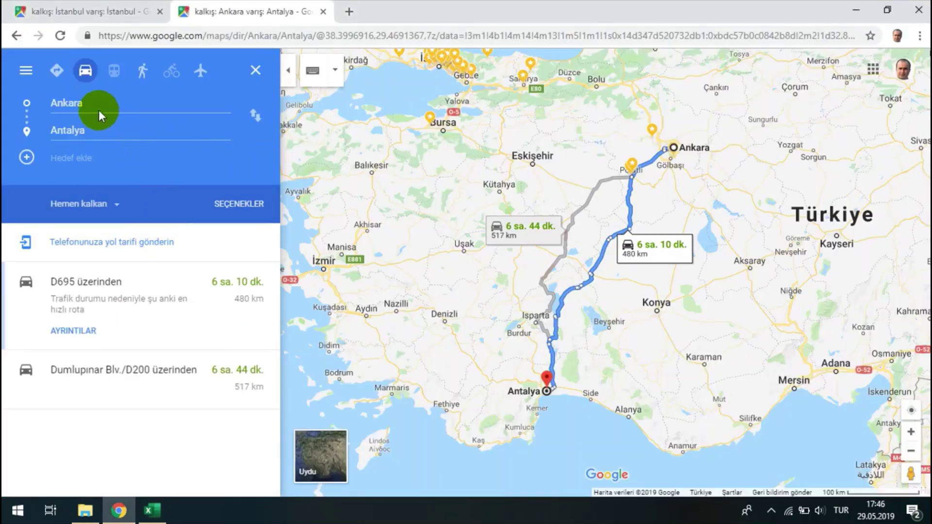
Route Bursa to Eskişehir and enter 152 km in C5 and E3
{"action": "type", "text": "bursa"}
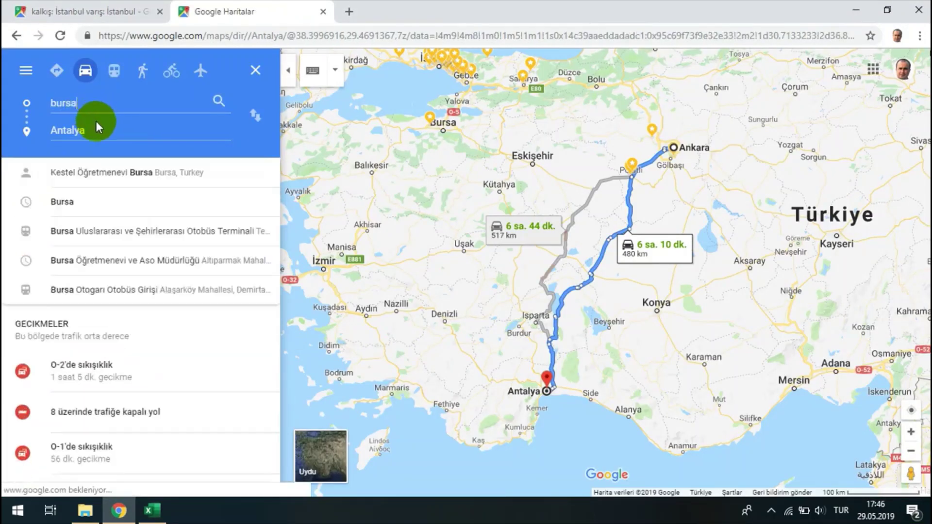
{"action": "left_click", "coordinate": [98, 127]}
{"action": "type", "text": "eskiş"}
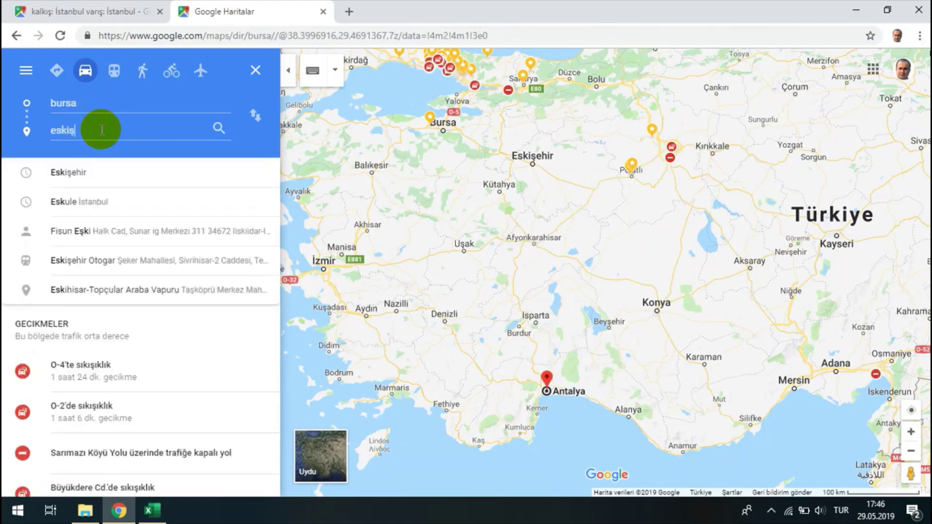
{"action": "type", "text": "ehir"}
{"action": "key", "text": "Return"}
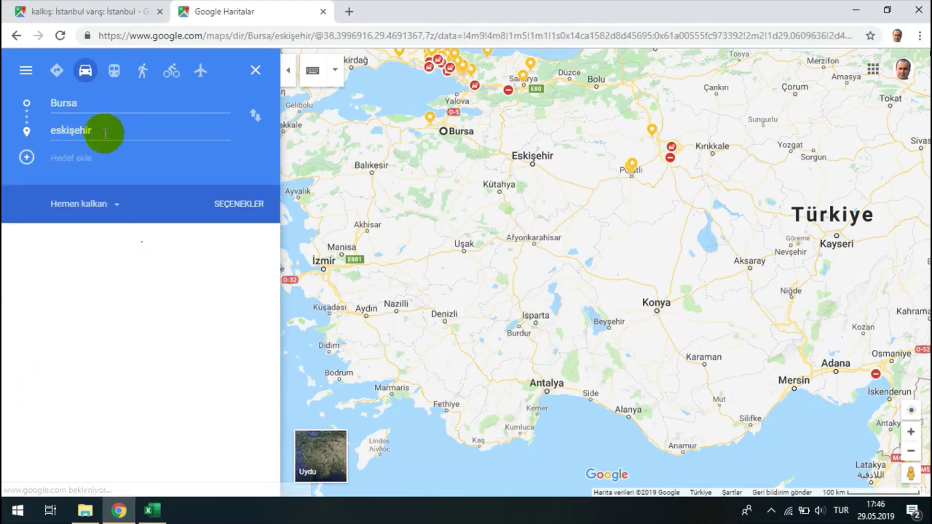
{"action": "key", "text": "alt+Tab"}
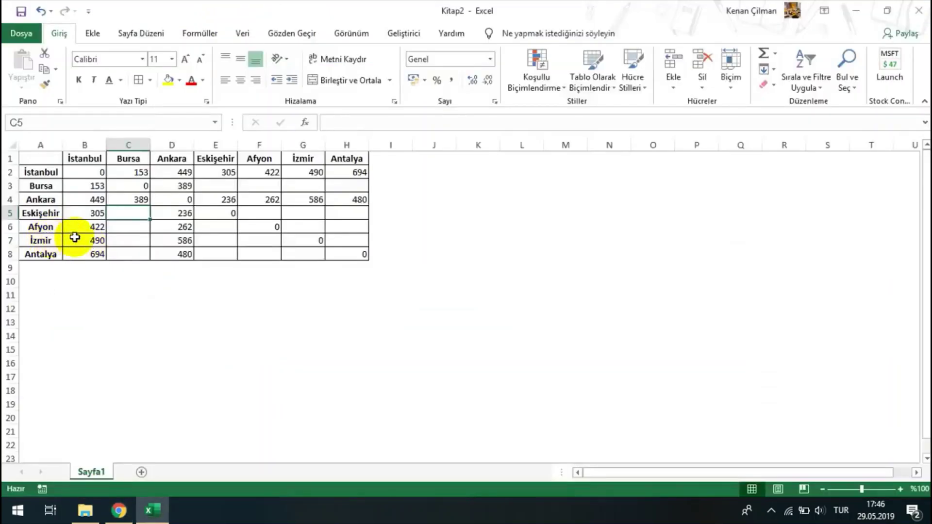
{"action": "type", "text": "152"}
{"action": "key", "text": "Return"}
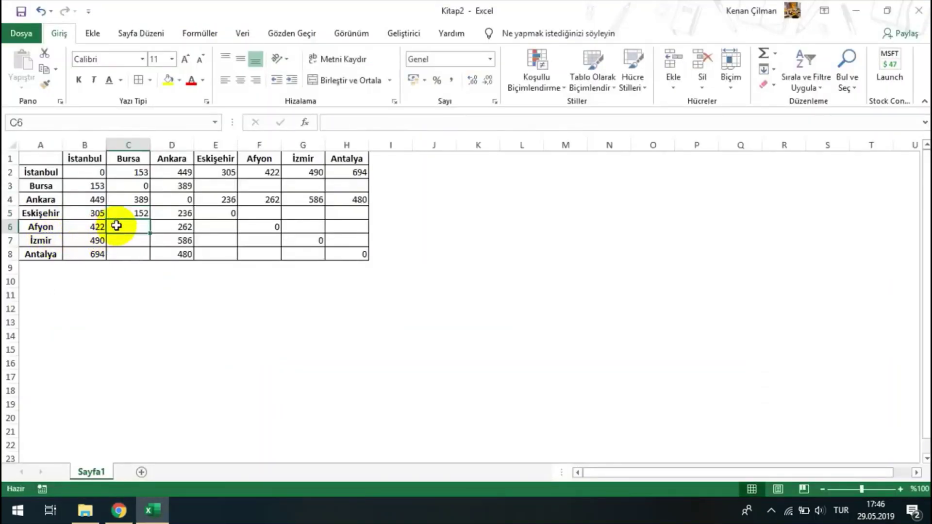
{"action": "key", "text": "ctrl+c"}
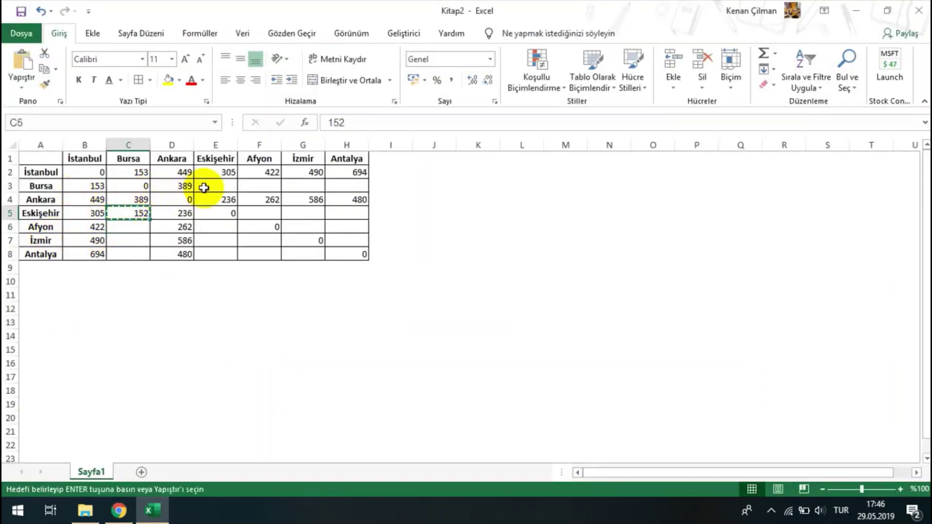
{"action": "left_click", "coordinate": [214, 186]}
{"action": "key", "text": "ctrl+v"}
{"action": "left_click", "coordinate": [125, 225]}
Route Bursa to Afyon and enter 276 km in C6 and F3
{"action": "key", "text": "alt+Tab"}
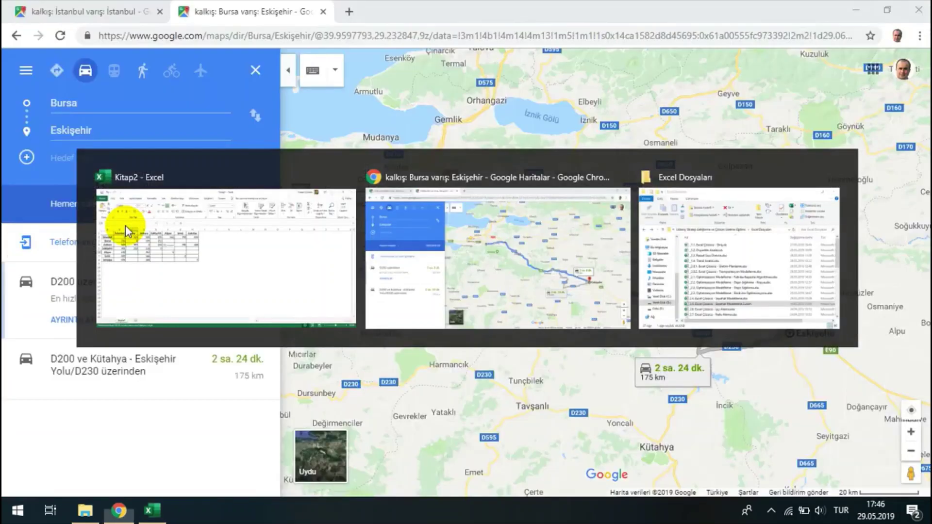
{"action": "type", "text": "af"}
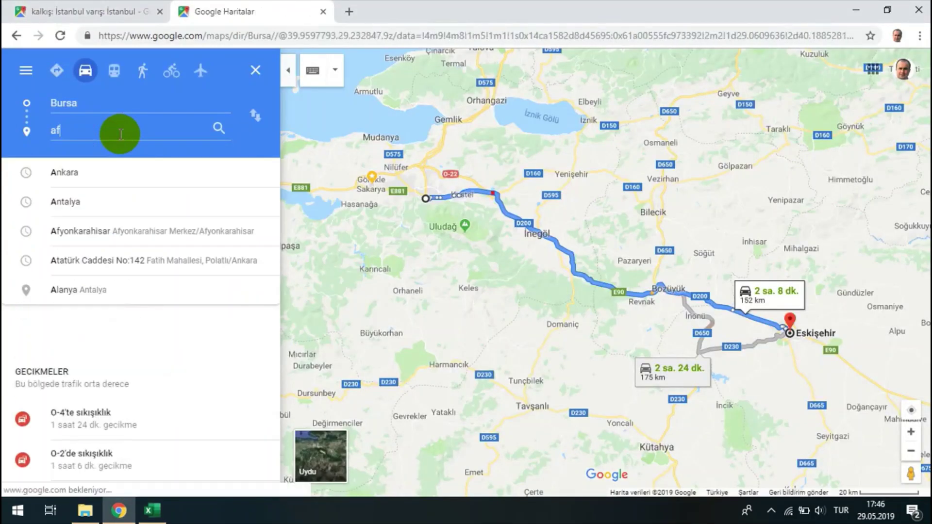
{"action": "type", "text": "yon"}
{"action": "key", "text": "Return"}
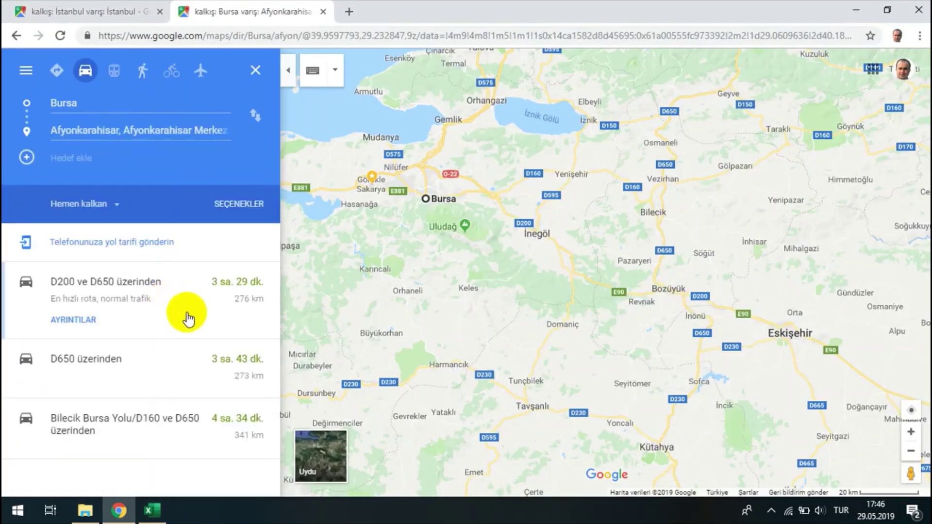
{"action": "key", "text": "alt+Tab"}
{"action": "type", "text": "27"}
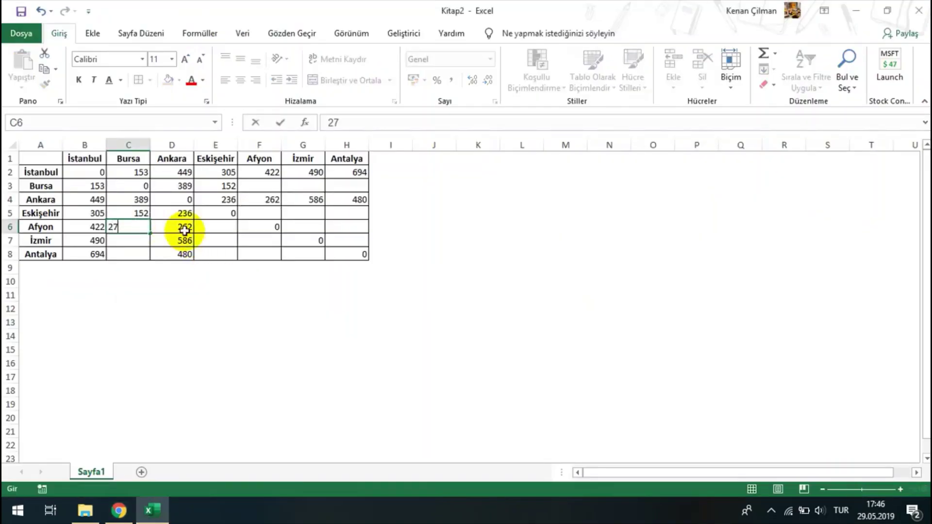
{"action": "left_click", "coordinate": [185, 231]}
{"action": "left_click", "coordinate": [136, 229]}
{"action": "key", "text": "ctrl+c"}
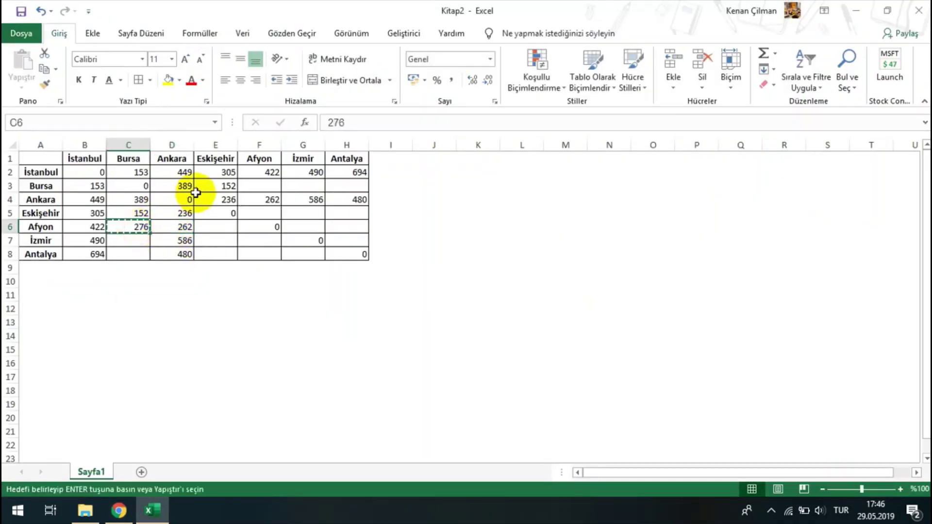
{"action": "left_click", "coordinate": [261, 191]}
{"action": "key", "text": "ctrl+v"}
{"action": "left_click", "coordinate": [130, 240]}
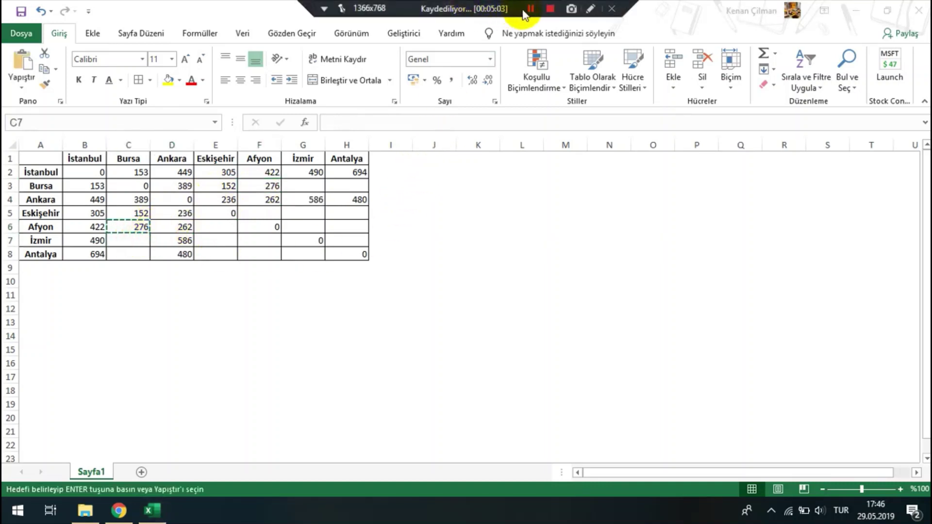
{"action": "left_click", "coordinate": [530, 10]}
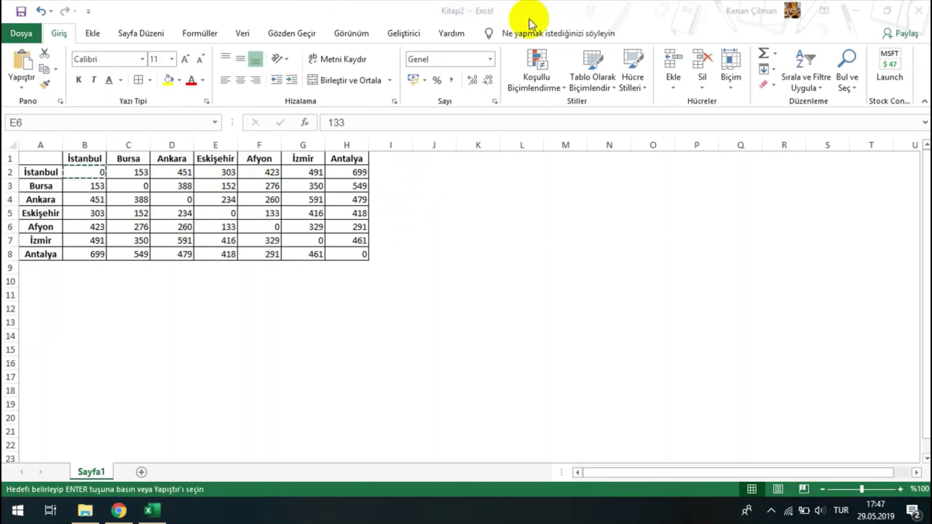
{"action": "left_click", "coordinate": [49, 173]}
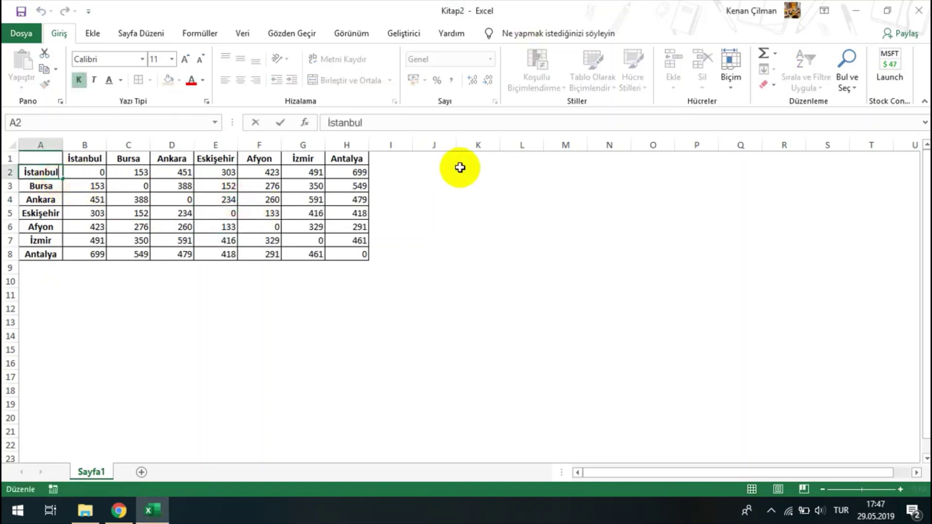
{"action": "key", "text": "Down"}
{"action": "key", "text": "Down"}
{"action": "key", "text": "Right"}
{"action": "key", "text": "Right"}
{"action": "key", "text": "Right"}
{"action": "key", "text": "Right"}
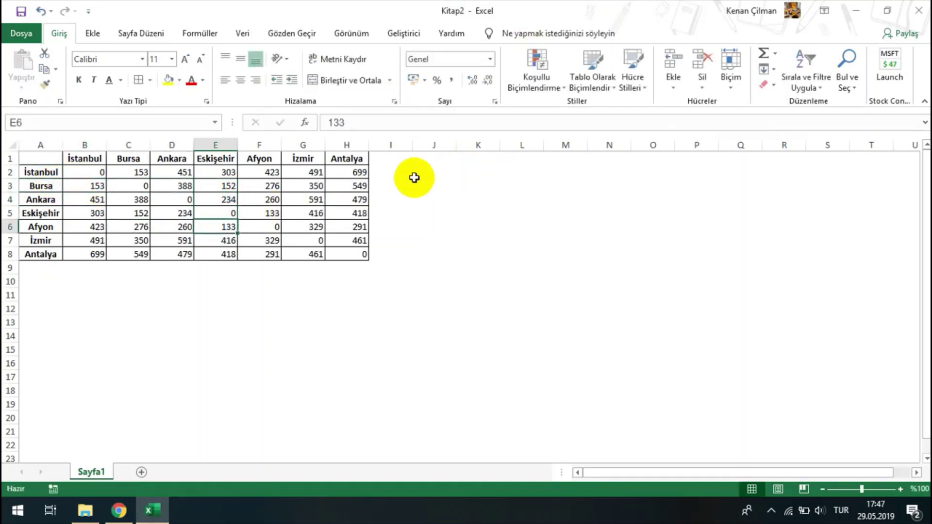
{"action": "left_click", "coordinate": [331, 194]}
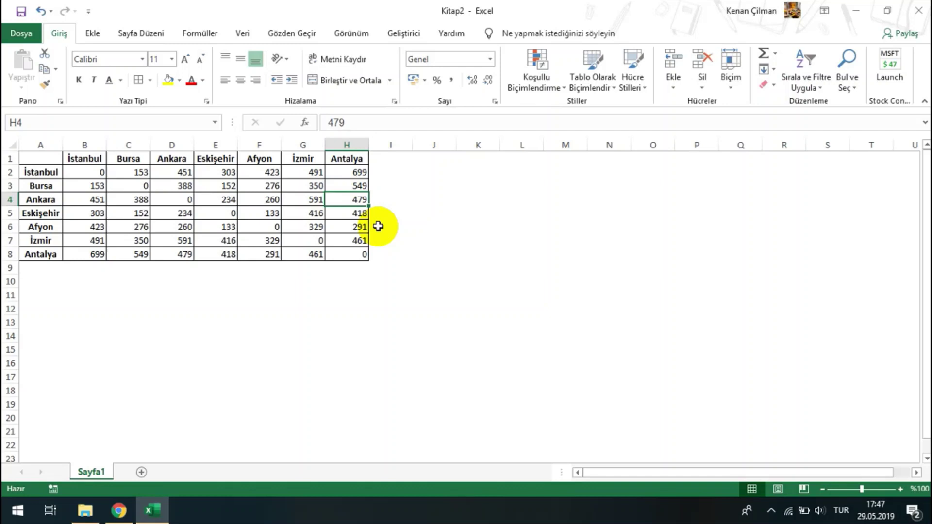
{"action": "left_click_drag", "start_coordinate": [47, 157], "coordinate": [349, 253]}
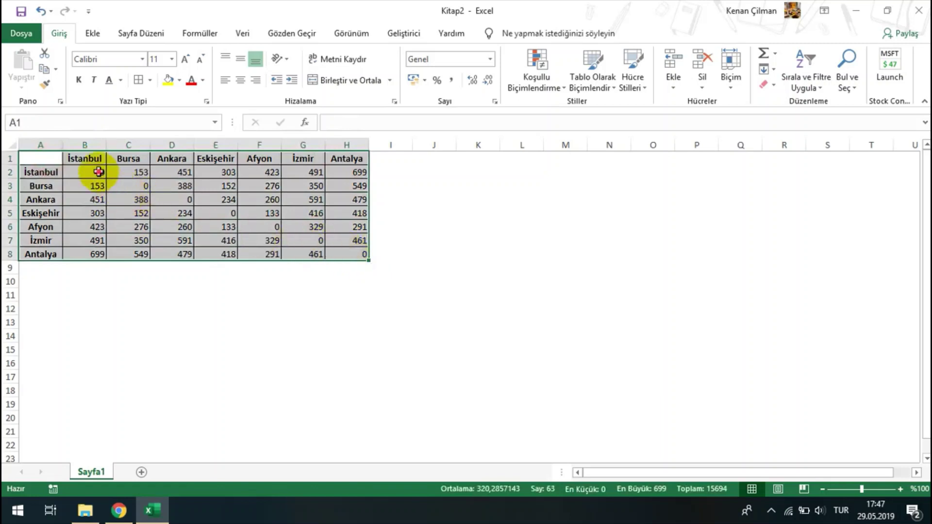
{"action": "left_click", "coordinate": [130, 186]}
{"action": "left_click", "coordinate": [185, 201]}
{"action": "left_click", "coordinate": [219, 213]}
{"action": "left_click", "coordinate": [263, 227]}
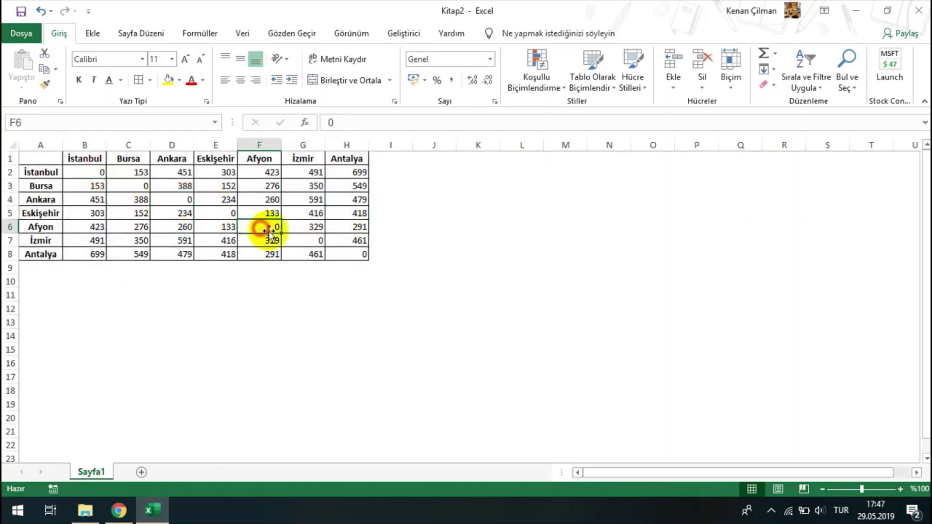
{"action": "left_click", "coordinate": [311, 241]}
{"action": "left_click", "coordinate": [362, 255]}
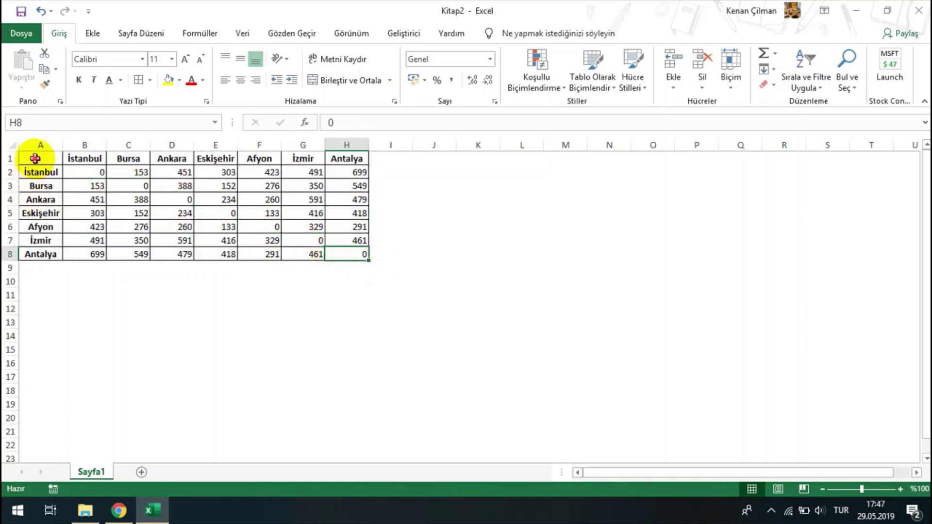
Copy the distance table A1:H8 and paste it starting at J1
{"action": "left_click_drag", "start_coordinate": [35, 158], "coordinate": [361, 255]}
{"action": "key", "text": "ctrl+c"}
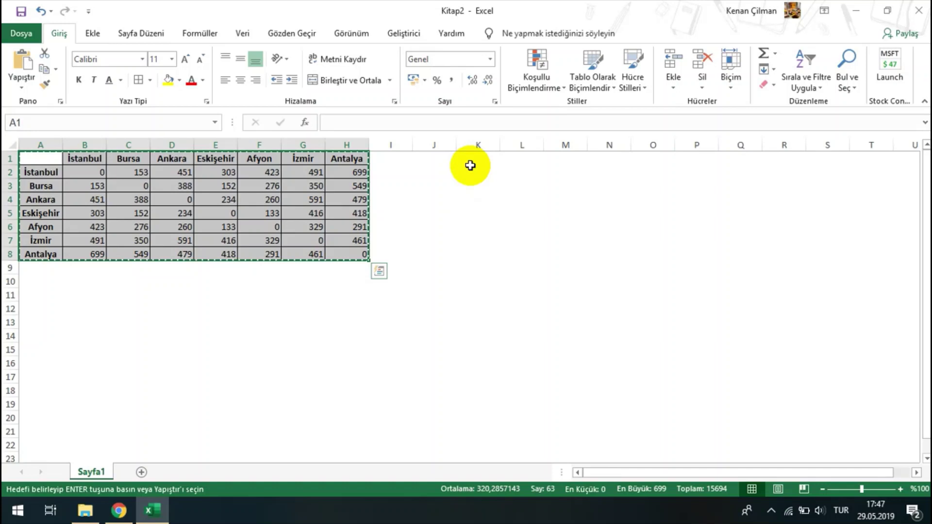
{"action": "left_click", "coordinate": [444, 159]}
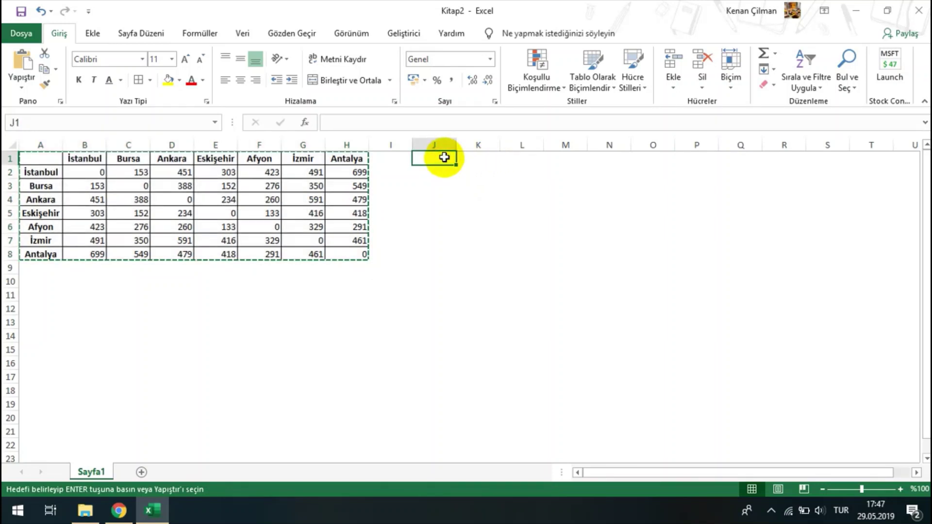
{"action": "key", "text": "ctrl+v"}
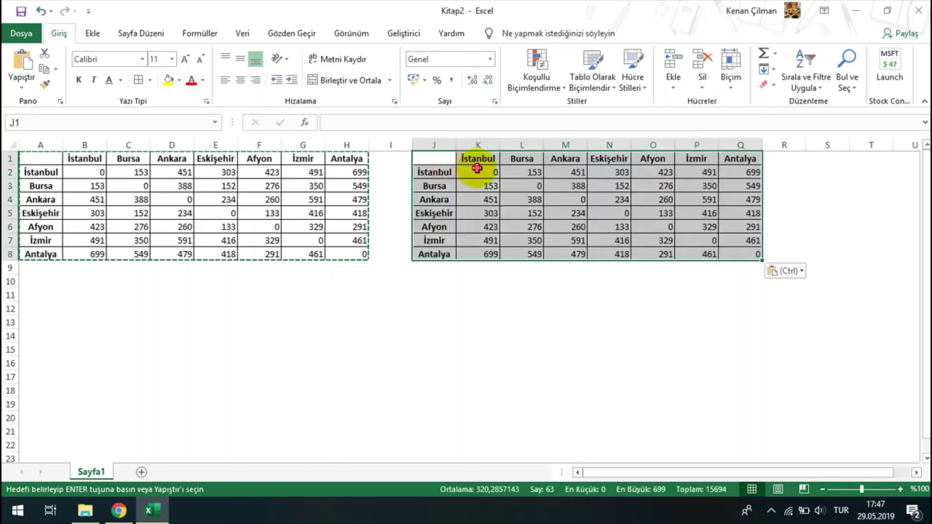
Clear the copied distance values in K2:Q8, keeping the city labels
{"action": "left_click_drag", "start_coordinate": [477, 168], "coordinate": [742, 259]}
{"action": "key", "text": "Delete"}
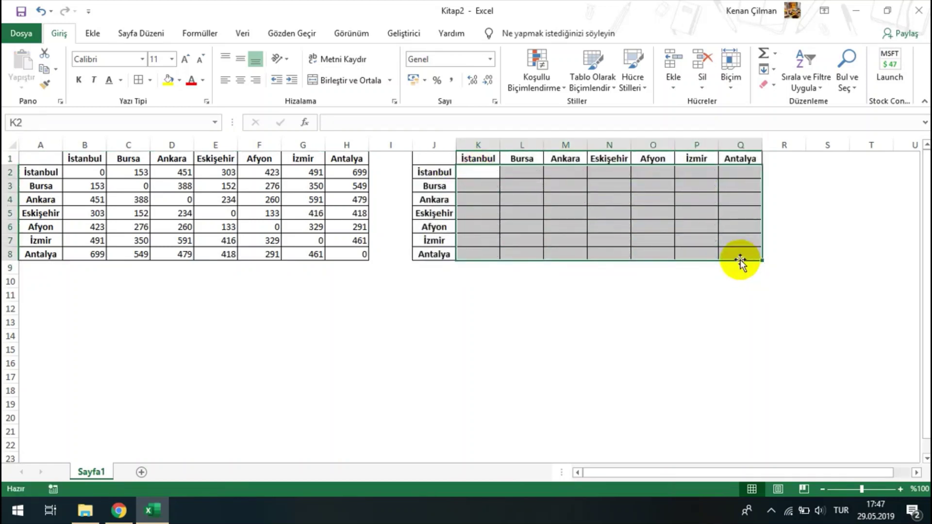
{"action": "left_click", "coordinate": [432, 176]}
{"action": "left_click", "coordinate": [479, 172]}
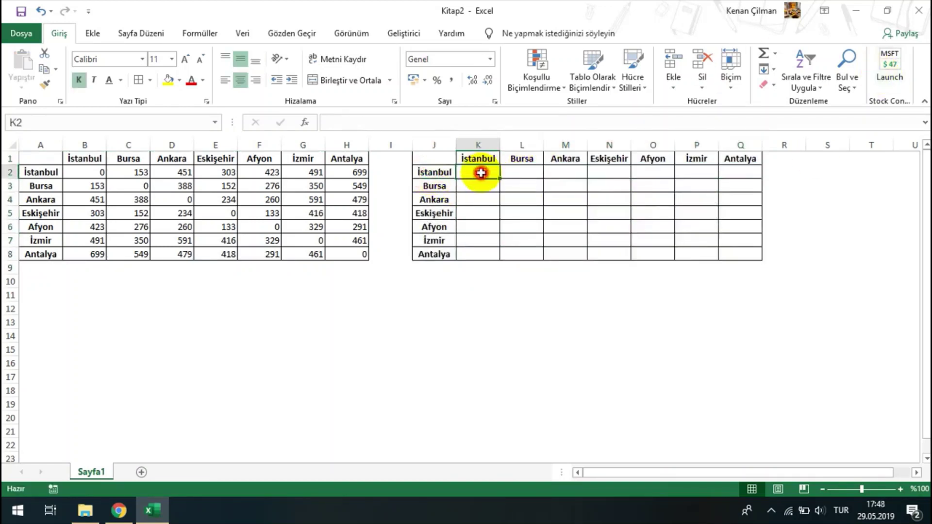
{"action": "left_click", "coordinate": [427, 185]}
{"action": "mouse_move", "coordinate": [486, 173]}
{"action": "left_mouse_down"}
{"action": "mouse_move", "coordinate": [741, 243]}
{"action": "mouse_move", "coordinate": [741, 252]}
{"action": "left_mouse_up"}
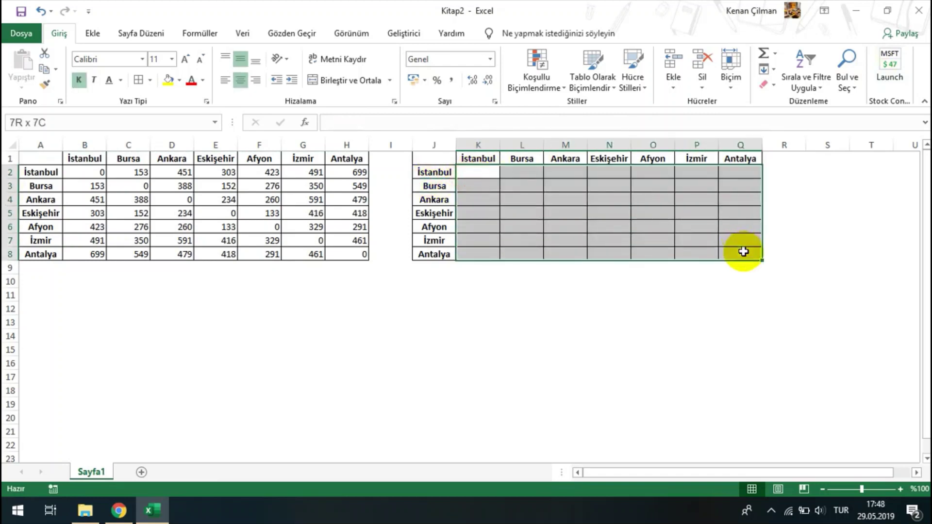
{"action": "left_click", "coordinate": [467, 174]}
{"action": "left_click_drag", "start_coordinate": [467, 175], "coordinate": [738, 252]}
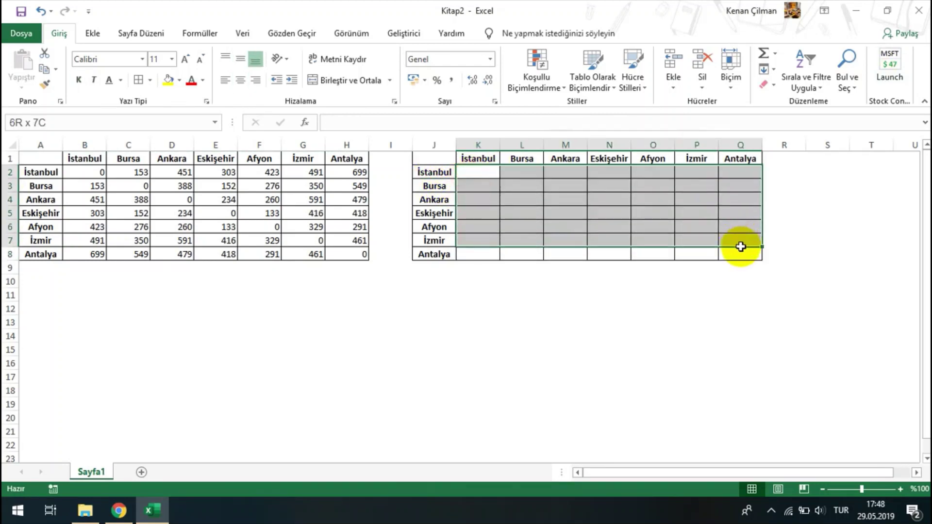
Put a 1 in L2 for İstanbul–Bursa and in M3 for Bursa–Ankara
{"action": "left_click", "coordinate": [35, 172]}
{"action": "left_click", "coordinate": [138, 174]}
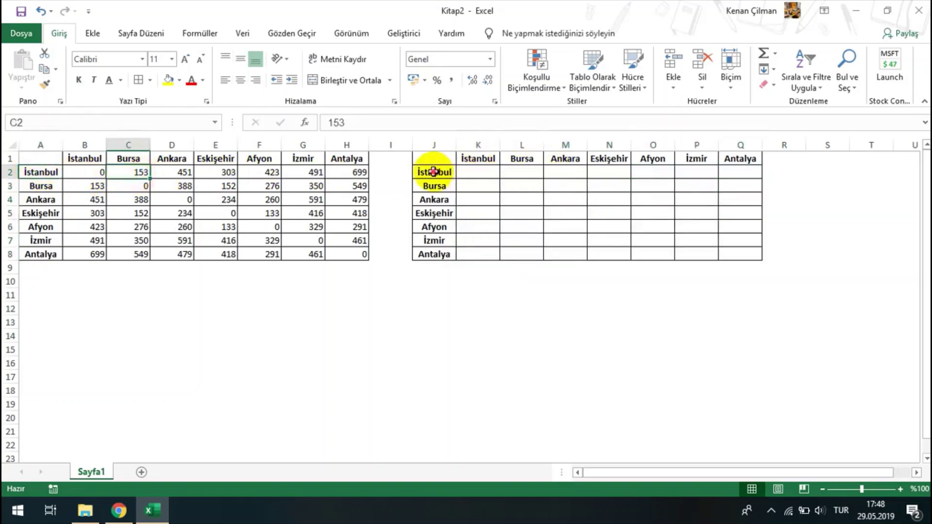
{"action": "left_click", "coordinate": [467, 173]}
{"action": "left_click", "coordinate": [521, 174]}
{"action": "type", "text": "1"}
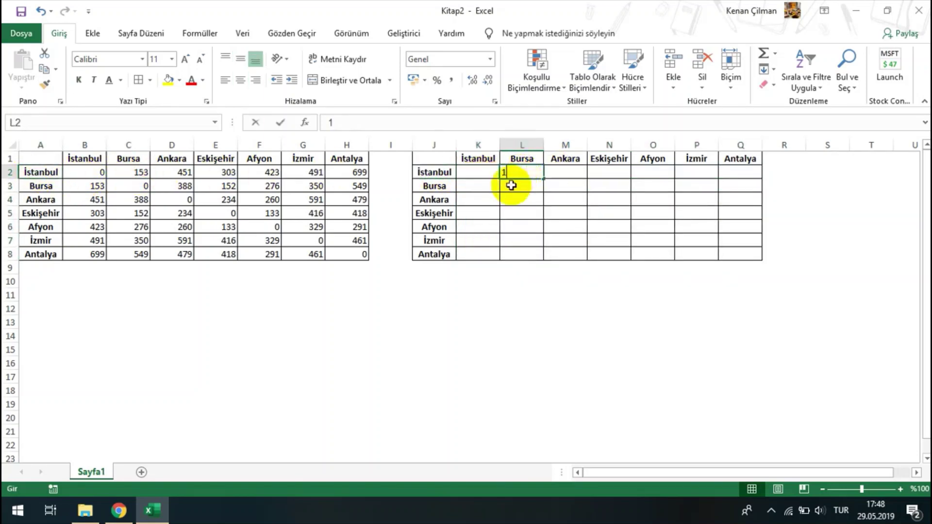
{"action": "key", "text": "Tab"}
{"action": "left_click", "coordinate": [435, 172]}
{"action": "left_click", "coordinate": [517, 173]}
{"action": "left_click", "coordinate": [520, 159]}
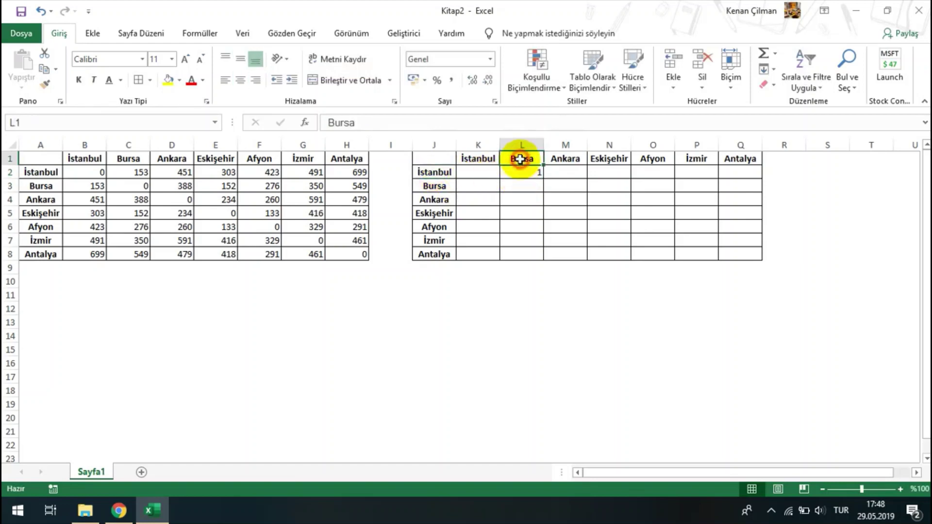
{"action": "left_click", "coordinate": [428, 186]}
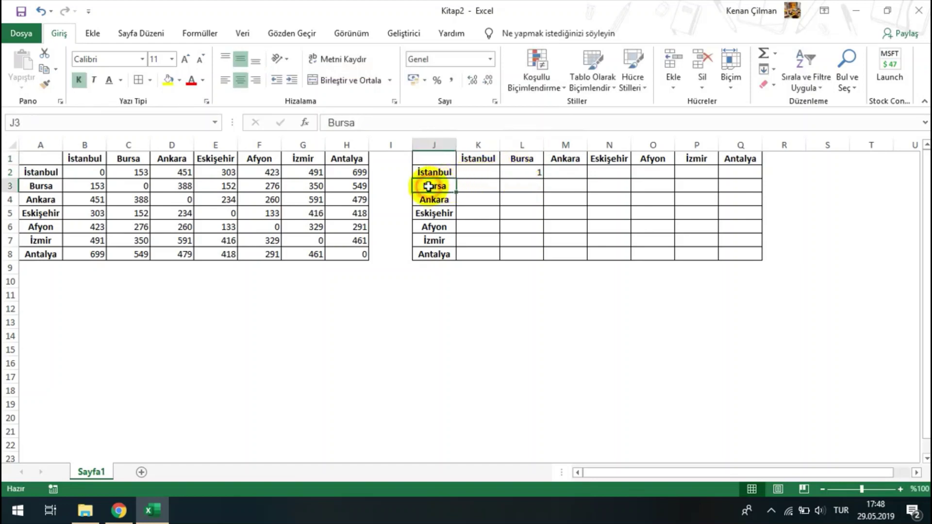
{"action": "left_click", "coordinate": [558, 184]}
{"action": "type", "text": "1"}
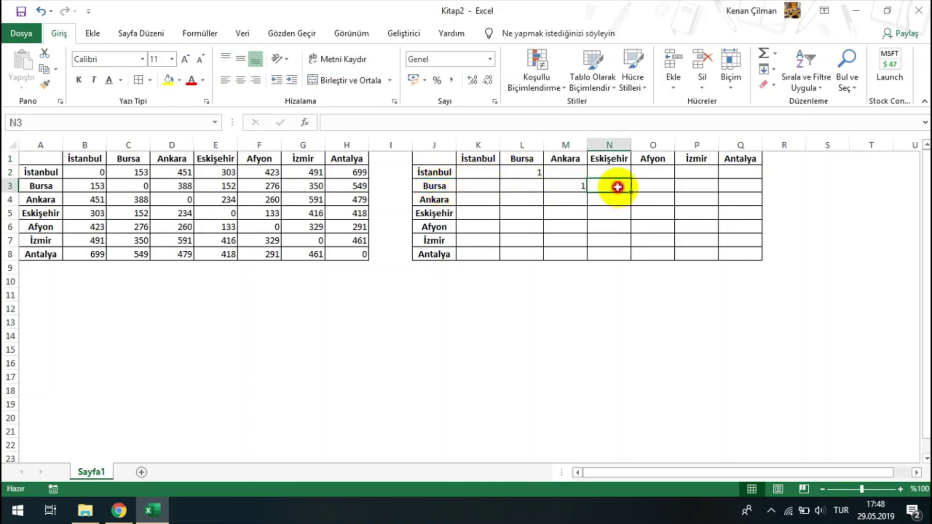
Check the row labels and column headers against the 1s in L2 and M3
{"action": "left_click_drag", "start_coordinate": [481, 173], "coordinate": [739, 246]}
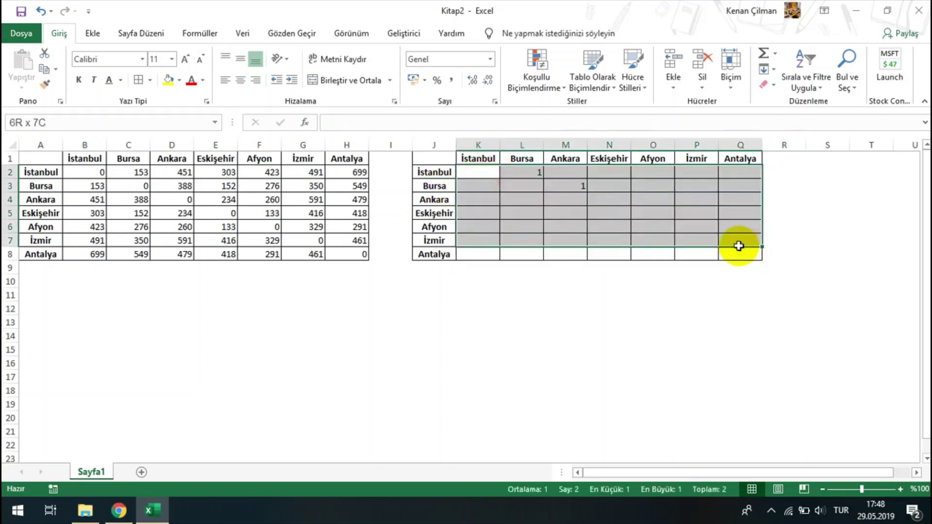
{"action": "left_click", "coordinate": [552, 185]}
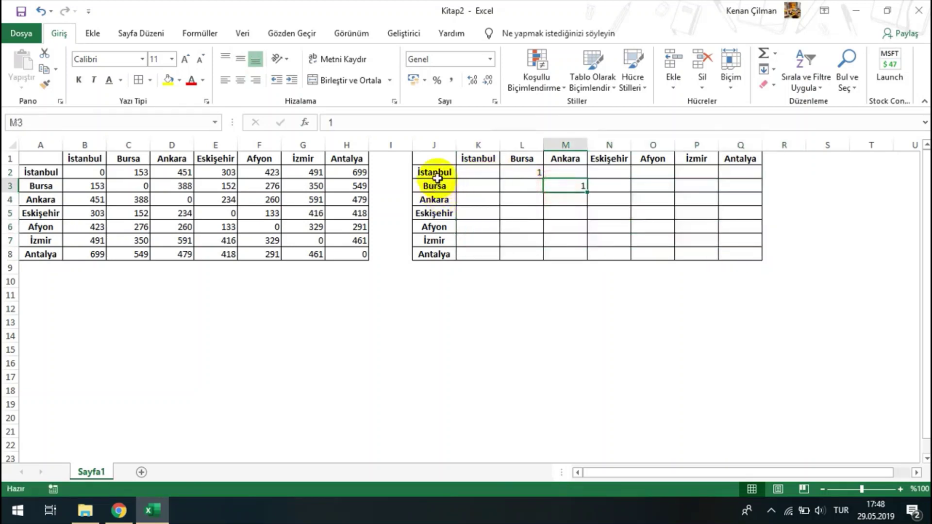
{"action": "left_click_drag", "start_coordinate": [437, 177], "coordinate": [437, 249]}
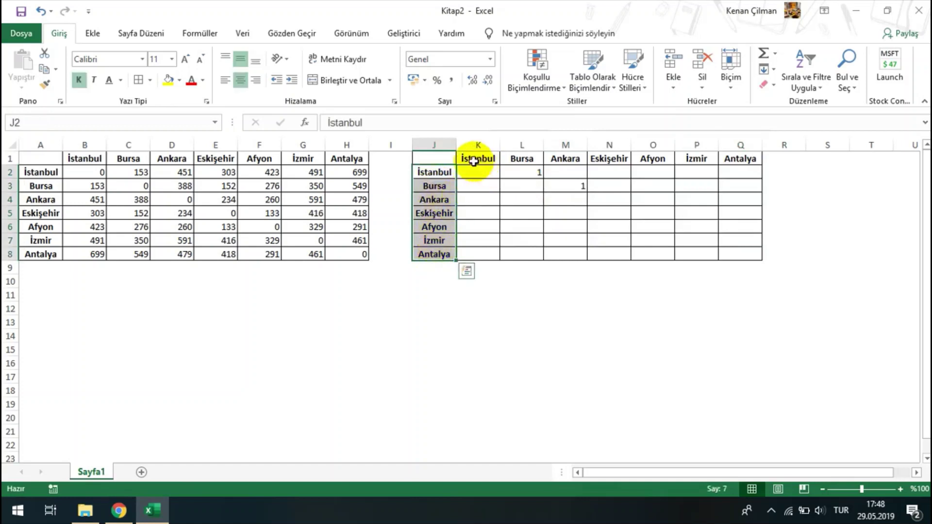
{"action": "left_click_drag", "start_coordinate": [476, 159], "coordinate": [746, 155]}
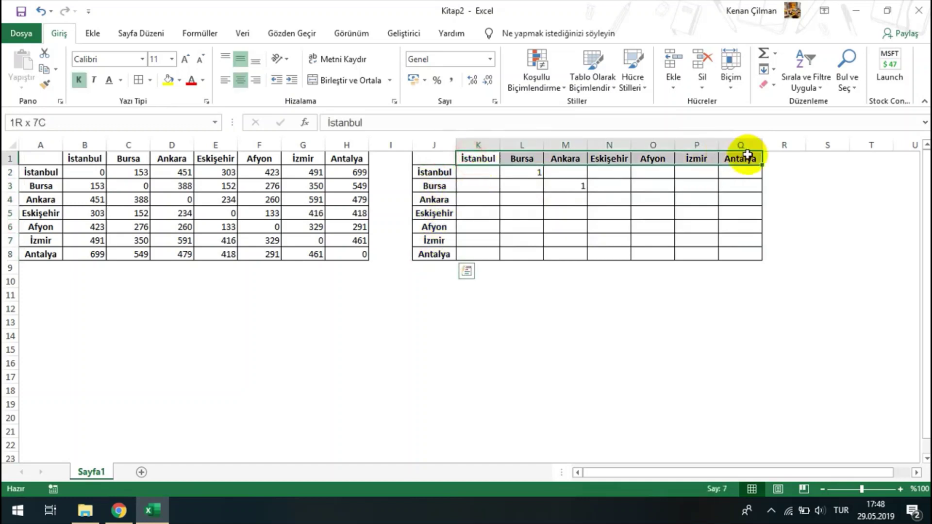
{"action": "left_click", "coordinate": [433, 171]}
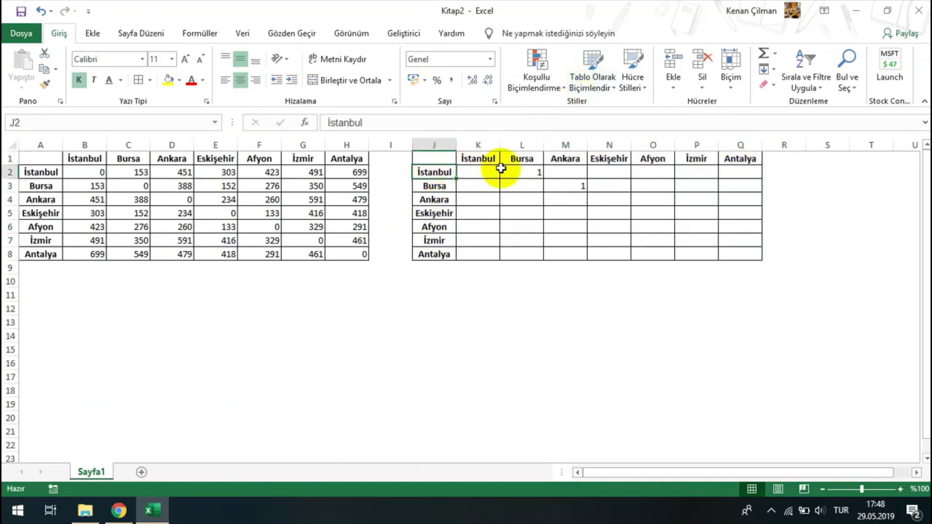
{"action": "left_click", "coordinate": [516, 163]}
{"action": "left_click", "coordinate": [524, 174]}
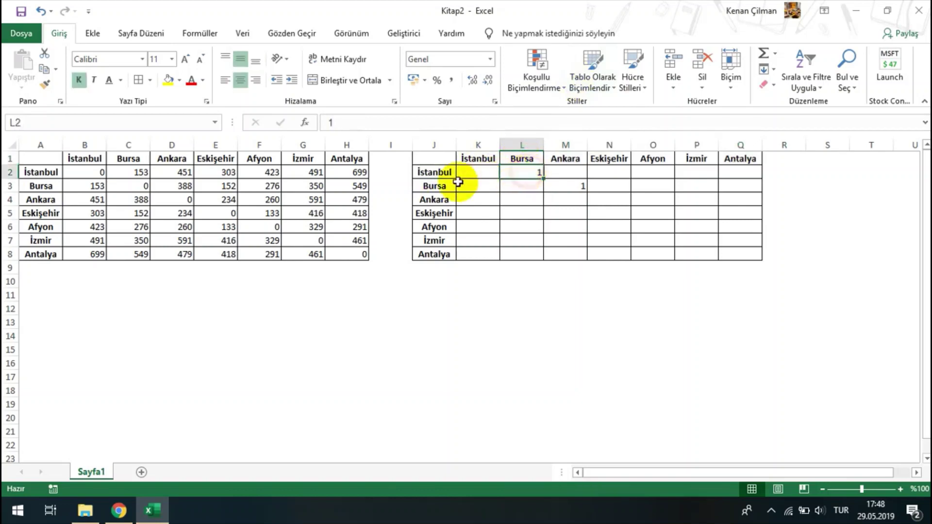
{"action": "left_click", "coordinate": [427, 186]}
{"action": "left_click", "coordinate": [573, 186]}
{"action": "left_click", "coordinate": [568, 157]}
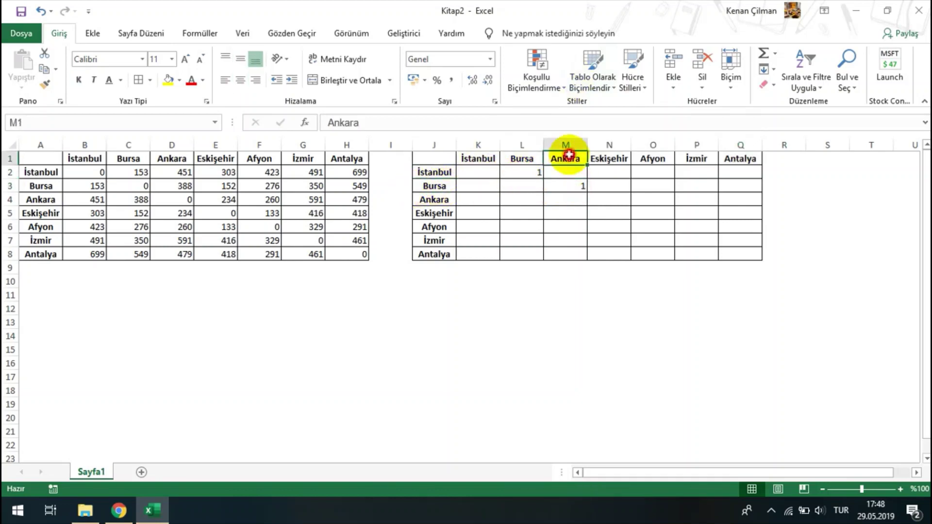
{"action": "left_click", "coordinate": [440, 200]}
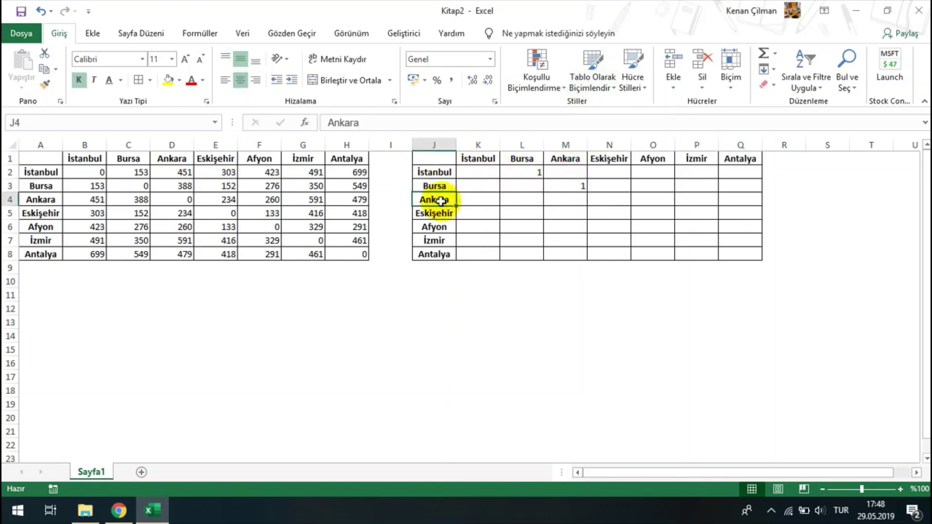
Enter 1 in P4 for Ankara–İzmir and in N7 for İzmir–Eskişehir
{"action": "left_click", "coordinate": [704, 201]}
{"action": "type", "text": "1"}
{"action": "key", "text": "Tab"}
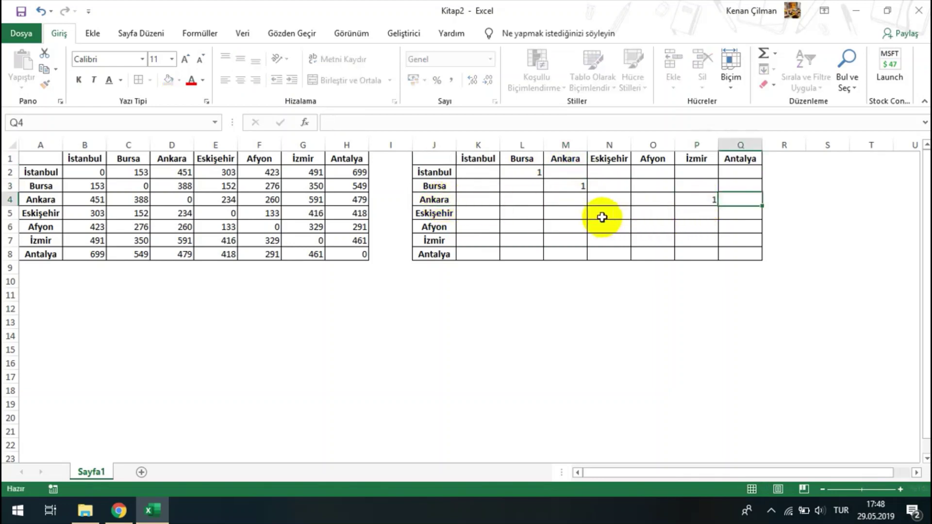
{"action": "left_click", "coordinate": [437, 240]}
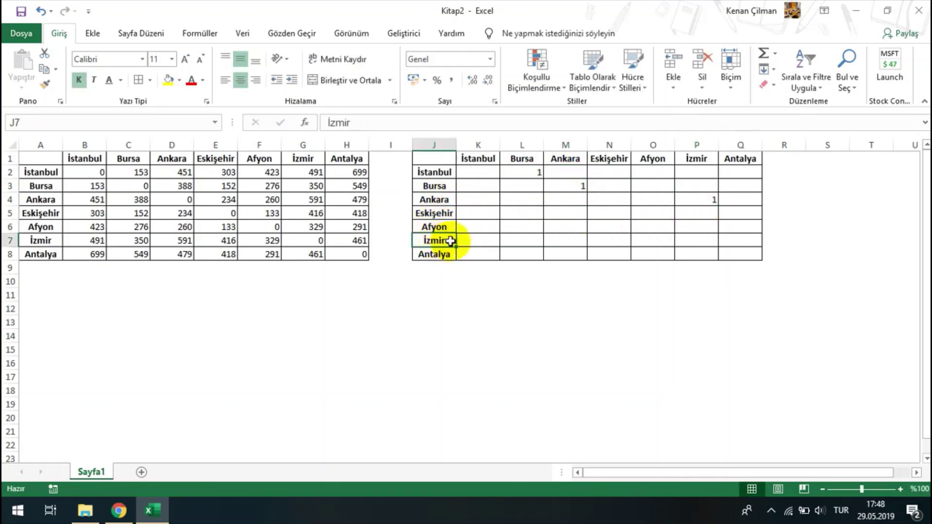
{"action": "left_click", "coordinate": [607, 238]}
{"action": "type", "text": "1"}
{"action": "key", "text": "Tab"}
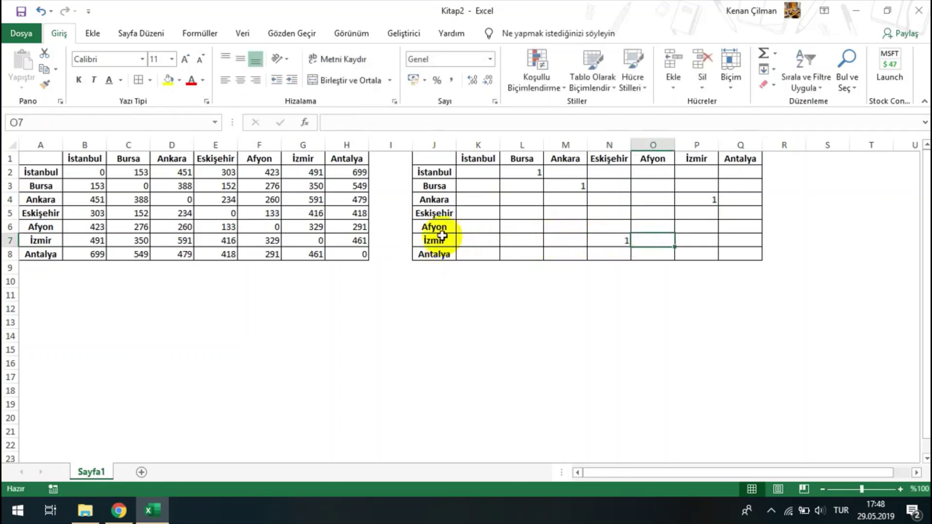
Enter 1 in O5 for Eskişehir–Afyon and Q6 for Afyon–Antalya, then select the Antalya–İstanbul cell
{"action": "left_click", "coordinate": [442, 215]}
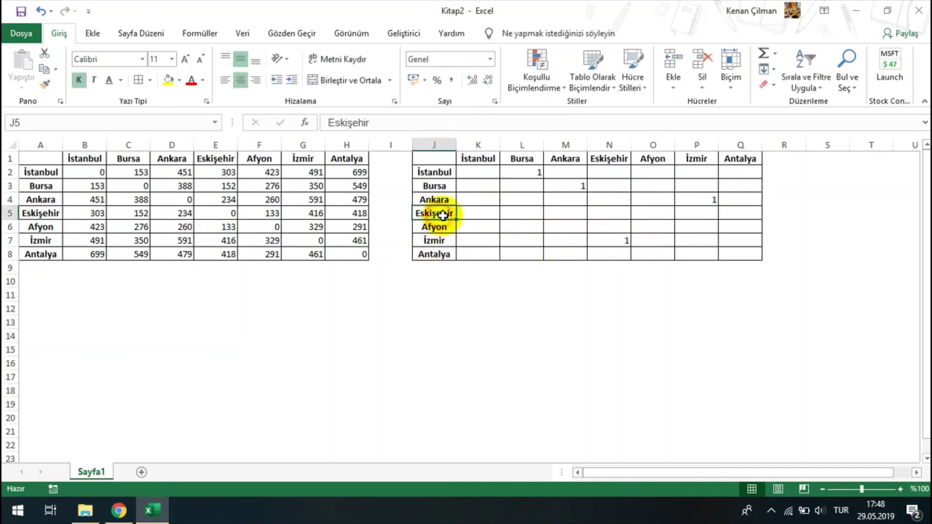
{"action": "left_click", "coordinate": [658, 215]}
{"action": "type", "text": "1"}
{"action": "key", "text": "Tab"}
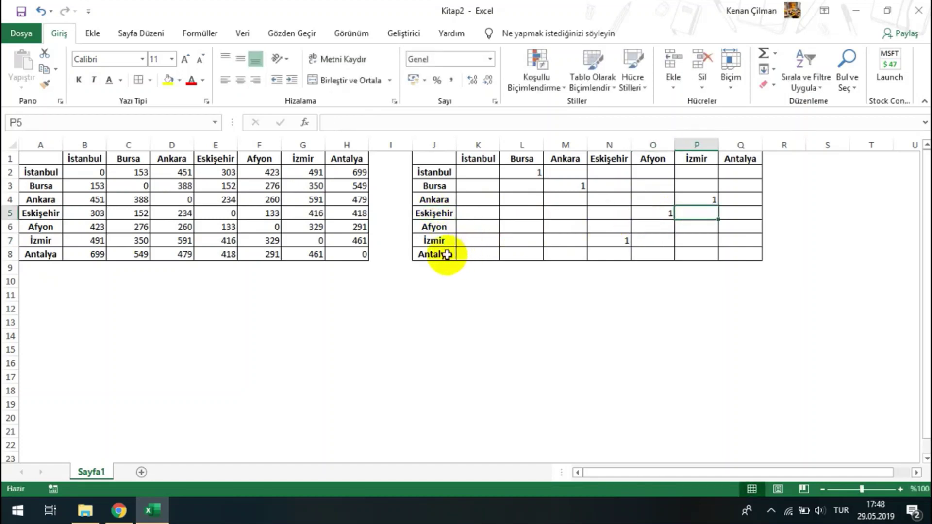
{"action": "left_click", "coordinate": [444, 254]}
{"action": "left_click", "coordinate": [436, 225]}
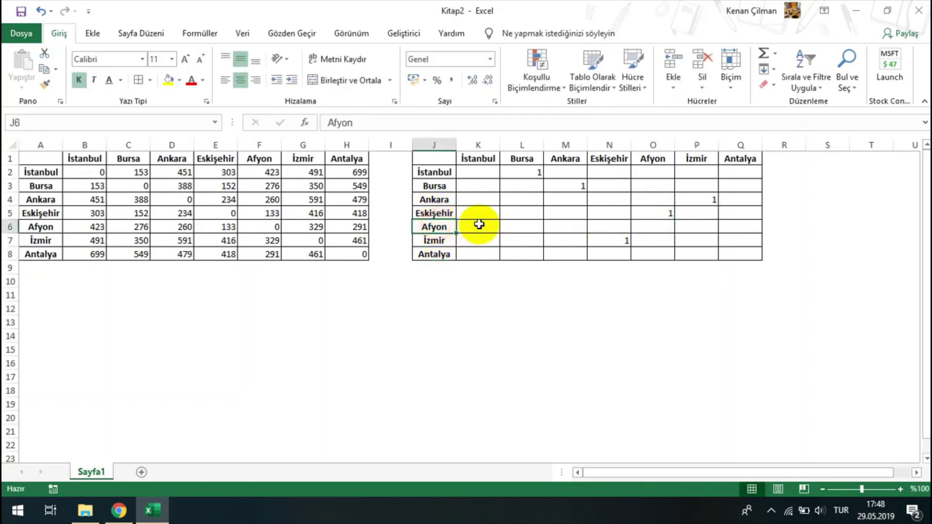
{"action": "left_click", "coordinate": [743, 222]}
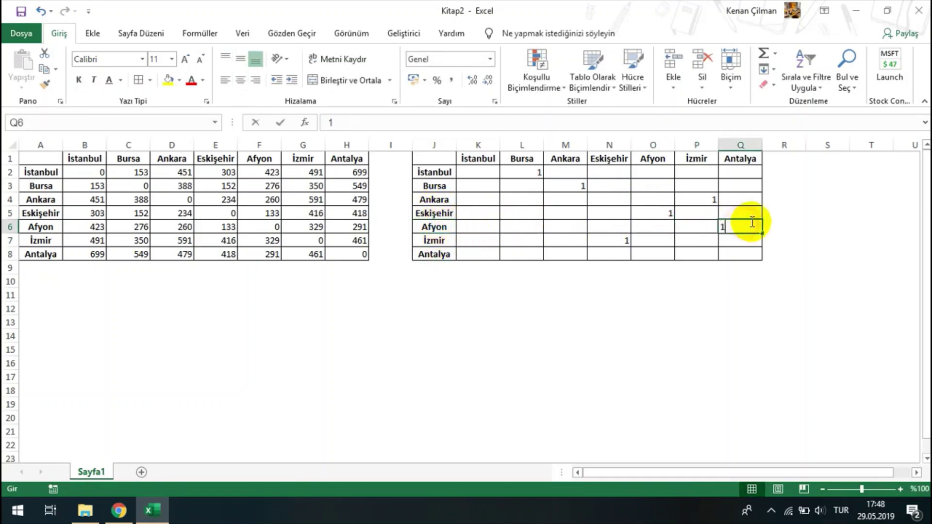
{"action": "type", "text": "1"}
{"action": "key", "text": "Tab"}
{"action": "left_click", "coordinate": [489, 253]}
Enter the final 1 in K8 and type the label 'Toplam Maliyet' in K11
{"action": "type", "text": "1"}
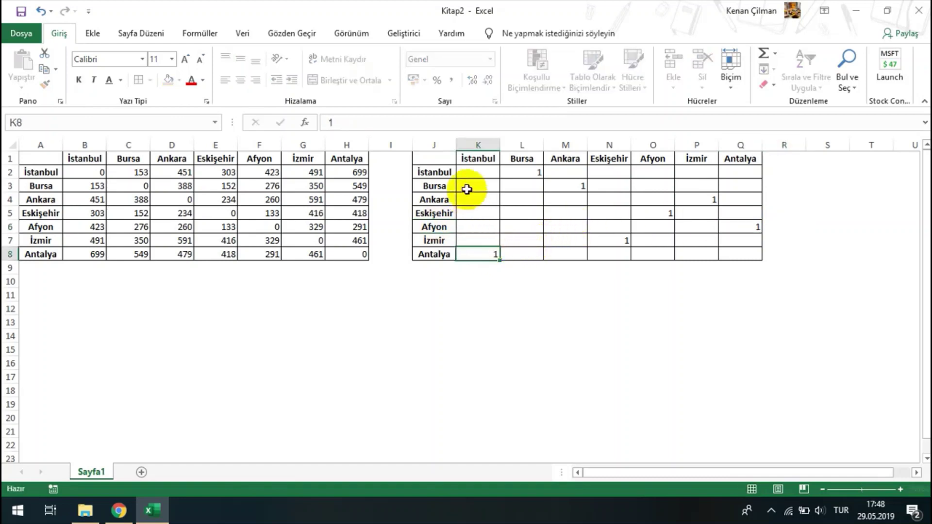
{"action": "left_click_drag", "start_coordinate": [483, 174], "coordinate": [740, 255]}
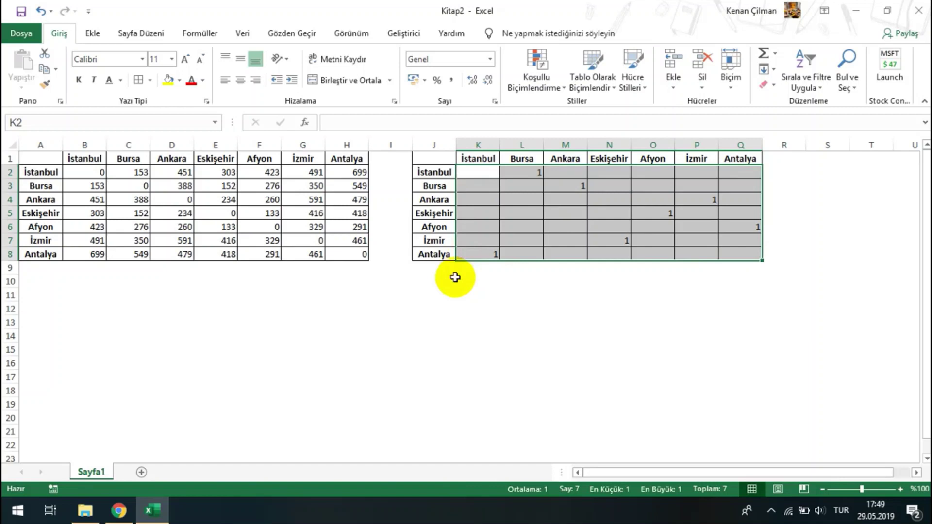
{"action": "left_click", "coordinate": [481, 290]}
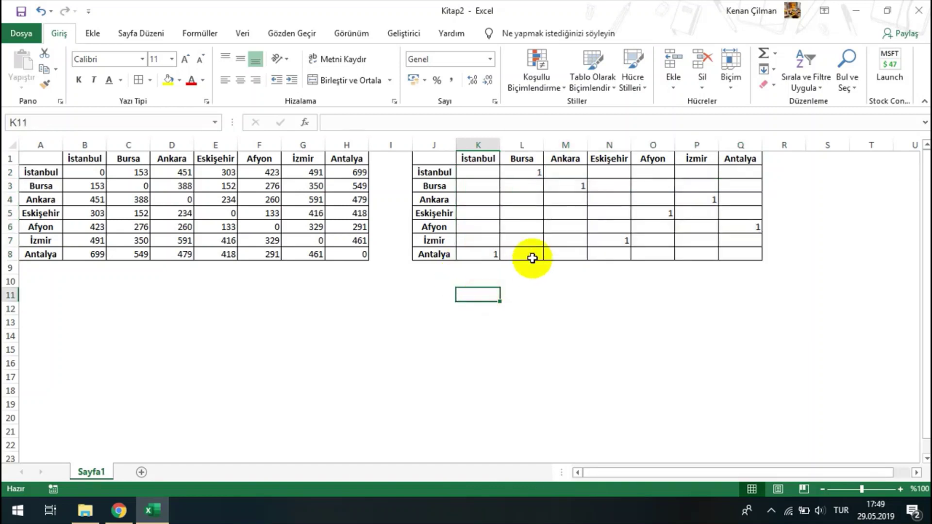
{"action": "type", "text": "Toplam Maliyet"}
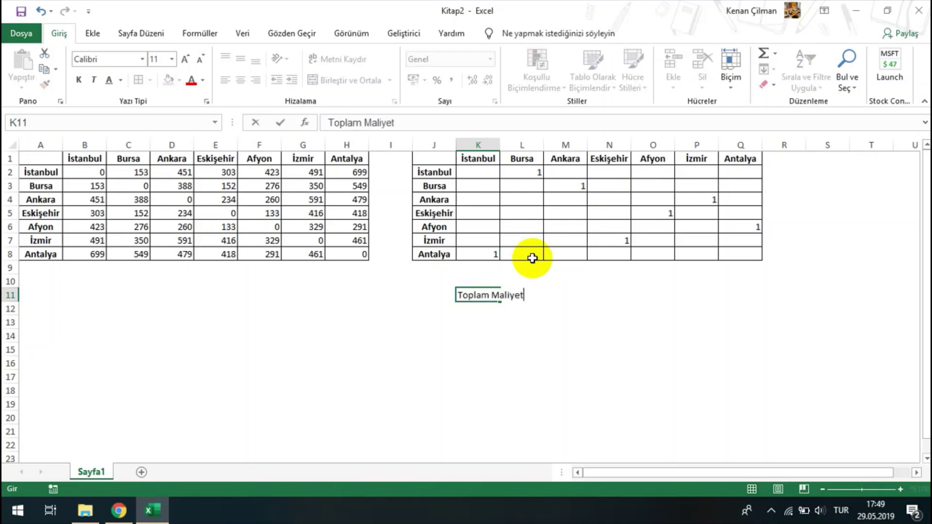
{"action": "key", "text": "Tab"}
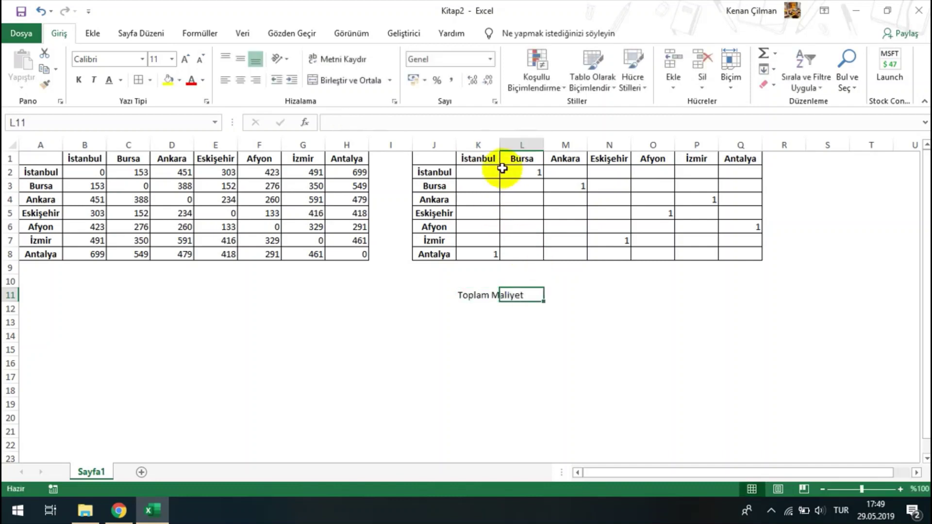
{"action": "key", "text": "Tab"}
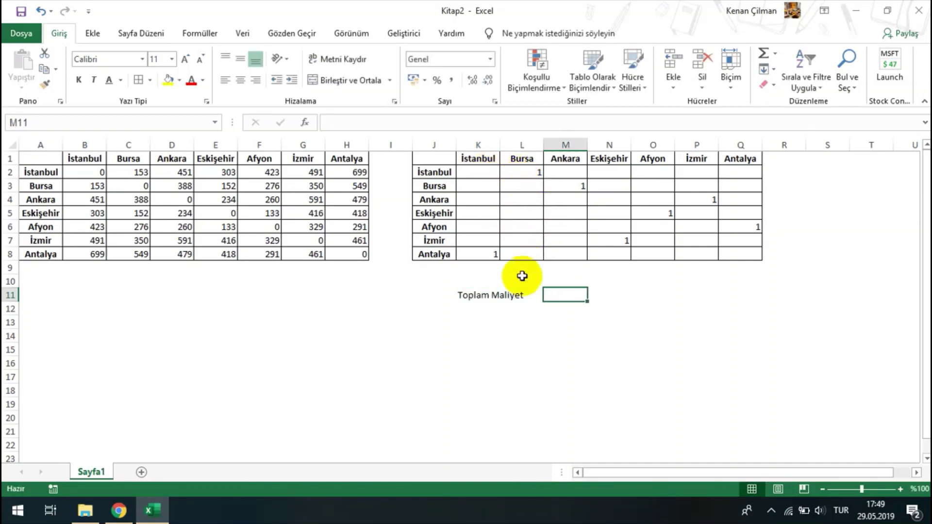
{"action": "left_click_drag", "start_coordinate": [464, 294], "coordinate": [553, 299]}
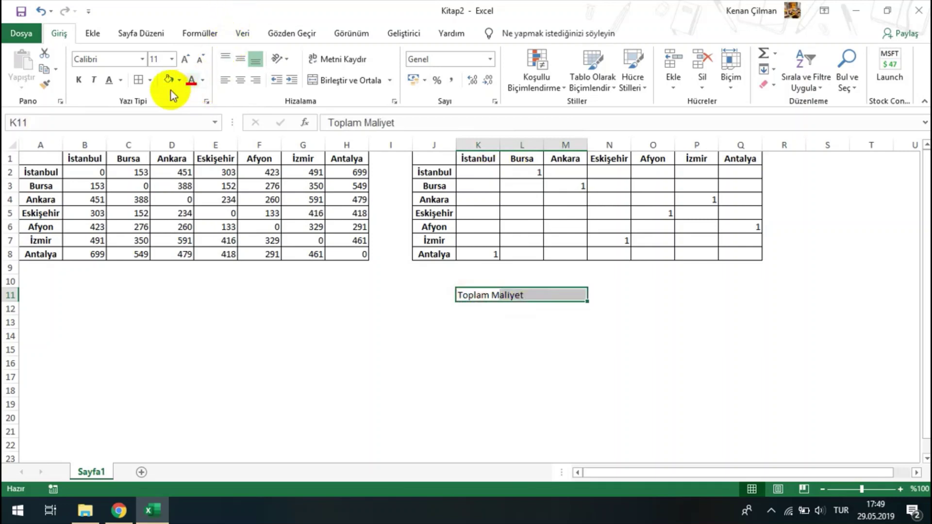
Bold the label and put =TOPLA.ÇARPIM(B2:H8;K2:Q8) in M11, giving a total cost of 2671
{"action": "left_click", "coordinate": [78, 80]}
{"action": "left_click", "coordinate": [569, 295]}
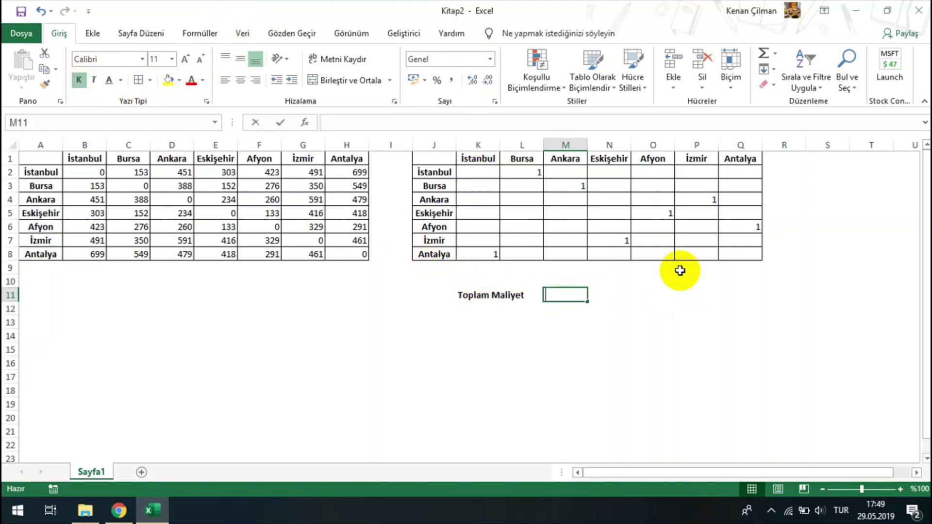
{"action": "type", "text": "=top"}
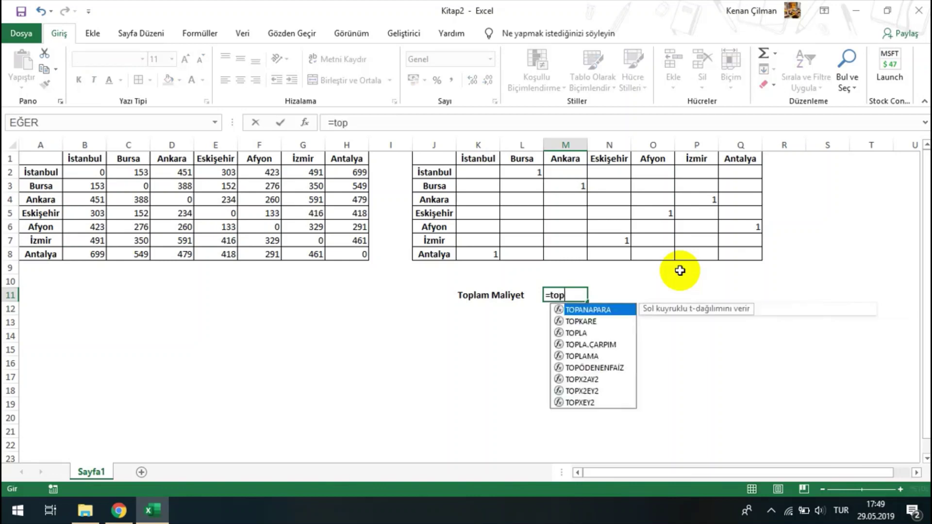
{"action": "type", "text": "la"}
{"action": "key", "text": "Down"}
{"action": "key", "text": "Tab"}
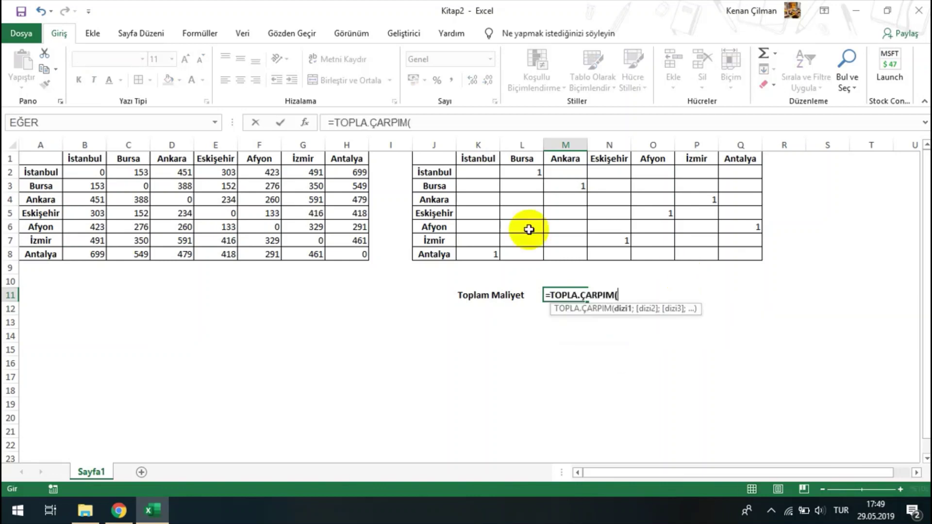
{"action": "mouse_move", "coordinate": [100, 172]}
{"action": "left_mouse_down"}
{"action": "mouse_move", "coordinate": [338, 265]}
{"action": "mouse_move", "coordinate": [344, 254]}
{"action": "left_mouse_up"}
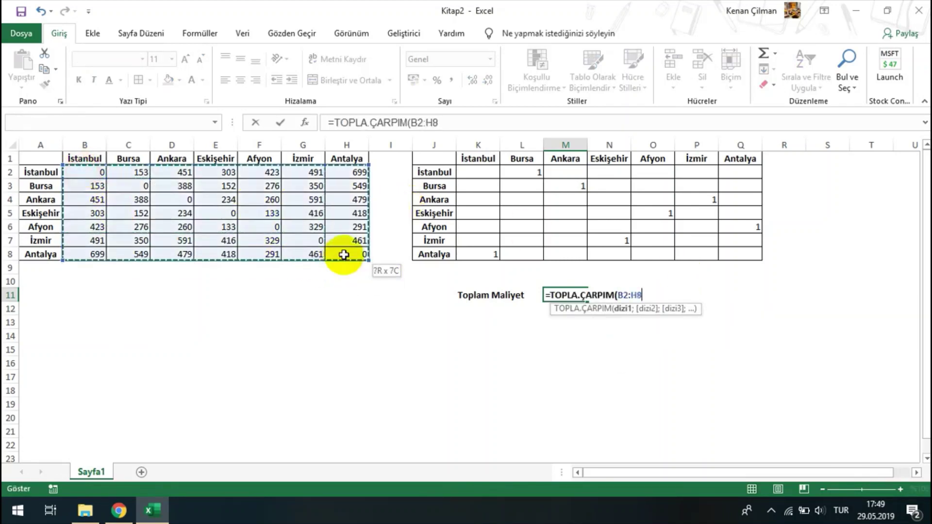
{"action": "left_click_drag", "start_coordinate": [476, 171], "coordinate": [738, 250]}
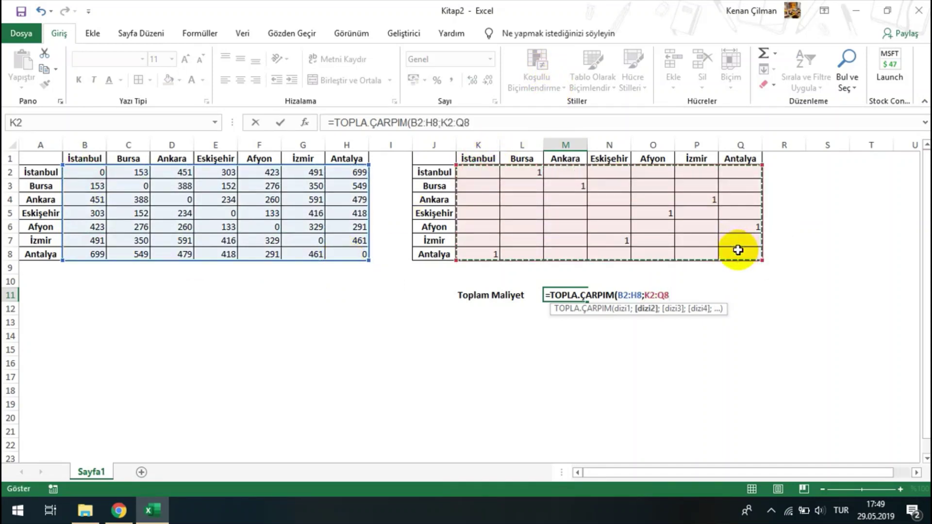
{"action": "key", "text": "ctrl+Return"}
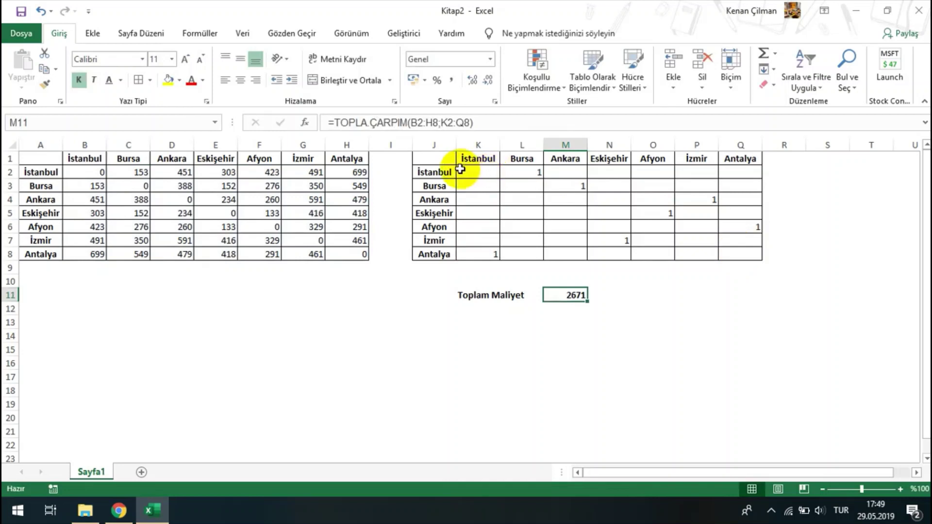
{"action": "left_click_drag", "start_coordinate": [461, 172], "coordinate": [681, 175]}
Compare the İstanbul–Bursa cost of 153 with the assignment grid values
{"action": "left_click", "coordinate": [432, 175]}
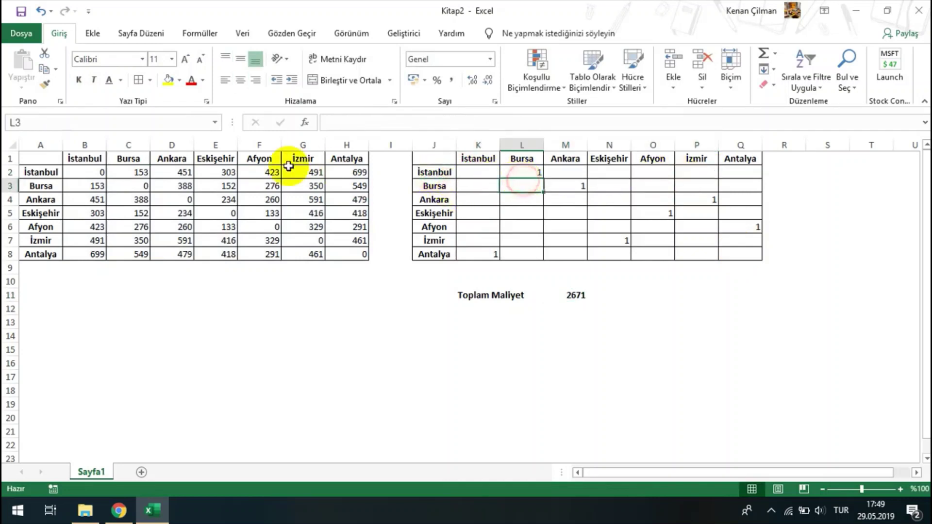
{"action": "left_click", "coordinate": [22, 184]}
{"action": "left_click", "coordinate": [141, 173]}
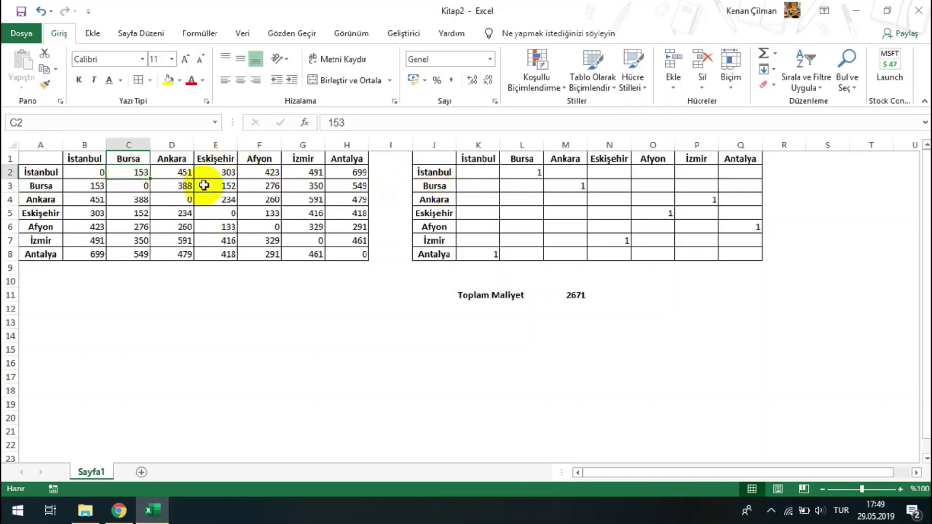
{"action": "left_click_drag", "start_coordinate": [482, 173], "coordinate": [709, 252]}
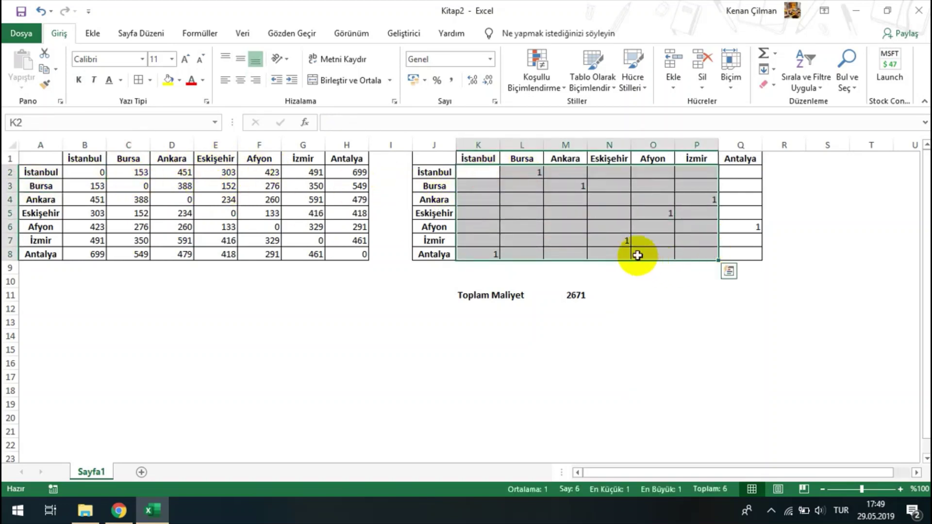
{"action": "double_click", "coordinate": [574, 300]}
{"action": "left_click_drag", "start_coordinate": [481, 173], "coordinate": [740, 254]}
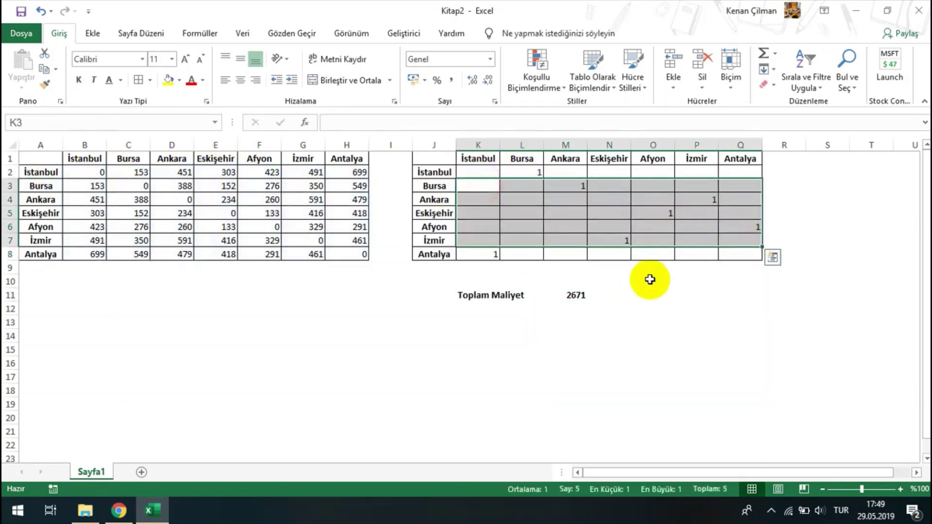
{"action": "left_click", "coordinate": [572, 303]}
Review the M11 total cost formula unchanged and switch to the Veri tab
{"action": "double_click", "coordinate": [575, 295]}
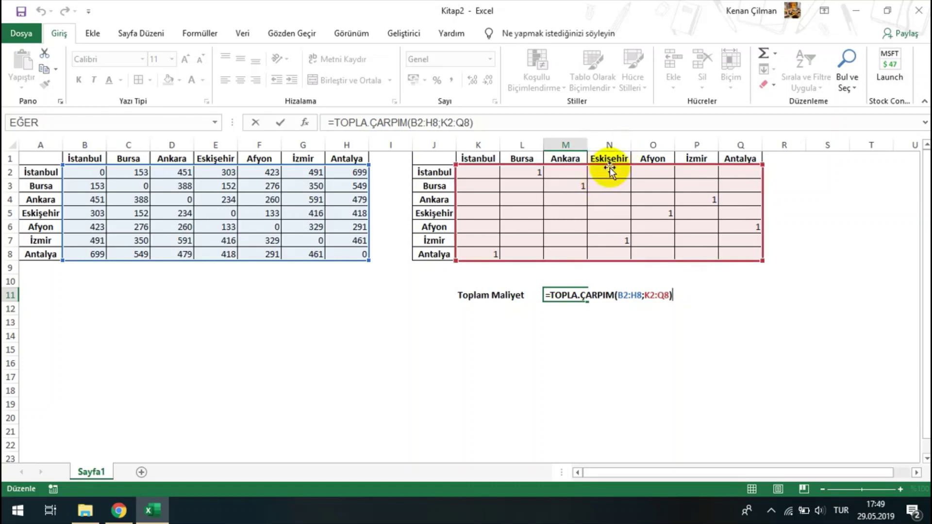
{"action": "key", "text": "Return"}
{"action": "left_click", "coordinate": [555, 243]}
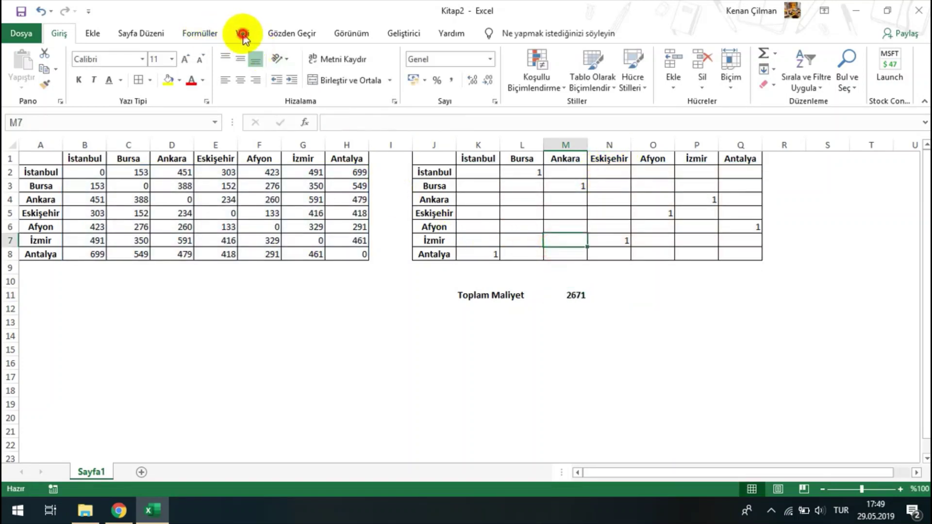
{"action": "left_click", "coordinate": [242, 33]}
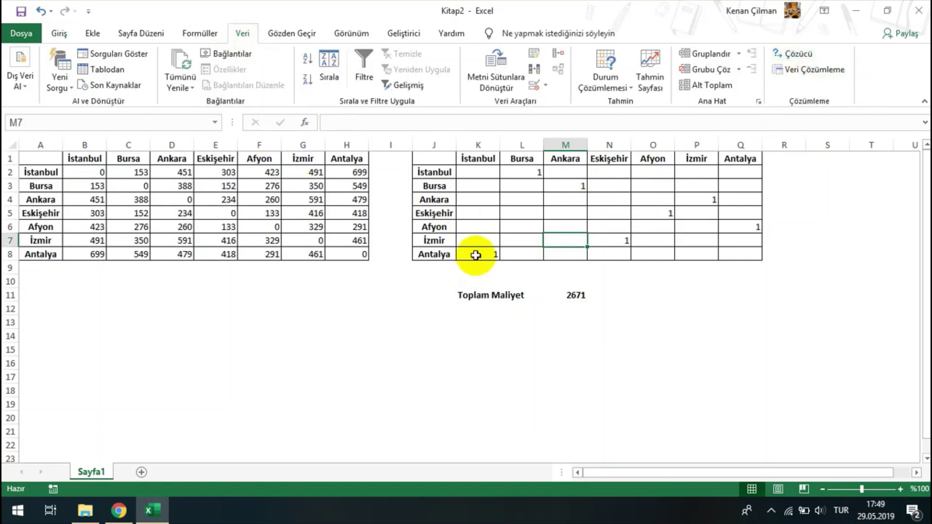
{"action": "left_click_drag", "start_coordinate": [478, 171], "coordinate": [748, 248]}
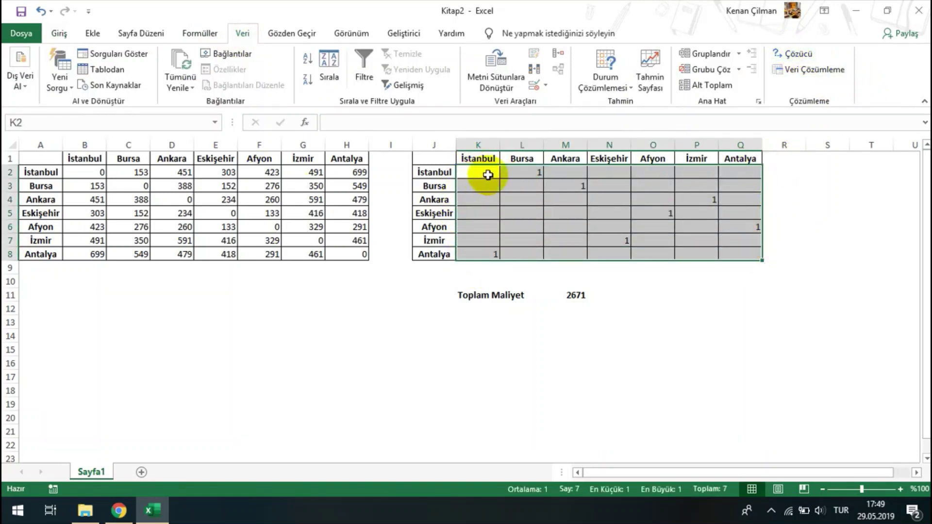
Add a 'Toplam' heading in R1 and TOPLA row totals copied down R2:R8
{"action": "left_click", "coordinate": [787, 160]}
{"action": "type", "text": "Topla"}
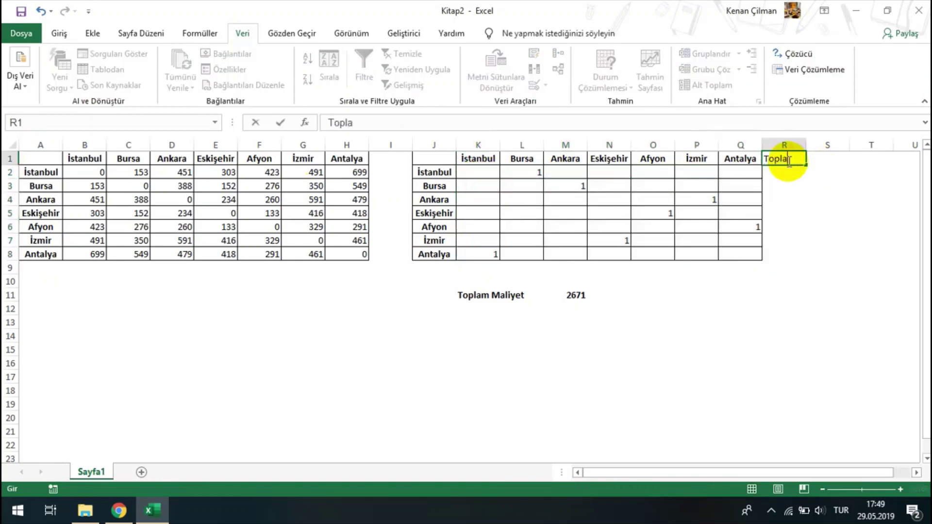
{"action": "type", "text": "m"}
{"action": "key", "text": "Return"}
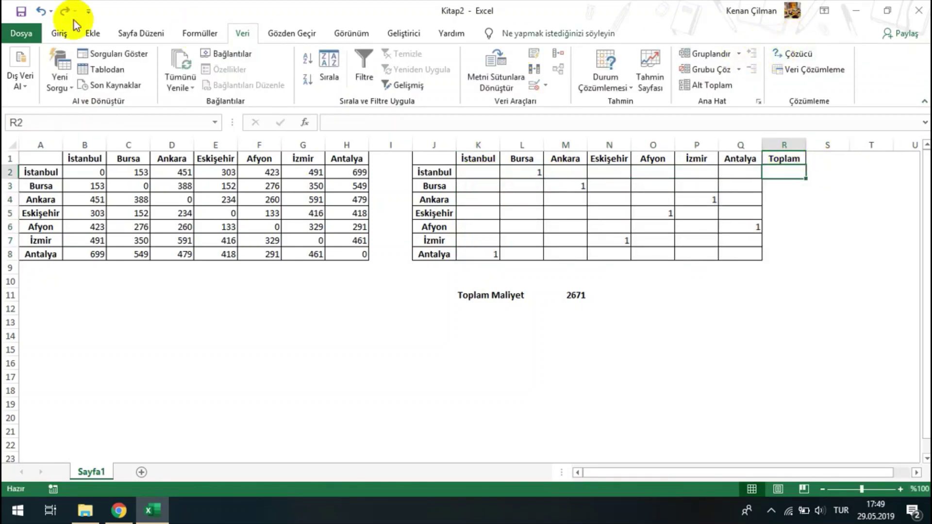
{"action": "left_click", "coordinate": [61, 34]}
{"action": "left_click", "coordinate": [764, 53]}
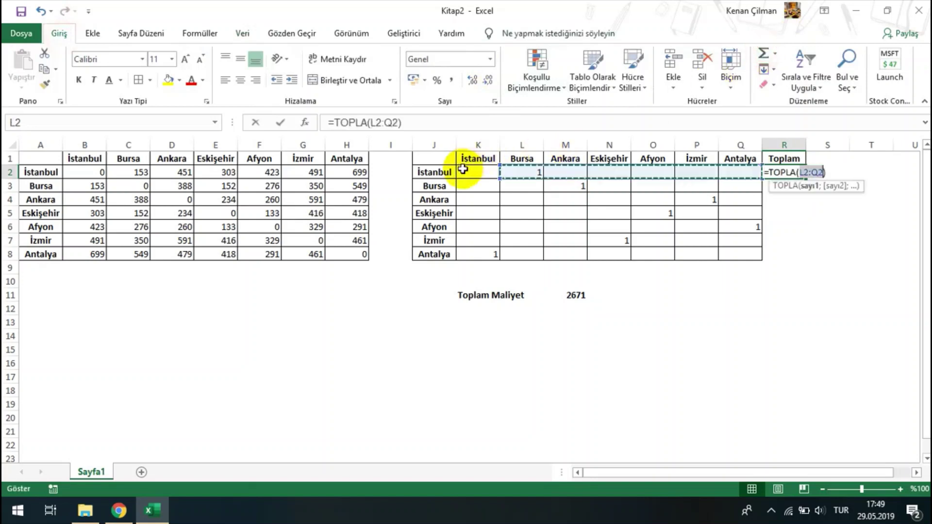
{"action": "left_click", "coordinate": [469, 170]}
{"action": "left_click_drag", "start_coordinate": [500, 170], "coordinate": [741, 172]}
{"action": "key", "text": "Return"}
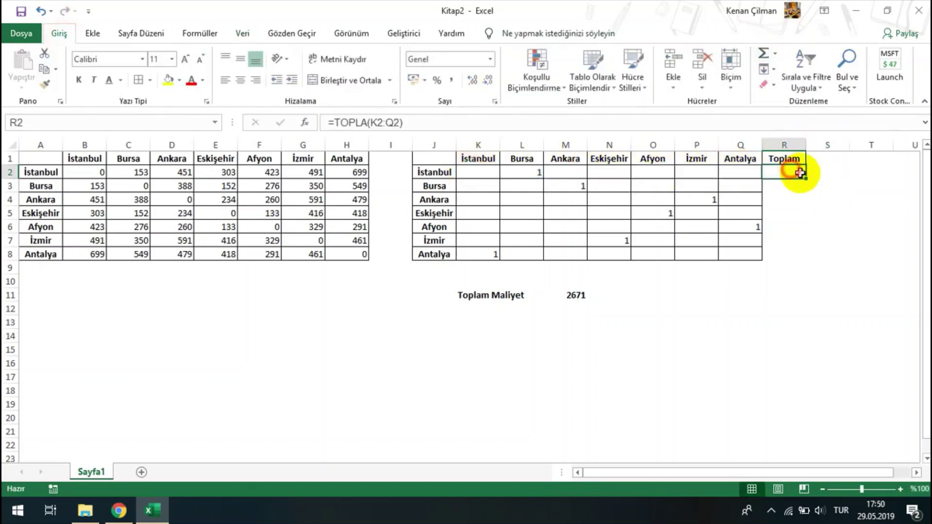
{"action": "left_click_drag", "start_coordinate": [804, 178], "coordinate": [800, 255]}
Add a TOPLA column total in K9 summing the İstanbul column K2:K8
{"action": "left_click", "coordinate": [478, 268]}
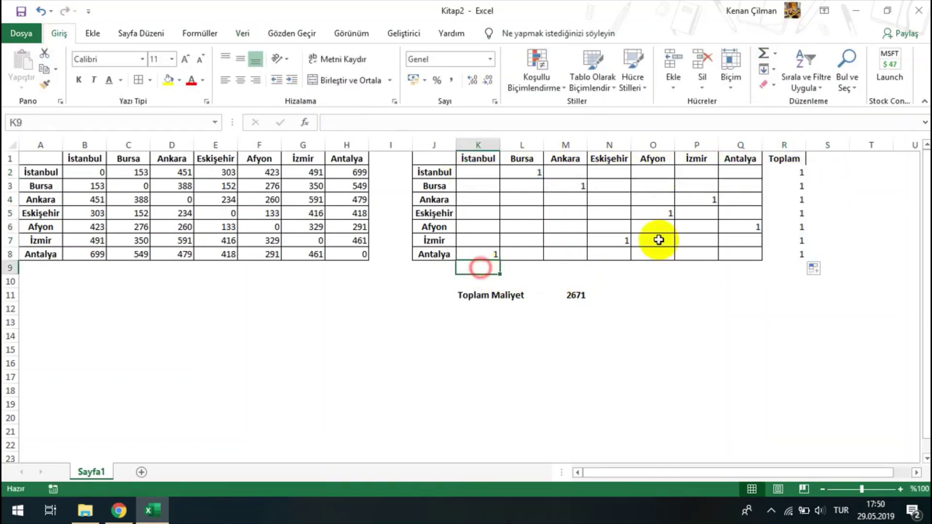
{"action": "type", "text": "=topla("}
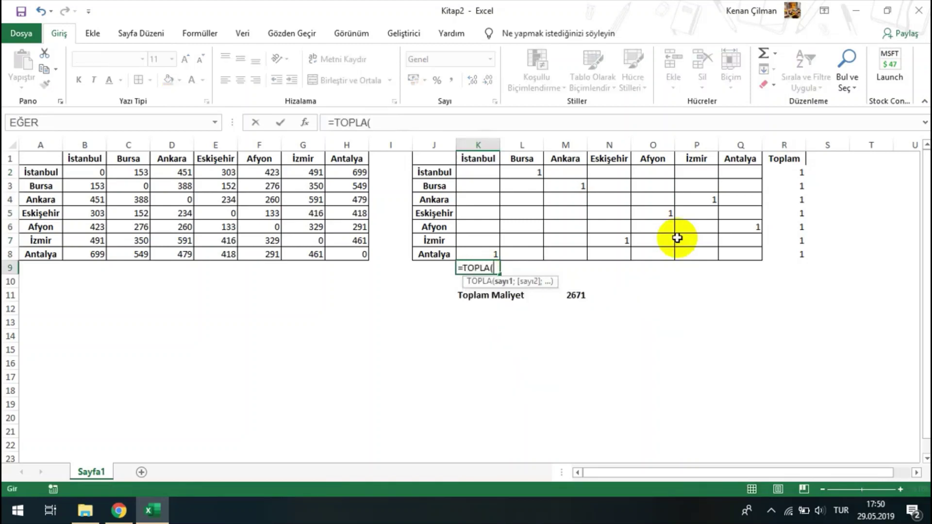
{"action": "mouse_move", "coordinate": [478, 170]}
{"action": "left_mouse_down"}
{"action": "mouse_move", "coordinate": [474, 232]}
{"action": "mouse_move", "coordinate": [485, 254]}
{"action": "mouse_move", "coordinate": [759, 271]}
{"action": "left_mouse_up"}
{"action": "key", "text": "Return"}
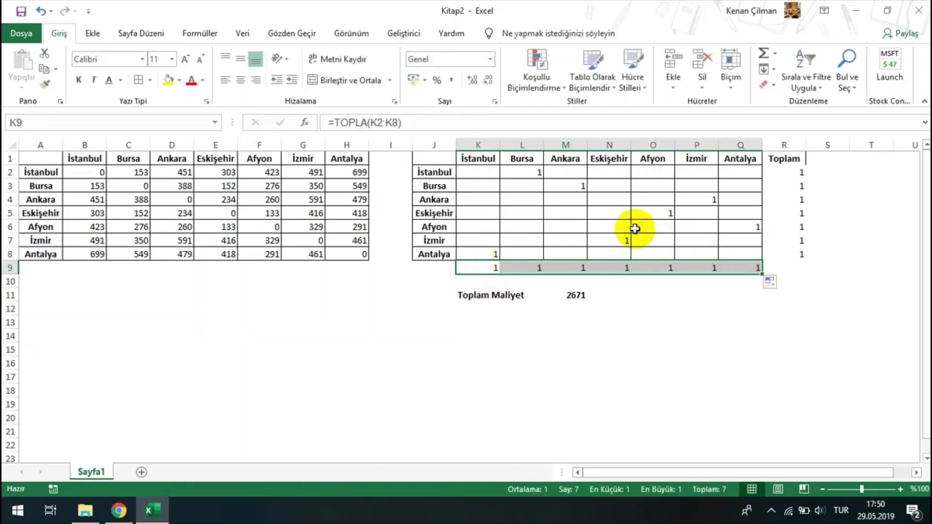
{"action": "left_click_drag", "start_coordinate": [759, 159], "coordinate": [737, 254]}
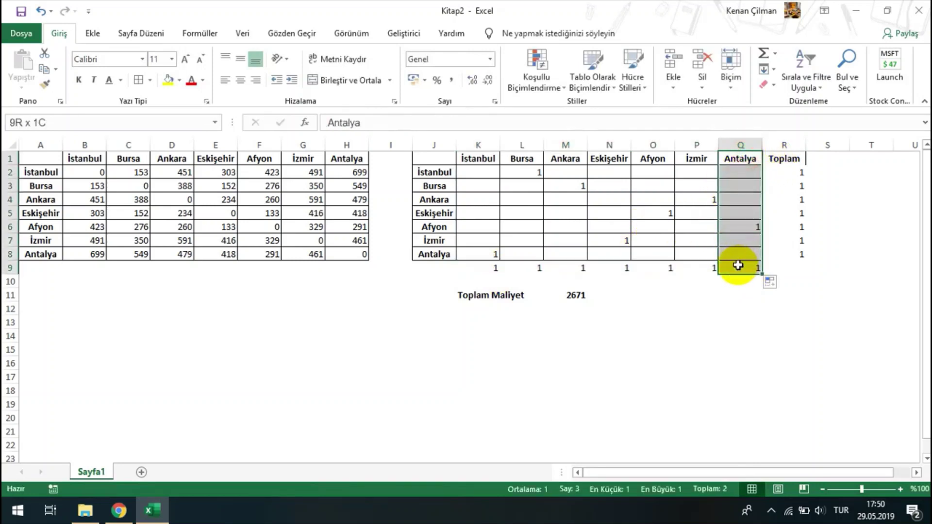
{"action": "left_click", "coordinate": [736, 237]}
Use Format Painter to apply a matrix cell's bordered formatting across K2:R9
{"action": "left_click", "coordinate": [44, 84]}
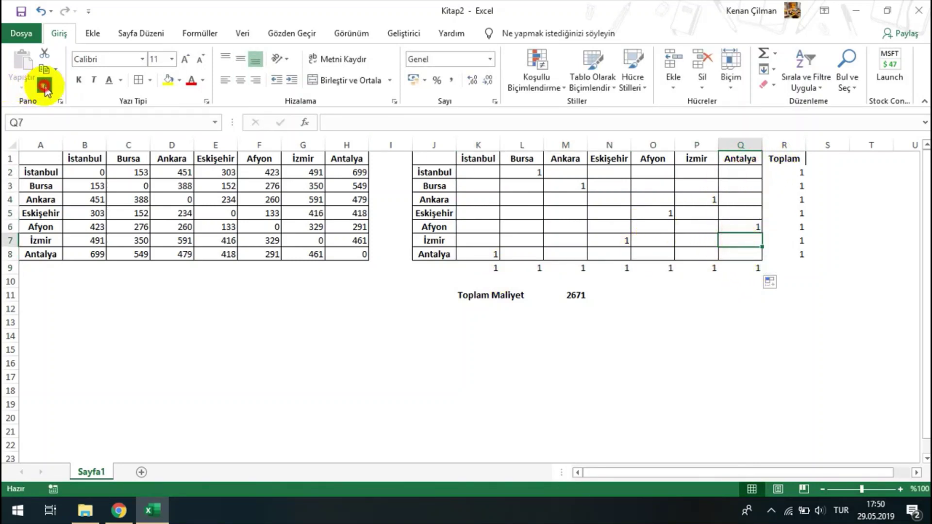
{"action": "mouse_move", "coordinate": [468, 172]}
{"action": "left_mouse_down"}
{"action": "mouse_move", "coordinate": [721, 229]}
{"action": "mouse_move", "coordinate": [780, 266]}
{"action": "left_mouse_up"}
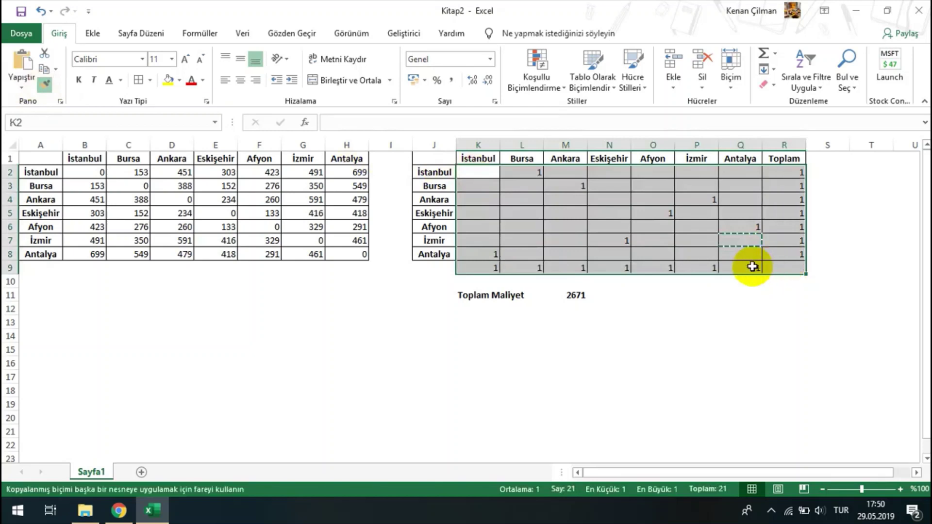
{"action": "left_click", "coordinate": [571, 260]}
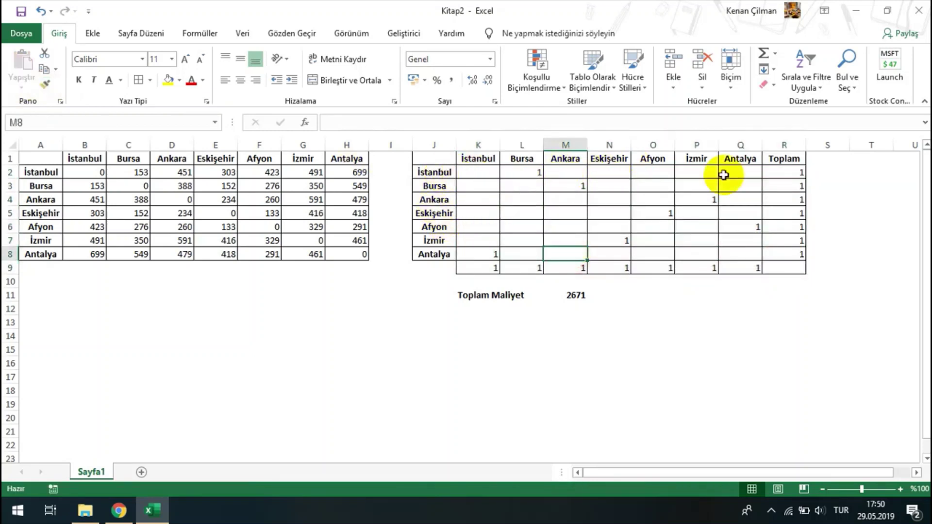
{"action": "left_click_drag", "start_coordinate": [782, 159], "coordinate": [785, 255]}
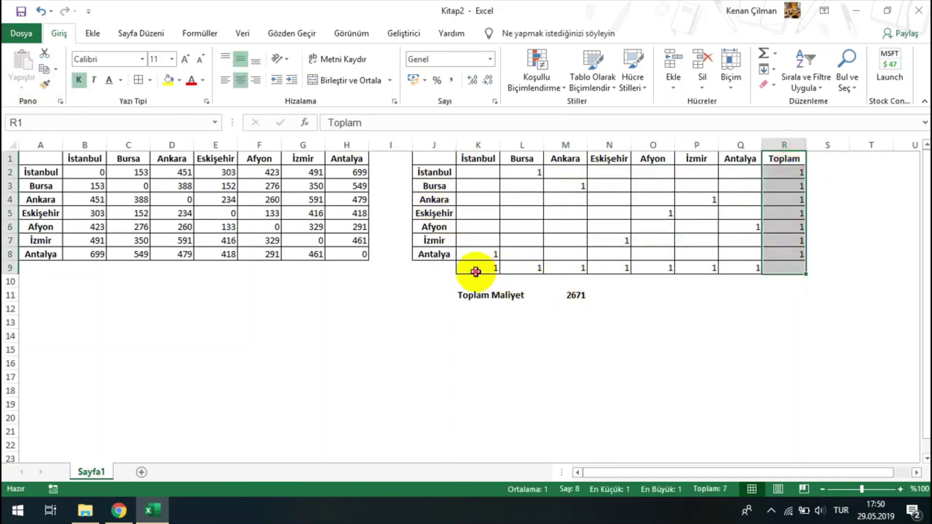
{"action": "left_click_drag", "start_coordinate": [476, 268], "coordinate": [795, 268]}
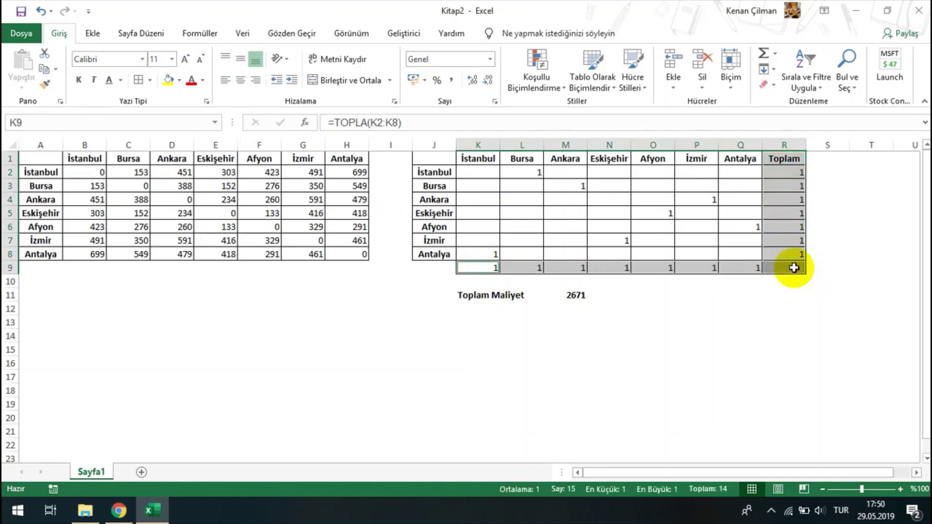
{"action": "left_click", "coordinate": [729, 242]}
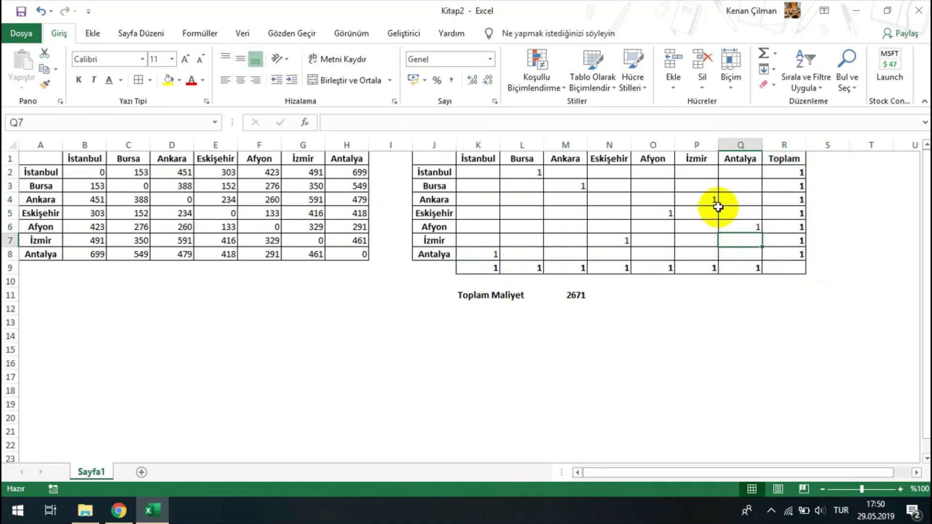
Inspect the İstanbul row of decisions and confirm its total formula in R2
{"action": "left_click", "coordinate": [452, 173]}
{"action": "left_click", "coordinate": [468, 172]}
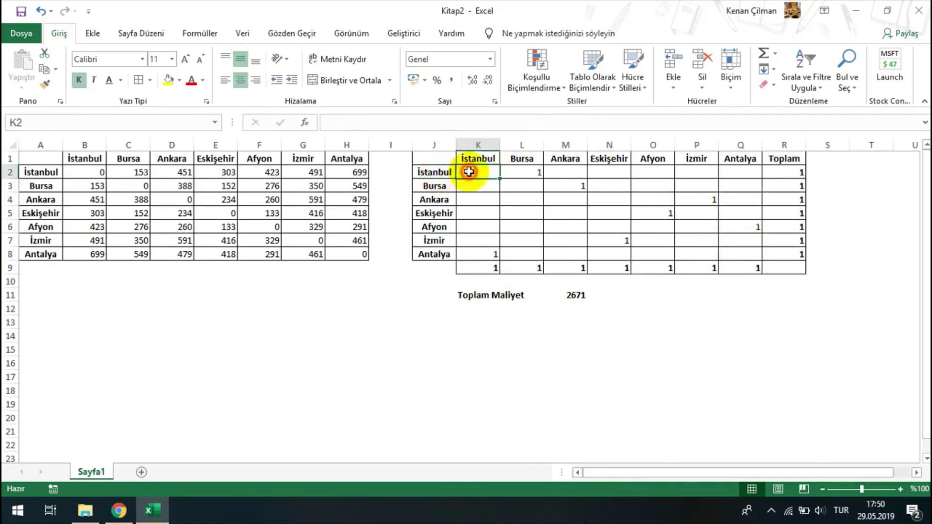
{"action": "left_click_drag", "start_coordinate": [441, 172], "coordinate": [726, 173]}
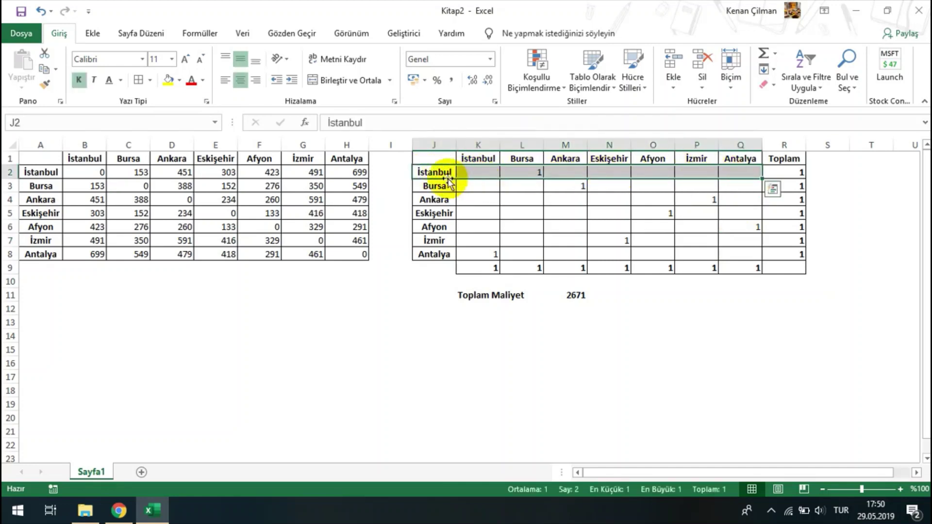
{"action": "left_click", "coordinate": [474, 173]}
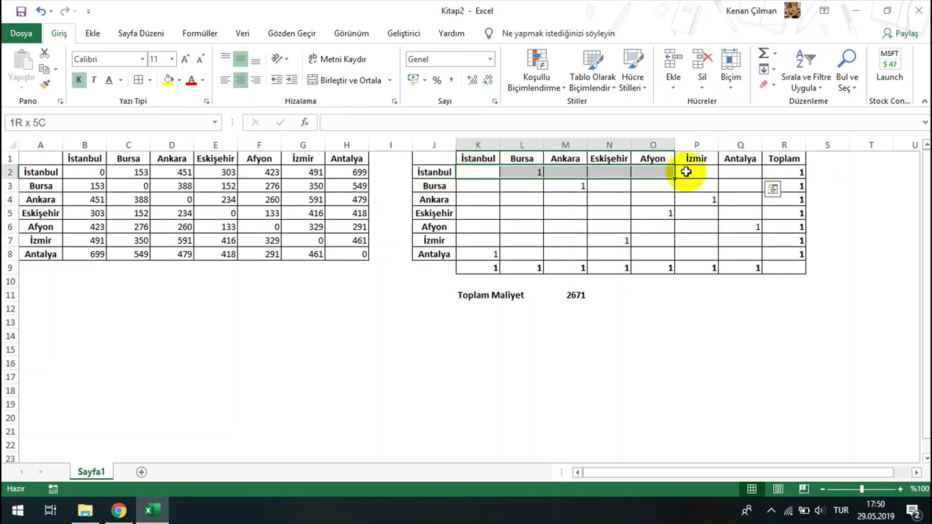
{"action": "left_click_drag", "start_coordinate": [473, 172], "coordinate": [728, 172]}
{"action": "left_click", "coordinate": [434, 185]}
{"action": "left_click", "coordinate": [521, 174]}
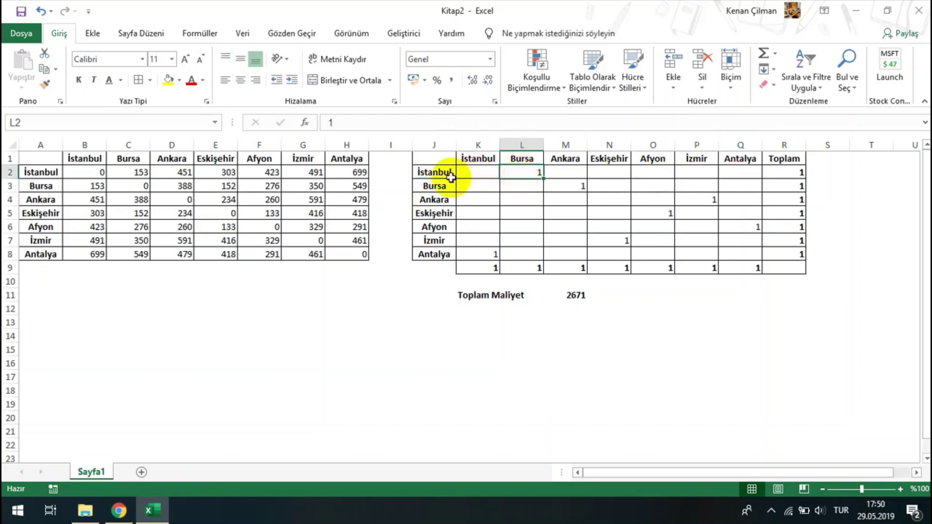
{"action": "left_click", "coordinate": [453, 173]}
{"action": "left_click", "coordinate": [563, 175]}
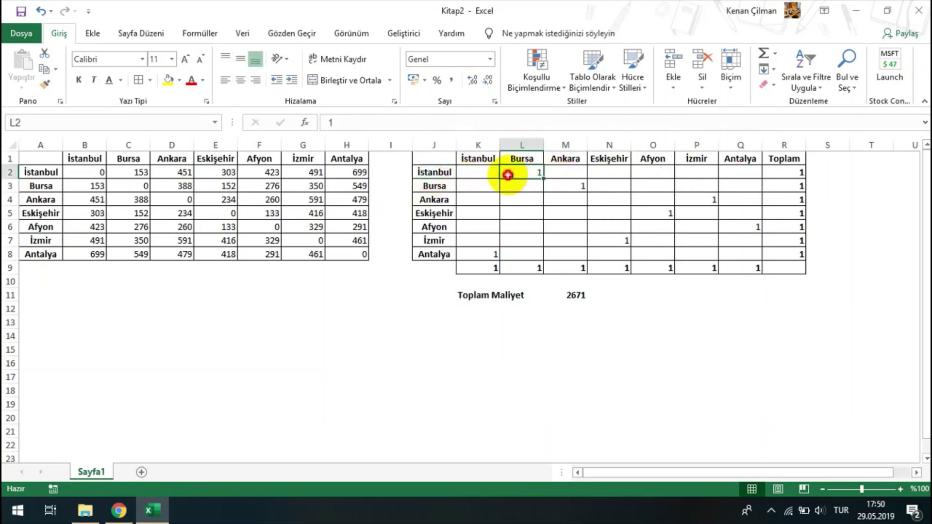
{"action": "left_click", "coordinate": [782, 173]}
{"action": "key", "text": "F2"}
{"action": "key", "text": "Escape"}
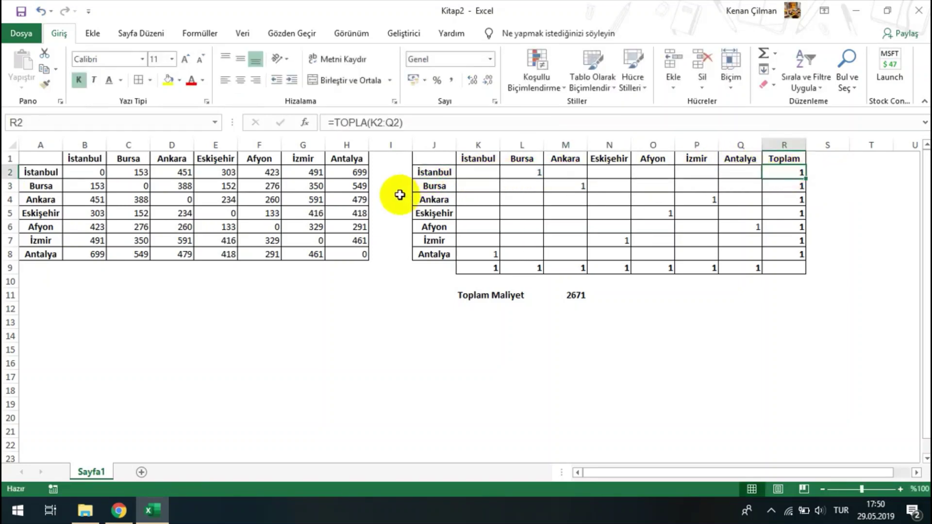
Inspect the Bursa row and check that R3 sums K3:Q3 and the other row totals
{"action": "left_click", "coordinate": [434, 186]}
{"action": "left_click_drag", "start_coordinate": [476, 187], "coordinate": [728, 184]}
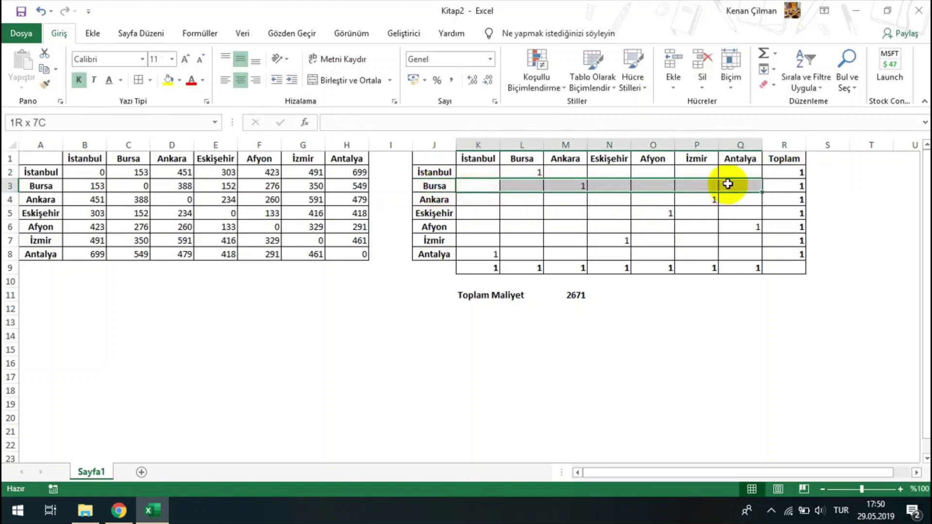
{"action": "left_click", "coordinate": [429, 185]}
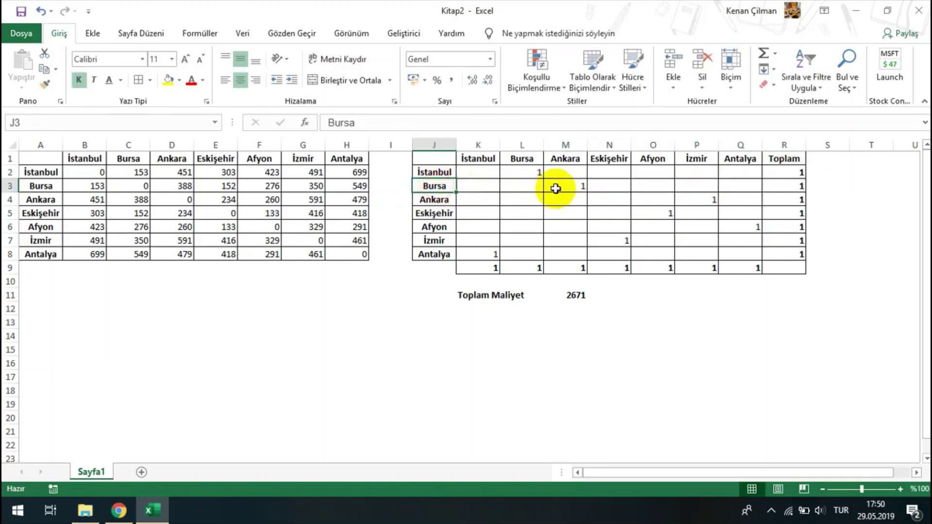
{"action": "left_click", "coordinate": [566, 187]}
{"action": "left_click", "coordinate": [449, 188]}
{"action": "left_click", "coordinate": [481, 187]}
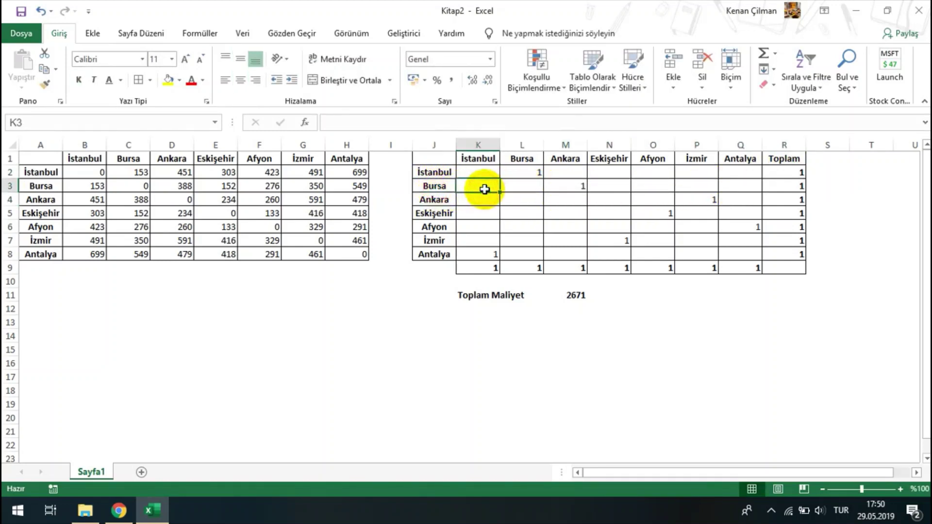
{"action": "double_click", "coordinate": [777, 186]}
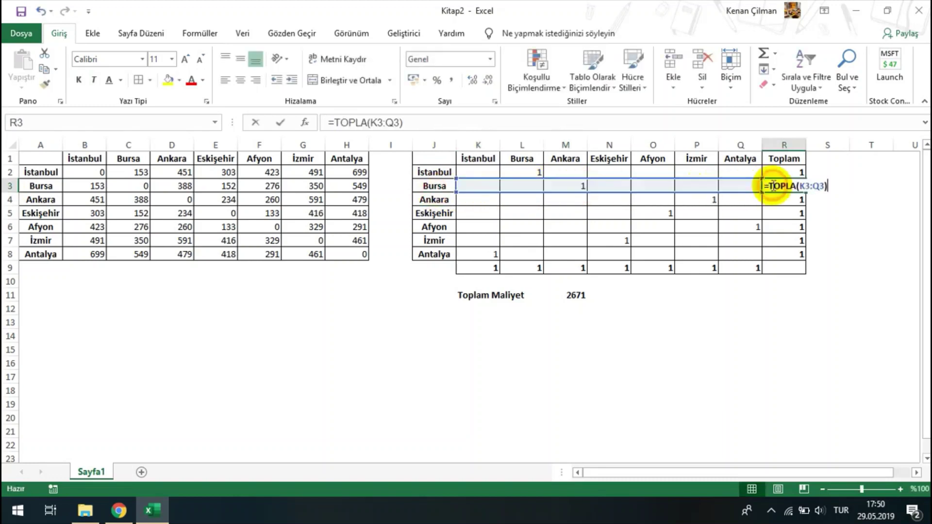
{"action": "left_click", "coordinate": [782, 217]}
{"action": "left_click_drag", "start_coordinate": [780, 174], "coordinate": [793, 254]}
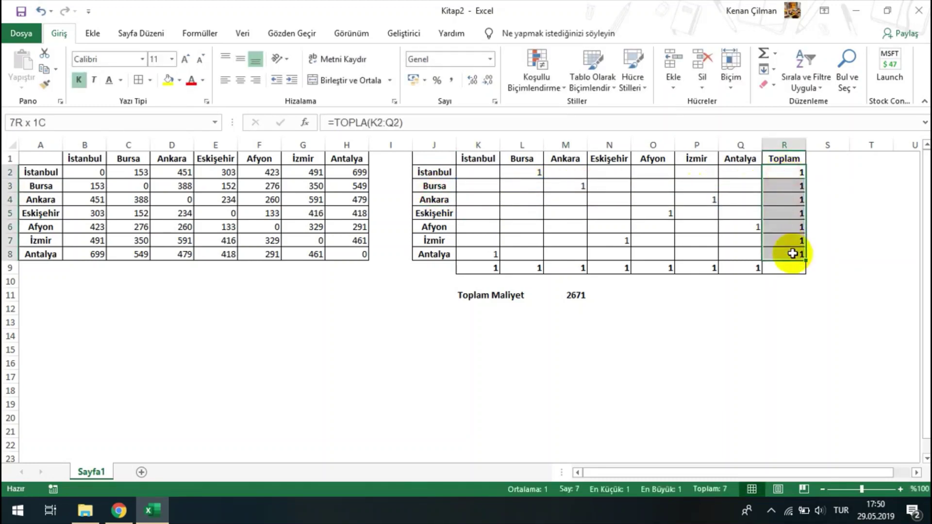
{"action": "left_click", "coordinate": [782, 172]}
{"action": "double_click", "coordinate": [782, 172]}
{"action": "key", "text": "Escape"}
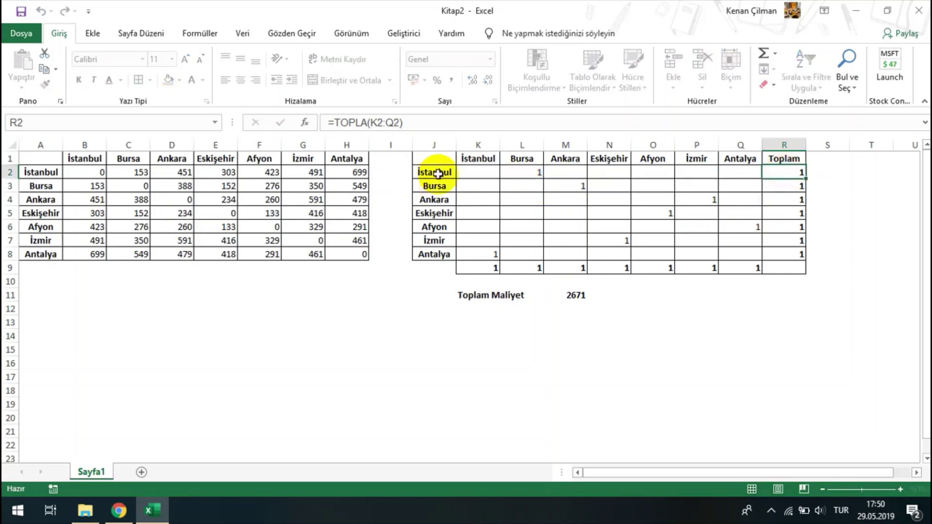
{"action": "key", "text": "F2"}
{"action": "left_click", "coordinate": [782, 187]}
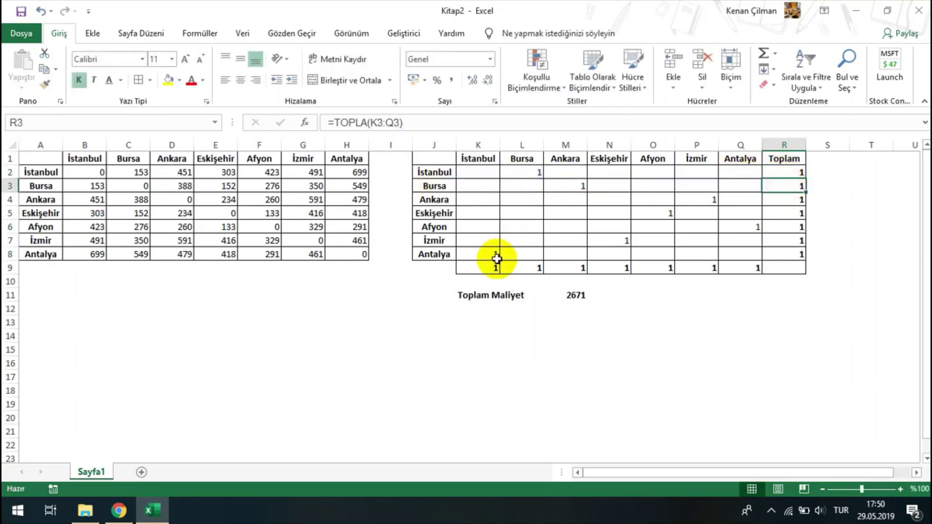
{"action": "left_click", "coordinate": [430, 171]}
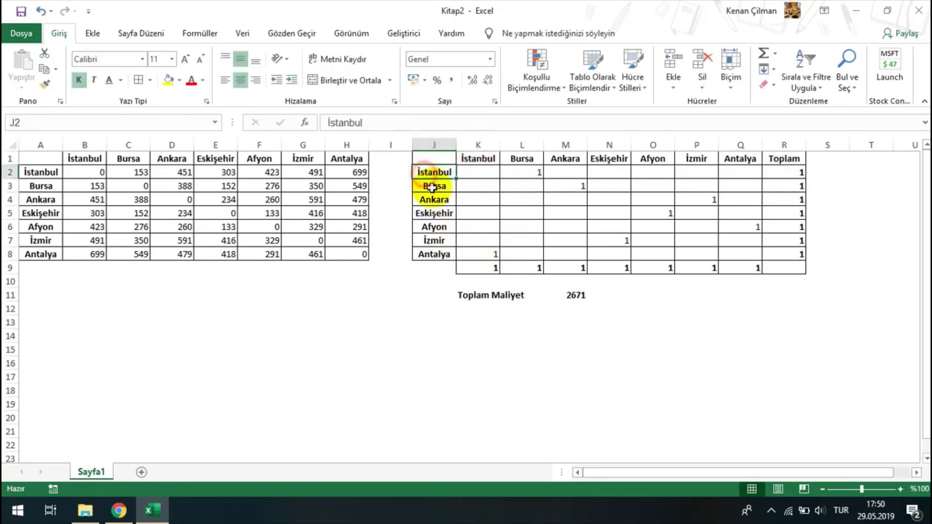
{"action": "left_click", "coordinate": [433, 187]}
{"action": "left_click", "coordinate": [567, 165]}
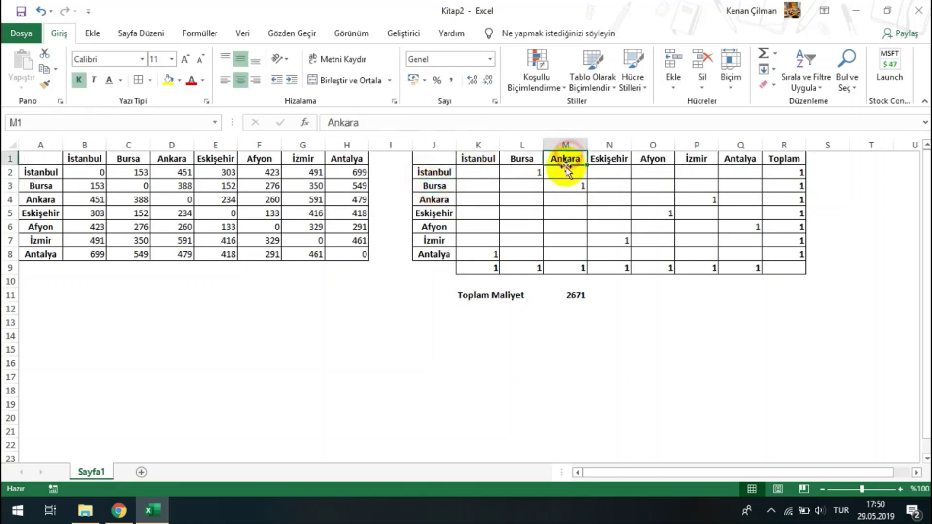
{"action": "left_click", "coordinate": [437, 184]}
{"action": "left_click", "coordinate": [564, 171]}
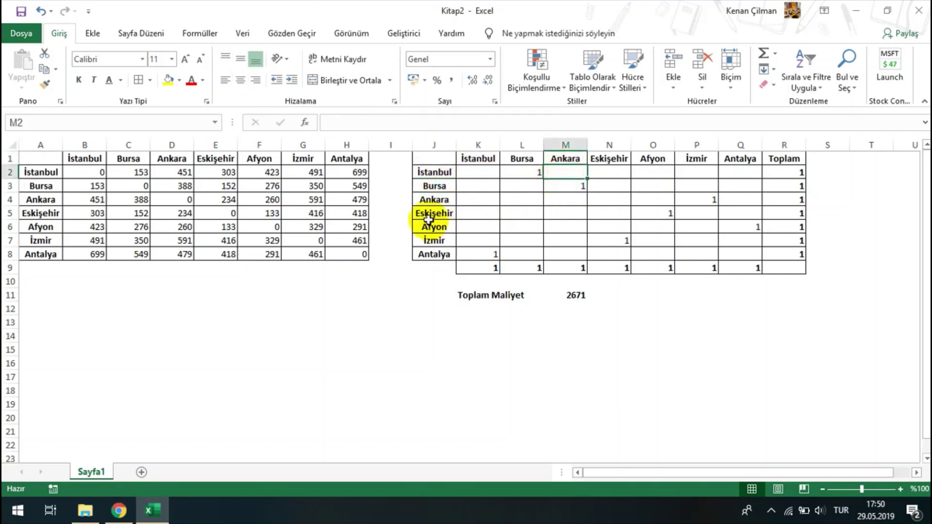
{"action": "left_click", "coordinate": [565, 267]}
{"action": "double_click", "coordinate": [544, 268]}
{"action": "left_click", "coordinate": [485, 266]}
{"action": "left_click_drag", "start_coordinate": [476, 161], "coordinate": [742, 156]}
{"action": "left_click", "coordinate": [491, 266]}
{"action": "double_click", "coordinate": [496, 268]}
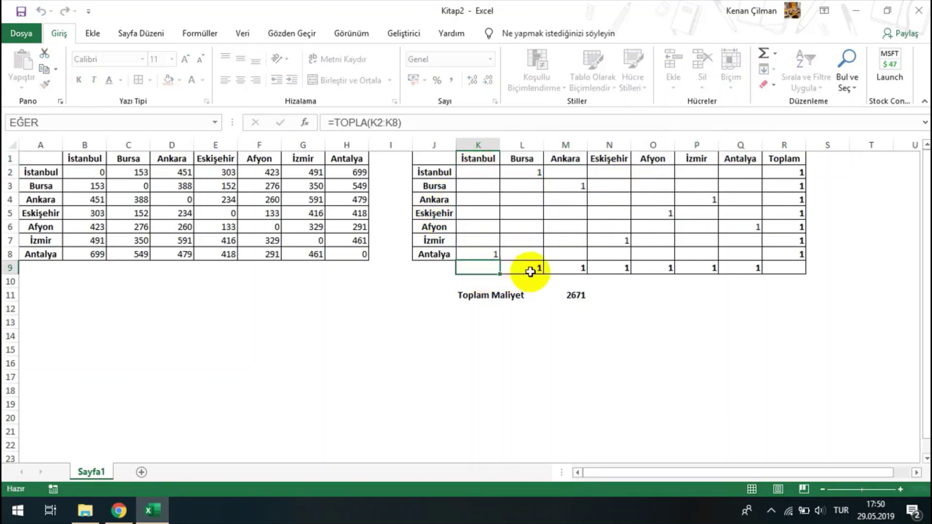
{"action": "double_click", "coordinate": [531, 268]}
{"action": "double_click", "coordinate": [569, 268]}
{"action": "double_click", "coordinate": [614, 268]}
{"action": "double_click", "coordinate": [651, 268]}
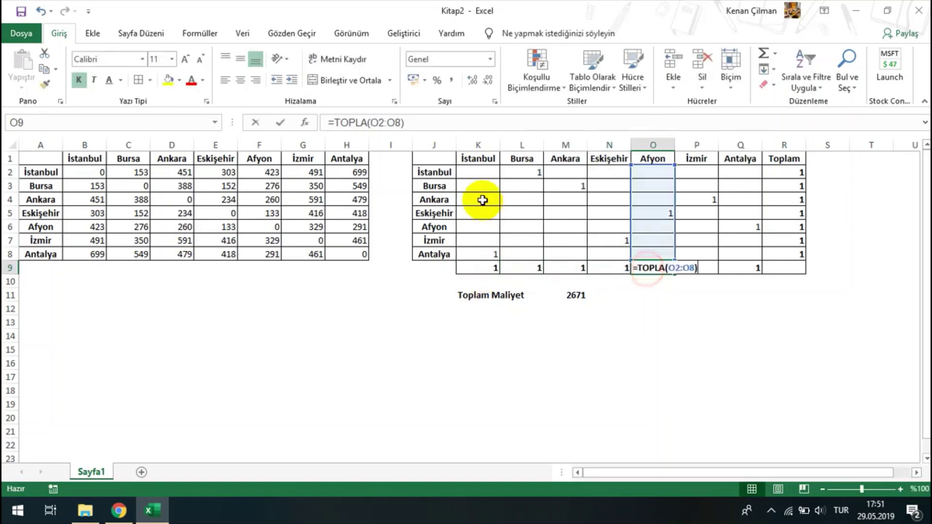
{"action": "key", "text": "Escape"}
{"action": "left_click", "coordinate": [424, 256]}
{"action": "left_click", "coordinate": [476, 159]}
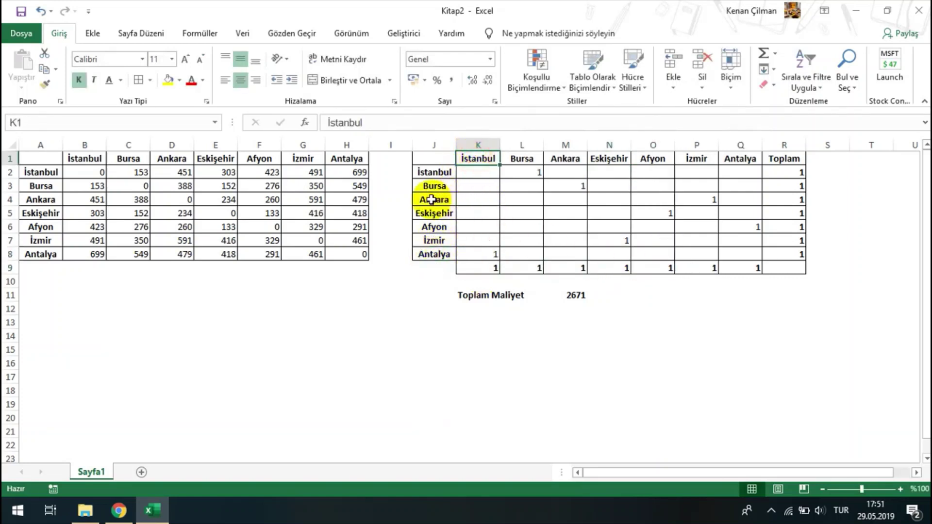
{"action": "left_click", "coordinate": [465, 199]}
{"action": "left_click_drag", "start_coordinate": [483, 266], "coordinate": [735, 264]}
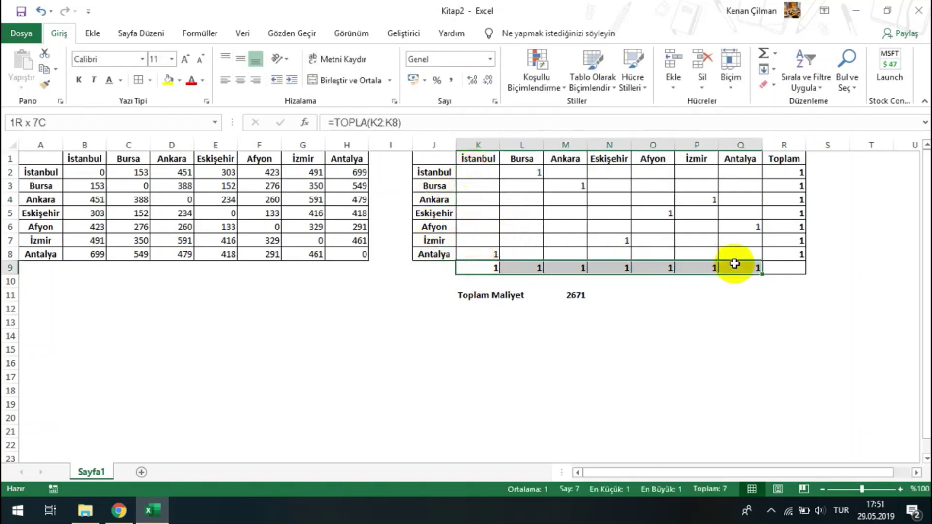
{"action": "left_click", "coordinate": [574, 296]}
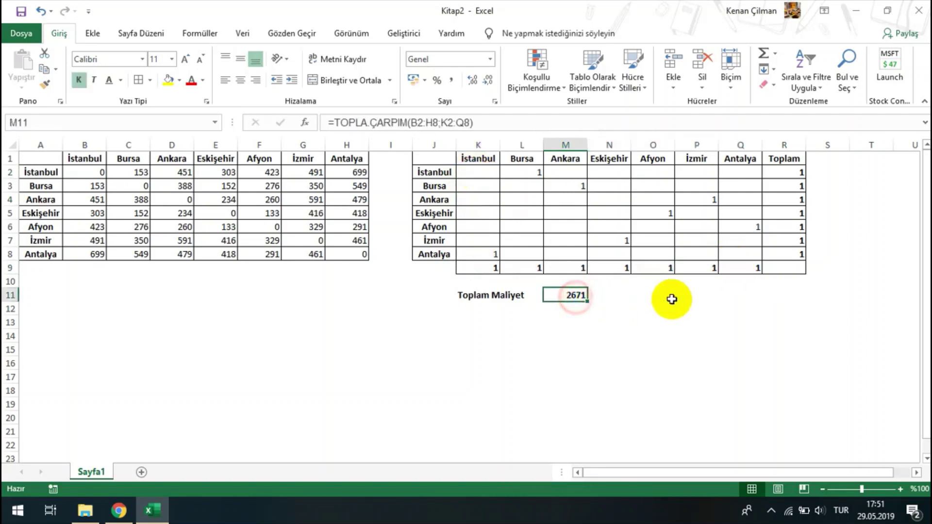
{"action": "key", "text": "F2"}
{"action": "key", "text": "Escape"}
{"action": "left_click_drag", "start_coordinate": [479, 171], "coordinate": [728, 251]}
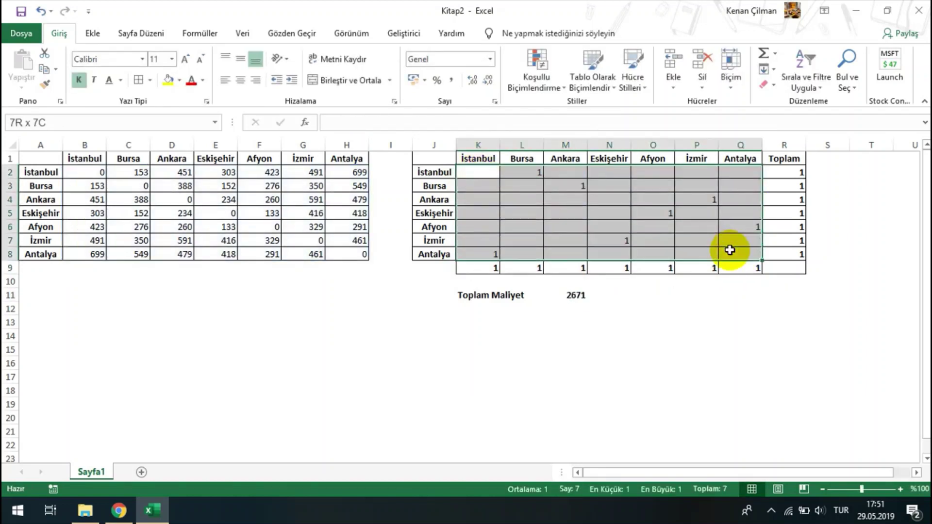
{"action": "left_click", "coordinate": [571, 295]}
{"action": "key", "text": "F2"}
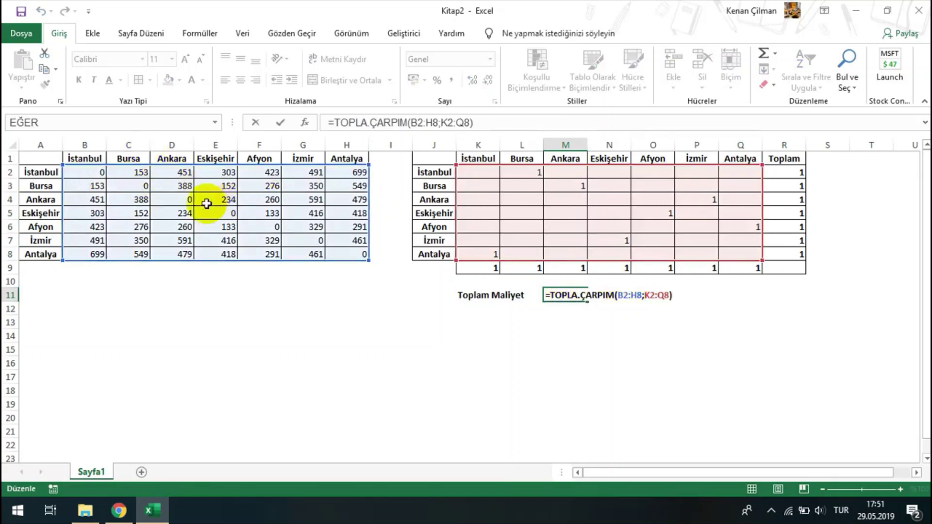
{"action": "left_click", "coordinate": [280, 122]}
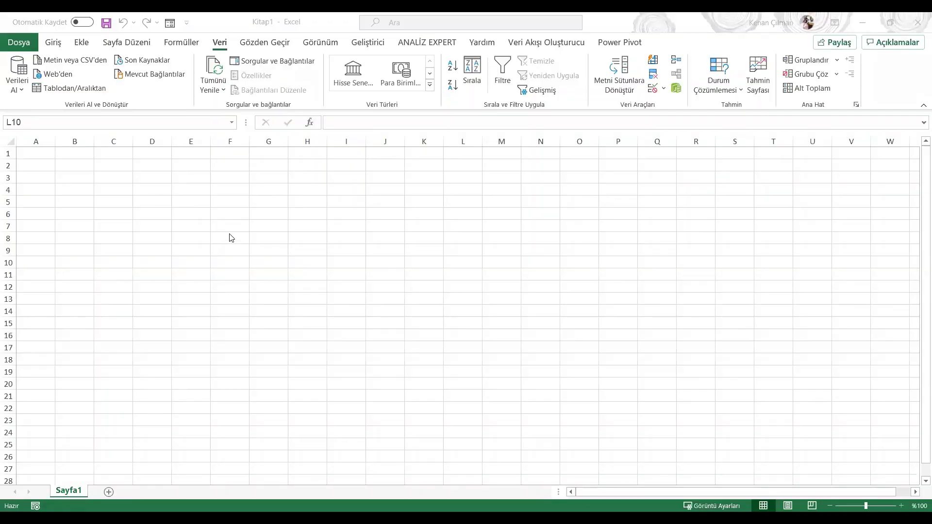
Enable the Çözücü Eklentisi (Solver) add-in through Excel Options > Add-ins
{"action": "left_click", "coordinate": [265, 206]}
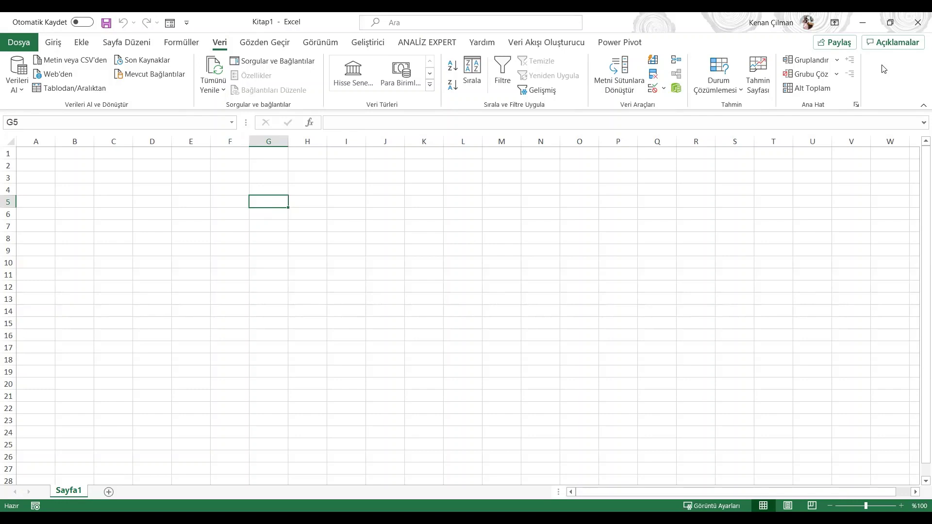
{"action": "left_click", "coordinate": [17, 43]}
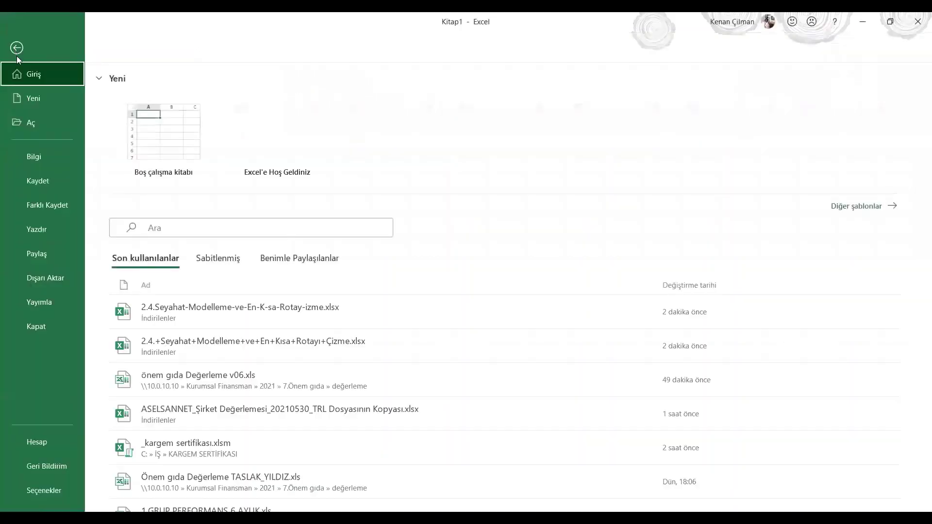
{"action": "left_click", "coordinate": [44, 490]}
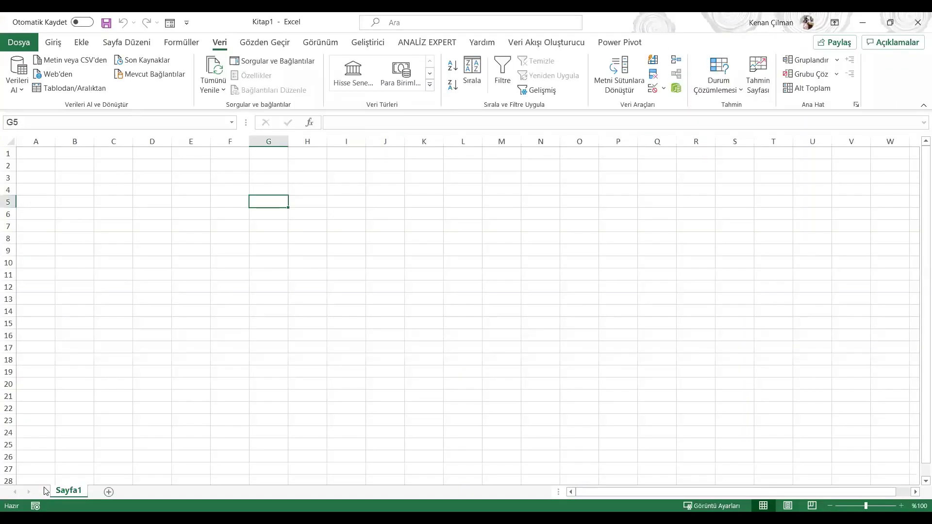
{"action": "left_click", "coordinate": [229, 252]}
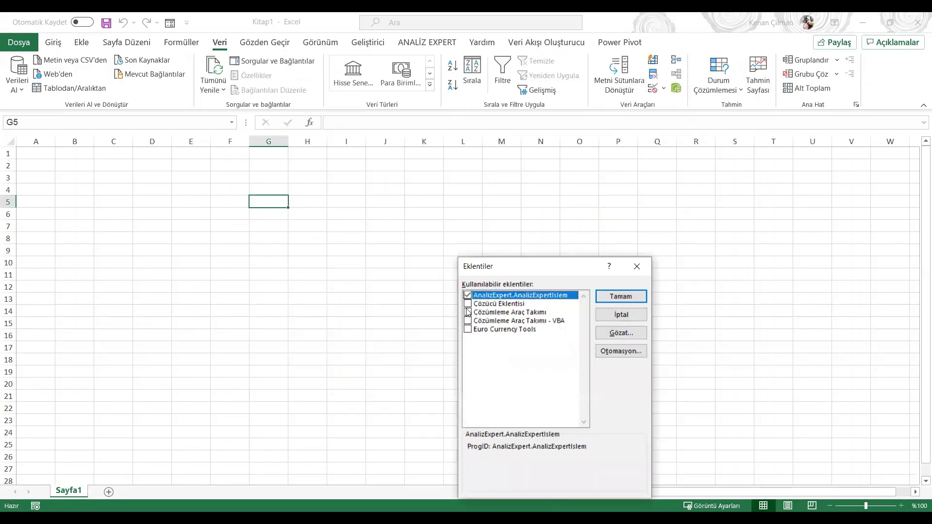
{"action": "left_click", "coordinate": [468, 305]}
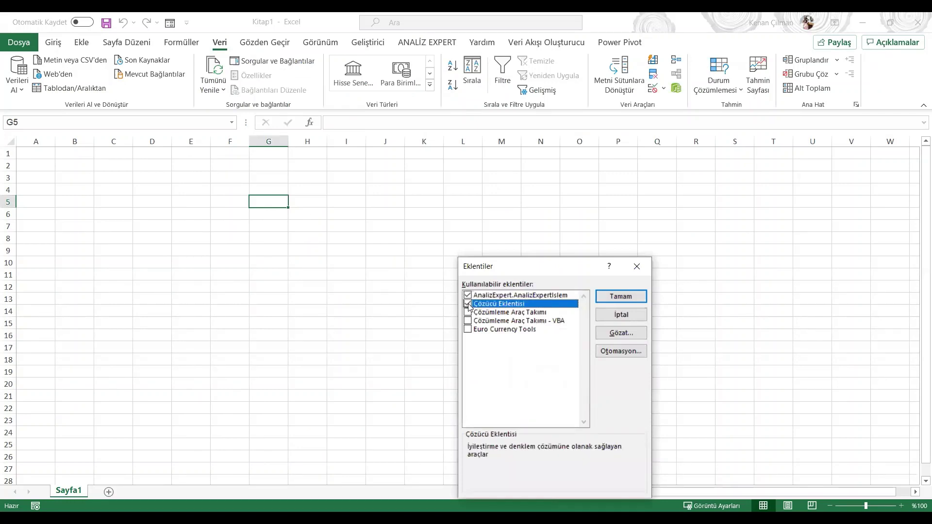
{"action": "left_click", "coordinate": [611, 297]}
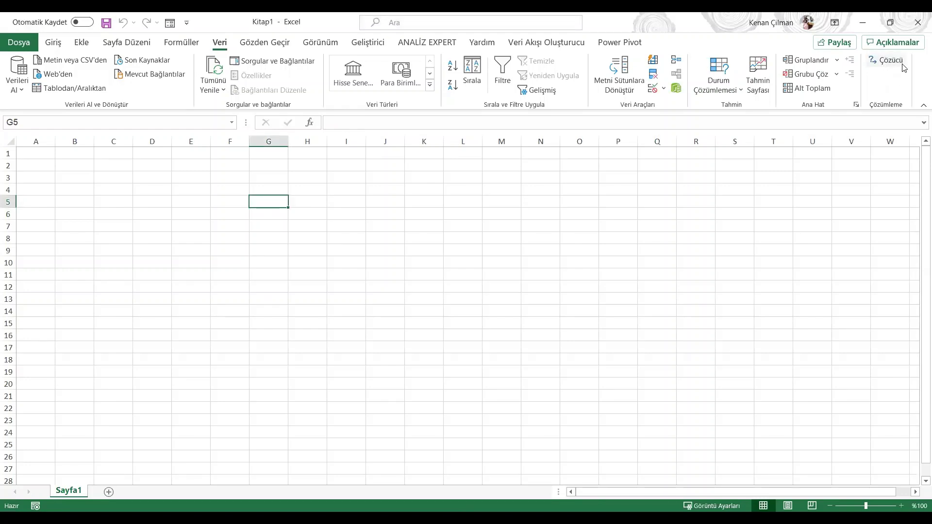
Back in the Kitap2 workbook, select the decision matrix K2:Q8
{"action": "left_click", "coordinate": [358, 200]}
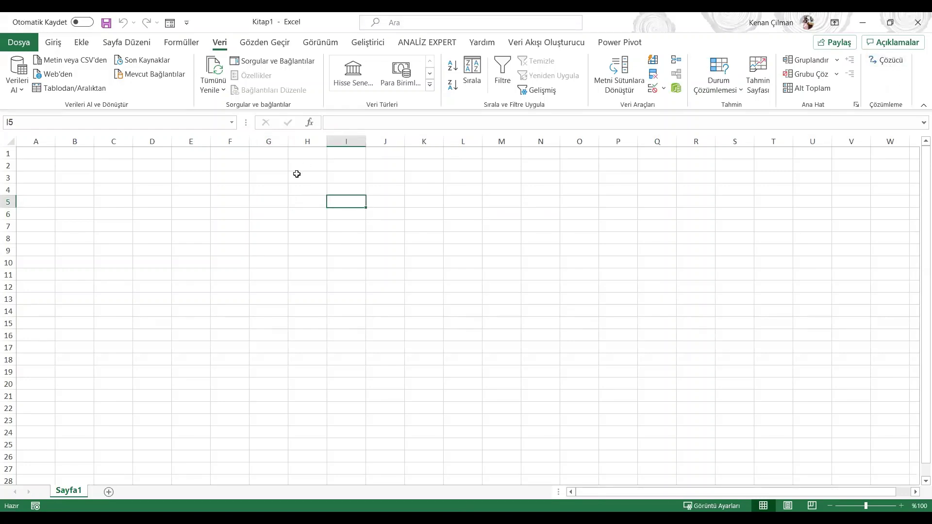
{"action": "left_click_drag", "start_coordinate": [296, 173], "coordinate": [376, 278]}
{"action": "left_click", "coordinate": [354, 237]}
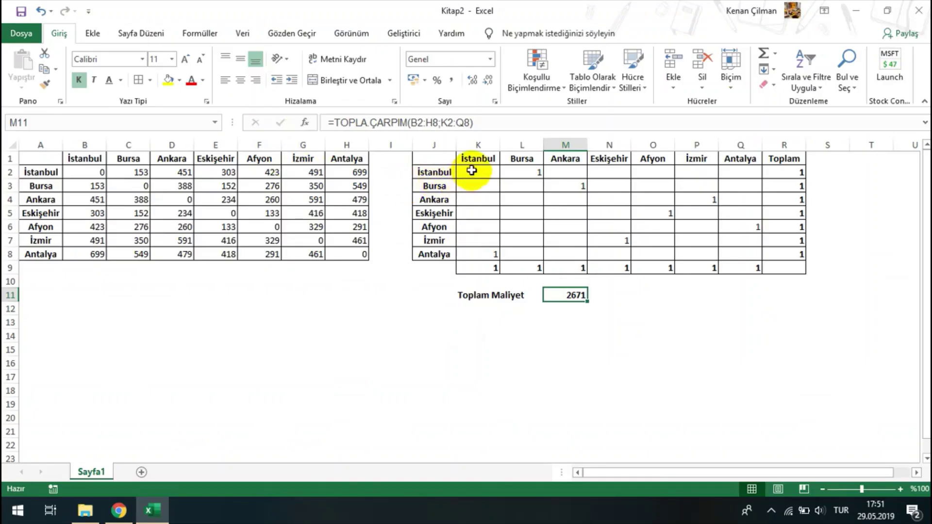
{"action": "left_click_drag", "start_coordinate": [475, 170], "coordinate": [733, 250]}
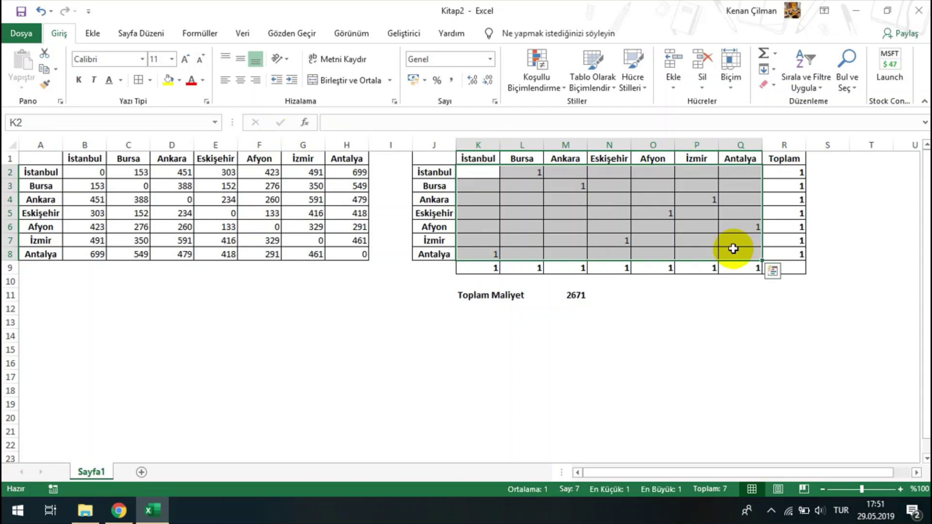
Reset every cell of the decision matrix K2:Q8 to 0
{"action": "type", "text": "0"}
{"action": "key", "text": "ctrl+Return"}
{"action": "left_click", "coordinate": [613, 216]}
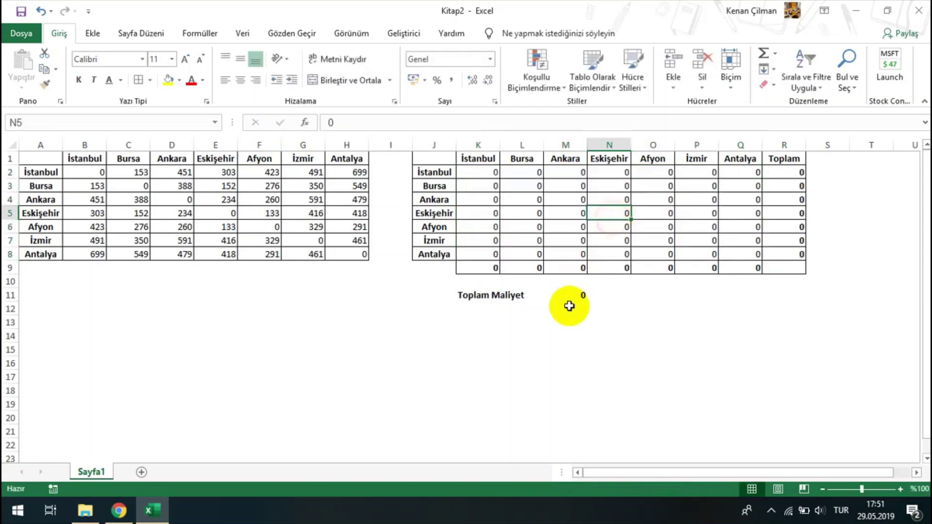
Set Solver to minimize total cost in M11 by changing cells K2:Q8
{"action": "left_click", "coordinate": [567, 296]}
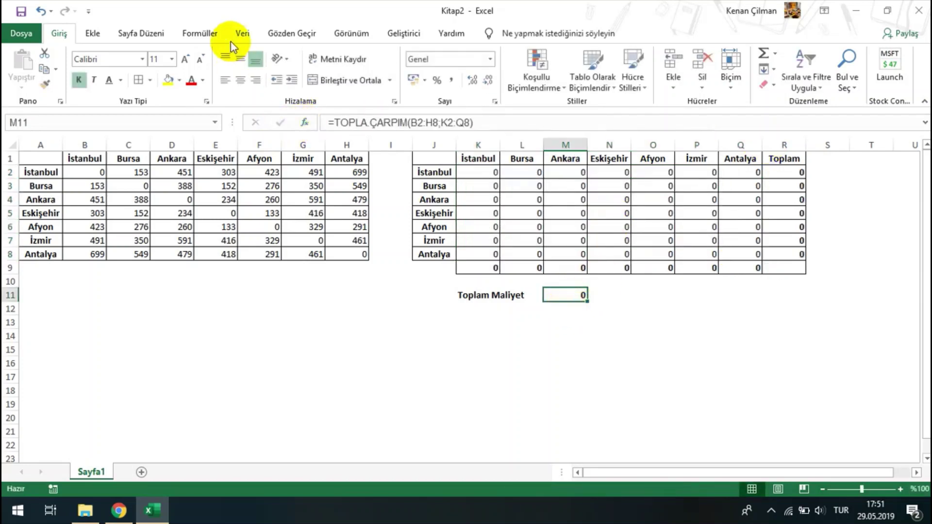
{"action": "left_click", "coordinate": [240, 32]}
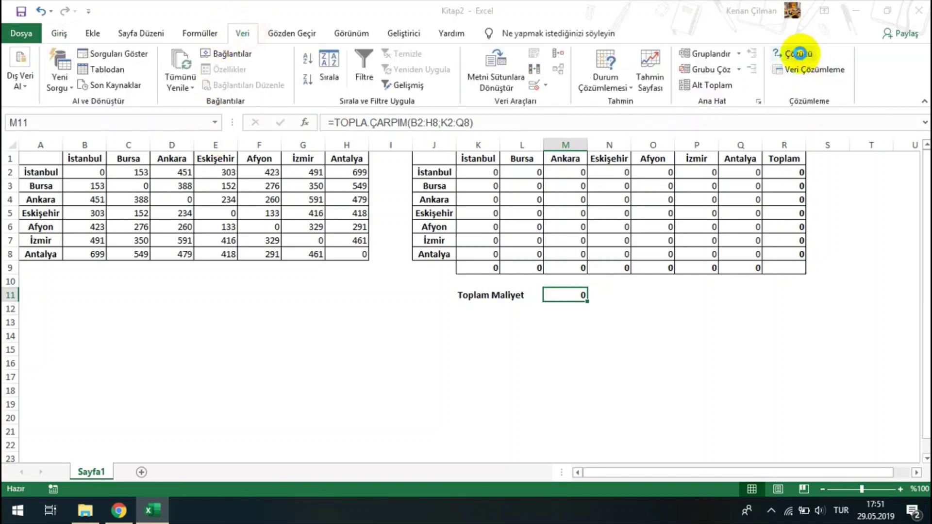
{"action": "left_click", "coordinate": [799, 53]}
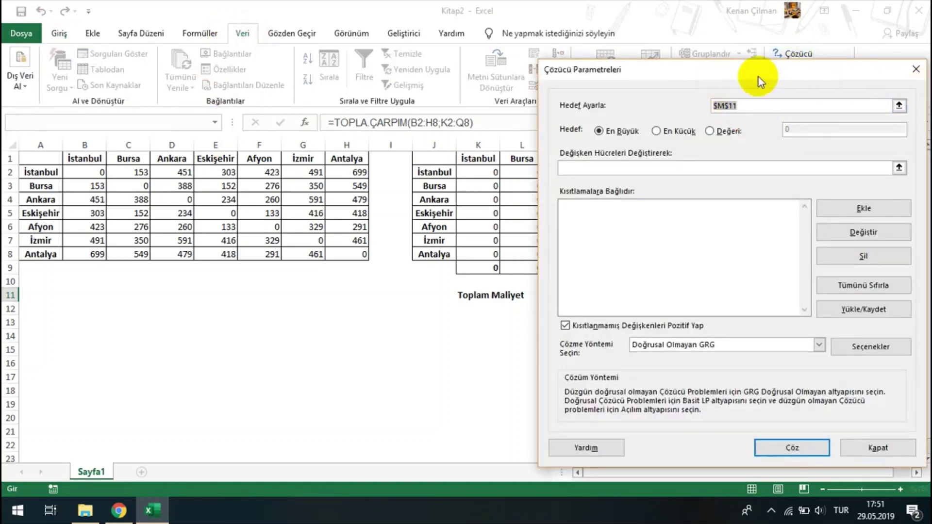
{"action": "left_click_drag", "start_coordinate": [759, 77], "coordinate": [189, 128]}
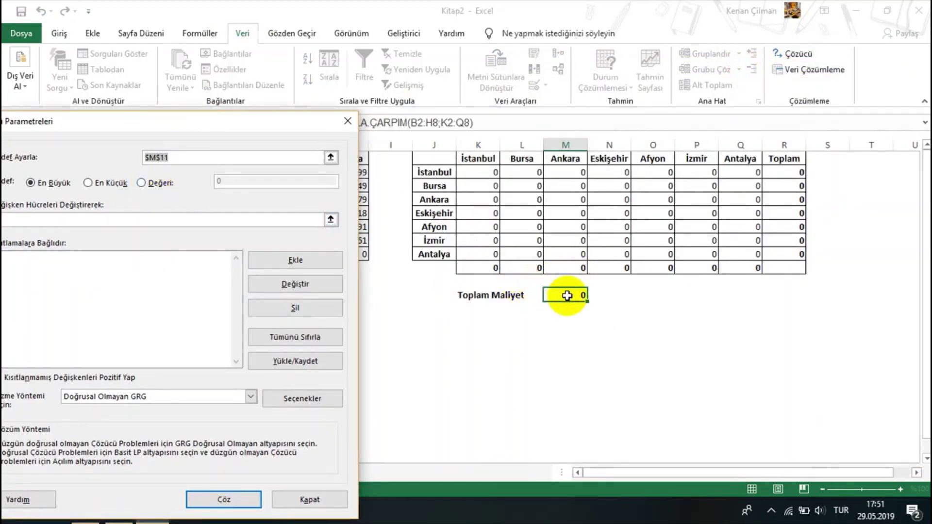
{"action": "left_click_drag", "start_coordinate": [124, 121], "coordinate": [261, 80]}
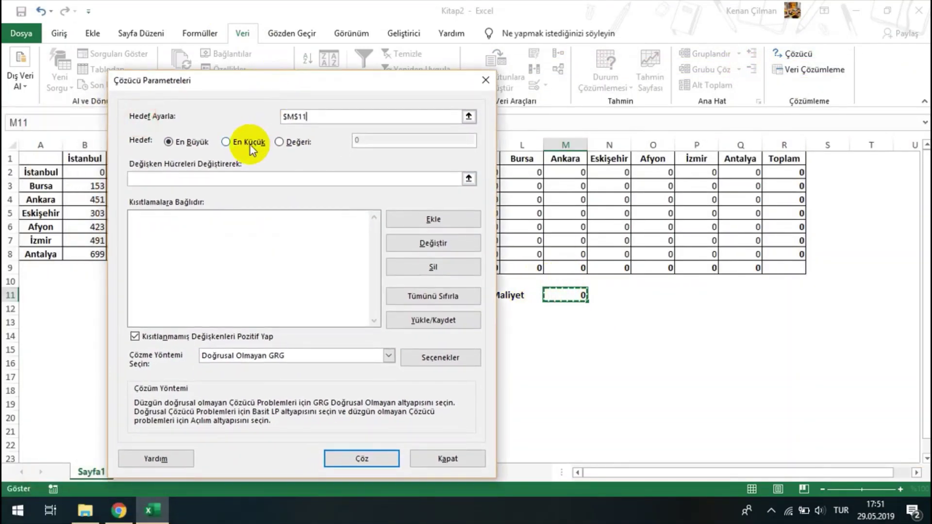
{"action": "left_click", "coordinate": [195, 179]}
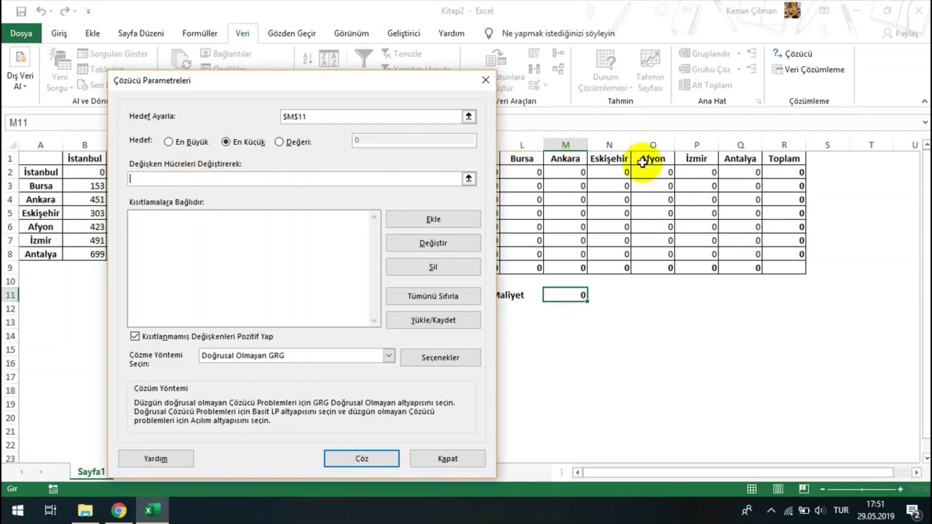
{"action": "left_click_drag", "start_coordinate": [745, 175], "coordinate": [467, 255]}
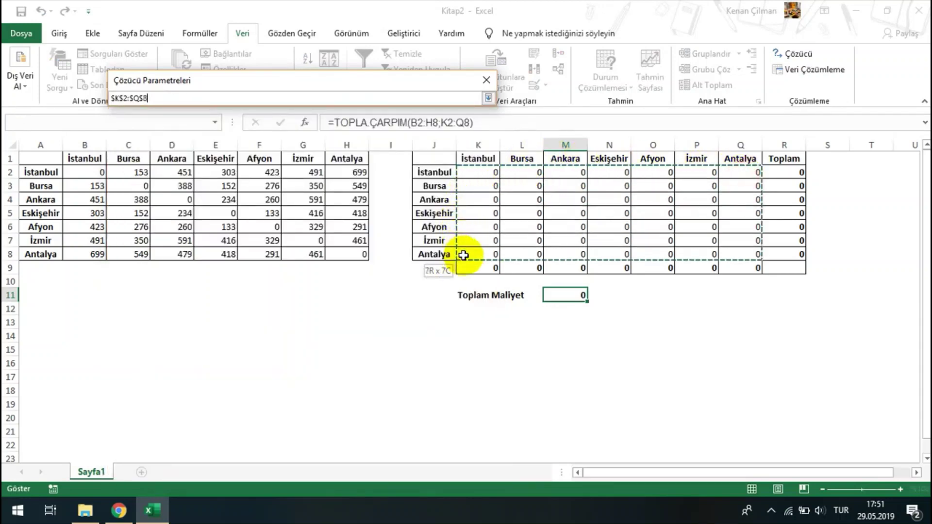
Add the Solver constraint requiring row totals $R$2:$R$8 to equal 1
{"action": "left_click", "coordinate": [406, 216]}
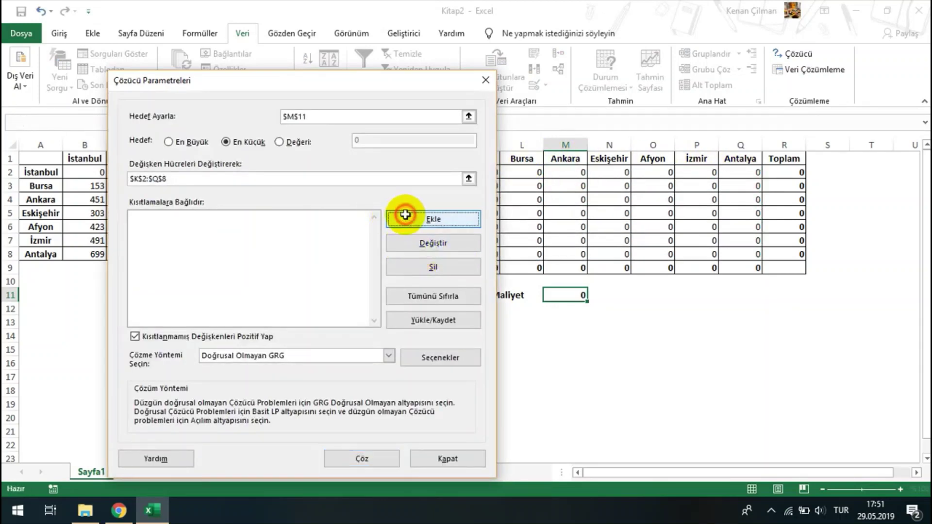
{"action": "left_click_drag", "start_coordinate": [784, 173], "coordinate": [784, 254]}
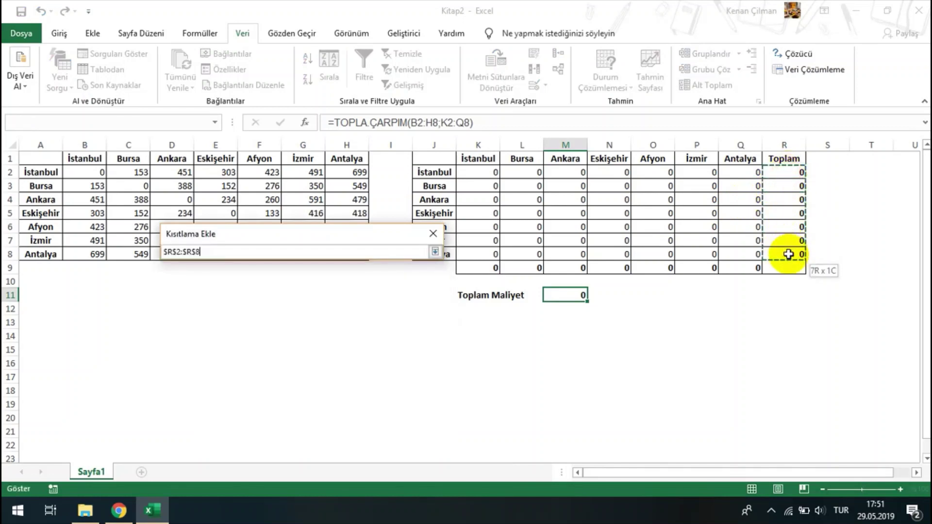
{"action": "left_click", "coordinate": [317, 280]}
{"action": "left_click", "coordinate": [306, 301]}
{"action": "type", "text": "1"}
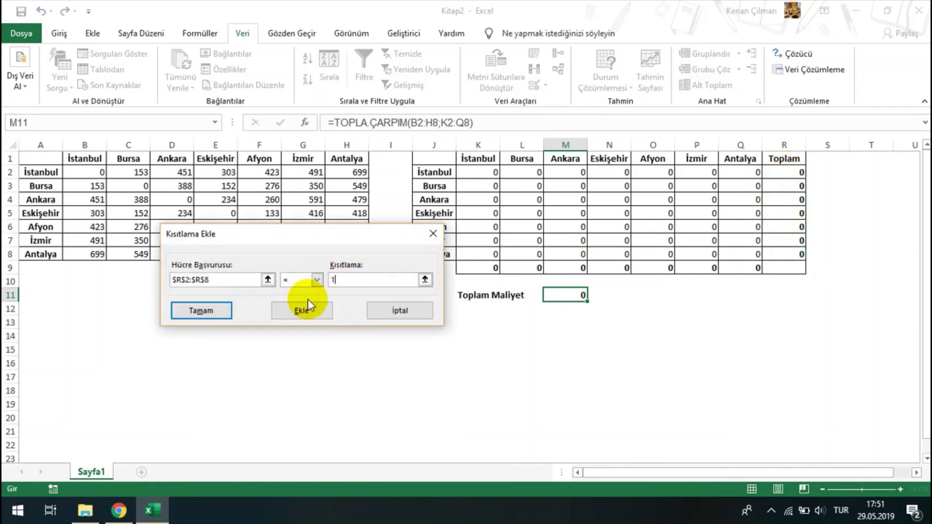
{"action": "left_click", "coordinate": [302, 310]}
Add the constraint requiring column totals $K$9:$Q$9 to equal 1
{"action": "left_click_drag", "start_coordinate": [748, 267], "coordinate": [490, 268]}
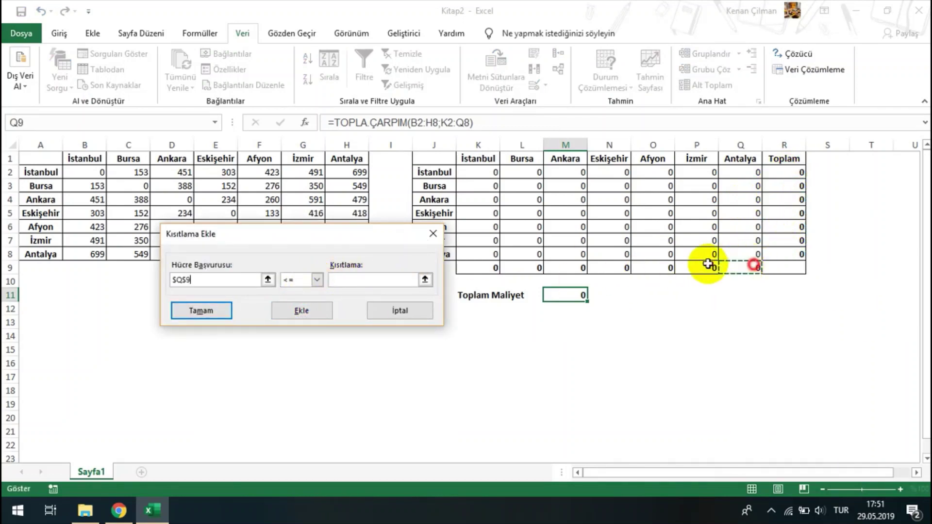
{"action": "left_click", "coordinate": [309, 287]}
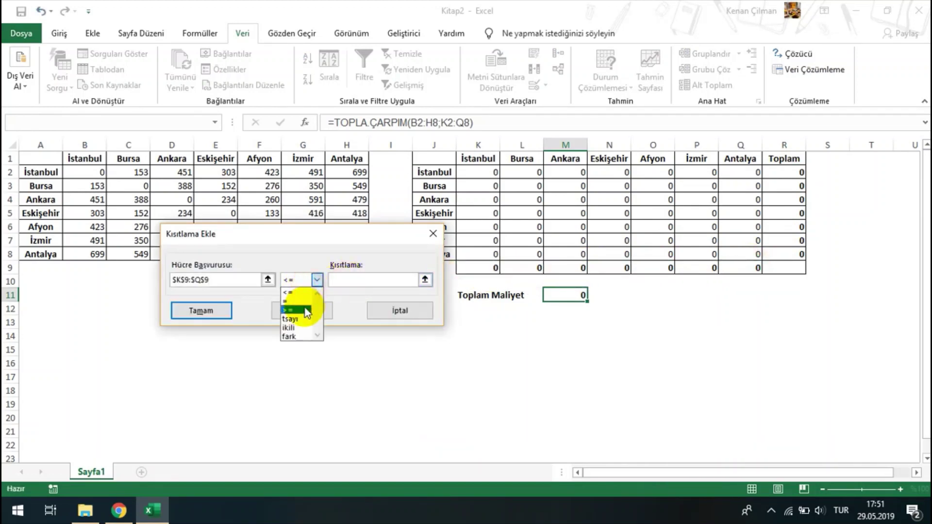
{"action": "left_click", "coordinate": [306, 300]}
{"action": "type", "text": "1"}
{"action": "left_click", "coordinate": [304, 312]}
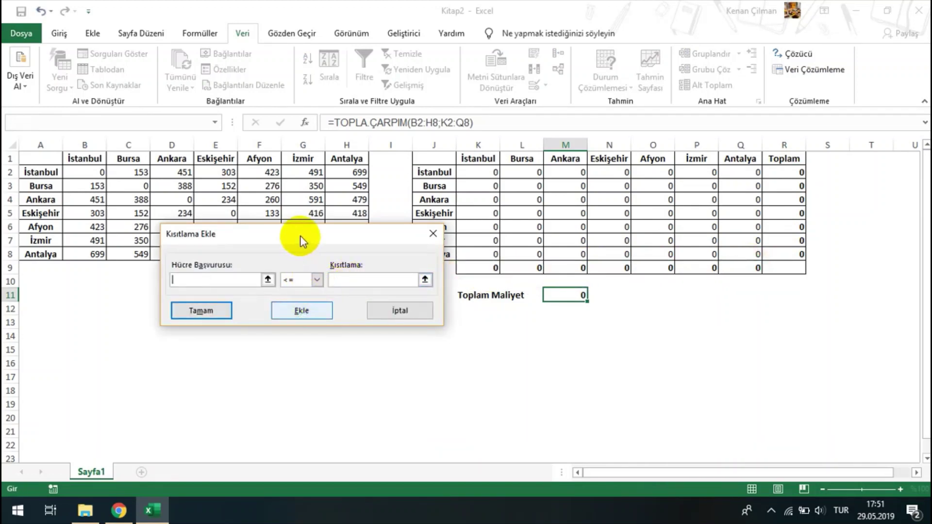
Start a third constraint on the decision matrix $K$2:$Q$8 and choose its operator
{"action": "left_click_drag", "start_coordinate": [302, 238], "coordinate": [718, 312]}
{"action": "left_click", "coordinate": [478, 172]}
{"action": "left_click_drag", "start_coordinate": [478, 172], "coordinate": [750, 255]}
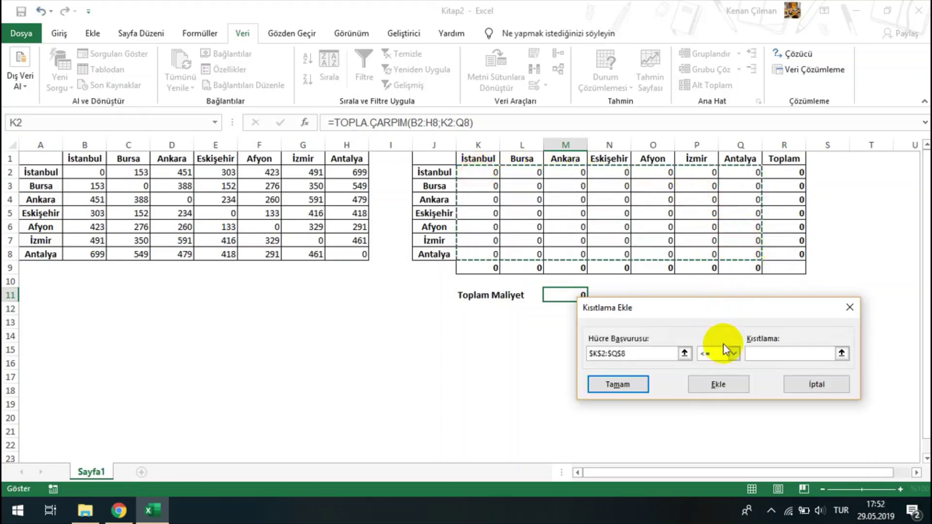
{"action": "left_click", "coordinate": [733, 353]}
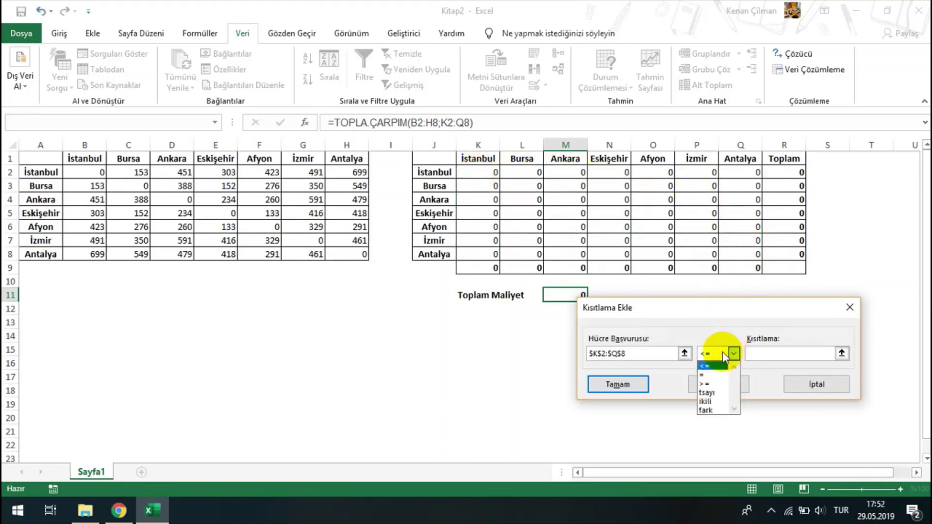
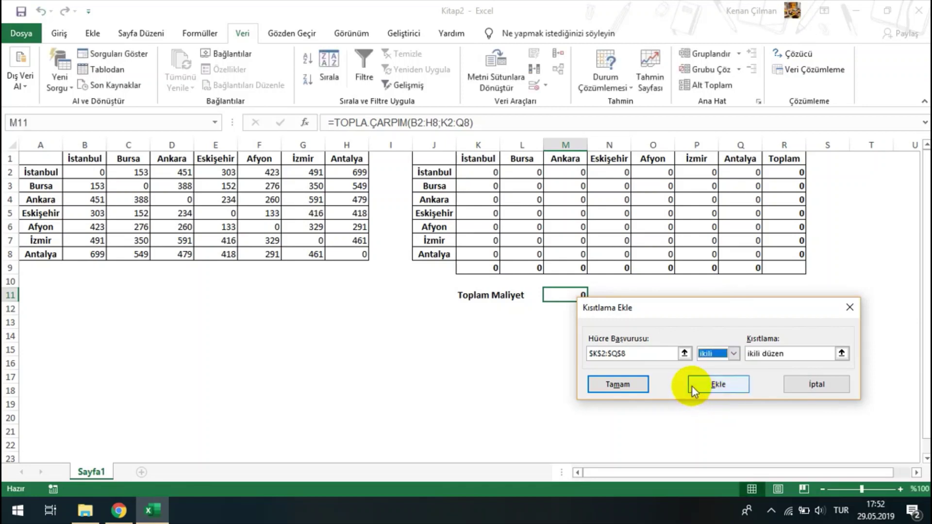
Add the binary constraint on K2:Q8 and run Solver with the Basit LP method
{"action": "left_click", "coordinate": [619, 384]}
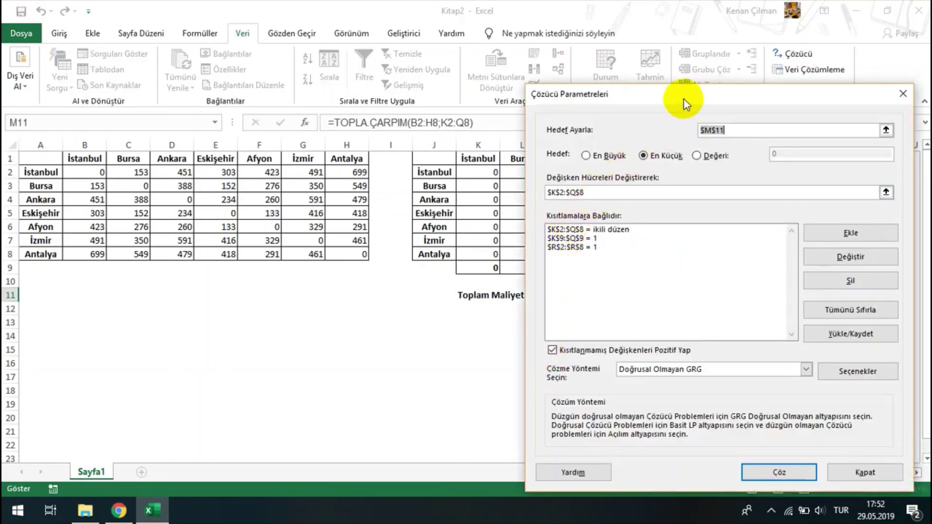
{"action": "left_click_drag", "start_coordinate": [684, 100], "coordinate": [558, 28]}
{"action": "left_click", "coordinate": [558, 300]}
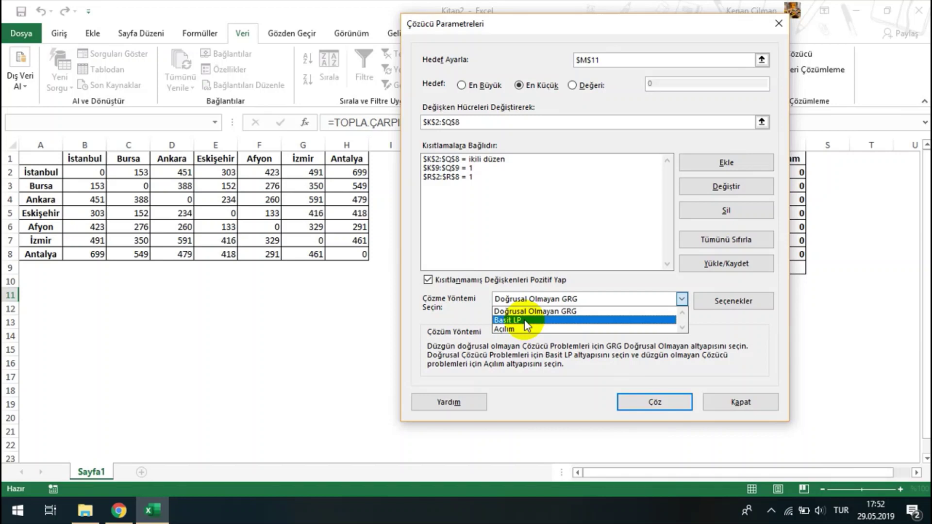
{"action": "left_click", "coordinate": [526, 321]}
{"action": "left_click", "coordinate": [657, 402]}
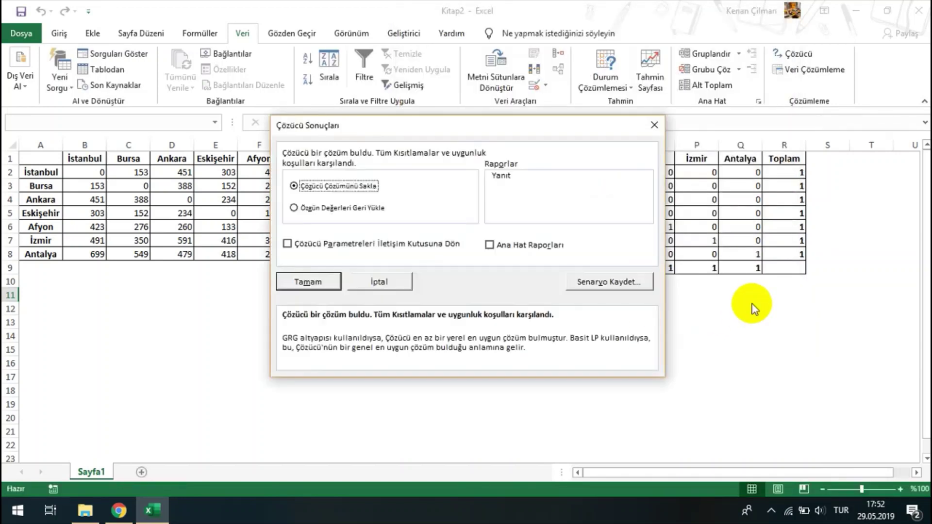
Keep the Solver solution and give K2:Q8 a green-red colour scale
{"action": "left_click", "coordinate": [302, 284]}
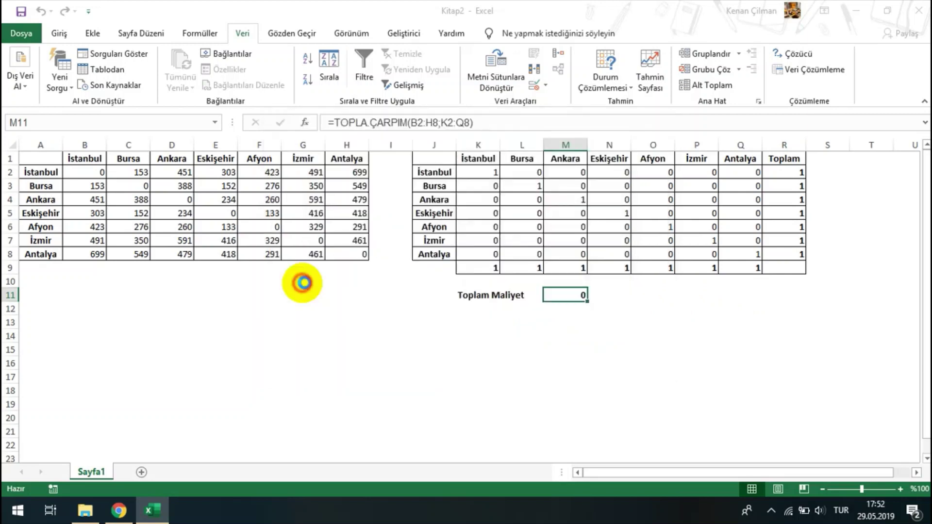
{"action": "left_click_drag", "start_coordinate": [465, 172], "coordinate": [745, 250]}
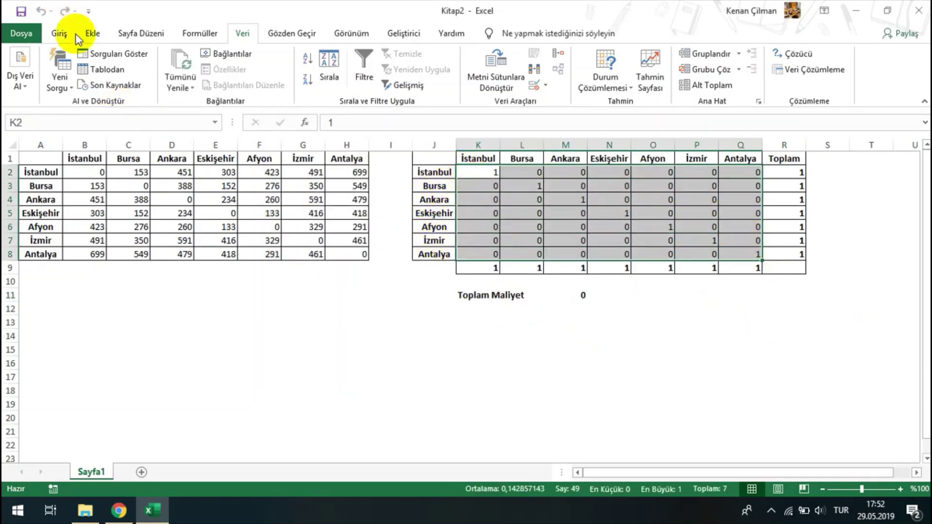
{"action": "left_click", "coordinate": [59, 35]}
{"action": "left_click", "coordinate": [536, 68]}
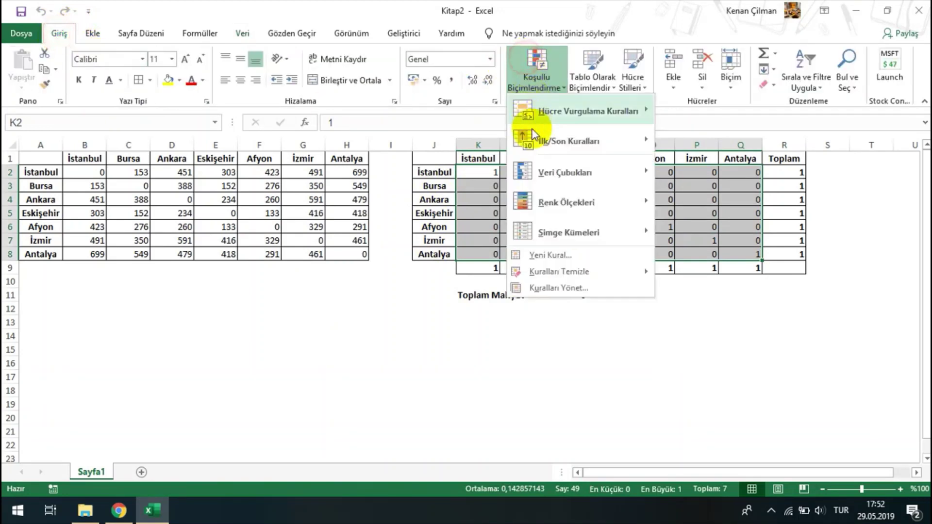
{"action": "left_click", "coordinate": [670, 201]}
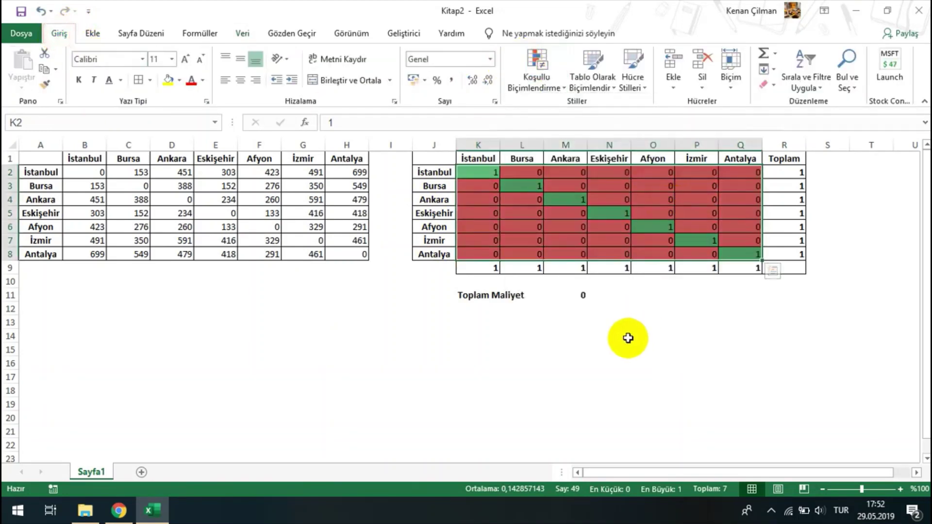
{"action": "left_click", "coordinate": [626, 339]}
Inspect the coloured values in the K2:Q8 solution table
{"action": "left_click", "coordinate": [476, 174]}
{"action": "left_click", "coordinate": [527, 186]}
{"action": "left_click", "coordinate": [658, 213]}
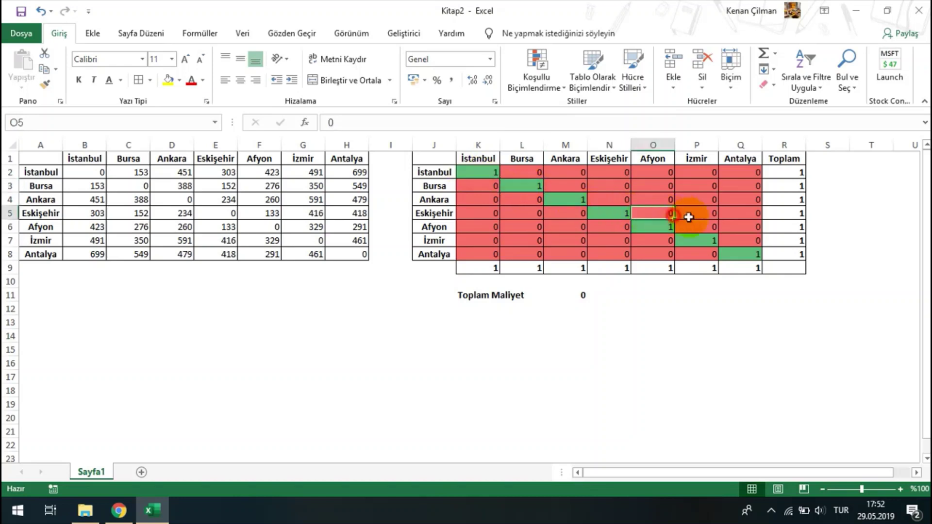
{"action": "mouse_move", "coordinate": [741, 172]}
{"action": "left_mouse_down"}
{"action": "mouse_move", "coordinate": [520, 218]}
{"action": "mouse_move", "coordinate": [474, 253]}
{"action": "left_mouse_up"}
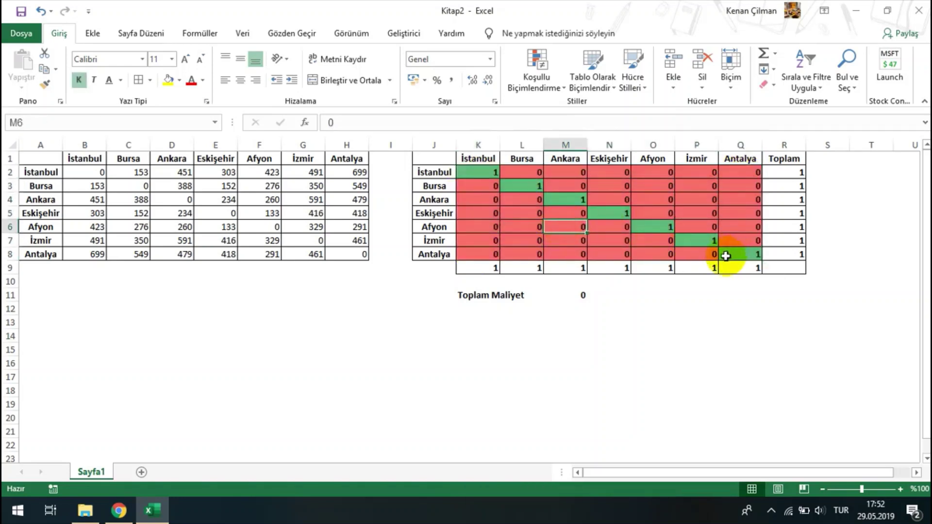
{"action": "double_click", "coordinate": [580, 296]}
{"action": "key", "text": "Escape"}
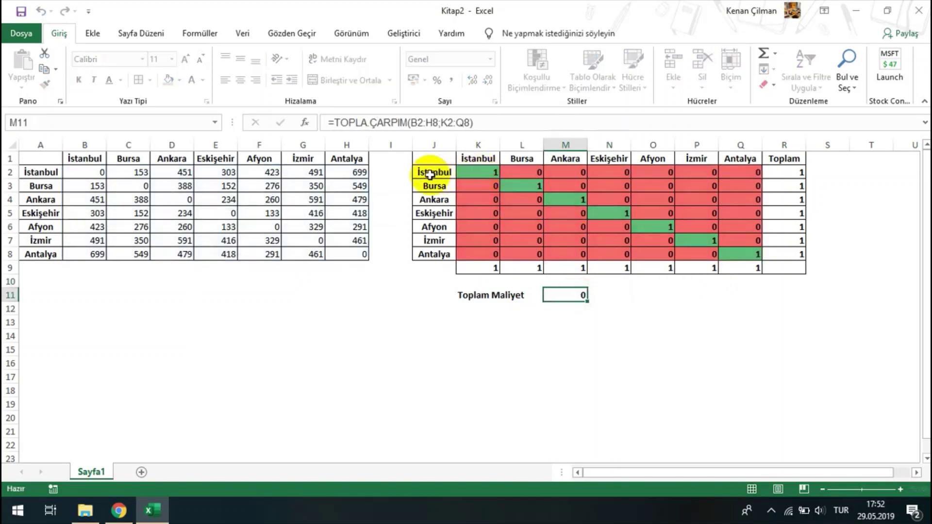
{"action": "left_click", "coordinate": [477, 155]}
{"action": "left_click", "coordinate": [431, 173]}
{"action": "left_click", "coordinate": [476, 159]}
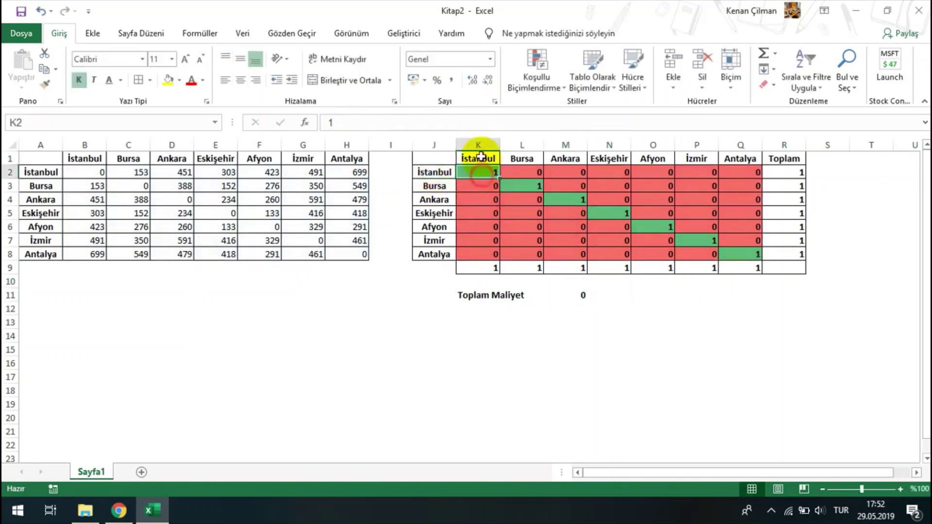
{"action": "left_click", "coordinate": [437, 172]}
{"action": "left_click", "coordinate": [483, 172]}
{"action": "left_click", "coordinate": [434, 186]}
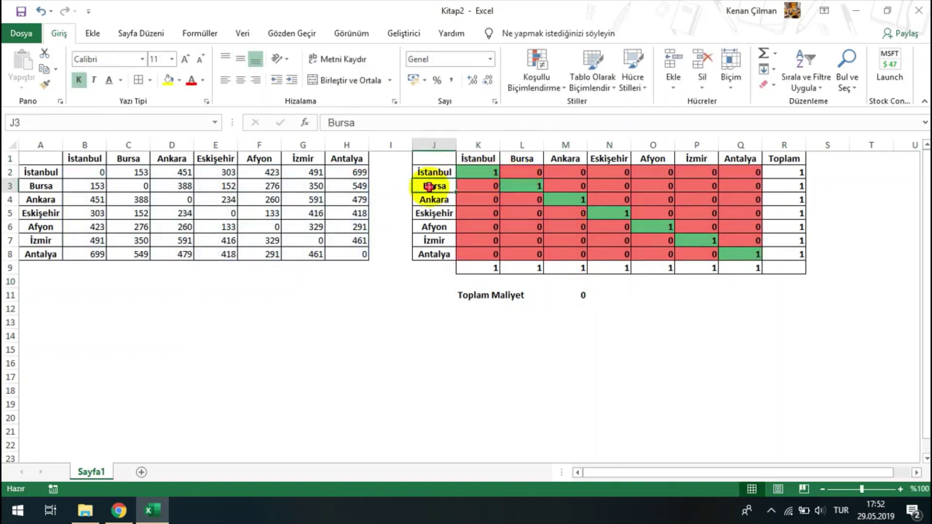
{"action": "left_click", "coordinate": [521, 186]}
{"action": "left_click", "coordinate": [522, 159]}
{"action": "left_click", "coordinate": [471, 175]}
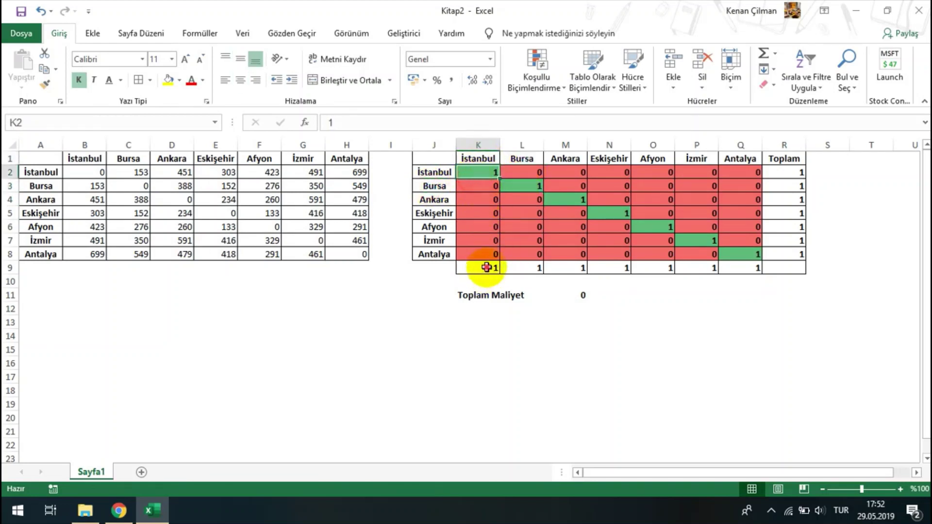
{"action": "left_click_drag", "start_coordinate": [485, 267], "coordinate": [740, 268]}
{"action": "left_click_drag", "start_coordinate": [789, 171], "coordinate": [786, 251]}
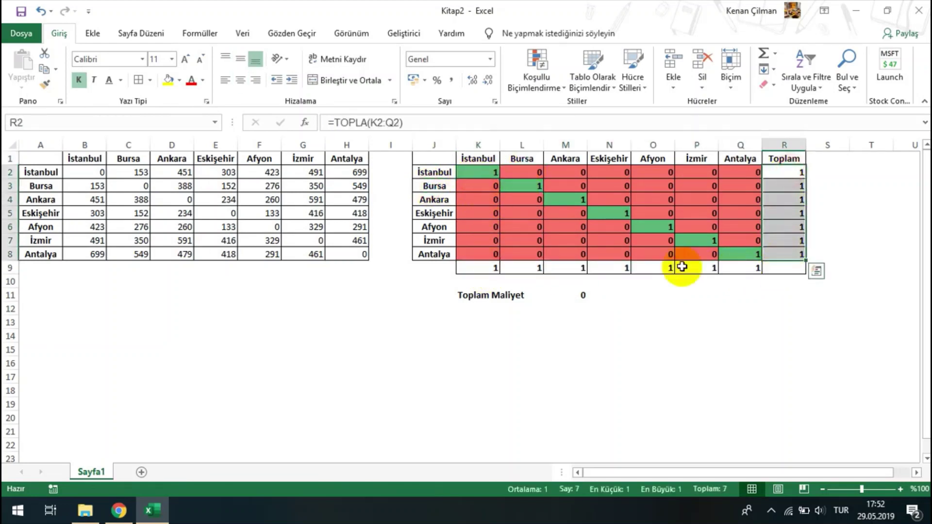
{"action": "left_click", "coordinate": [563, 295]}
{"action": "left_click", "coordinate": [58, 171]}
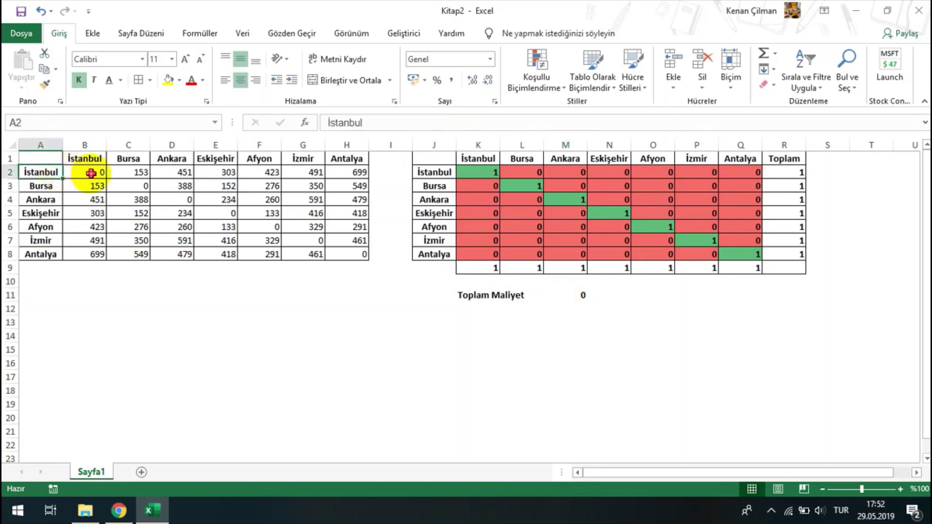
{"action": "left_click", "coordinate": [92, 157]}
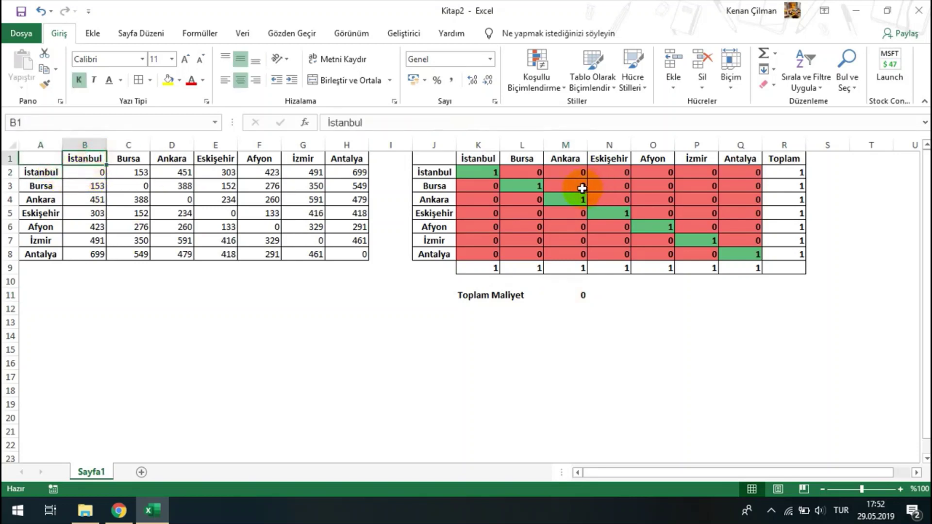
{"action": "left_click", "coordinate": [43, 173]}
{"action": "left_click", "coordinate": [81, 169]}
{"action": "left_click", "coordinate": [90, 171]}
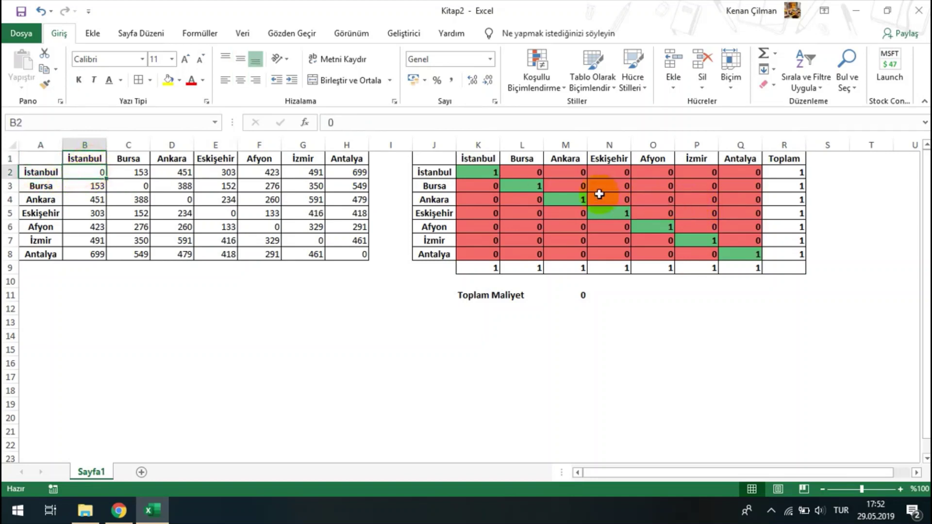
{"action": "left_click", "coordinate": [43, 172]}
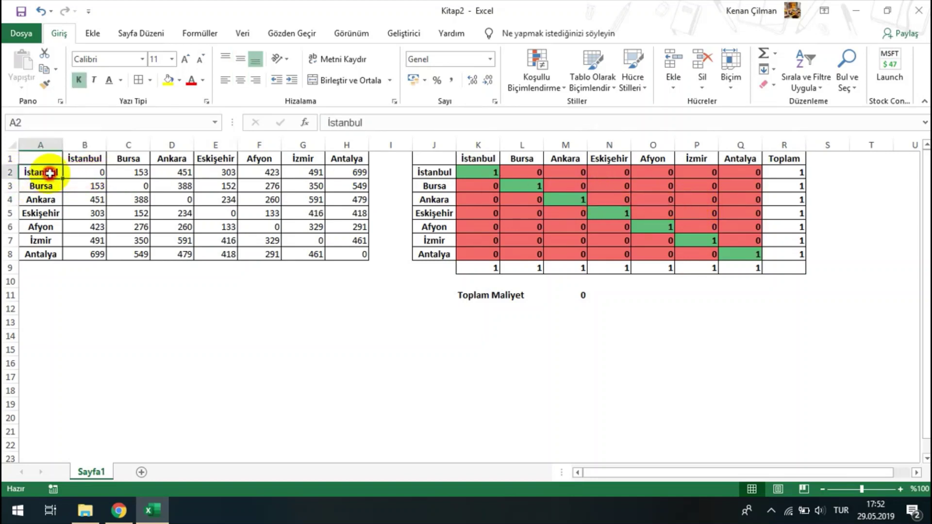
{"action": "left_click", "coordinate": [86, 172]}
{"action": "left_click", "coordinate": [82, 159]}
{"action": "left_click", "coordinate": [56, 171]}
{"action": "left_click", "coordinate": [82, 159]}
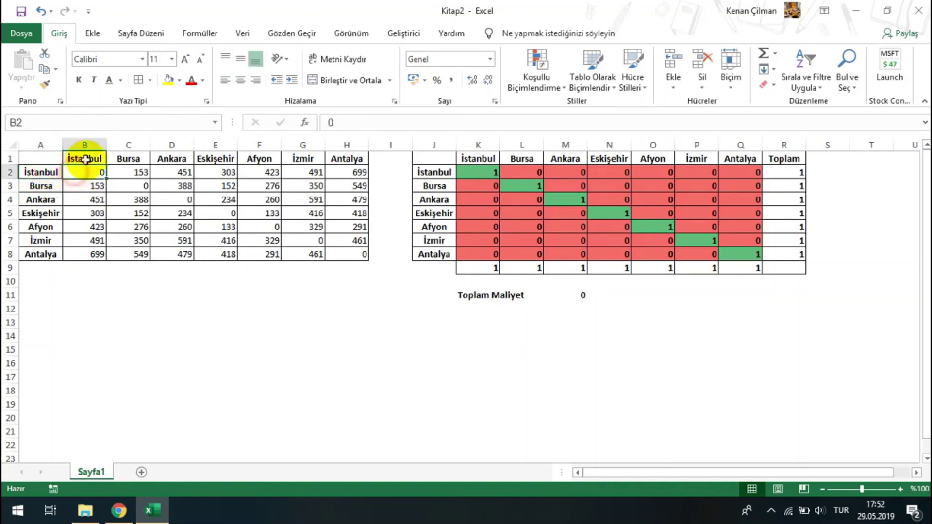
{"action": "left_click", "coordinate": [59, 170]}
{"action": "left_click", "coordinate": [80, 171]}
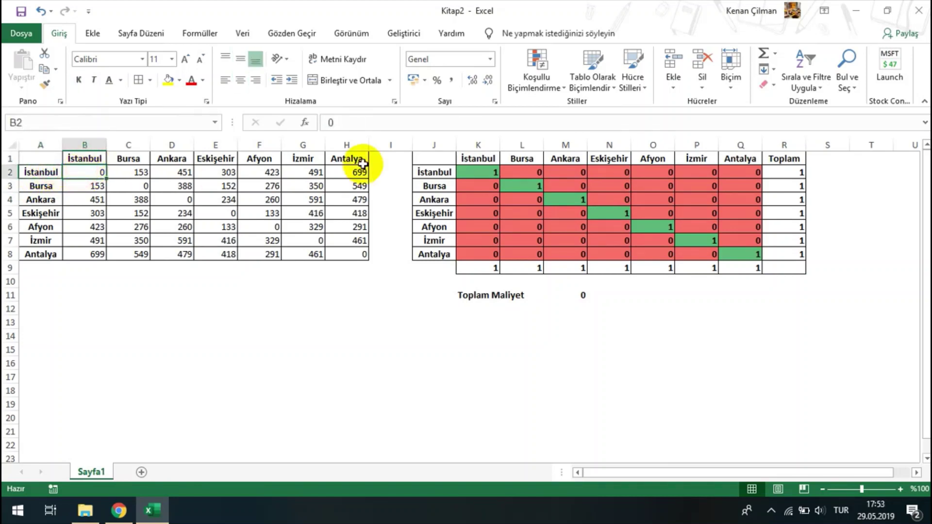
Enter 9999999 as the İstanbul-to-İstanbul distance in B2
{"action": "type", "text": "99999"}
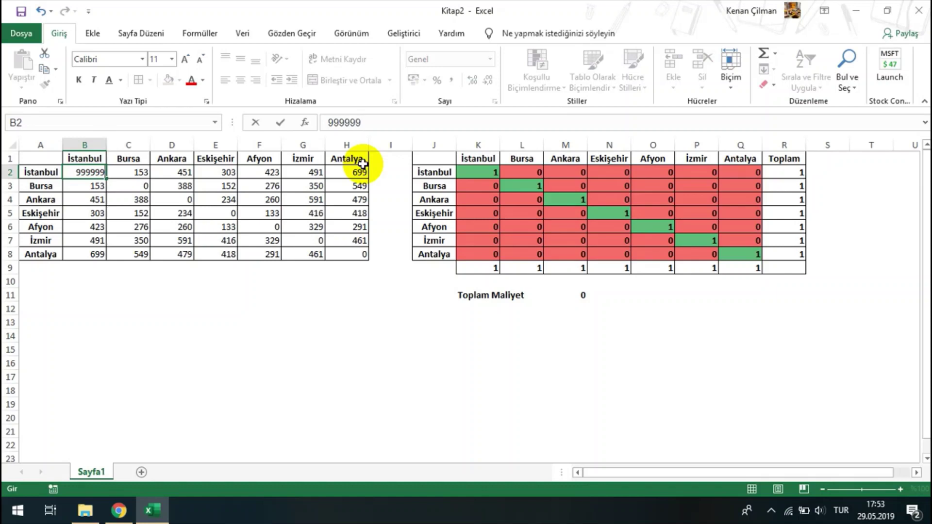
{"action": "type", "text": "9"}
{"action": "key", "text": "Return"}
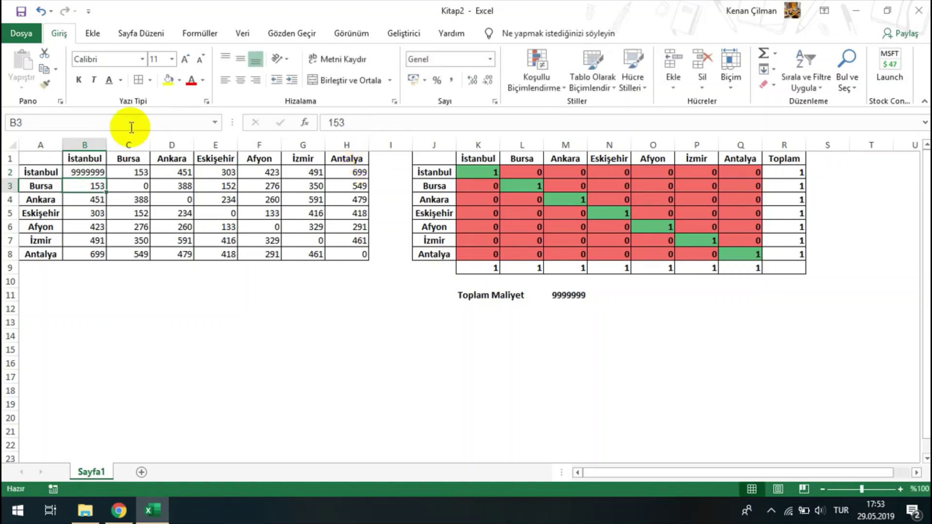
{"action": "left_click", "coordinate": [53, 171]}
{"action": "left_click", "coordinate": [79, 172]}
{"action": "left_click", "coordinate": [47, 170]}
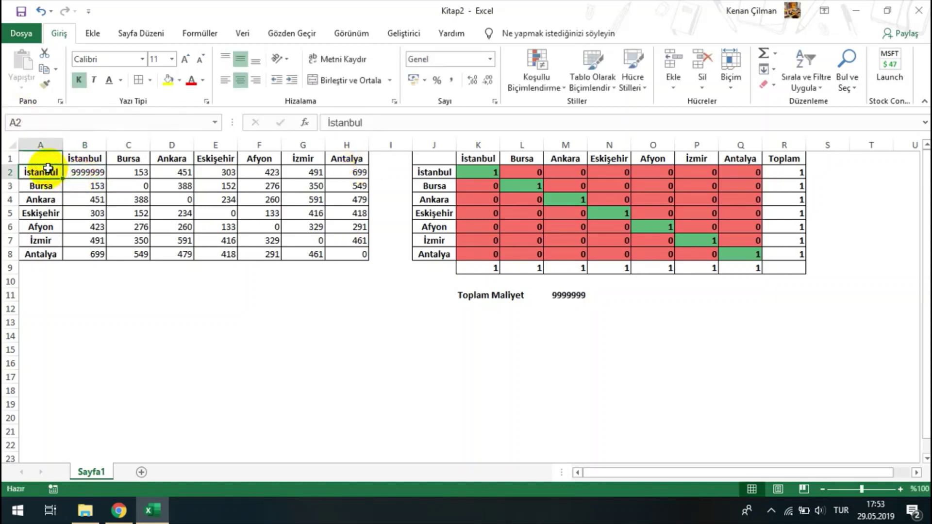
{"action": "left_click", "coordinate": [83, 158]}
{"action": "left_click", "coordinate": [96, 175]}
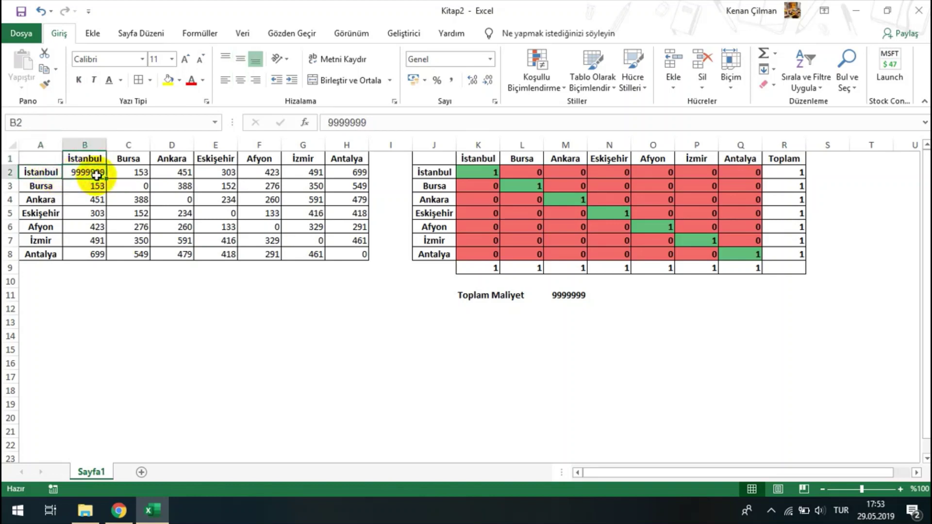
Copy 9999999 into diagonal cells C3, D4, E5, F6, G7 and H8, raising Toplam Maliyet to 69999993
{"action": "key", "text": "ctrl+c"}
{"action": "left_click", "coordinate": [129, 186]}
{"action": "key", "text": "ctrl+v"}
{"action": "left_click", "coordinate": [174, 203]}
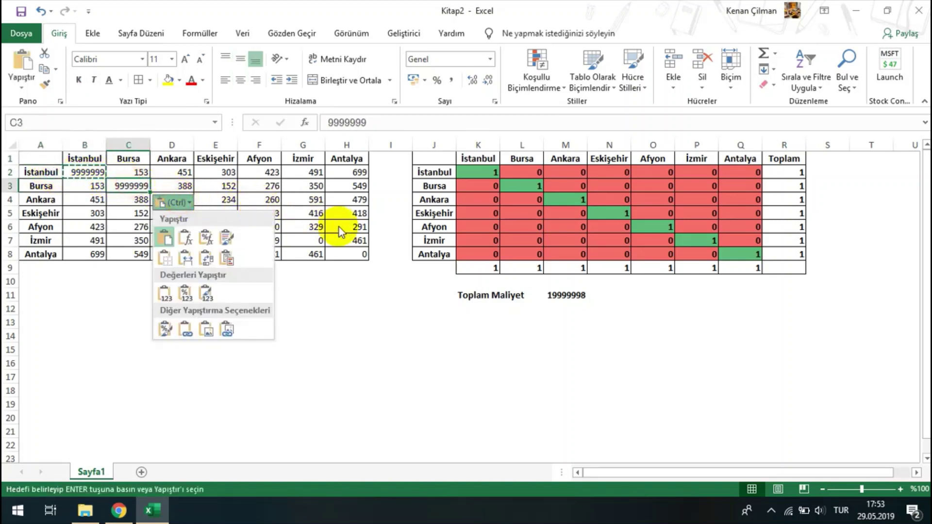
{"action": "left_click", "coordinate": [347, 254]}
{"action": "key", "text": "ctrl+v"}
{"action": "left_click", "coordinate": [306, 240]}
{"action": "key", "text": "ctrl+v"}
{"action": "left_click", "coordinate": [250, 226]}
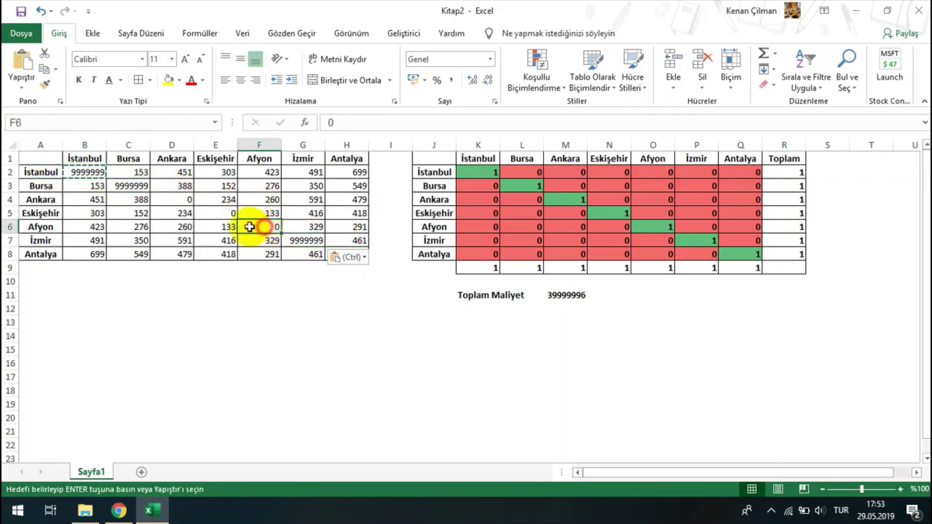
{"action": "key", "text": "ctrl+v"}
{"action": "left_click", "coordinate": [222, 213]}
{"action": "key", "text": "ctrl+v"}
{"action": "left_click", "coordinate": [172, 200]}
{"action": "key", "text": "ctrl+v"}
{"action": "left_click", "coordinate": [258, 269]}
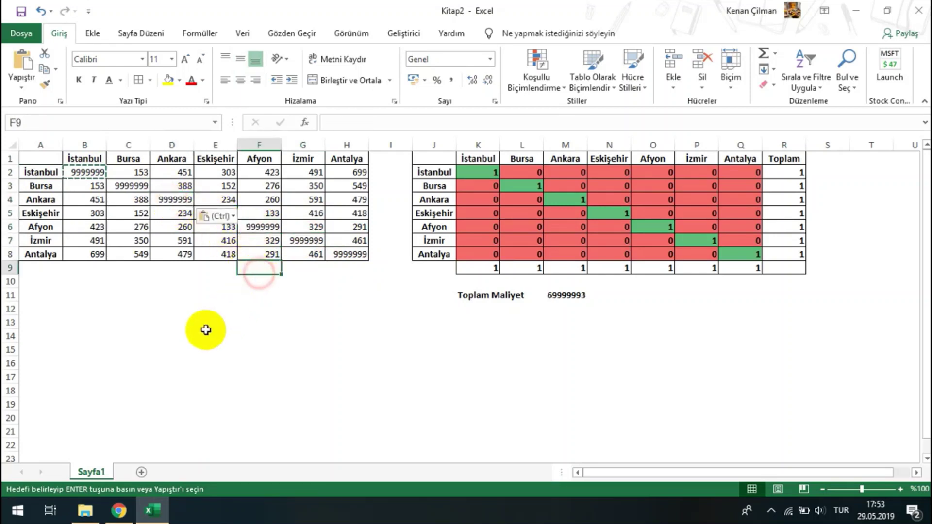
{"action": "key", "text": "Escape"}
{"action": "left_click", "coordinate": [547, 295]}
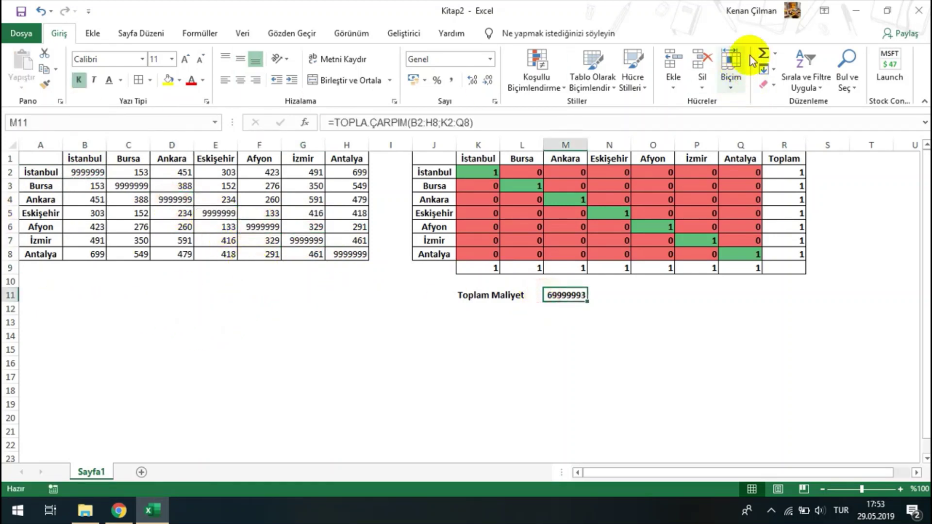
Re-run Solver and keep the solution, dropping Toplam Maliyet to 1855
{"action": "left_click", "coordinate": [242, 33]}
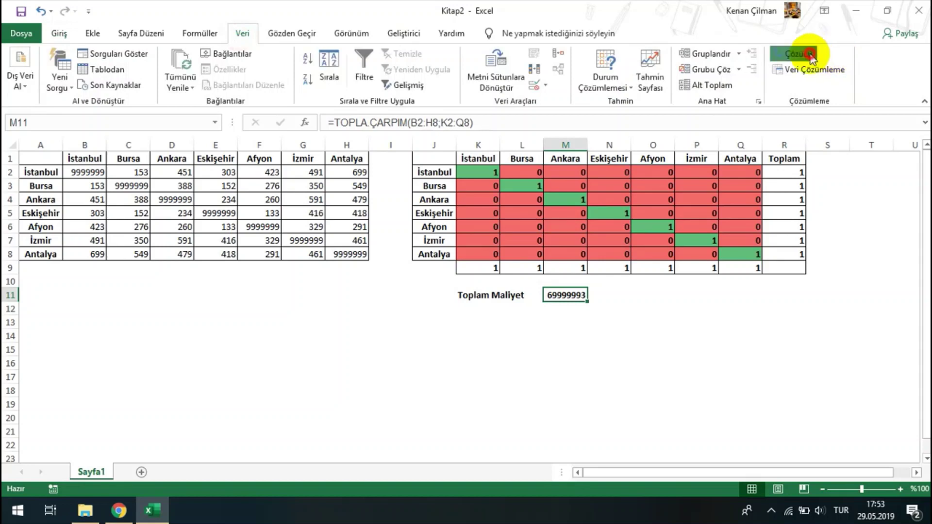
{"action": "left_click", "coordinate": [809, 53]}
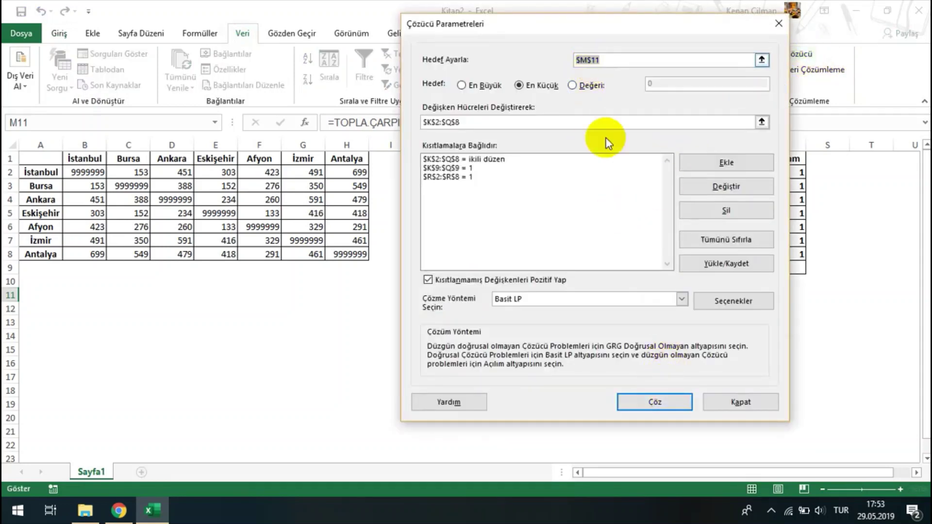
{"action": "left_click", "coordinate": [779, 24]}
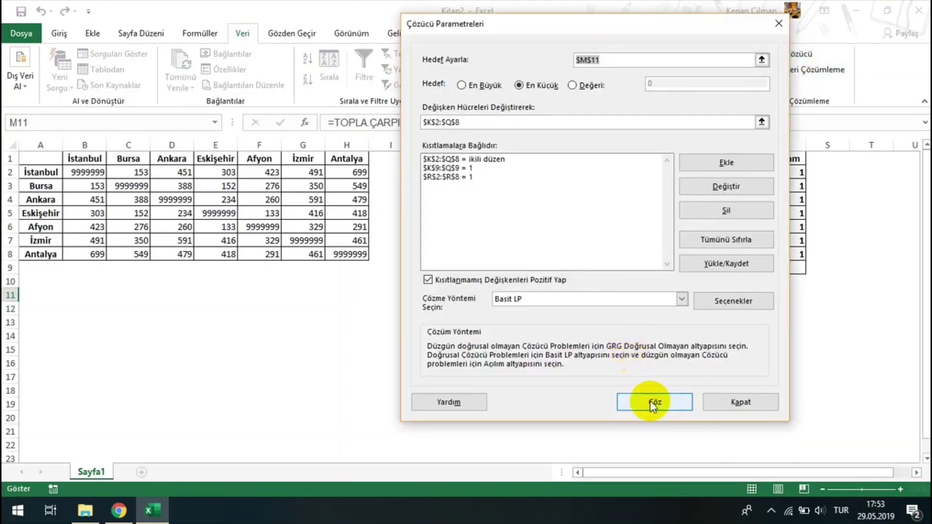
{"action": "left_click", "coordinate": [650, 402]}
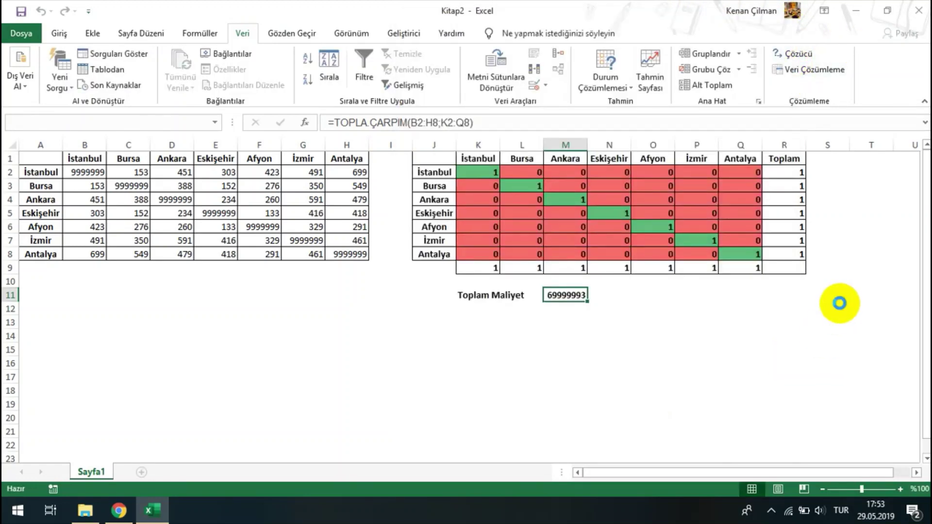
{"action": "left_click", "coordinate": [329, 276]}
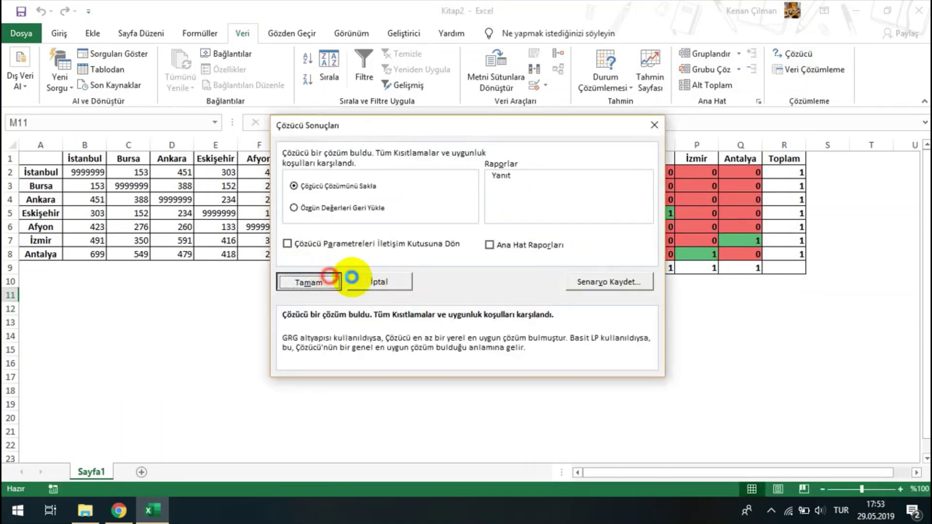
Trace the new route from İstanbul, whose chosen next stop is Bursa
{"action": "left_click", "coordinate": [677, 322]}
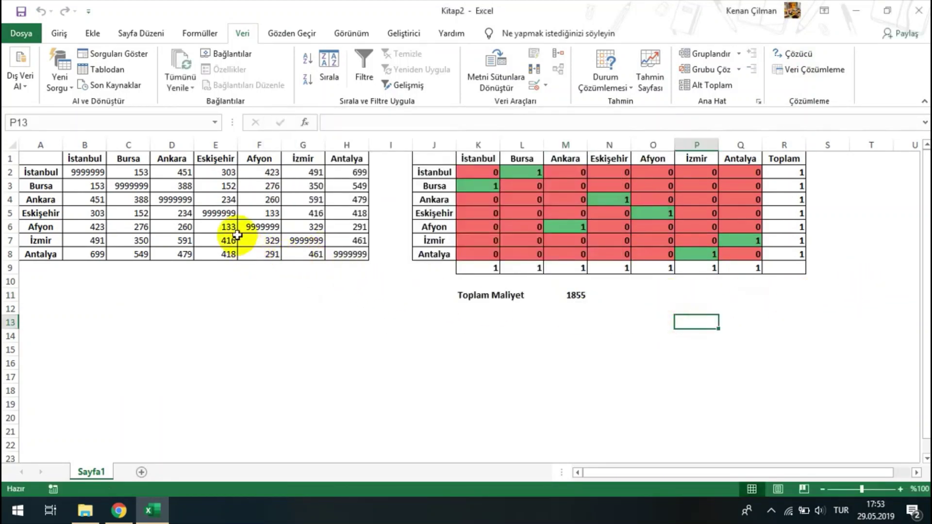
{"action": "left_click", "coordinate": [449, 173]}
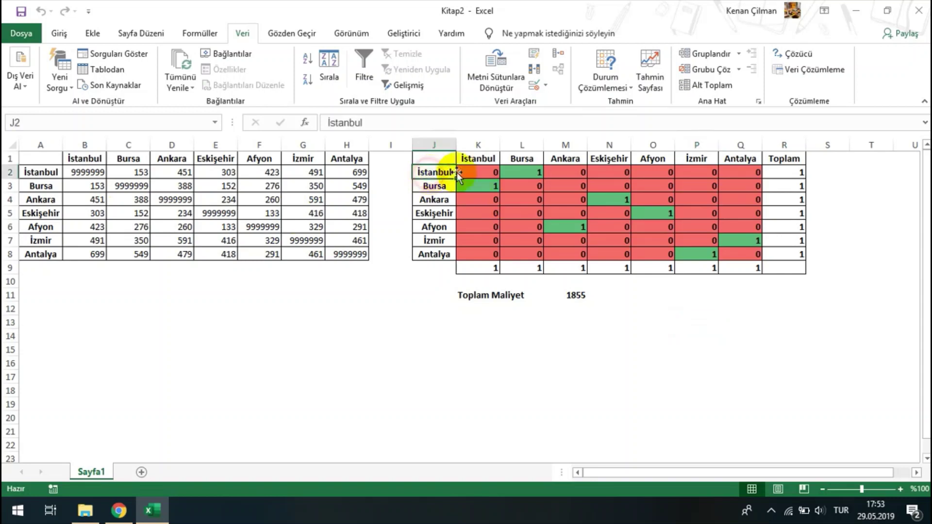
{"action": "left_click", "coordinate": [521, 170]}
{"action": "left_click_drag", "start_coordinate": [520, 159], "coordinate": [524, 169]}
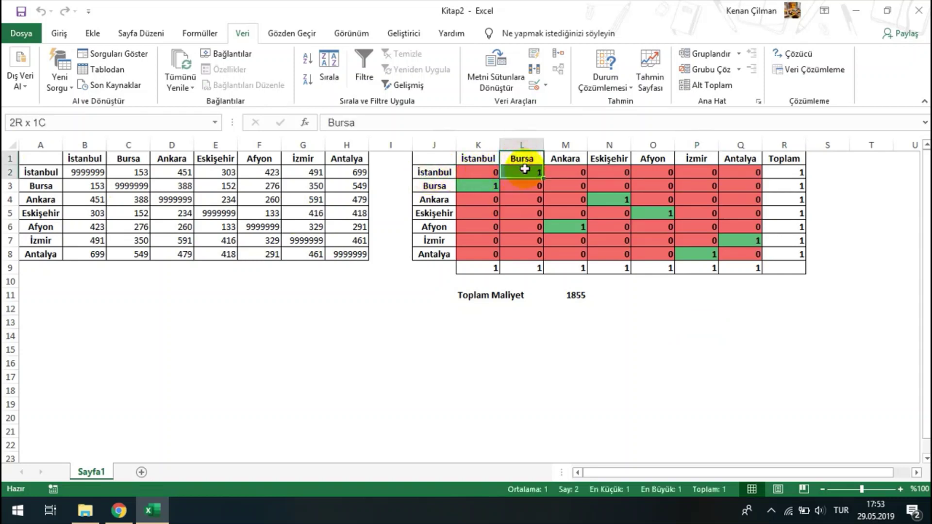
{"action": "left_click_drag", "start_coordinate": [486, 144], "coordinate": [491, 222]}
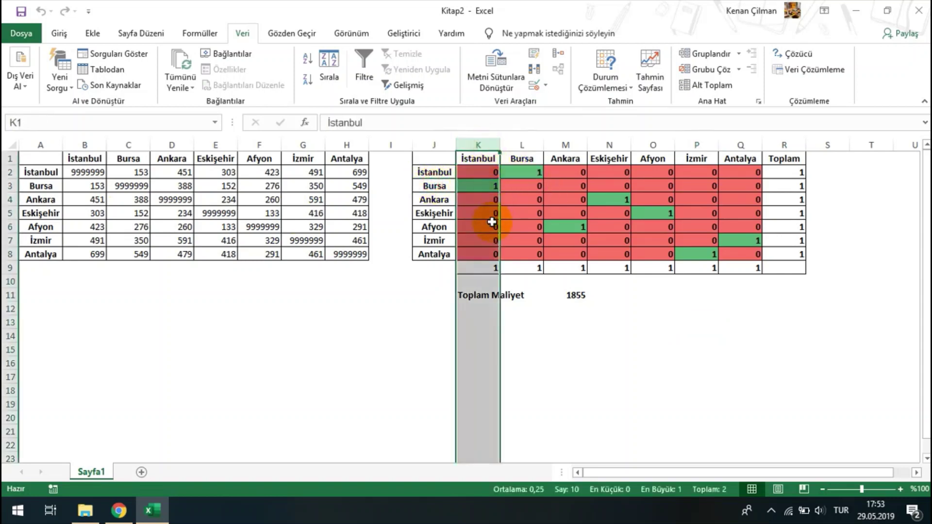
{"action": "left_click", "coordinate": [490, 214]}
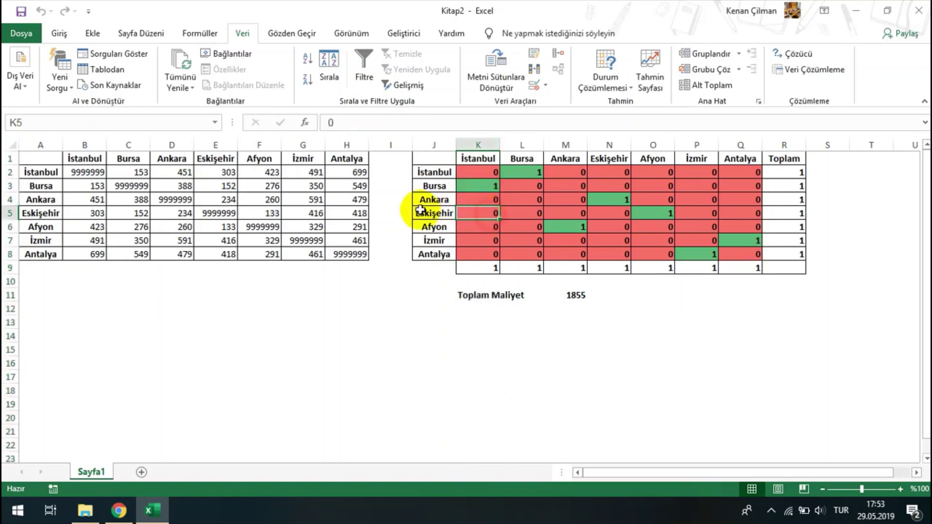
{"action": "left_click", "coordinate": [428, 203]}
{"action": "left_click", "coordinate": [608, 199]}
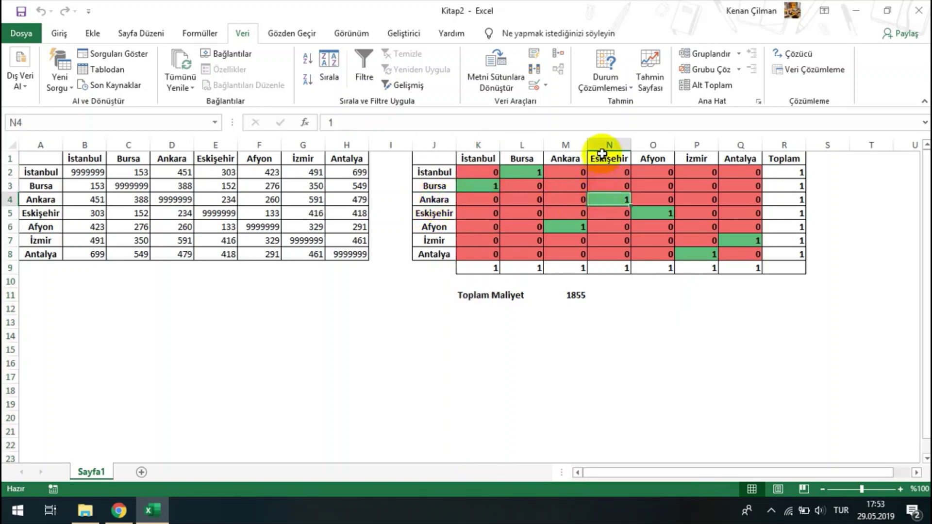
{"action": "left_click", "coordinate": [443, 213]}
{"action": "left_click", "coordinate": [684, 212]}
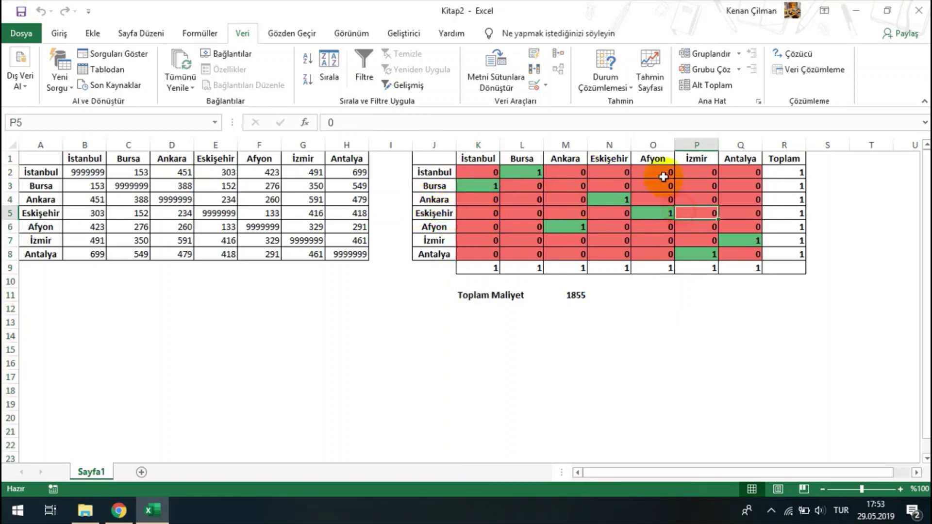
{"action": "left_click", "coordinate": [656, 161]}
{"action": "left_click", "coordinate": [441, 227]}
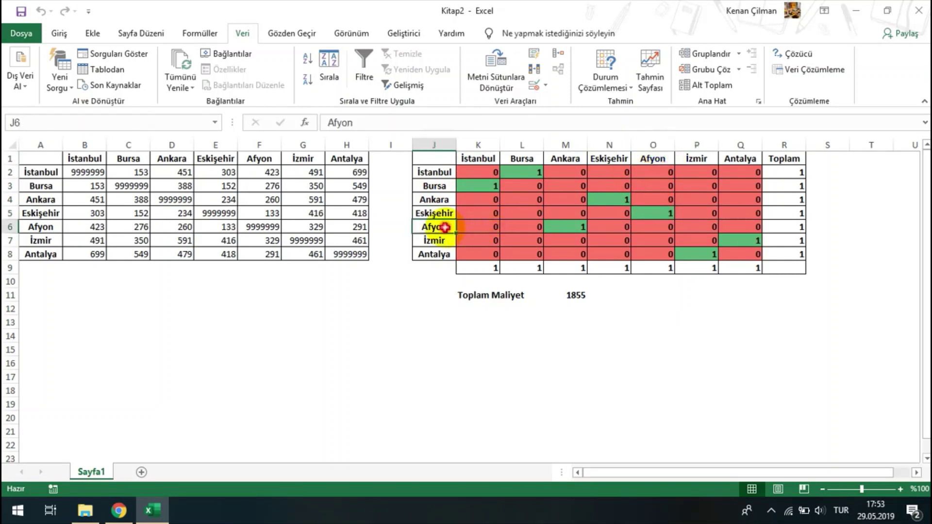
{"action": "left_click", "coordinate": [571, 230]}
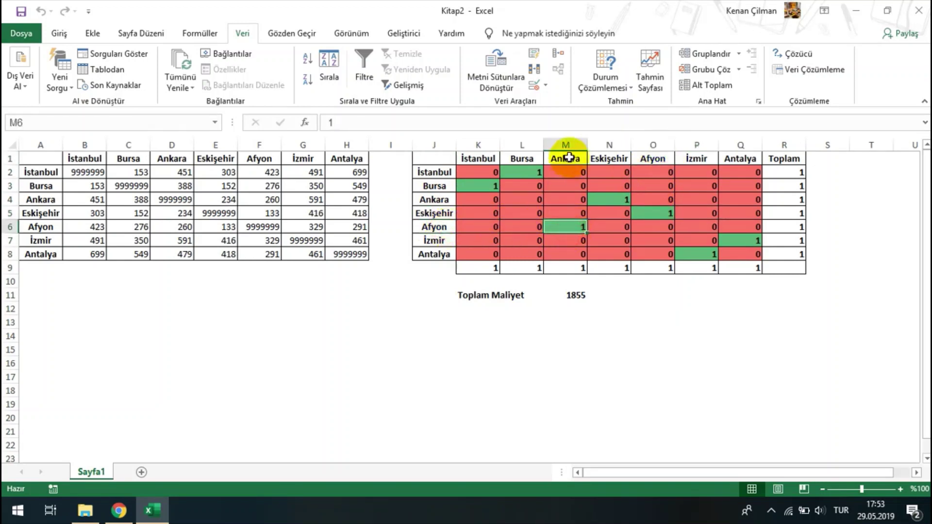
{"action": "left_click", "coordinate": [433, 200]}
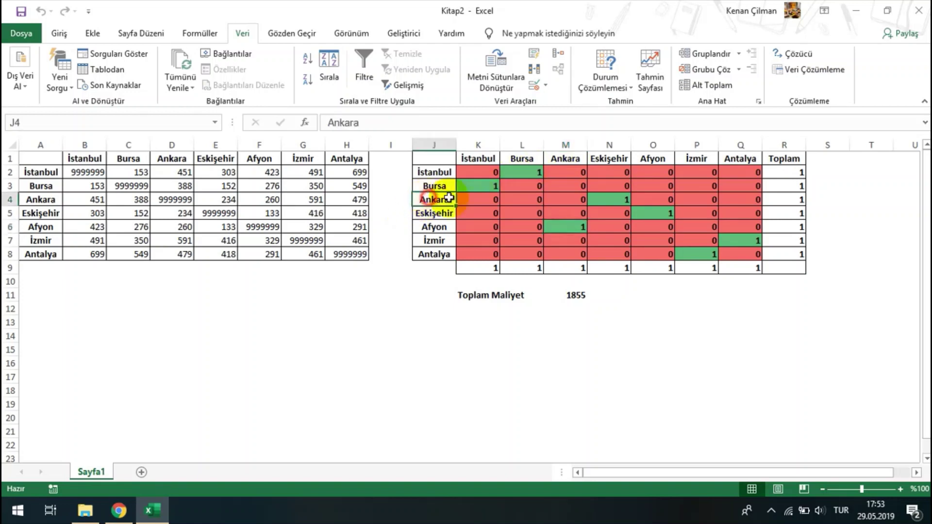
{"action": "left_click", "coordinate": [615, 198]}
{"action": "mouse_move", "coordinate": [615, 198]}
{"action": "left_mouse_down"}
{"action": "mouse_move", "coordinate": [566, 224]}
{"action": "mouse_move", "coordinate": [638, 230]}
{"action": "left_mouse_up"}
{"action": "left_click_drag", "start_coordinate": [485, 172], "coordinate": [658, 224]}
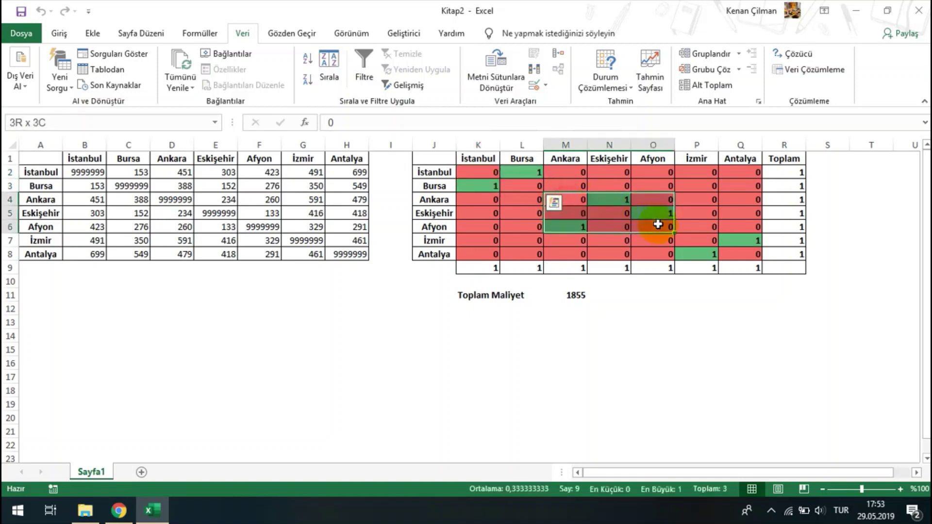
{"action": "left_click", "coordinate": [432, 243]}
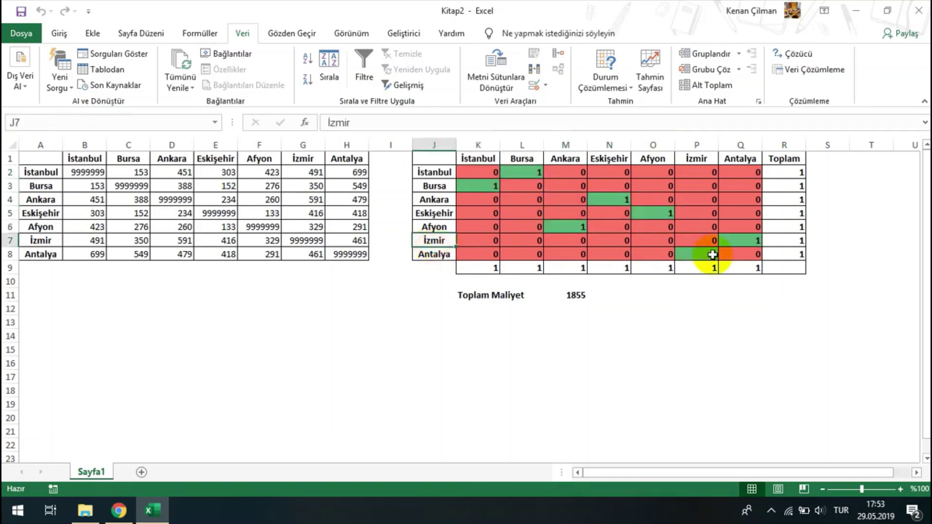
{"action": "left_click", "coordinate": [741, 242]}
{"action": "left_click", "coordinate": [427, 254]}
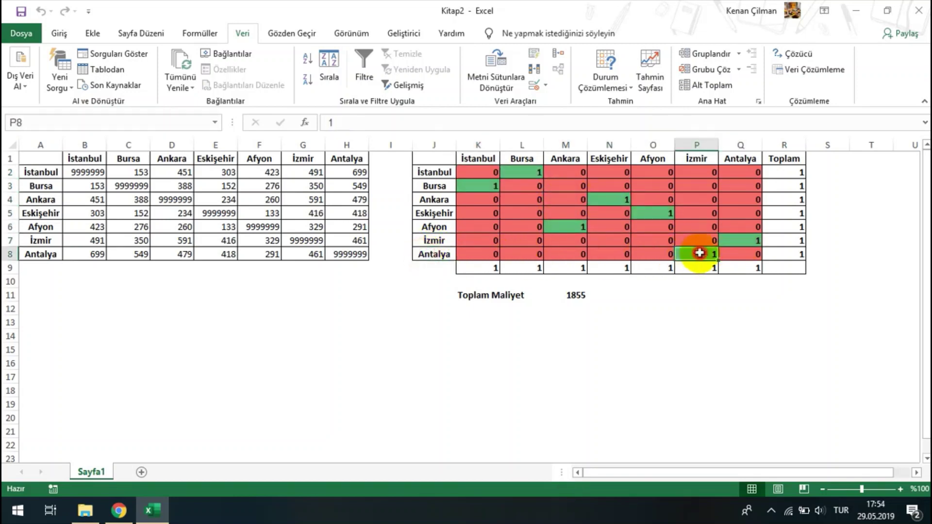
{"action": "left_click_drag", "start_coordinate": [728, 254], "coordinate": [699, 241]}
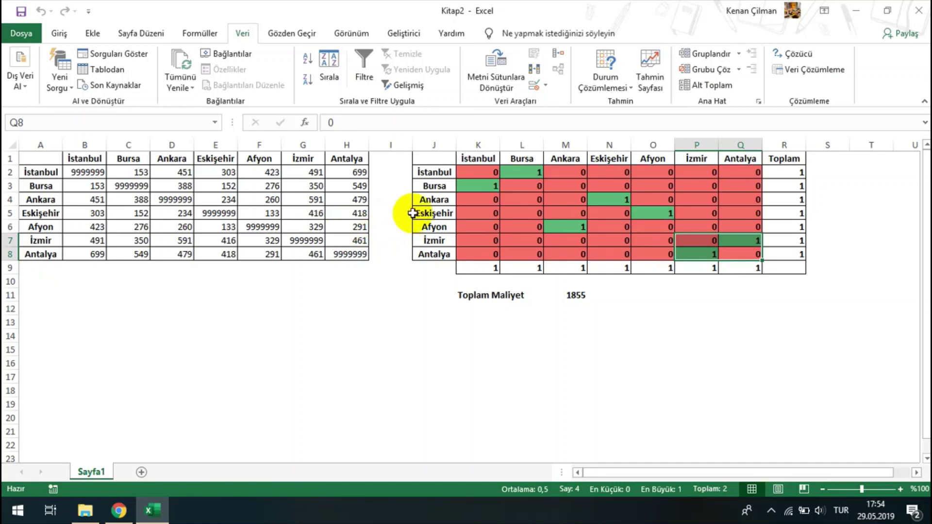
{"action": "left_click", "coordinate": [471, 190]}
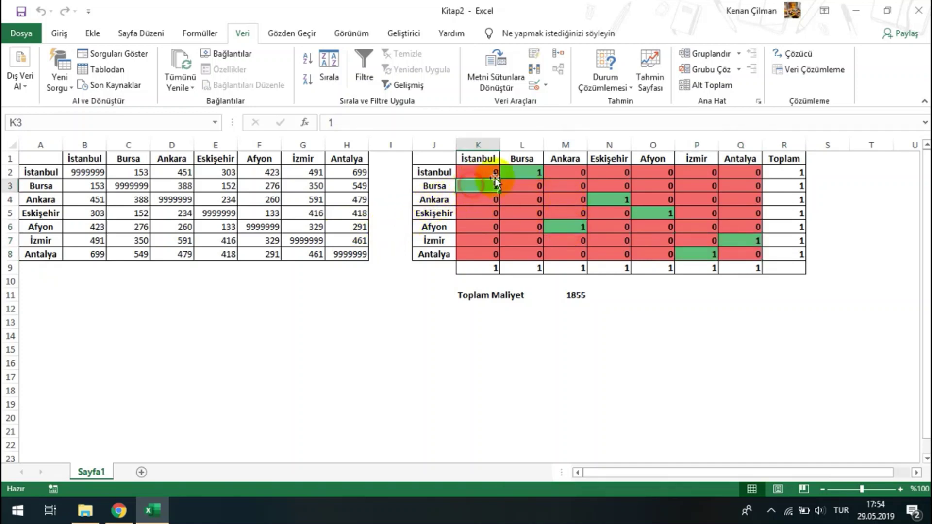
{"action": "left_click", "coordinate": [531, 168]}
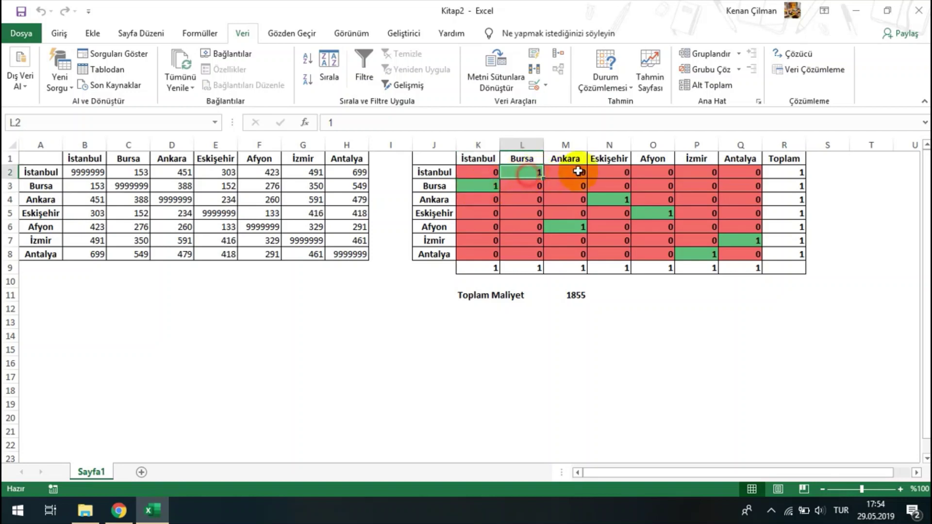
{"action": "key", "text": "Right"}
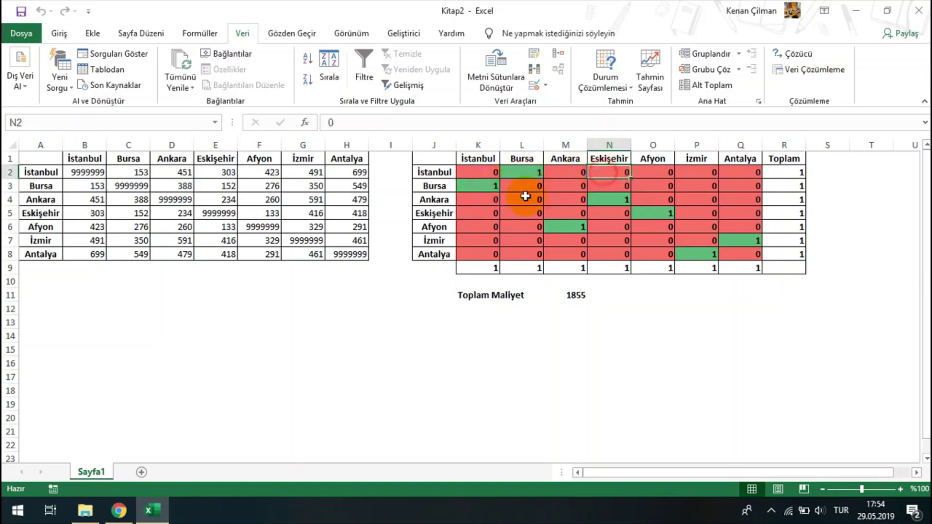
{"action": "left_click", "coordinate": [475, 214]}
{"action": "left_click_drag", "start_coordinate": [653, 173], "coordinate": [466, 228]}
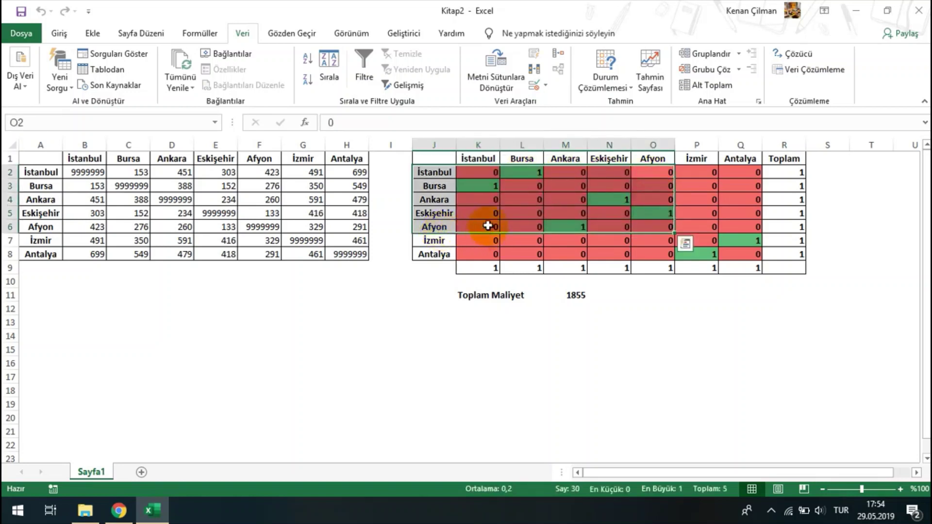
{"action": "left_click", "coordinate": [471, 187]}
{"action": "left_click", "coordinate": [520, 173]}
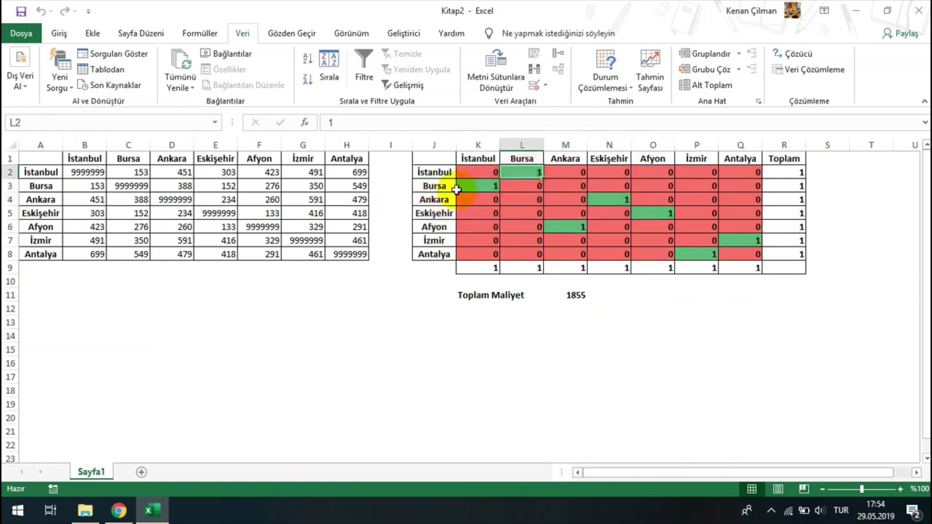
{"action": "left_click", "coordinate": [474, 186]}
{"action": "left_click", "coordinate": [521, 174]}
{"action": "left_click", "coordinate": [474, 186]}
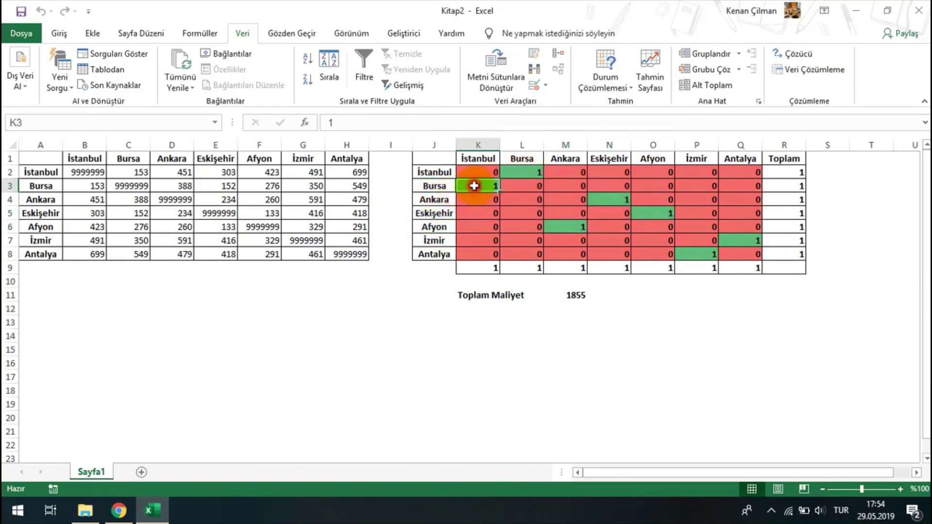
{"action": "left_click", "coordinate": [520, 174]}
{"action": "left_click", "coordinate": [474, 186]}
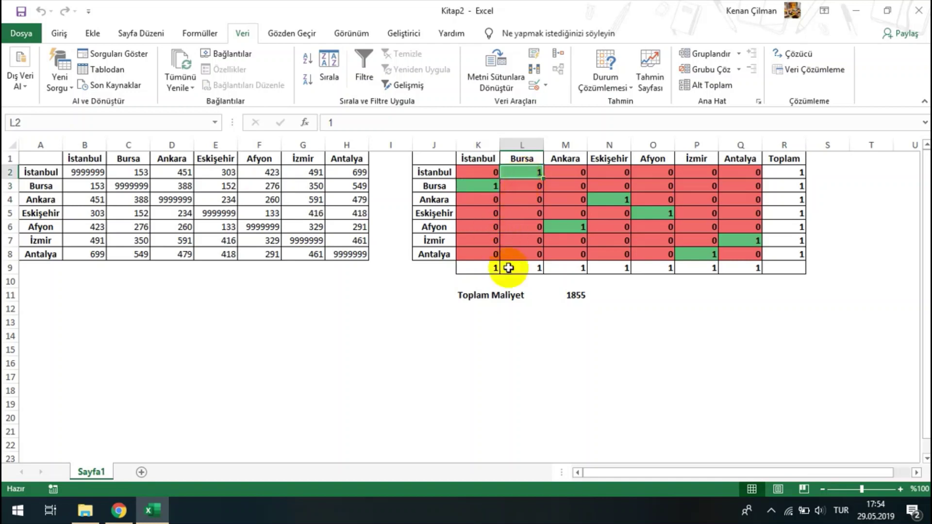
{"action": "left_click", "coordinate": [481, 322]}
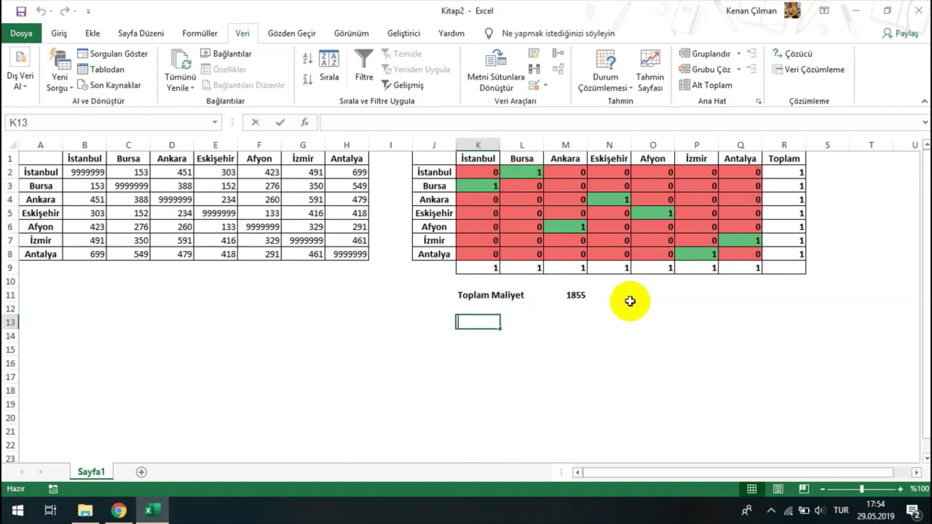
Enter a TOPLA sum of K3 and L2 in K13 and review it
{"action": "type", "text": "=topl"}
{"action": "key", "text": "Tab"}
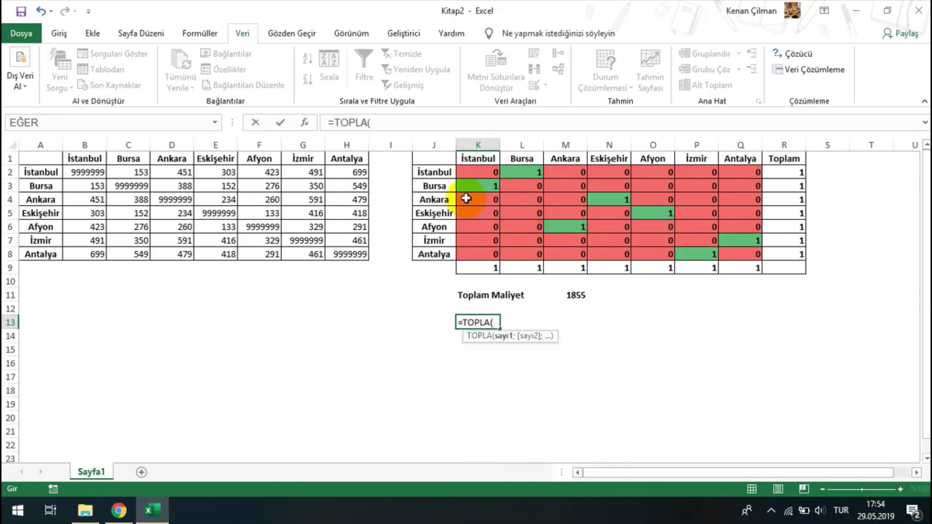
{"action": "left_click", "coordinate": [470, 187]}
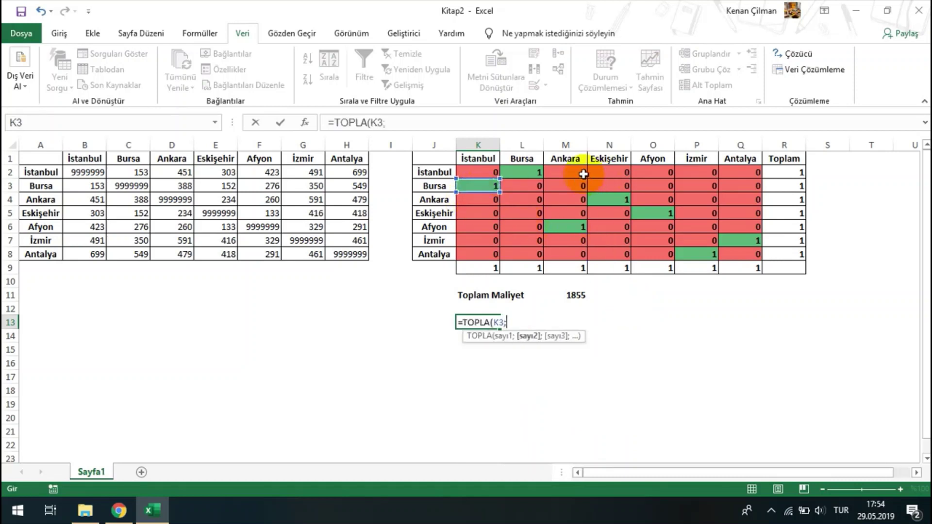
{"action": "left_click", "coordinate": [526, 171]}
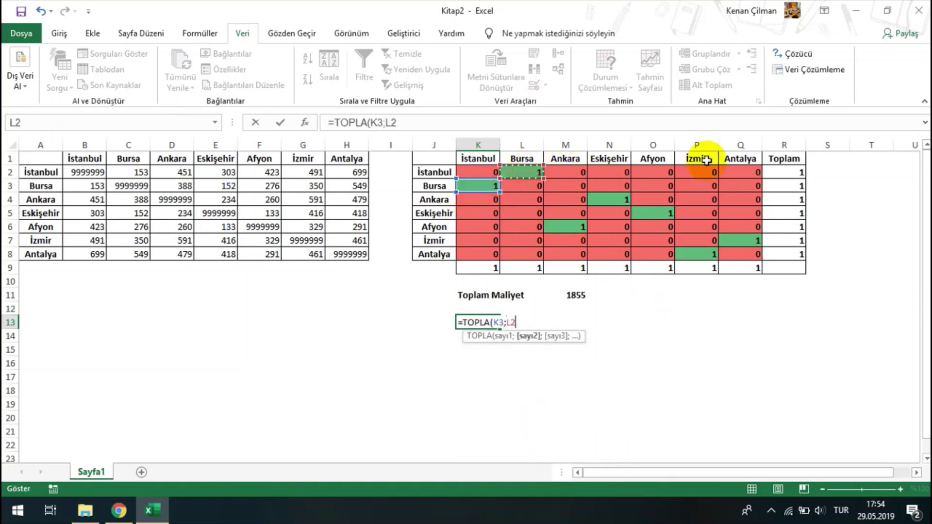
{"action": "key", "text": "Return"}
{"action": "left_click", "coordinate": [485, 321]}
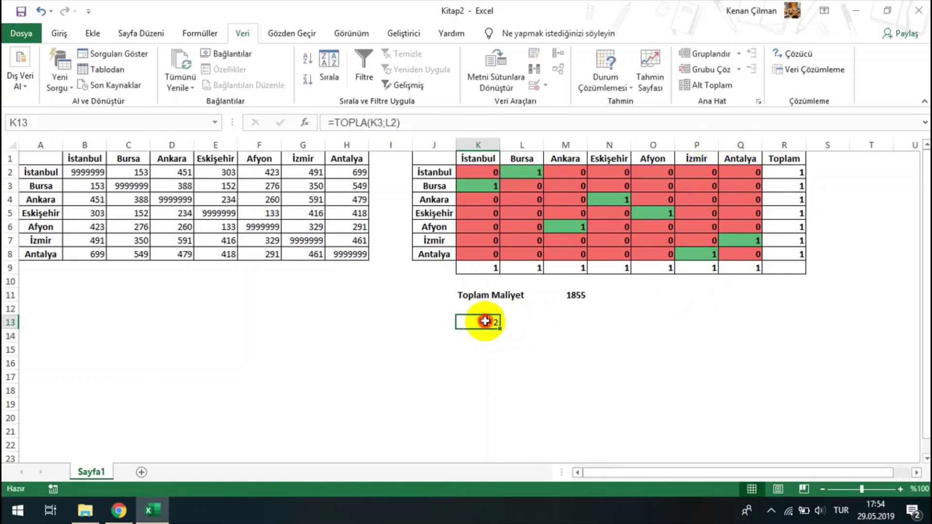
{"action": "double_click", "coordinate": [485, 321]}
{"action": "key", "text": "Escape"}
Replace the K13 formula with =K3+L2
{"action": "left_click", "coordinate": [488, 198]}
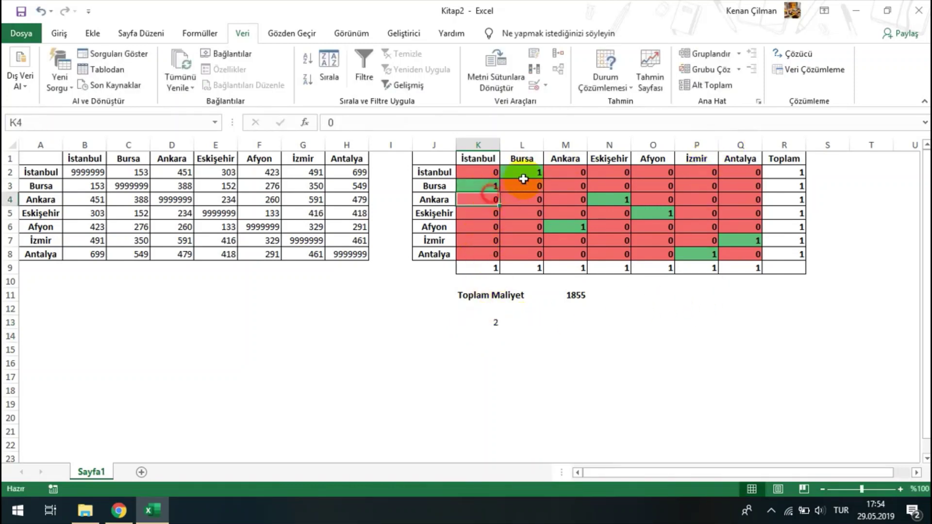
{"action": "left_click", "coordinate": [523, 172]}
{"action": "left_click_drag", "start_coordinate": [486, 321], "coordinate": [478, 378]}
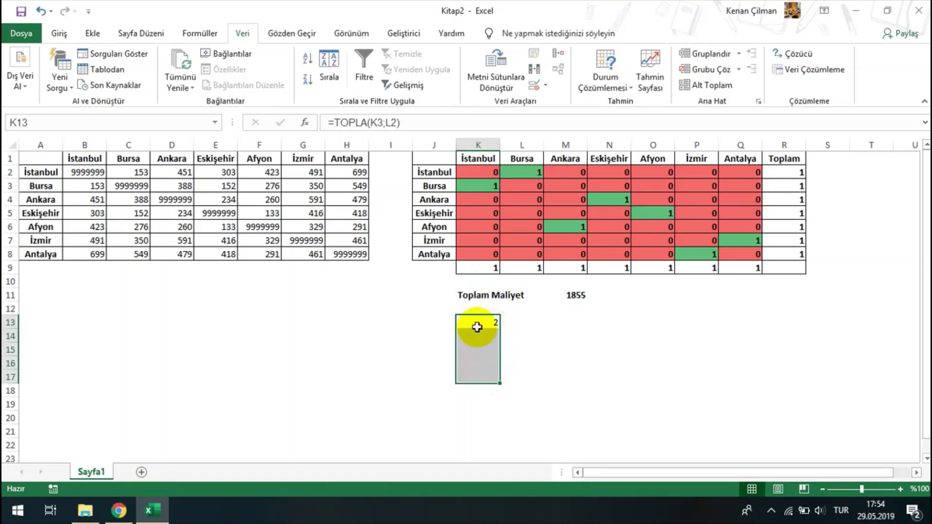
{"action": "left_click", "coordinate": [480, 337]}
{"action": "double_click", "coordinate": [478, 320]}
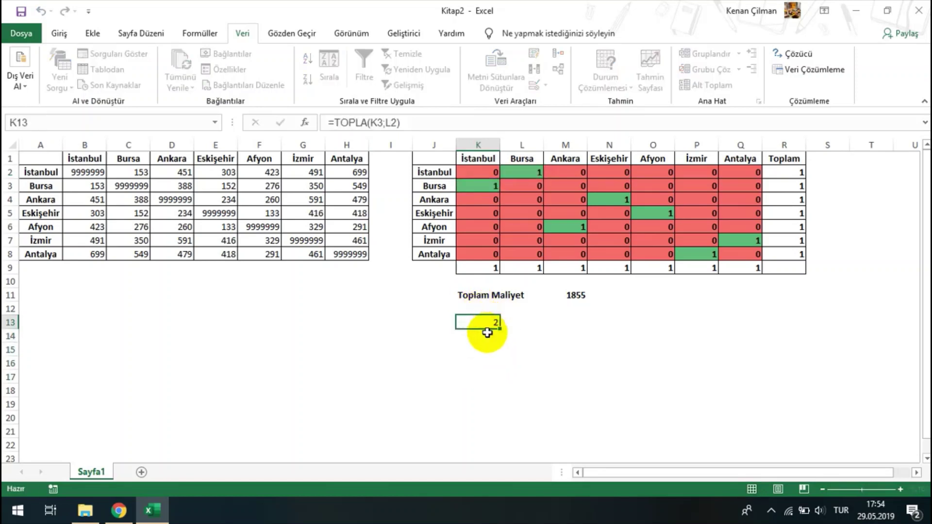
{"action": "left_click", "coordinate": [486, 334]}
{"action": "type", "text": "="}
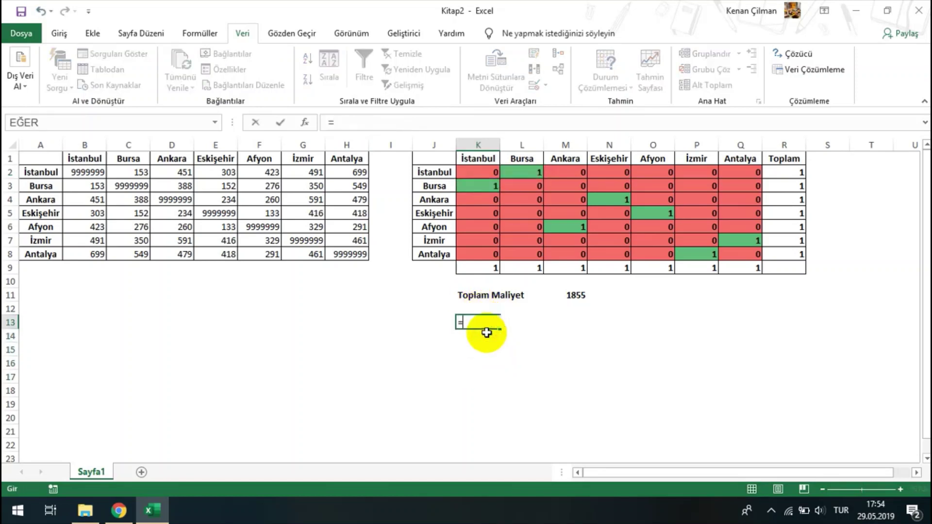
{"action": "left_click", "coordinate": [479, 190]}
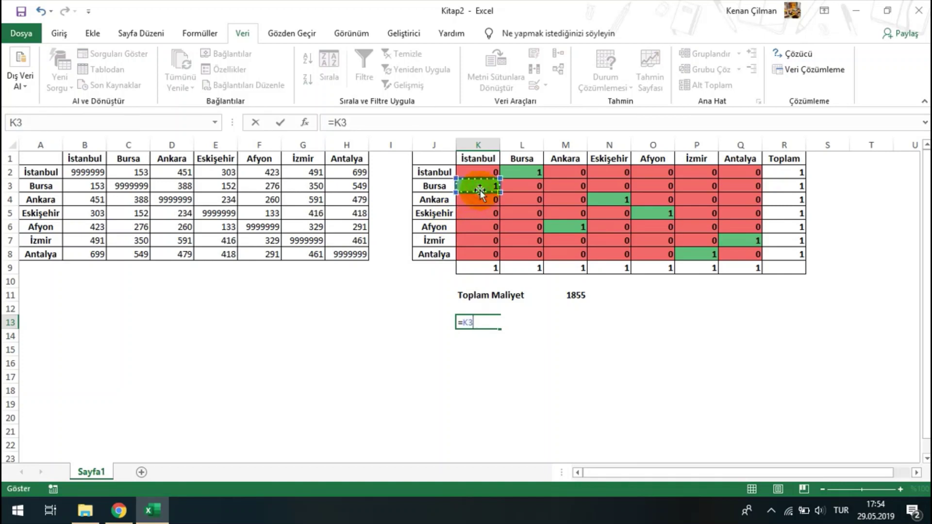
{"action": "type", "text": "+"}
{"action": "left_click", "coordinate": [504, 172]}
{"action": "key", "text": "Return"}
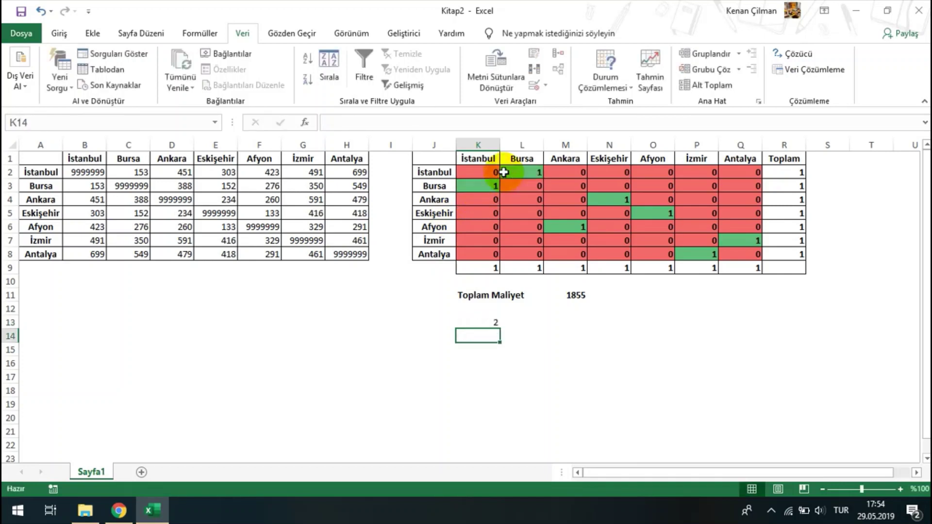
Fill K14:K18 with =K4+M2, =K5+N2, =K6+O2, =K7+P2 and =K8+Q2
{"action": "type", "text": "="}
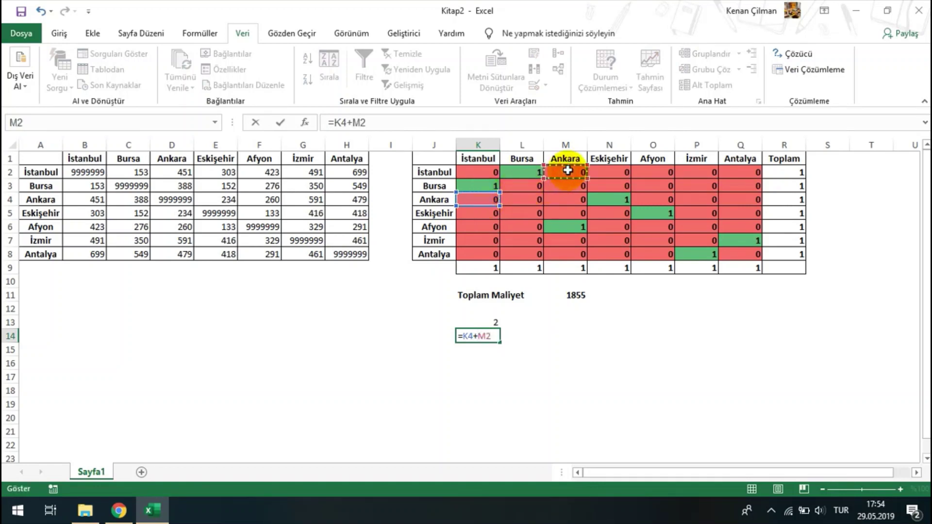
{"action": "key", "text": "Return"}
{"action": "type", "text": "=K5+N2"}
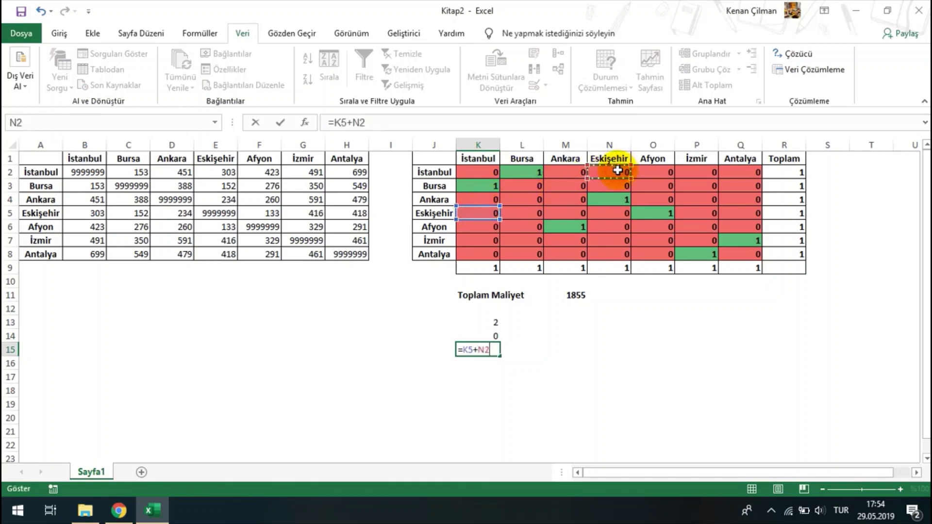
{"action": "key", "text": "Return"}
{"action": "type", "text": "="}
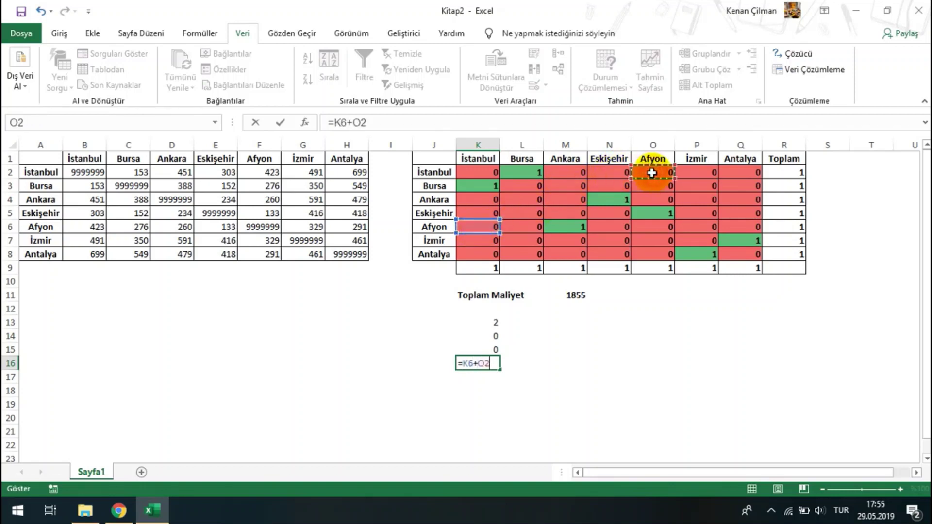
{"action": "key", "text": "Return"}
{"action": "type", "text": "="}
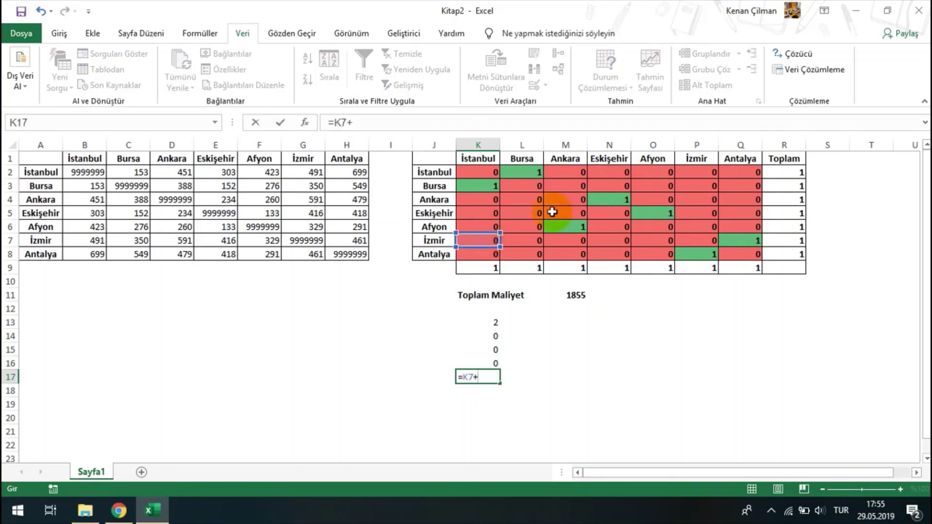
{"action": "key", "text": "Return"}
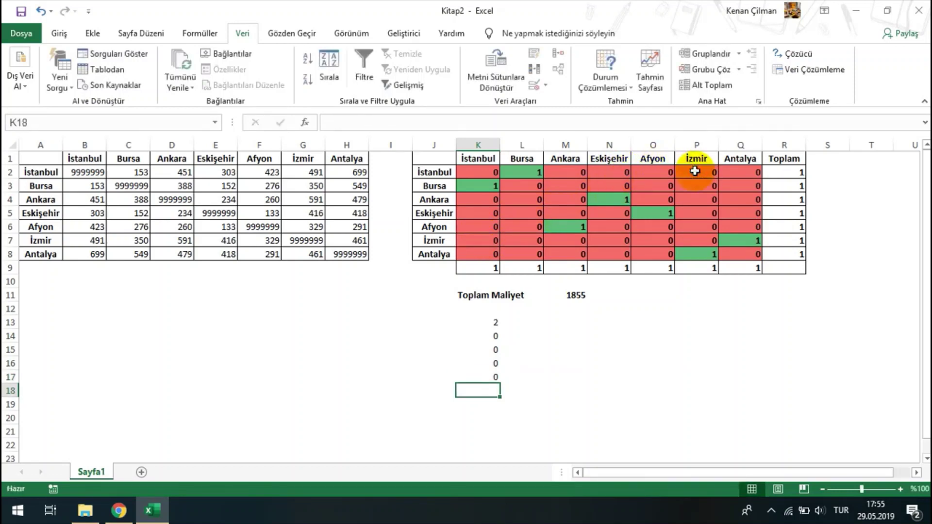
{"action": "type", "text": "="}
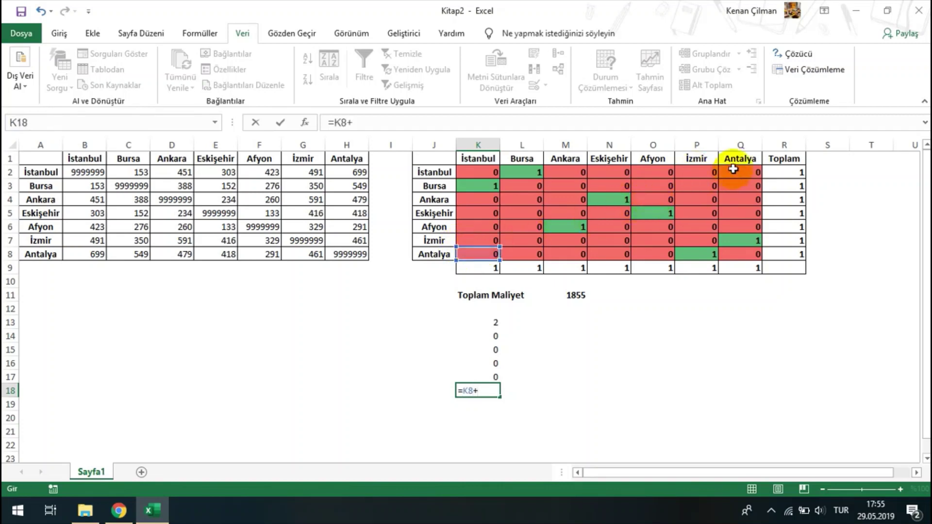
{"action": "key", "text": "Return"}
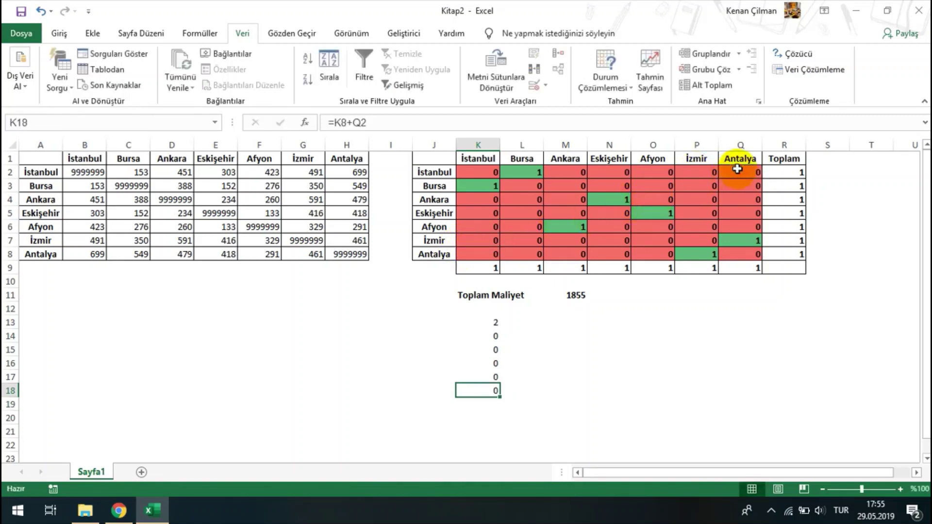
Step back up through the new check formulas to review K13's references
{"action": "key", "text": "F2"}
{"action": "key", "text": "shift+Return"}
{"action": "key", "text": "F2"}
{"action": "key", "text": "shift+Return"}
{"action": "key", "text": "F2"}
{"action": "key", "text": "shift+Return"}
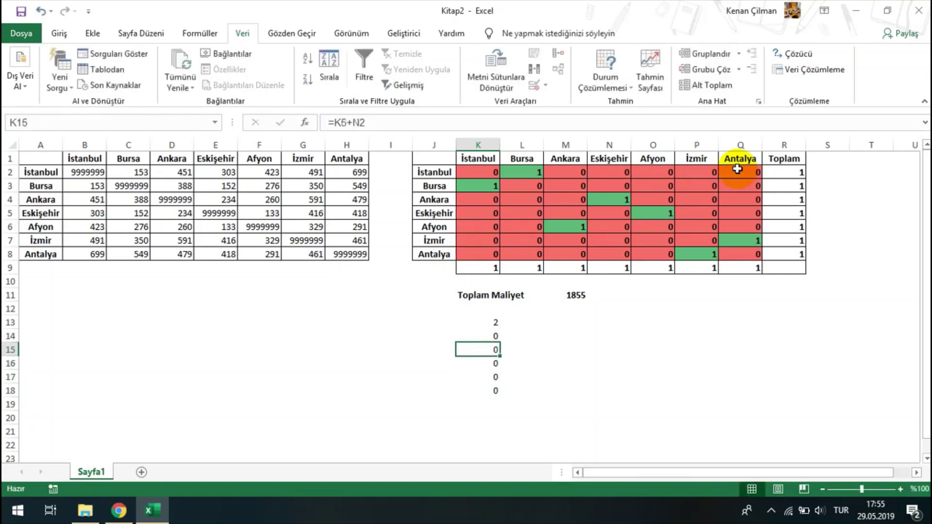
{"action": "key", "text": "shift+Return"}
{"action": "key", "text": "shift+Return"}
{"action": "key", "text": "F2"}
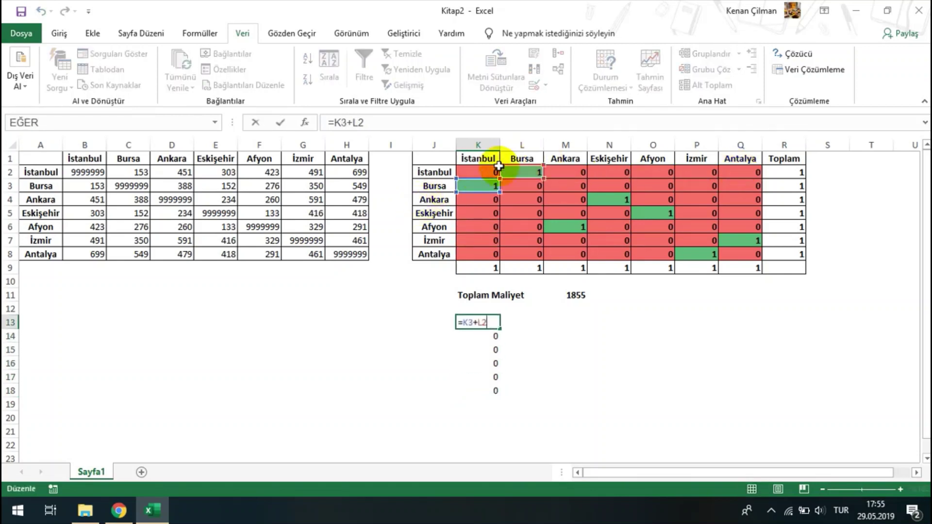
{"action": "key", "text": "Escape"}
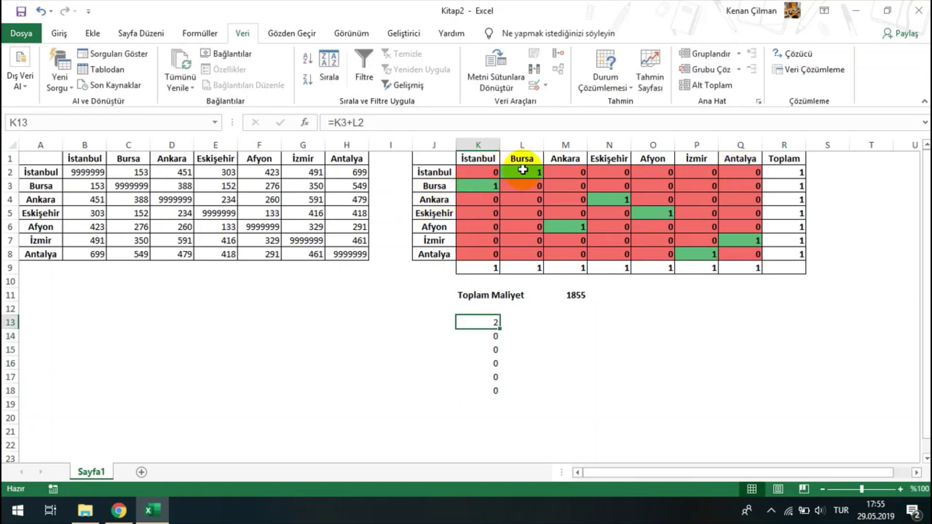
Compare route cells L2 and K3, review the K14 formula, and bring up Solver
{"action": "left_click_drag", "start_coordinate": [445, 186], "coordinate": [487, 183]}
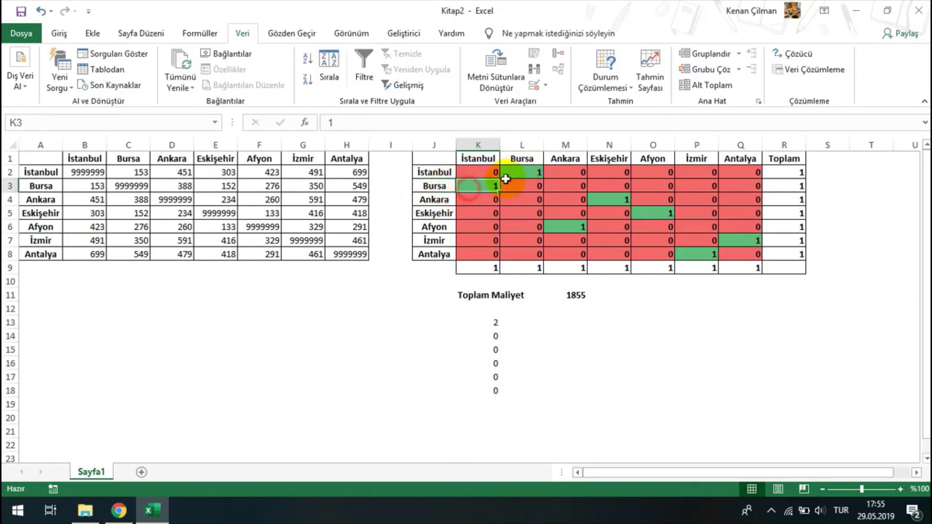
{"action": "left_click", "coordinate": [449, 172]}
{"action": "left_click", "coordinate": [520, 170]}
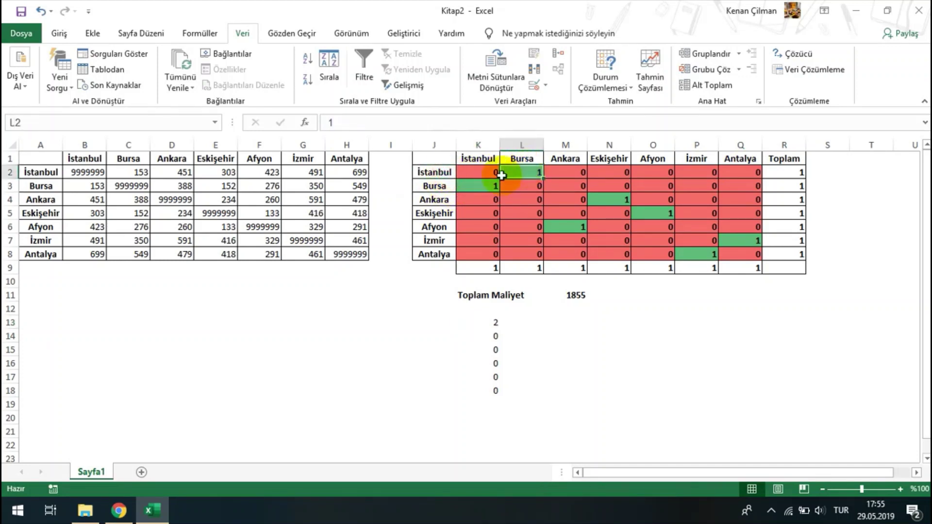
{"action": "left_click", "coordinate": [482, 182]}
{"action": "double_click", "coordinate": [491, 335]}
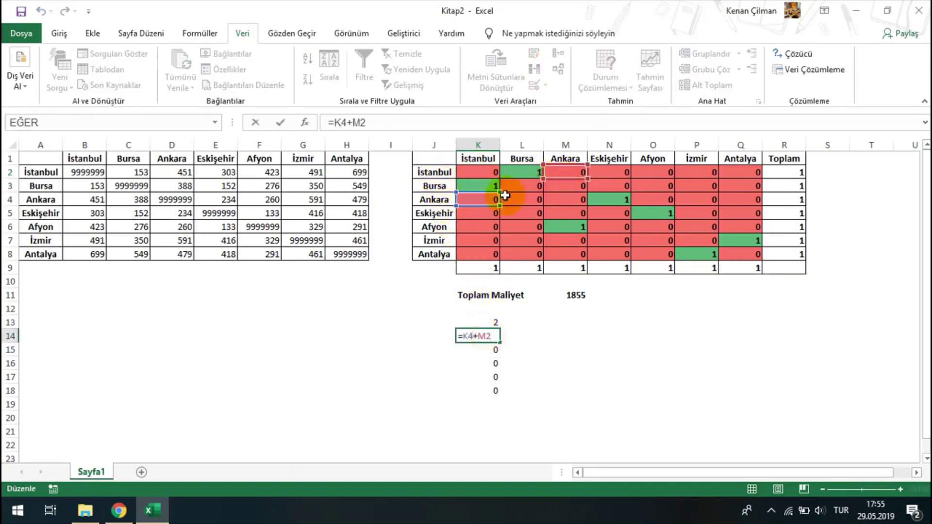
{"action": "double_click", "coordinate": [491, 347]}
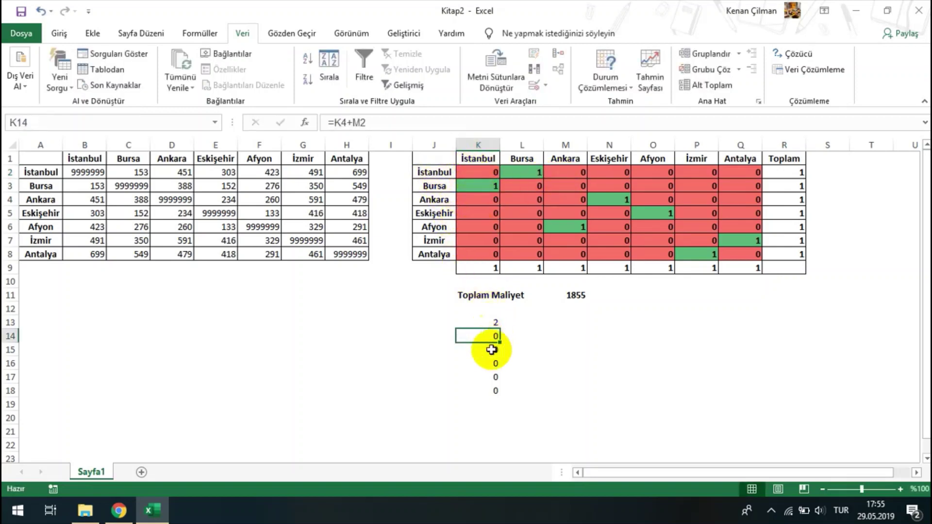
{"action": "key", "text": "Escape"}
{"action": "left_click", "coordinate": [492, 375]}
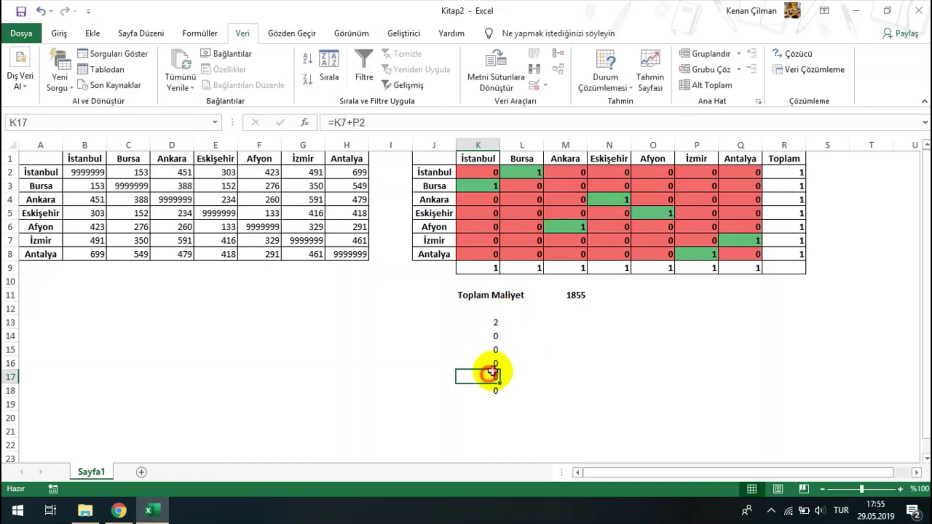
{"action": "left_click", "coordinate": [796, 54]}
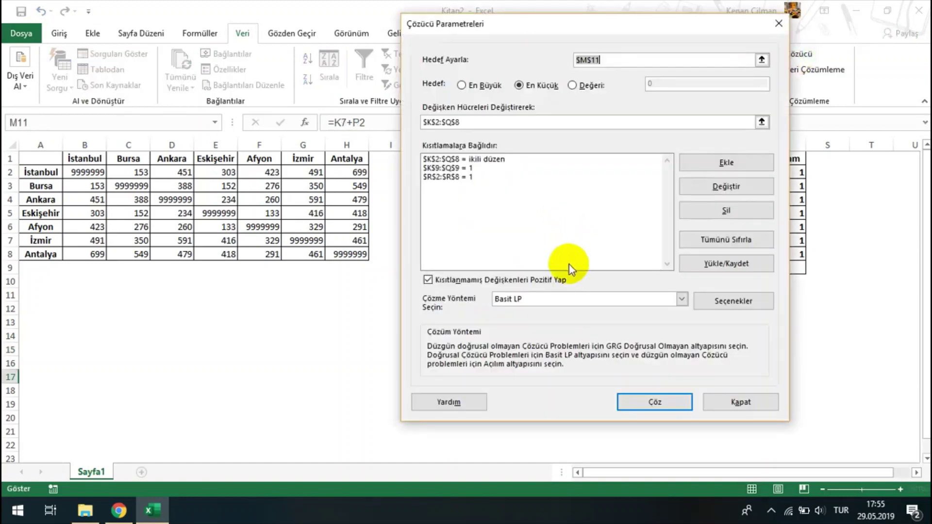
Add the constraint $K$13:$K$18 <= 1 and re-solve, keeping the 2042-cost tour
{"action": "left_click", "coordinate": [719, 176]}
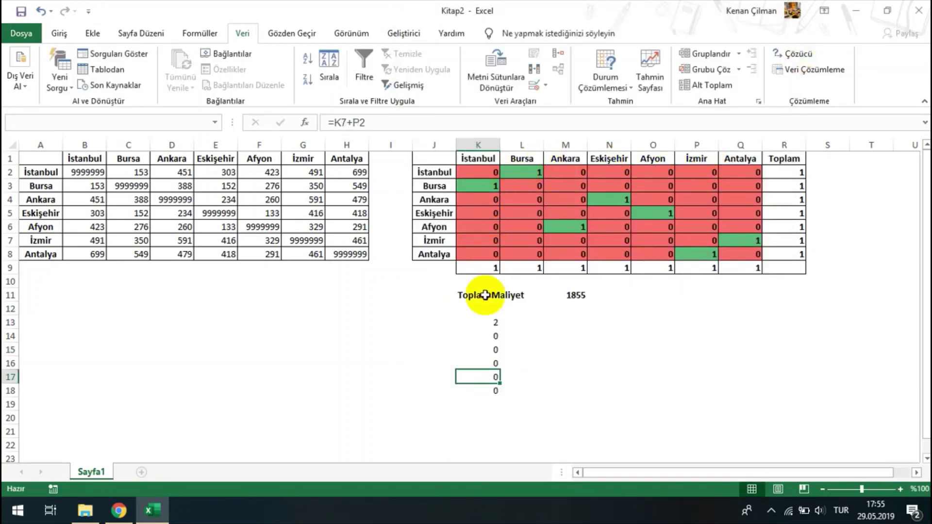
{"action": "left_click_drag", "start_coordinate": [482, 322], "coordinate": [484, 388]}
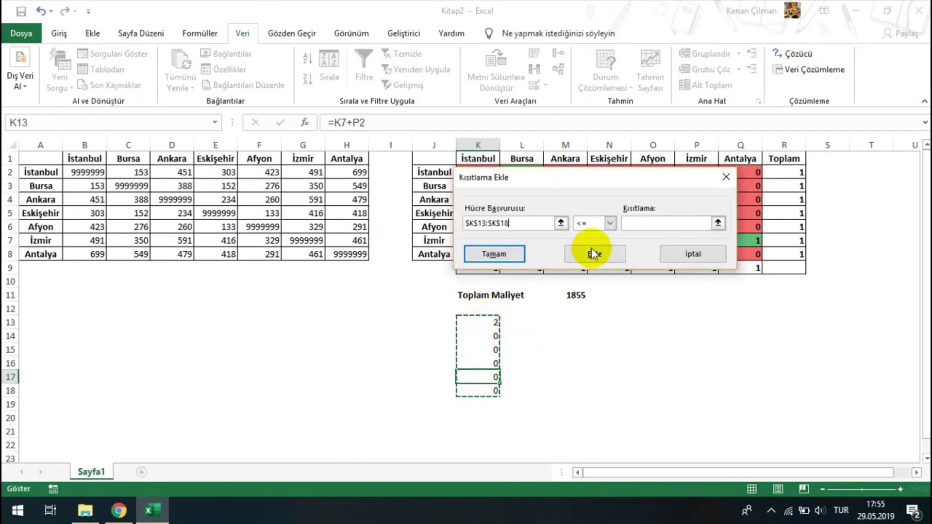
{"action": "left_click", "coordinate": [634, 222]}
{"action": "type", "text": "1"}
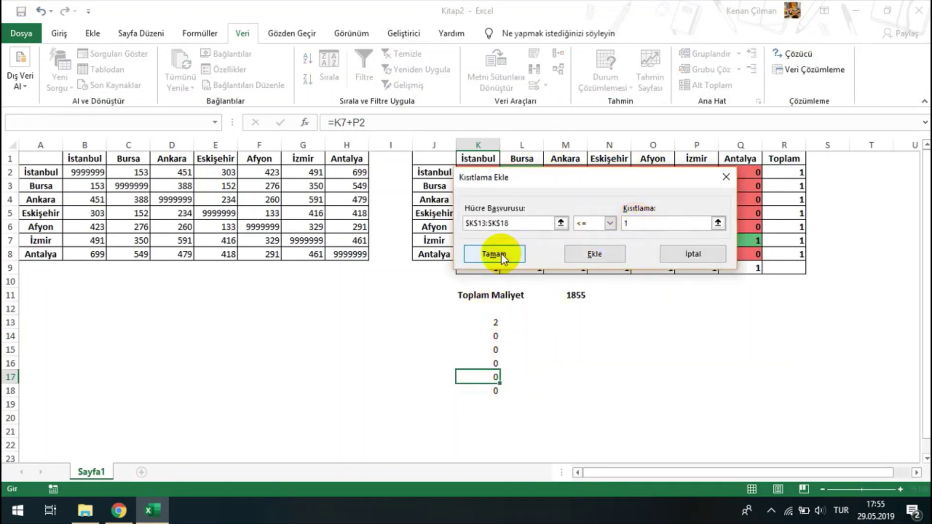
{"action": "left_click", "coordinate": [494, 254]}
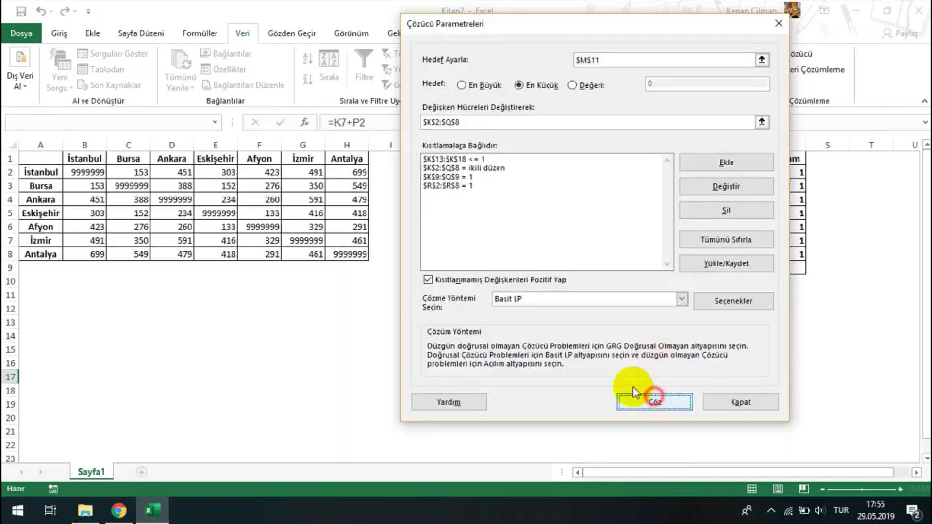
{"action": "left_click", "coordinate": [636, 401]}
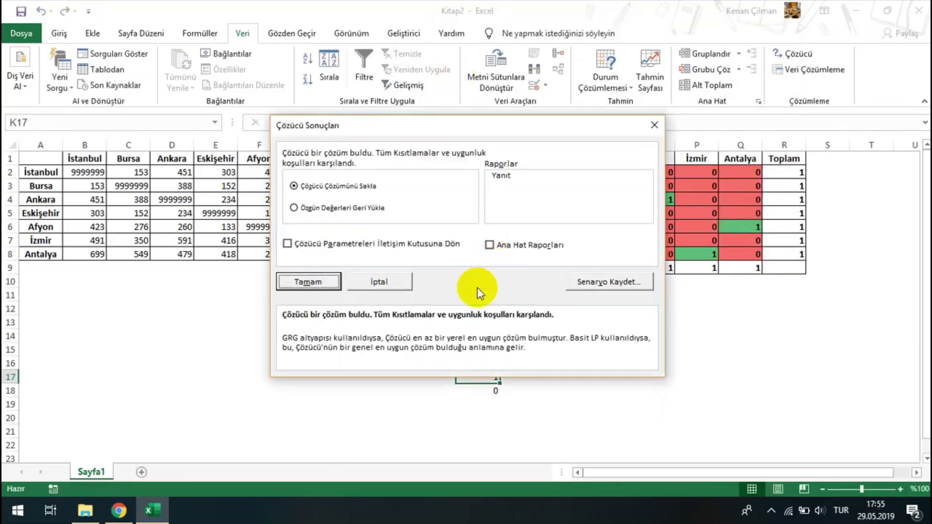
{"action": "left_click", "coordinate": [325, 283]}
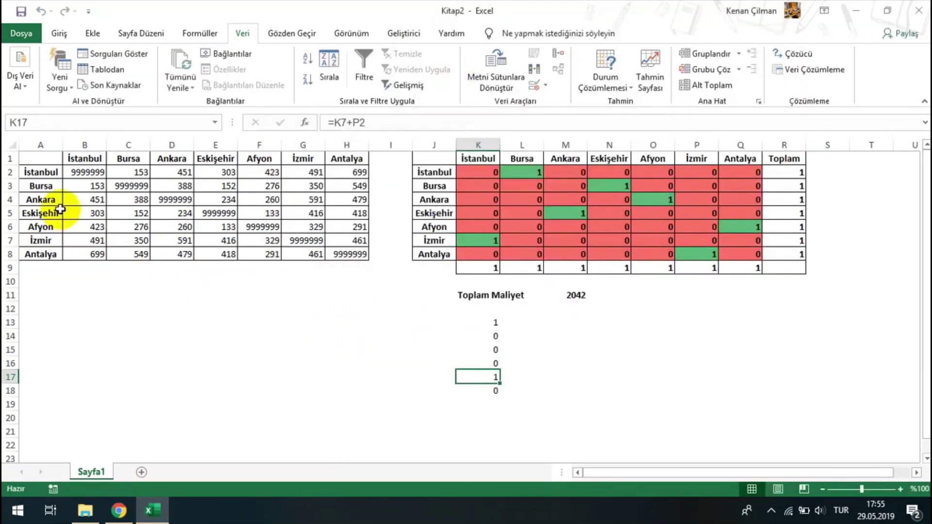
Trace the tour İstanbul→Bursa→Eskişehir→Ankara→Afyon→Antalya→İzmir→İstanbul through the route table
{"action": "left_click", "coordinate": [433, 175]}
{"action": "left_click", "coordinate": [516, 170]}
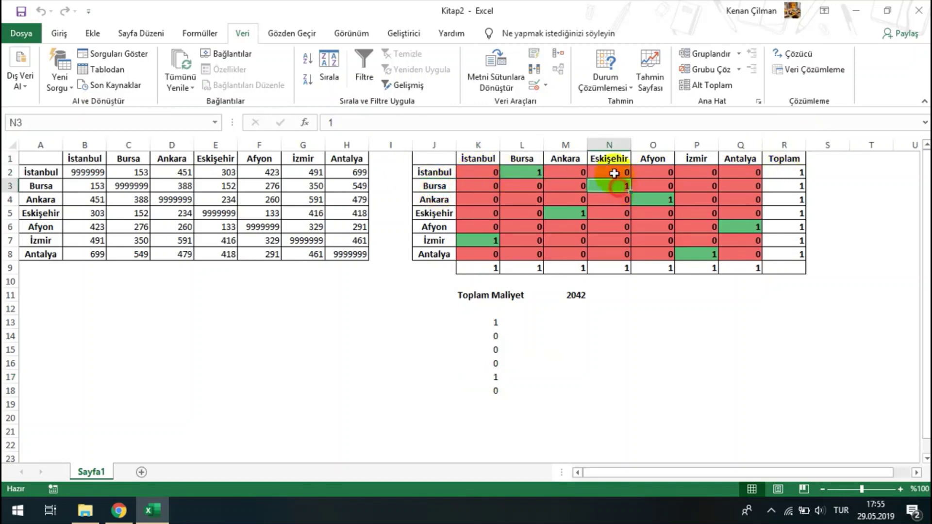
{"action": "left_click", "coordinate": [596, 160]}
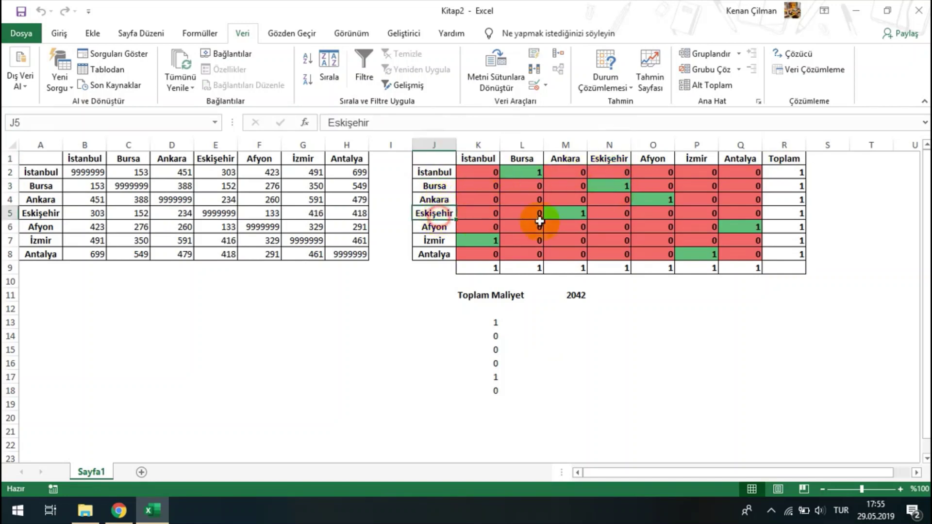
{"action": "left_click", "coordinate": [566, 213]}
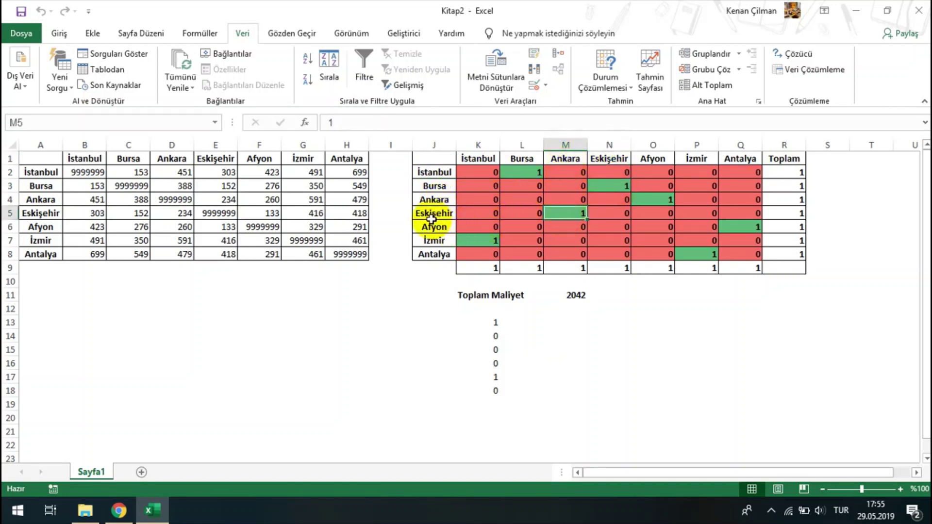
{"action": "left_click", "coordinate": [433, 200]}
{"action": "left_click", "coordinate": [640, 198]}
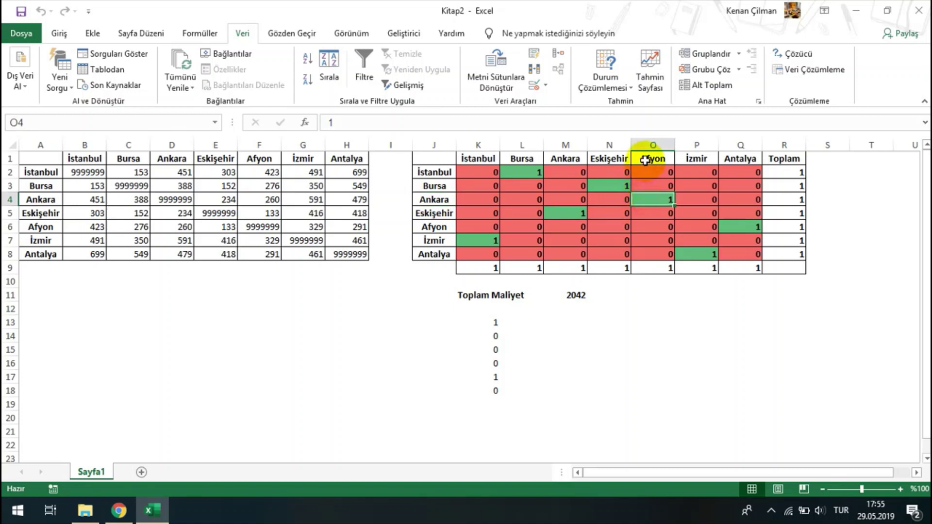
{"action": "left_click", "coordinate": [433, 227]}
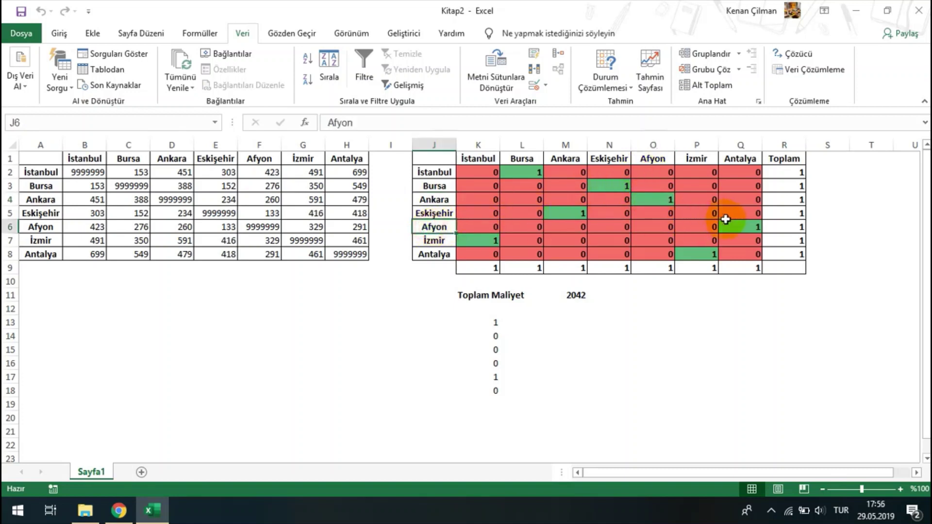
{"action": "left_click", "coordinate": [741, 227]}
{"action": "left_click", "coordinate": [419, 241]}
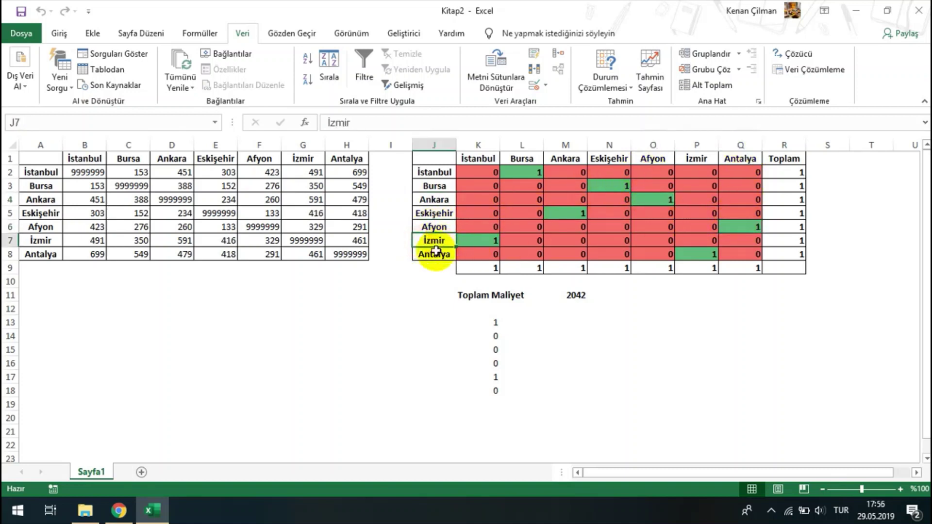
{"action": "left_click", "coordinate": [435, 252]}
{"action": "left_click", "coordinate": [710, 255]}
{"action": "left_click", "coordinate": [440, 241]}
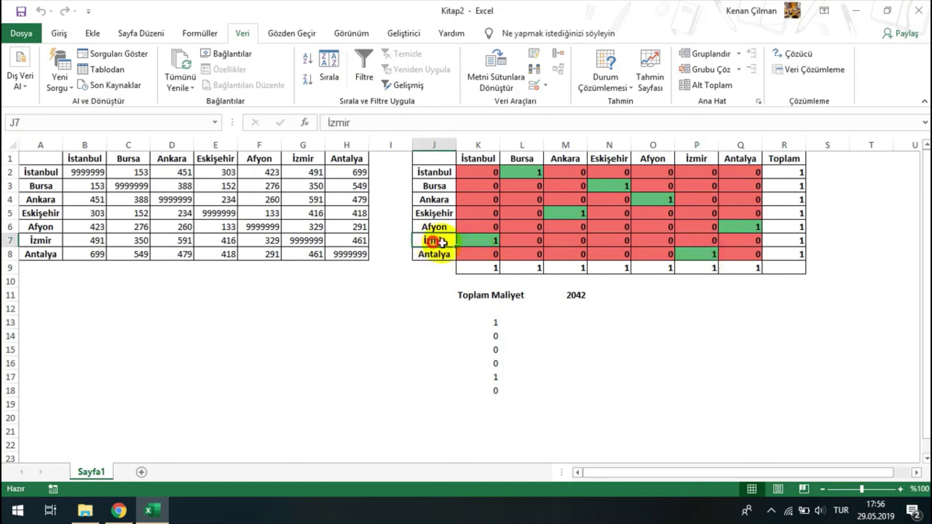
{"action": "left_click", "coordinate": [478, 186]}
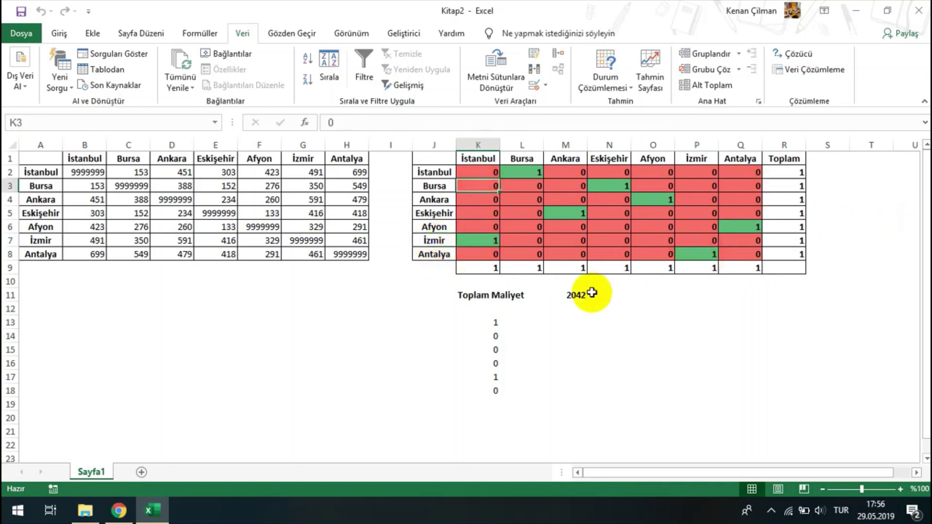
Inspect the M11 total cost formula, confirming it still gives 2042
{"action": "left_click", "coordinate": [573, 294]}
{"action": "key", "text": "F2"}
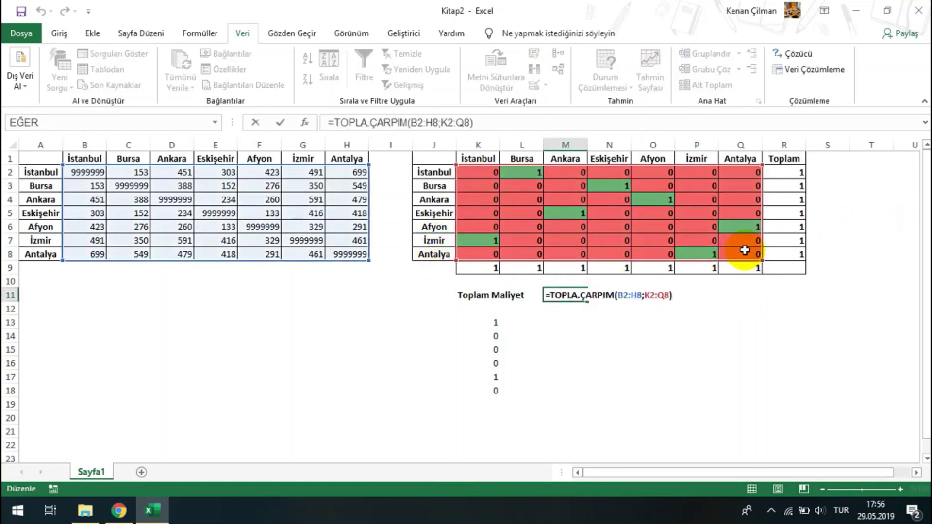
{"action": "key", "text": "ctrl+Return"}
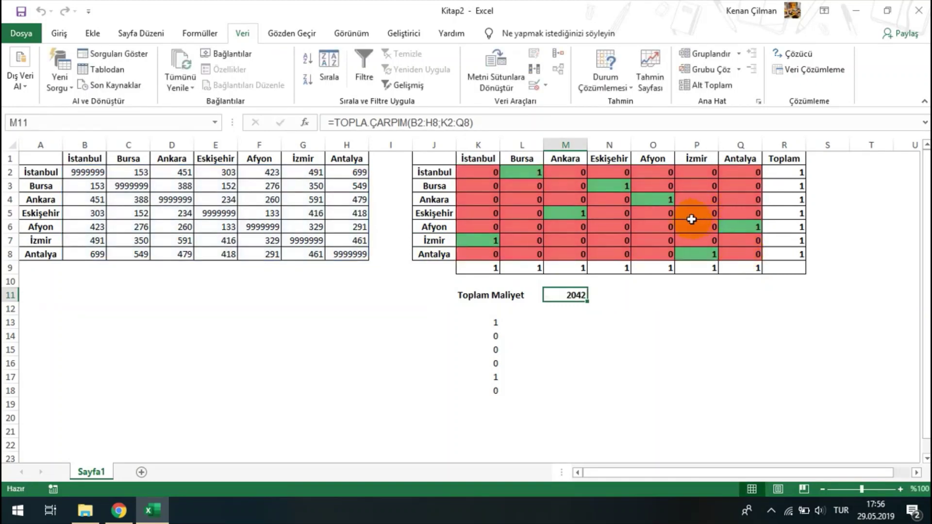
View the 2,069 km Google Maps multi-stop İstanbul tour, then return to Excel
{"action": "left_click", "coordinate": [119, 511]}
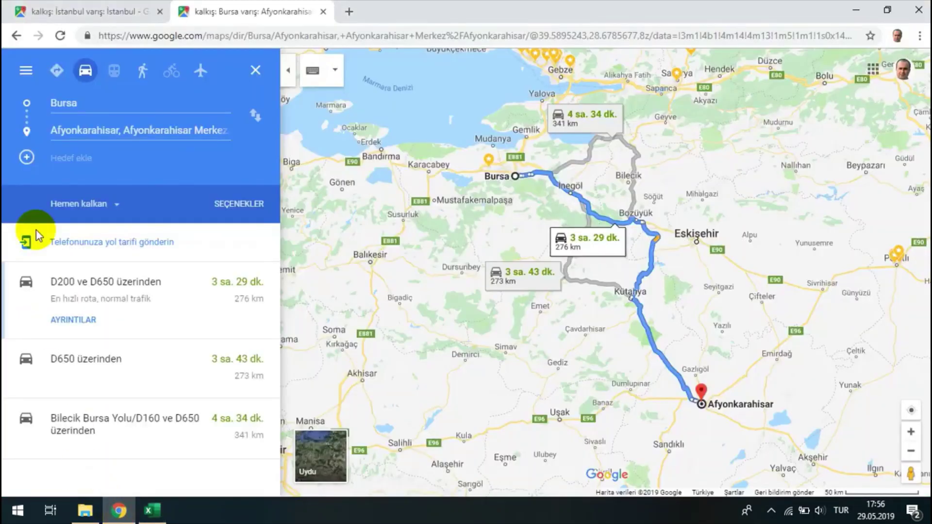
{"action": "left_click", "coordinate": [72, 5]}
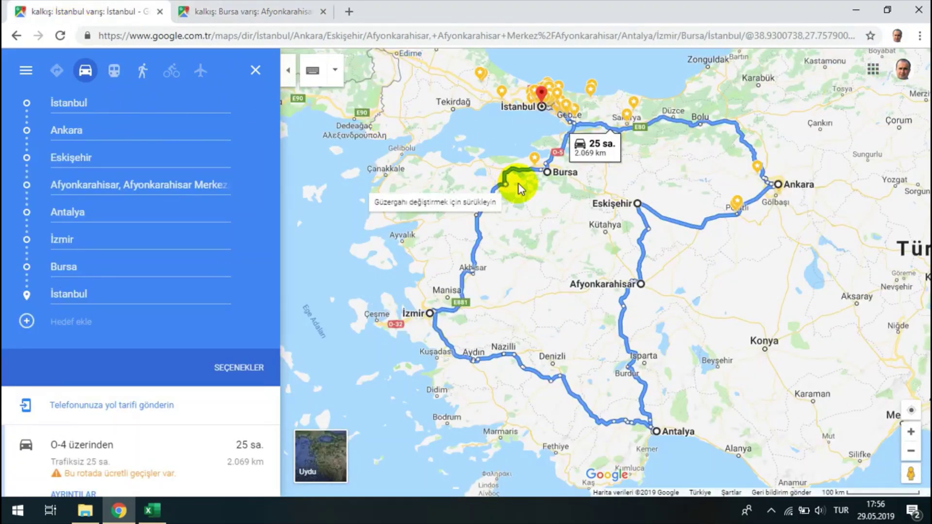
{"action": "key", "text": "alt+Tab"}
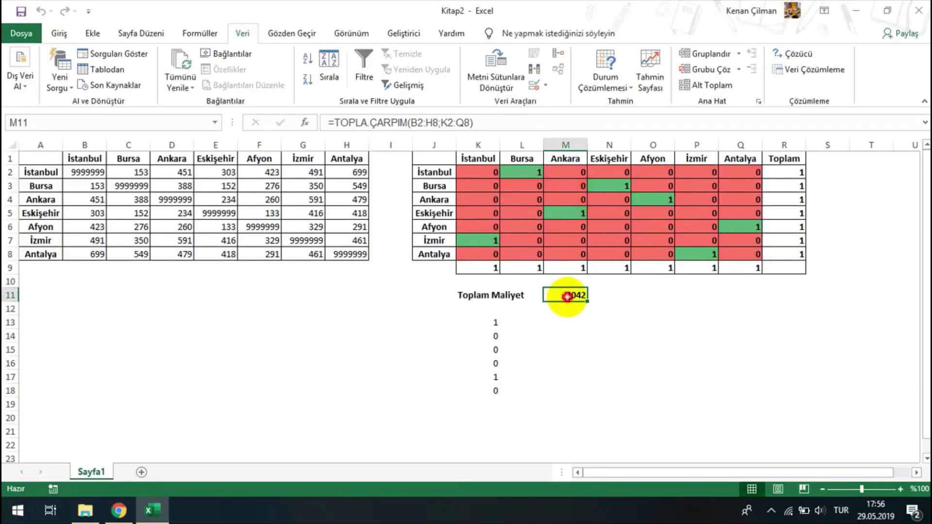
{"action": "left_click_drag", "start_coordinate": [495, 295], "coordinate": [566, 295]}
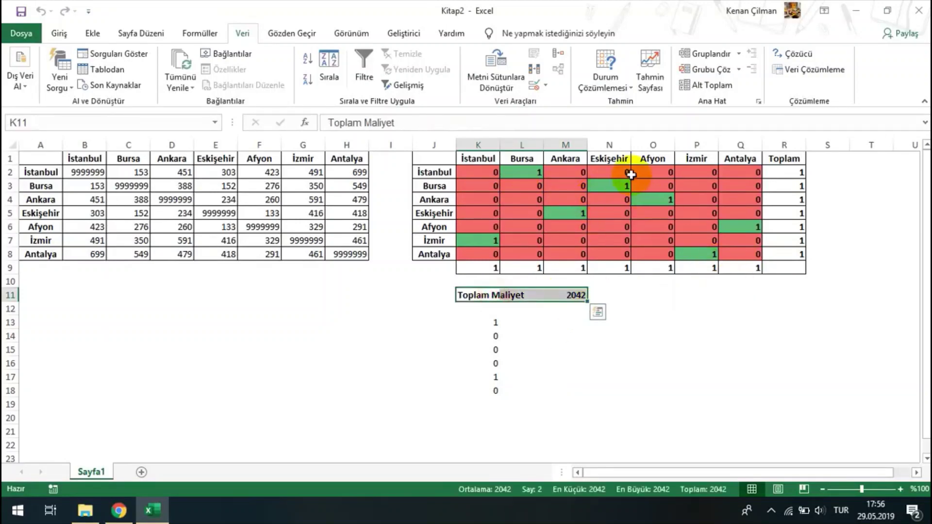
{"action": "key", "text": "alt+Tab"}
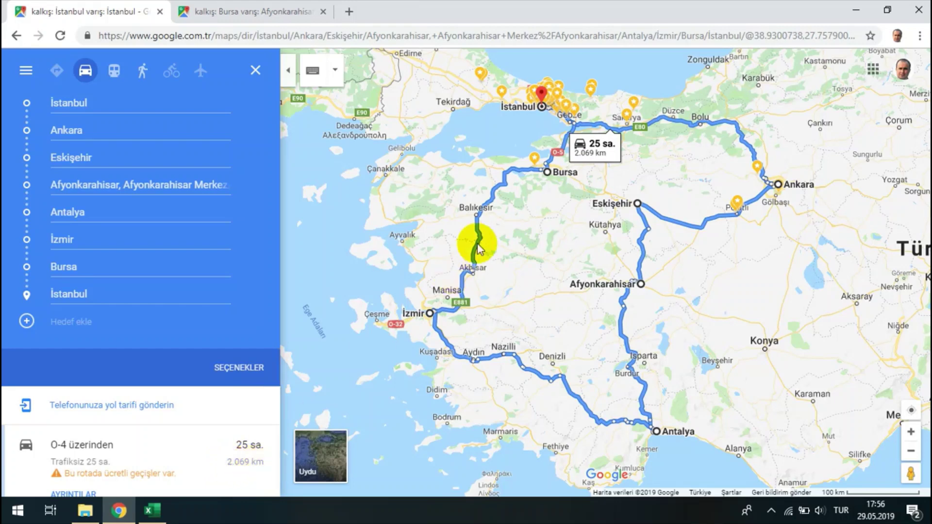
{"action": "key", "text": "alt+Tab"}
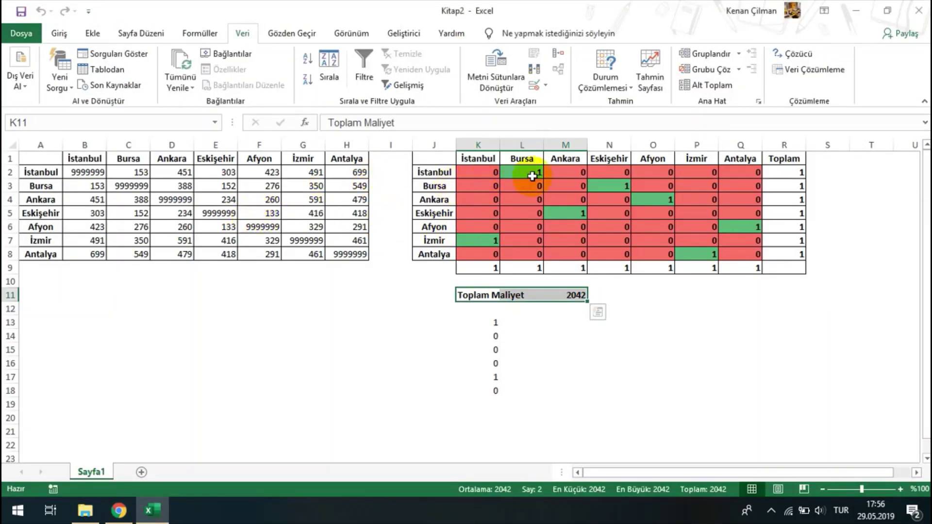
Enter İstanbul, Bursa and Eskişehir as the first three stops in T2:T4
{"action": "left_click", "coordinate": [448, 176]}
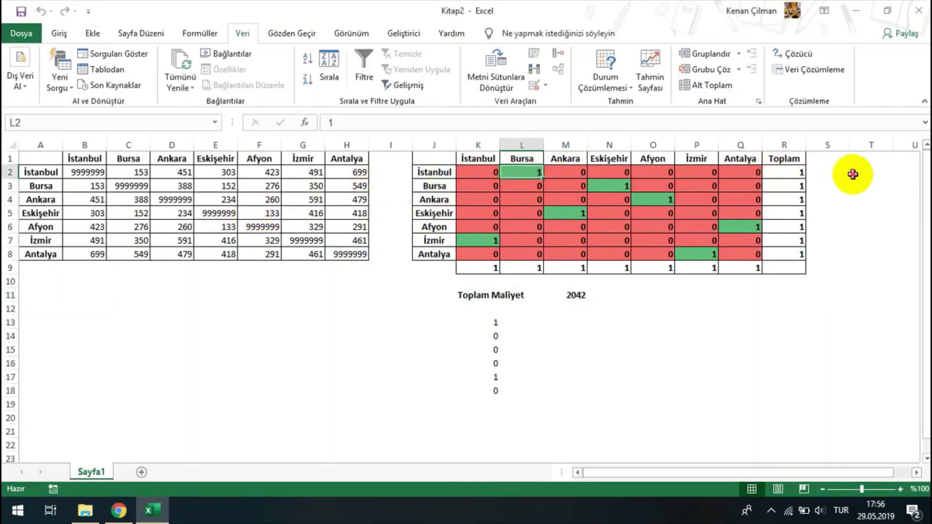
{"action": "left_click", "coordinate": [869, 173]}
{"action": "type", "text": "İstanbul"}
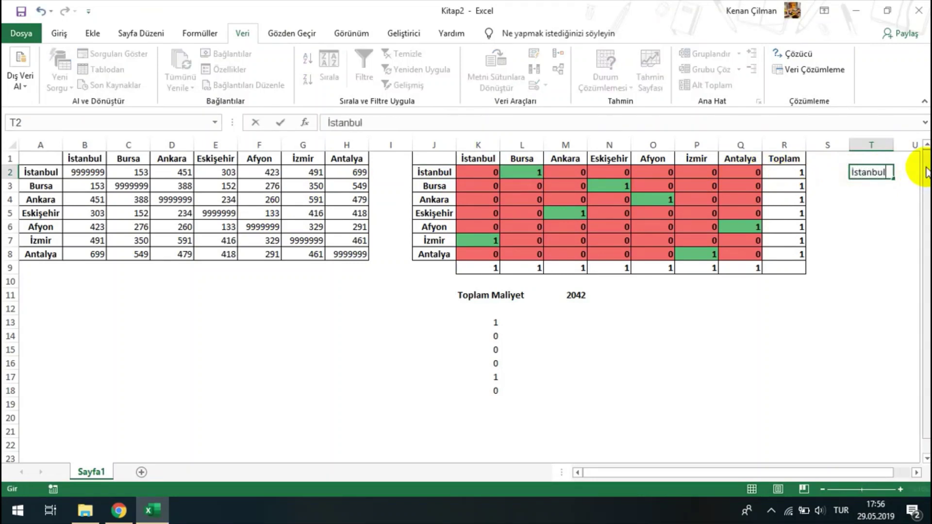
{"action": "key", "text": "Return"}
{"action": "type", "text": "Bursa"}
{"action": "key", "text": "Return"}
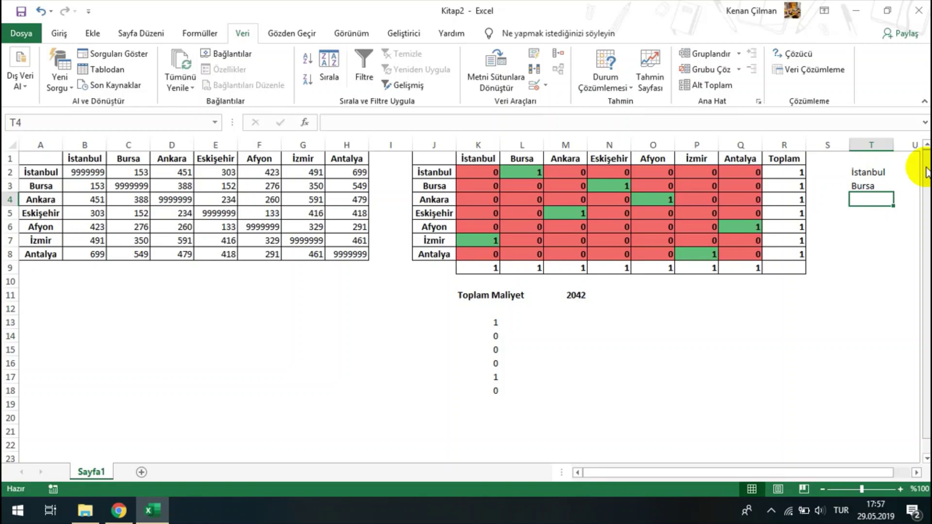
{"action": "type", "text": "Eskişehir"}
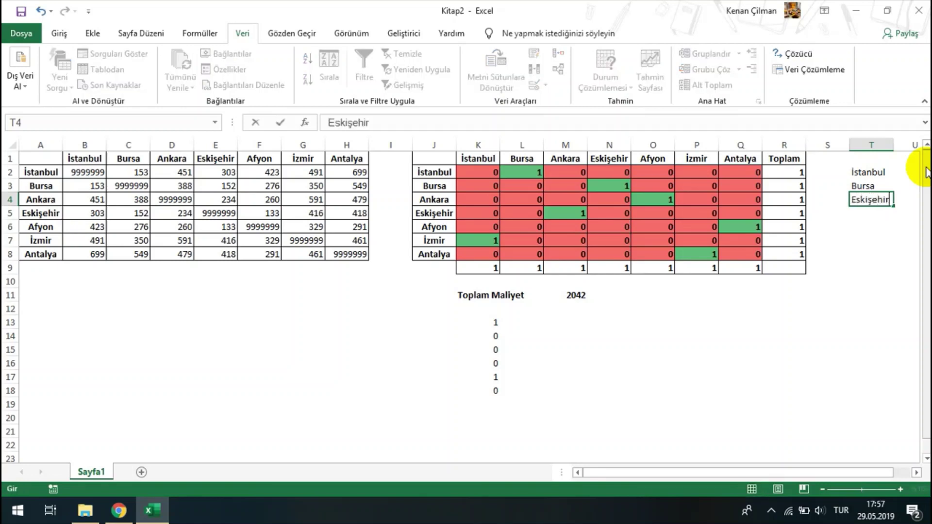
{"action": "key", "text": "Return"}
Copy Ankara and Afyon from the column headers into T5 and T6
{"action": "left_click", "coordinate": [445, 188]}
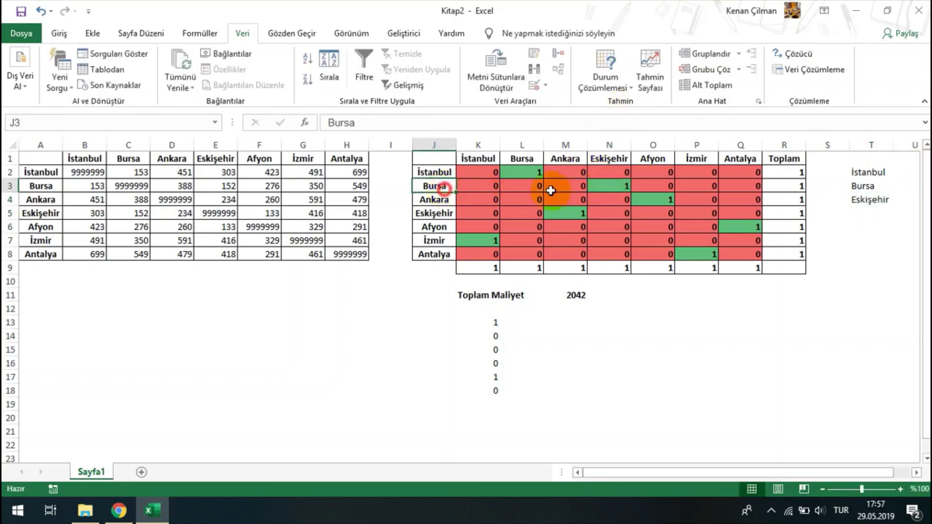
{"action": "left_click", "coordinate": [609, 158]}
{"action": "left_click", "coordinate": [434, 213]}
{"action": "left_click", "coordinate": [566, 213]}
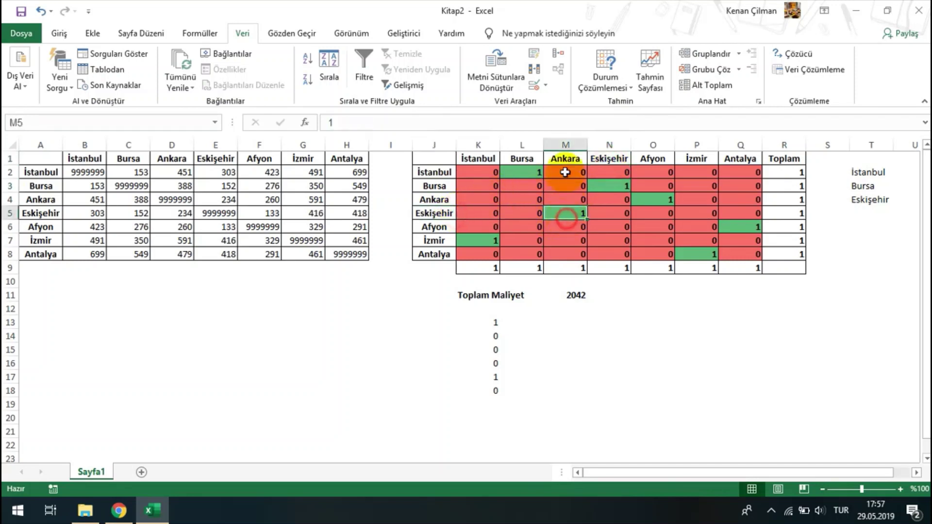
{"action": "left_click", "coordinate": [565, 158]}
{"action": "key", "text": "ctrl+c"}
{"action": "left_click", "coordinate": [864, 214]}
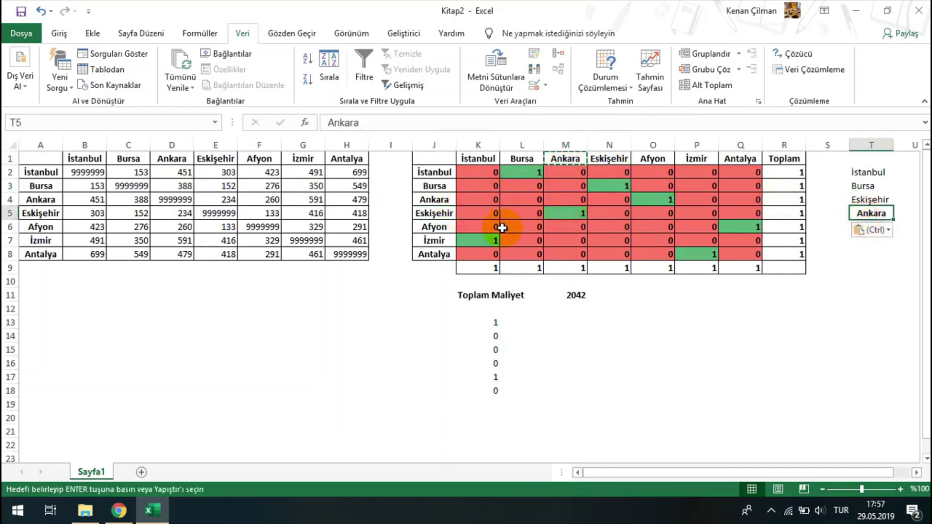
{"action": "left_click", "coordinate": [435, 199]}
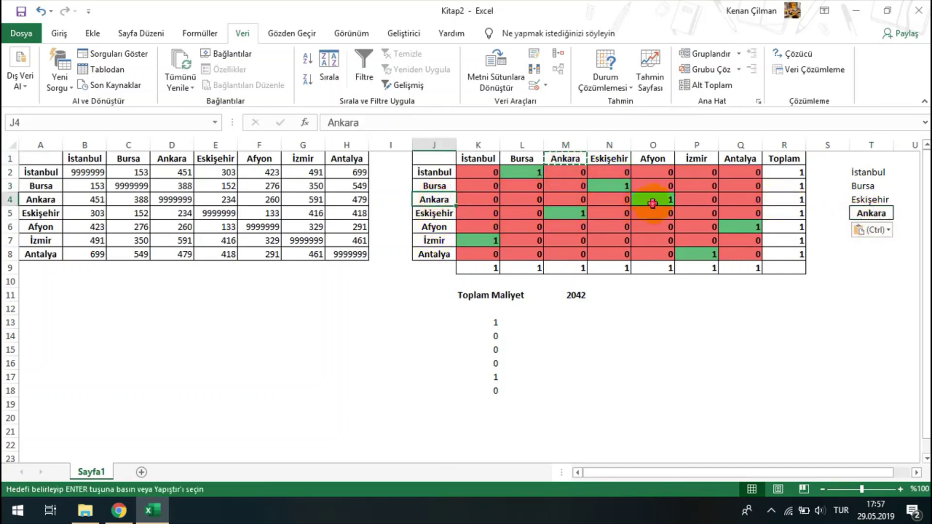
{"action": "left_click", "coordinate": [651, 158]}
{"action": "key", "text": "ctrl+c"}
{"action": "left_click", "coordinate": [863, 227]}
{"action": "key", "text": "ctrl+v"}
Copy Antalya and İzmir from the headers into T7 and T8
{"action": "left_click", "coordinate": [503, 226]}
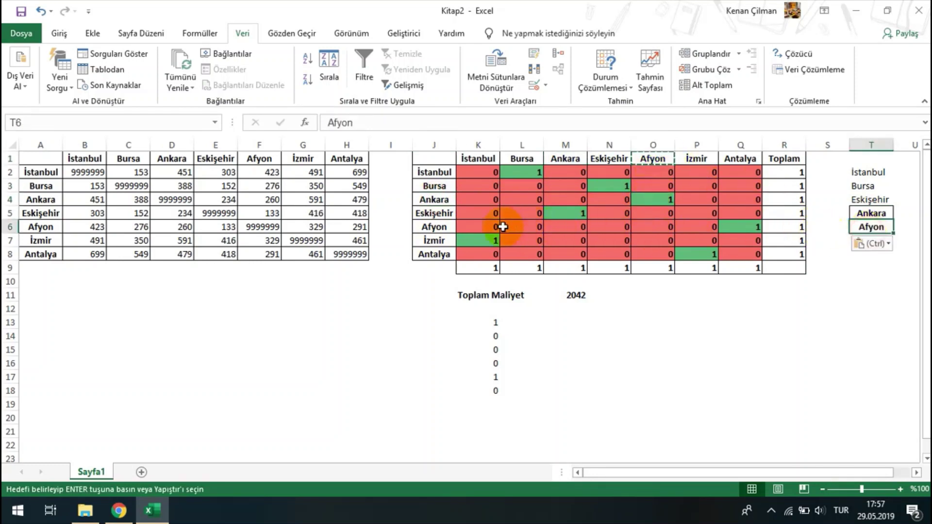
{"action": "left_click", "coordinate": [739, 158]}
{"action": "key", "text": "ctrl+c"}
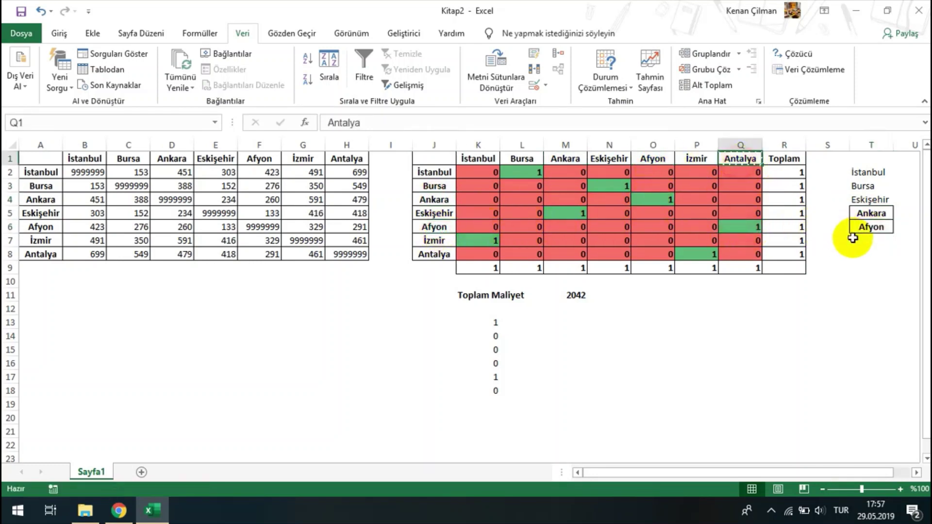
{"action": "left_click", "coordinate": [872, 238]}
{"action": "key", "text": "ctrl+v"}
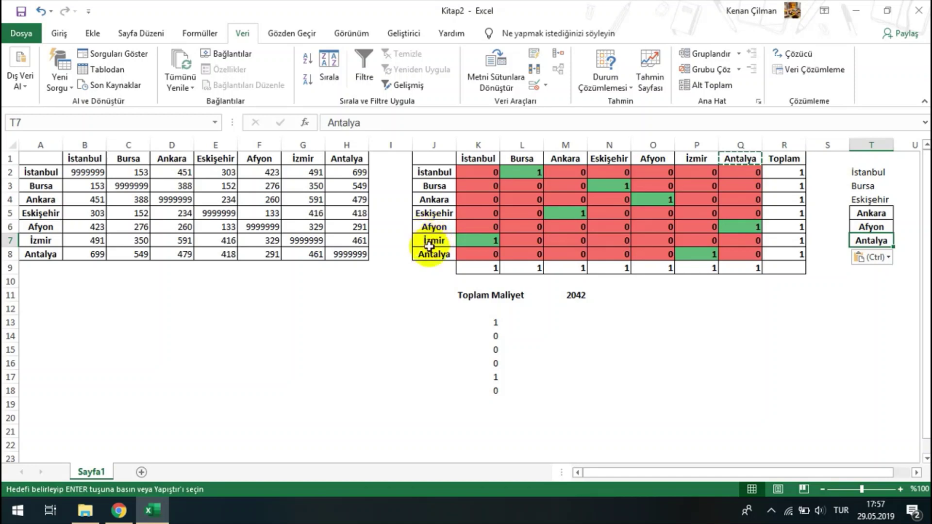
{"action": "left_click", "coordinate": [429, 246]}
{"action": "left_click", "coordinate": [699, 158]}
{"action": "key", "text": "ctrl+c"}
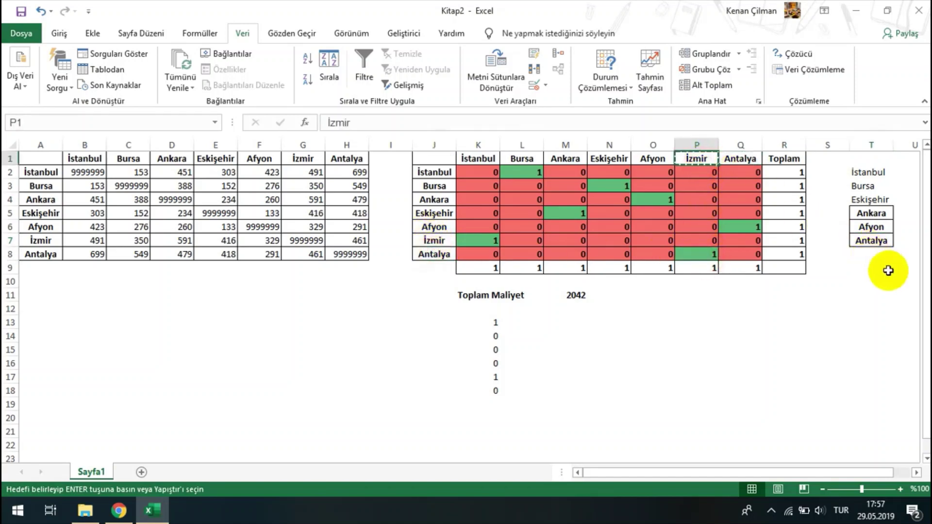
{"action": "left_click", "coordinate": [871, 254]}
{"action": "key", "text": "ctrl+v"}
Close the tour with İstanbul in T9 and pick up the cell formatting with Format Painter
{"action": "left_click", "coordinate": [427, 255]}
{"action": "left_click", "coordinate": [446, 241]}
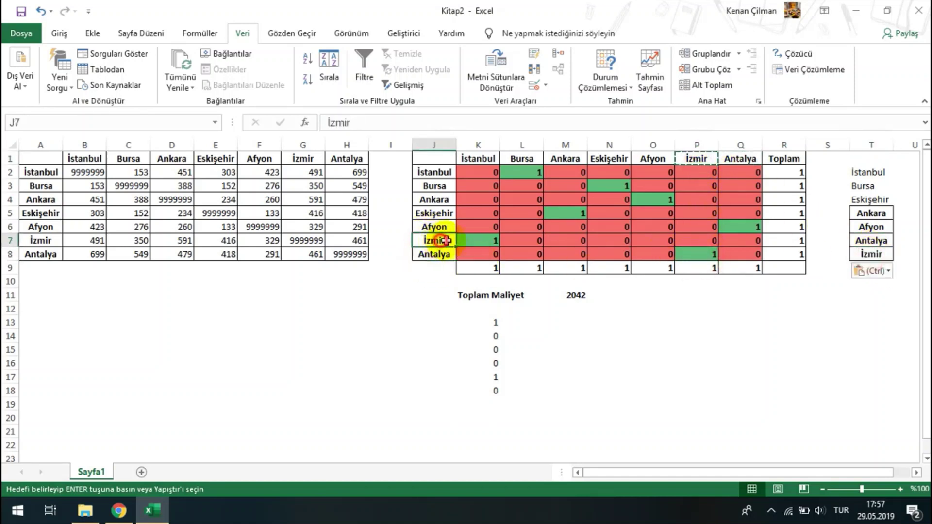
{"action": "left_click", "coordinate": [478, 158]}
{"action": "key", "text": "ctrl+c"}
{"action": "left_click", "coordinate": [871, 268]}
{"action": "key", "text": "ctrl+v"}
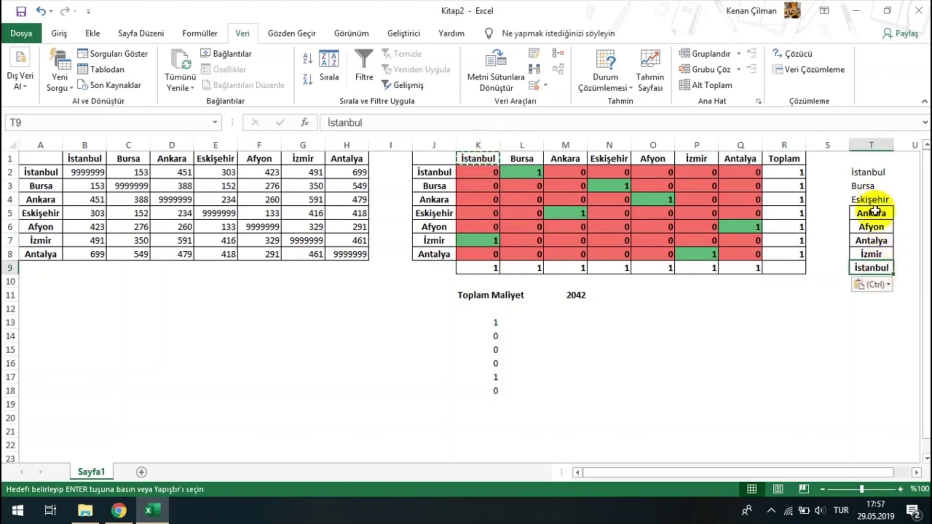
{"action": "left_click", "coordinate": [58, 33]}
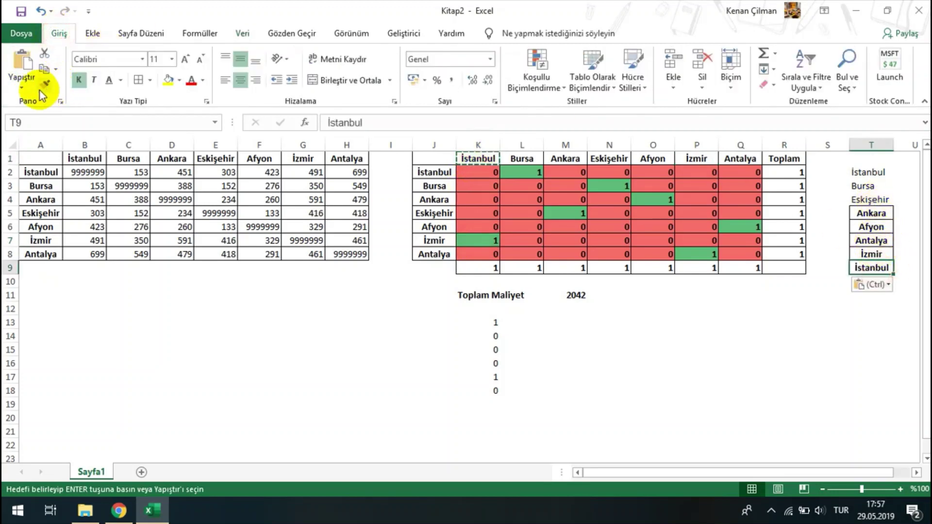
{"action": "left_click", "coordinate": [45, 84]}
Apply the copied format to T2:T3 and move Bursa and Eskişehir up the Google Maps stop list
{"action": "left_click_drag", "start_coordinate": [871, 186], "coordinate": [871, 172]}
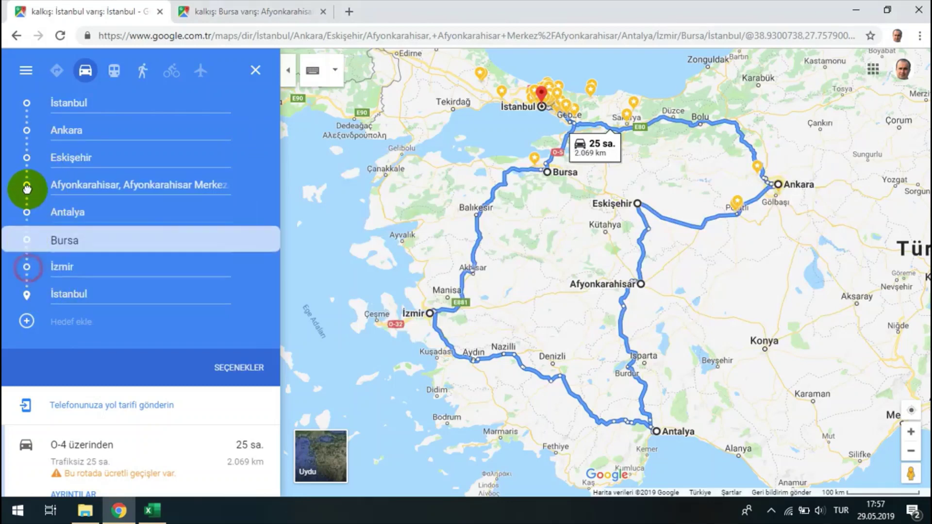
{"action": "left_click_drag", "start_coordinate": [27, 266], "coordinate": [25, 133]}
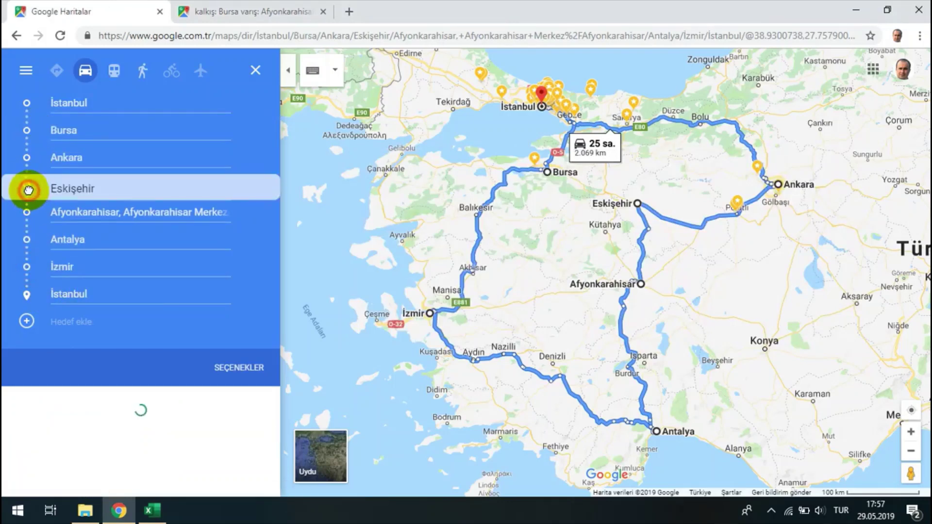
{"action": "left_click_drag", "start_coordinate": [32, 194], "coordinate": [25, 155]}
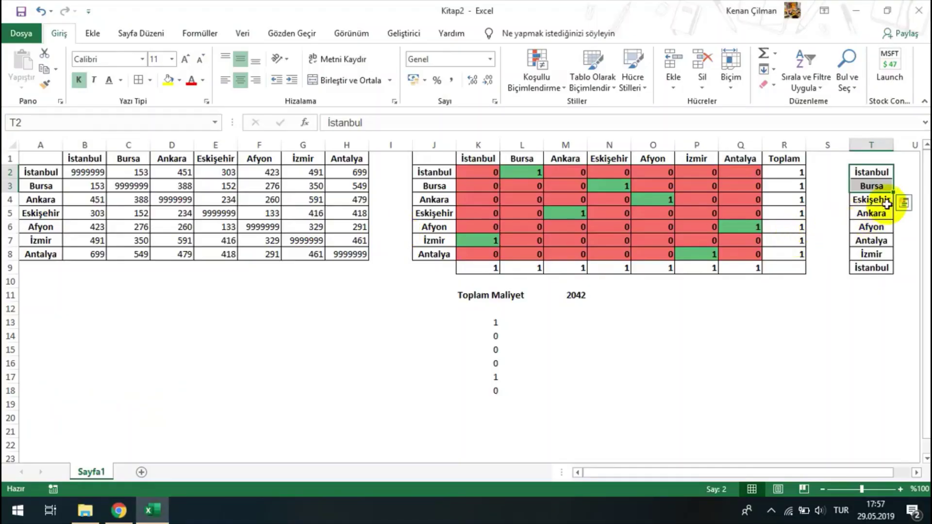
{"action": "left_click", "coordinate": [884, 203]}
{"action": "left_click_drag", "start_coordinate": [882, 215], "coordinate": [882, 240]}
Compare the 2,041 km Google Maps route total with Excel's 2042 total cost
{"action": "key", "text": "alt+Tab"}
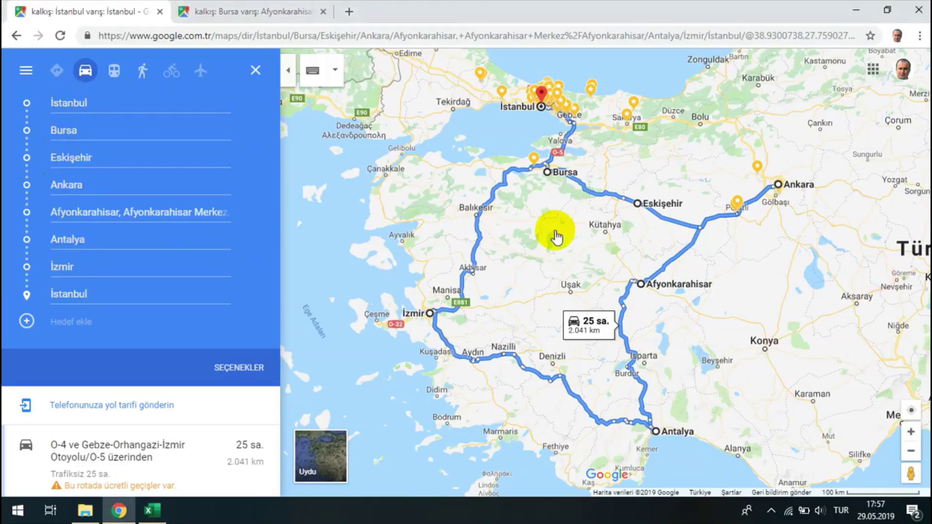
{"action": "left_click", "coordinate": [246, 328]}
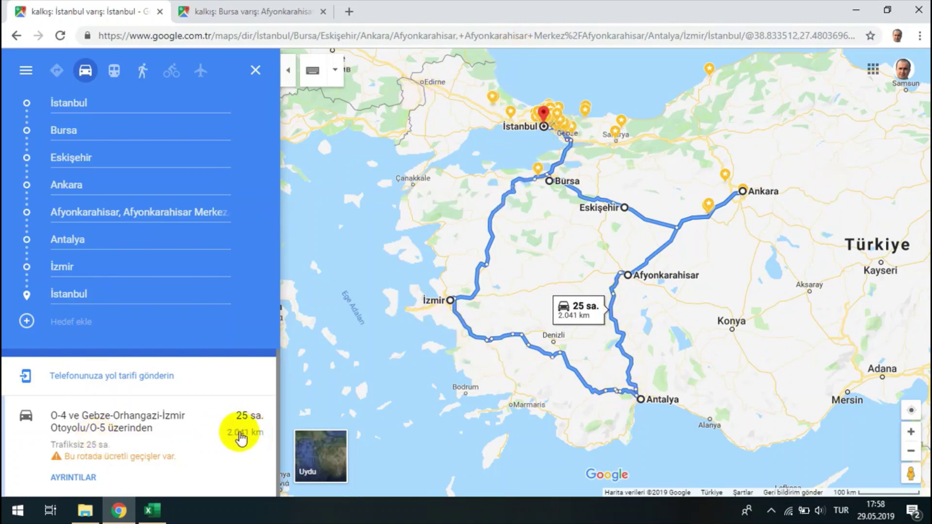
{"action": "key", "text": "alt+Tab"}
{"action": "left_click", "coordinate": [564, 296]}
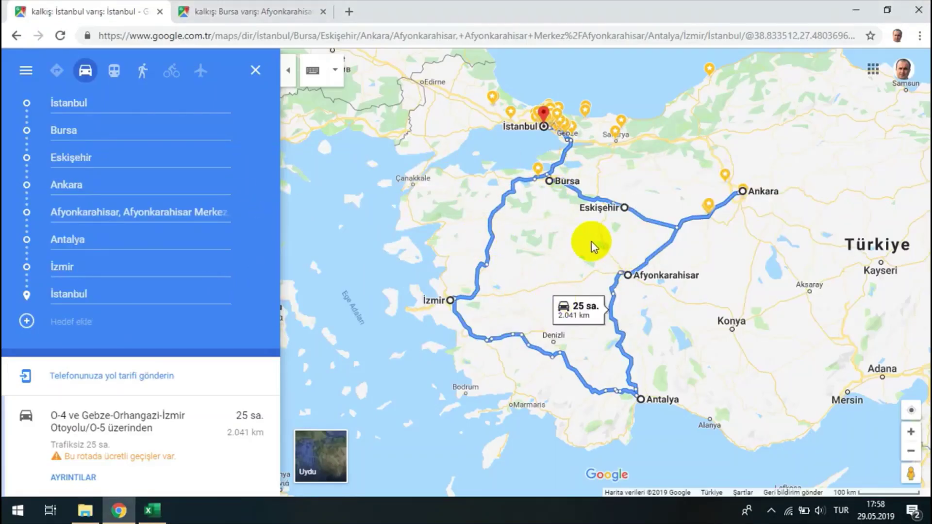
{"action": "key", "text": "alt+Tab"}
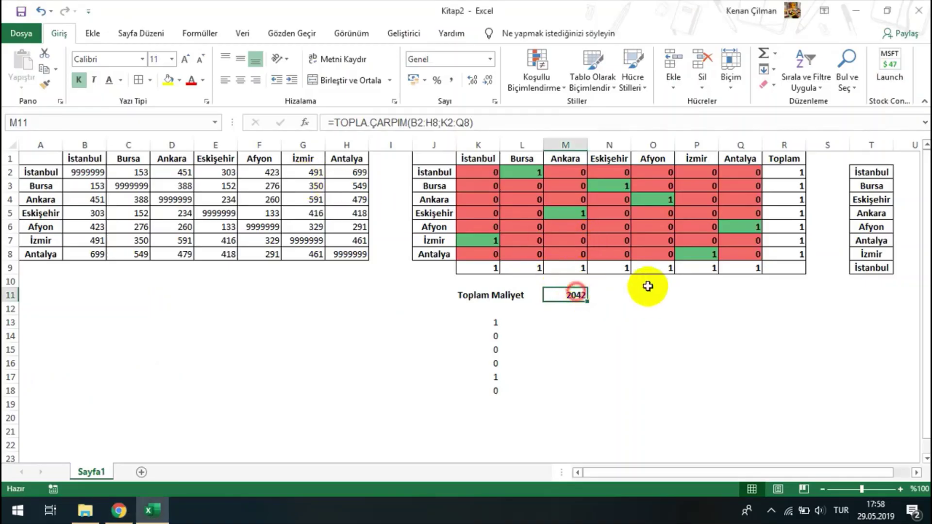
Enter the Google Maps total 2069 in N11 beside the 2042 total cost
{"action": "key", "text": "F2"}
{"action": "key", "text": "Escape"}
{"action": "left_click", "coordinate": [767, 310]}
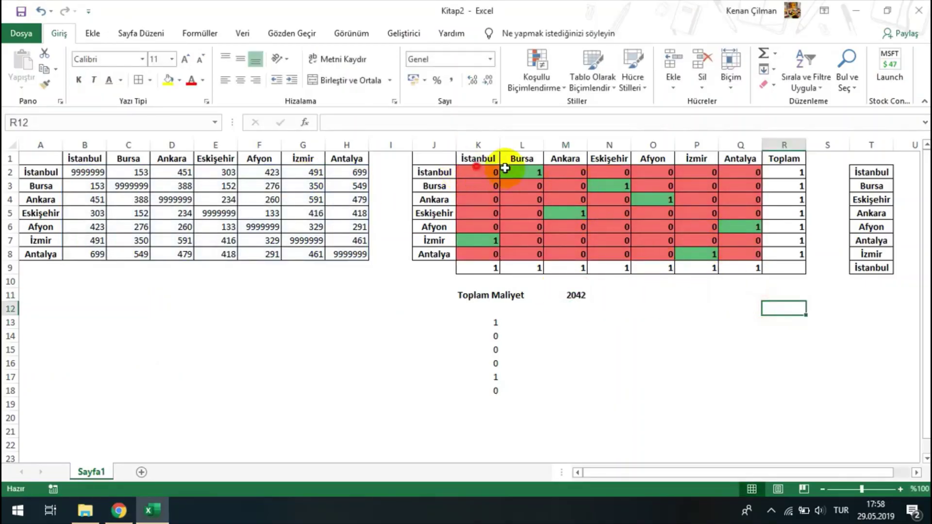
{"action": "left_click_drag", "start_coordinate": [497, 171], "coordinate": [742, 256]}
{"action": "left_click", "coordinate": [718, 247]}
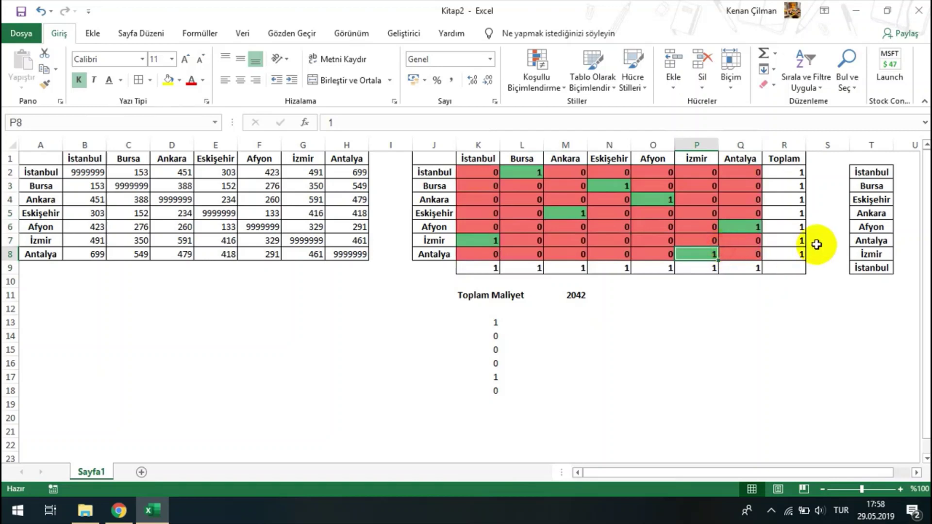
{"action": "left_click", "coordinate": [573, 286]}
{"action": "key", "text": "Down"}
{"action": "key", "text": "Right"}
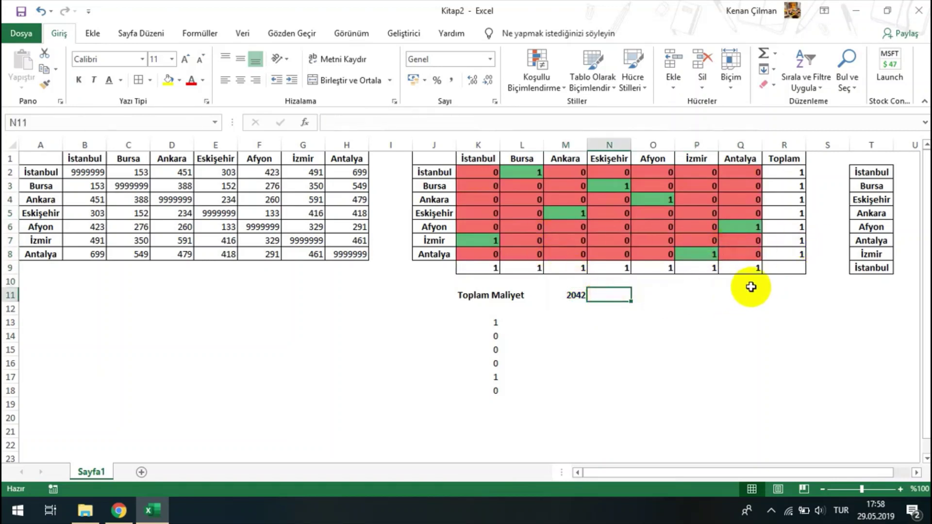
{"action": "type", "text": "2069"}
{"action": "key", "text": "Tab"}
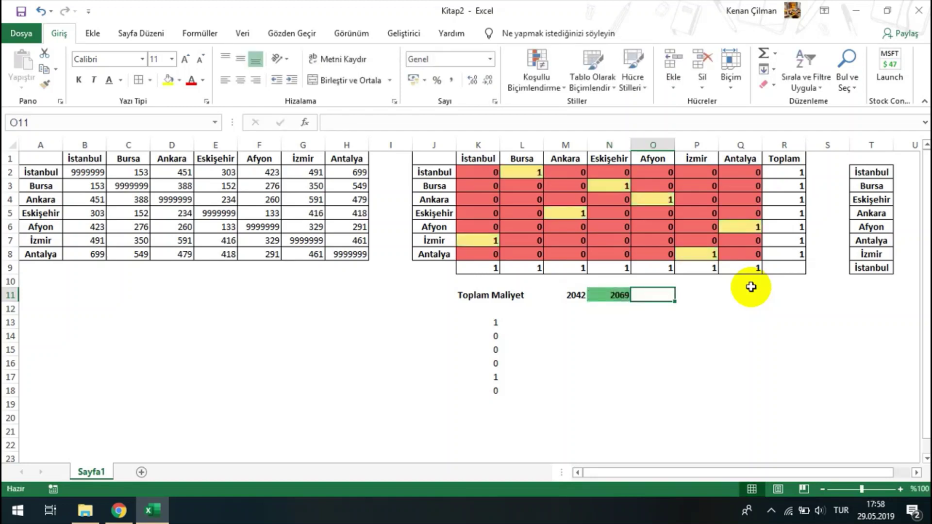
Compute the 27 difference in O11 with =N11-M11
{"action": "type", "text": "+"}
{"action": "key", "text": "Left"}
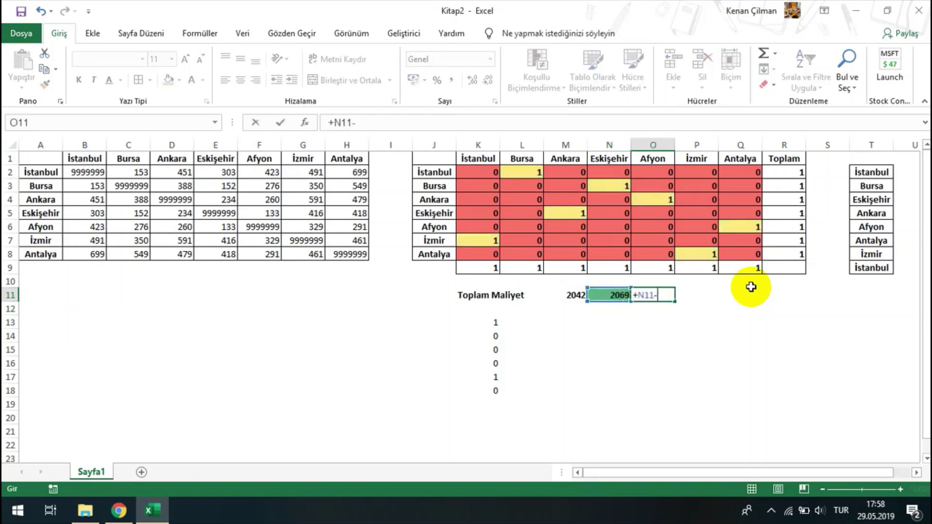
{"action": "type", "text": "-"}
{"action": "key", "text": "Left"}
{"action": "key", "text": "Left"}
{"action": "key", "text": "Return"}
Review the difference formula and the helper formulas in column K
{"action": "key", "text": "Left"}
{"action": "key", "text": "Up"}
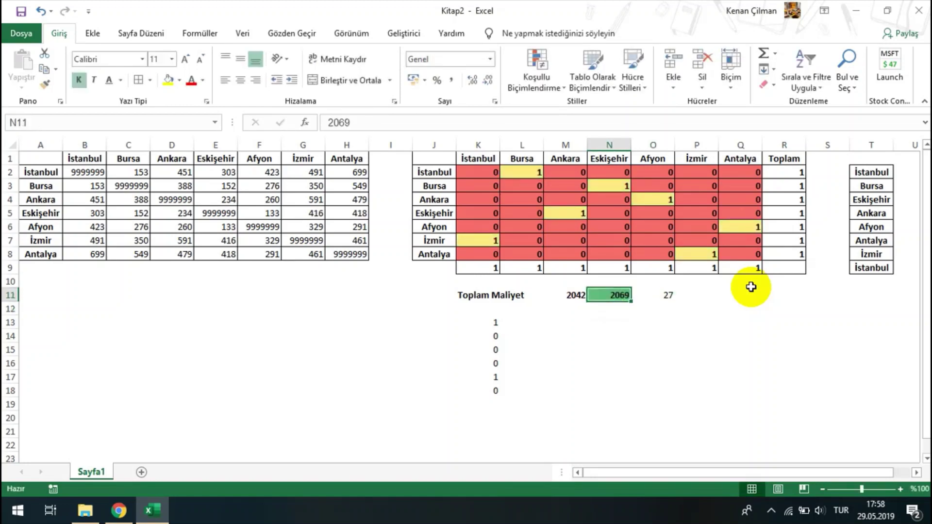
{"action": "key", "text": "Right"}
{"action": "key", "text": "Right"}
{"action": "key", "text": "Left"}
{"action": "key", "text": "F2"}
{"action": "key", "text": "Escape"}
{"action": "key", "text": "Left"}
{"action": "key", "text": "Left"}
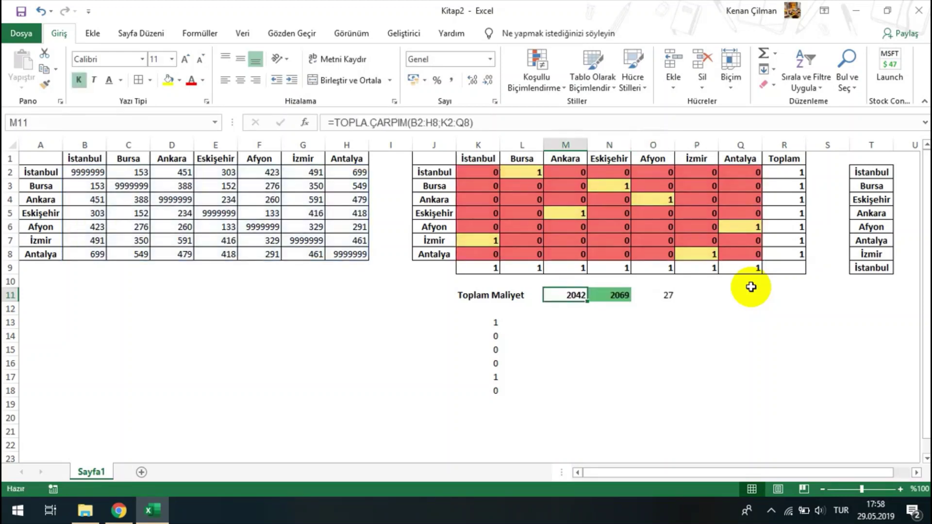
{"action": "key", "text": "Right"}
{"action": "key", "text": "Right"}
{"action": "key", "text": "Left"}
{"action": "key", "text": "Left"}
{"action": "key", "text": "Left"}
{"action": "key", "text": "Left"}
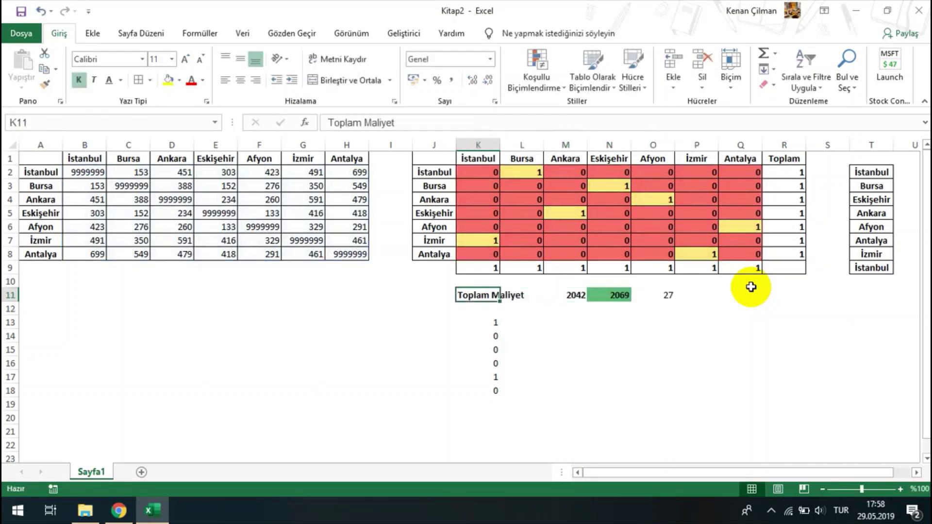
{"action": "key", "text": "Escape"}
{"action": "key", "text": "Down"}
{"action": "key", "text": "Down"}
{"action": "key", "text": "Down"}
{"action": "key", "text": "Down"}
{"action": "key", "text": "Down"}
{"action": "key", "text": "F2"}
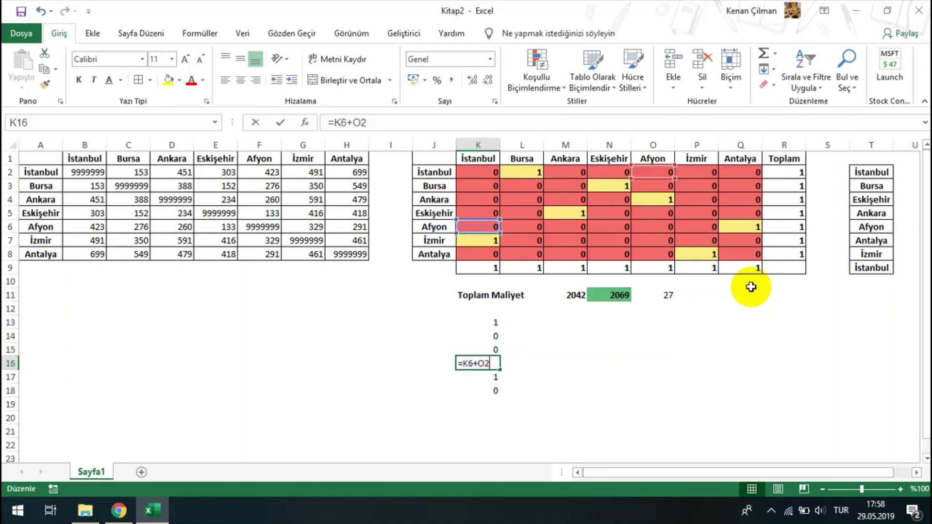
{"action": "key", "text": "Escape"}
{"action": "key", "text": "Down"}
{"action": "key", "text": "Down"}
{"action": "key", "text": "Escape"}
{"action": "key", "text": "Up"}
{"action": "key", "text": "Up"}
{"action": "key", "text": "Up"}
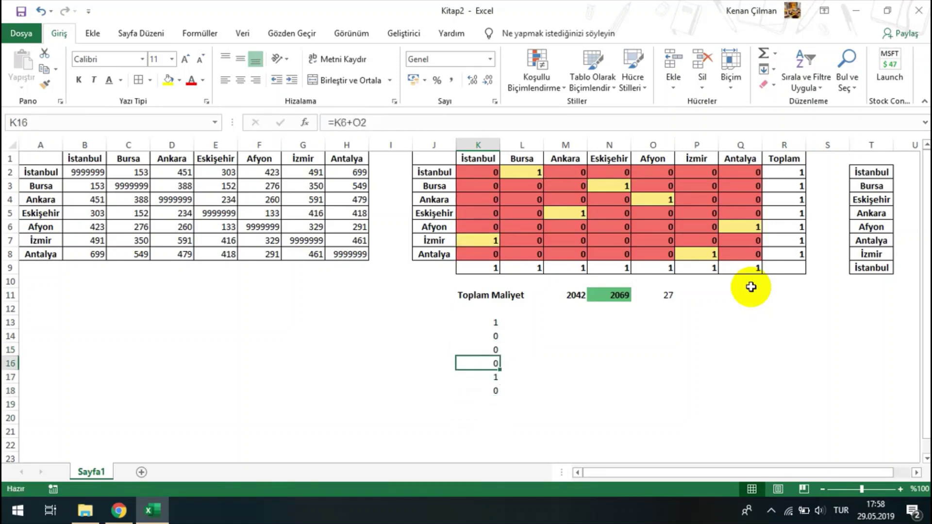
{"action": "key", "text": "Up"}
{"action": "key", "text": "Up"}
{"action": "key", "text": "Up"}
{"action": "key", "text": "Up"}
{"action": "key", "text": "Right"}
{"action": "key", "text": "Right"}
{"action": "key", "text": "Right"}
{"action": "key", "text": "Right"}
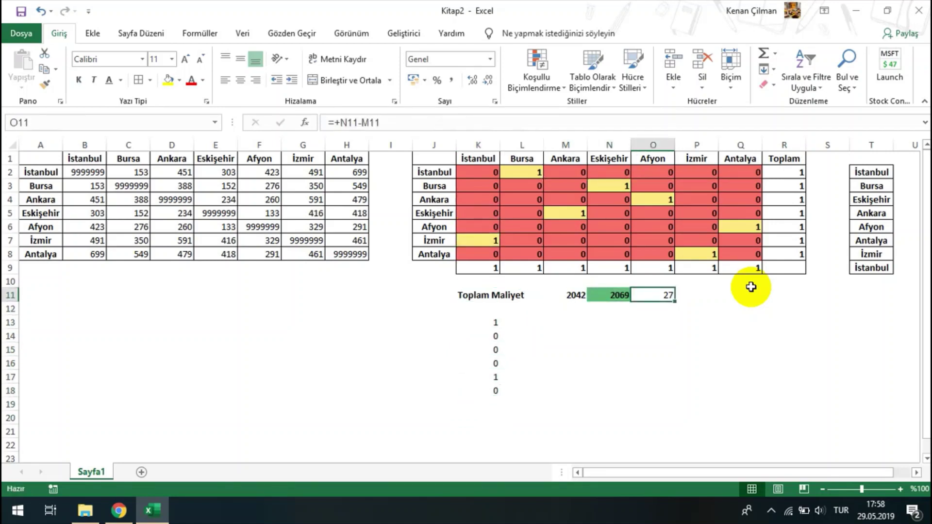
Scale the difference to 270 in O12 with =O11*10
{"action": "key", "text": "Down"}
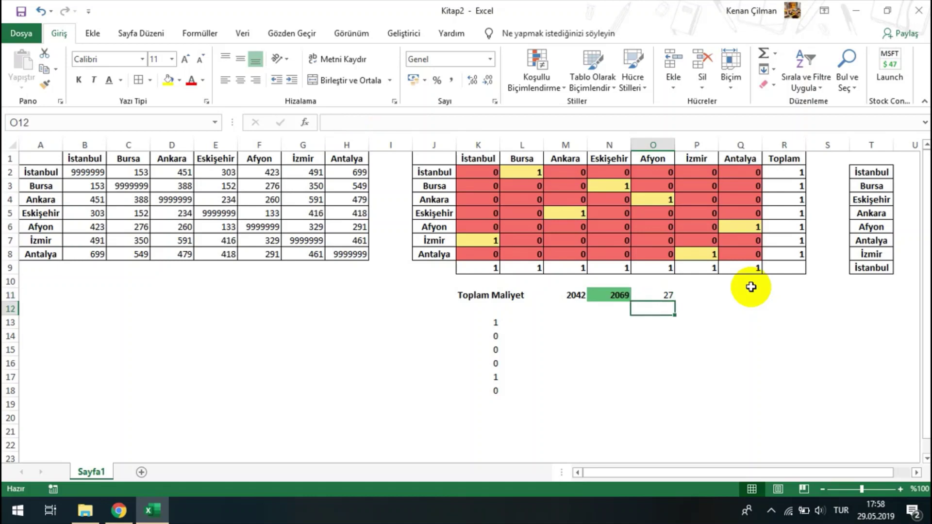
{"action": "type", "text": "+"}
{"action": "key", "text": "Up"}
{"action": "type", "text": "*1"}
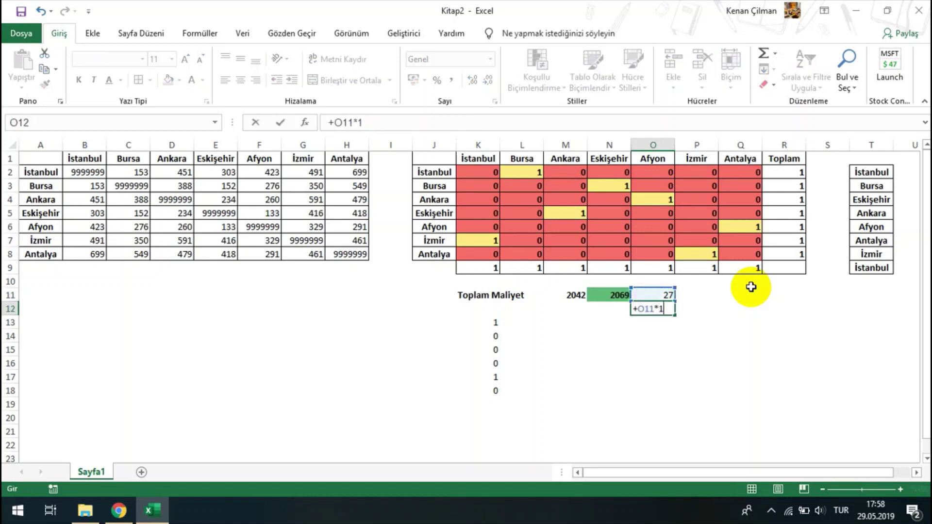
{"action": "type", "text": "0"}
{"action": "key", "text": "ctrl+Return"}
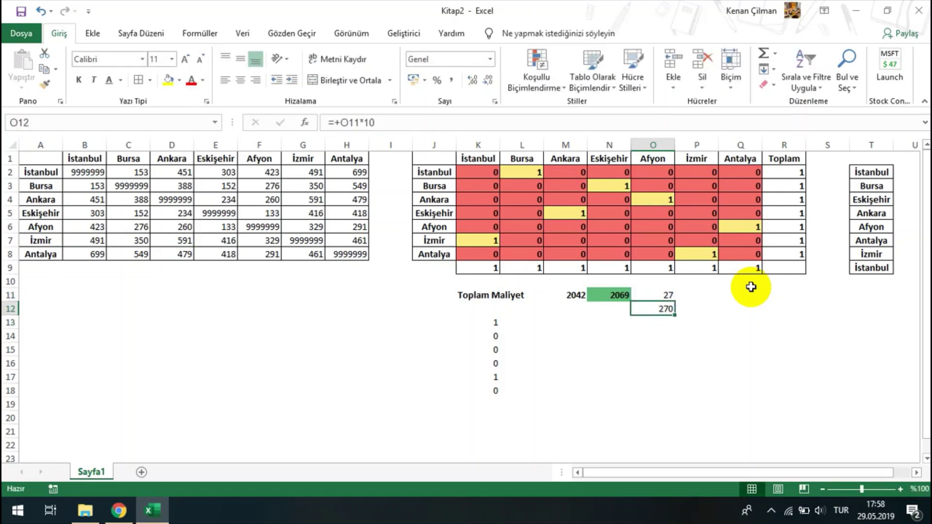
Compute the 98550 yearly savings in O13 with =O12*365
{"action": "key", "text": "Down"}
{"action": "type", "text": "+"}
{"action": "key", "text": "Up"}
{"action": "type", "text": "*"}
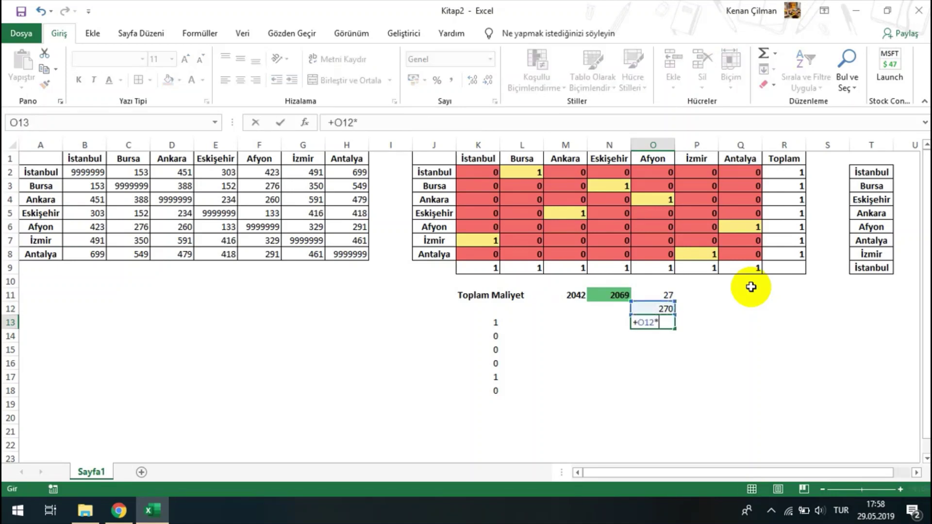
{"action": "type", "text": "365"}
{"action": "key", "text": "ctrl+Return"}
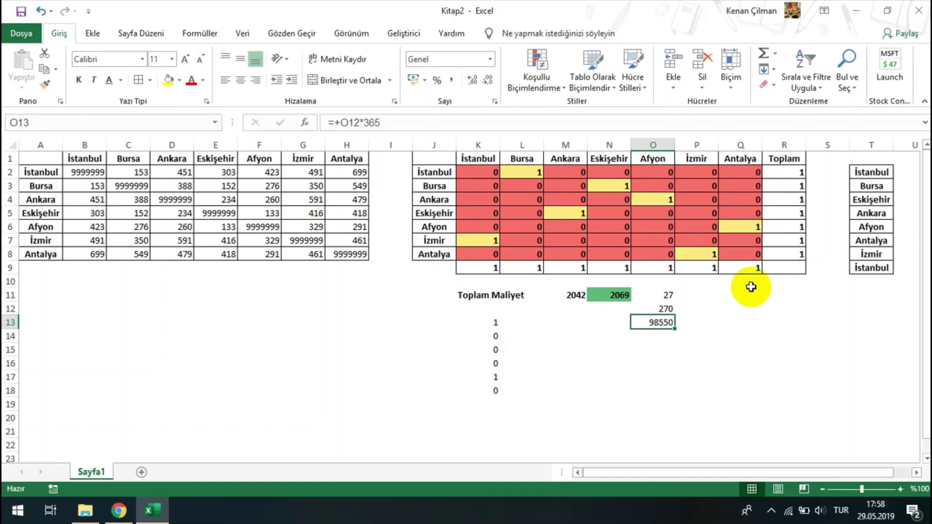
{"action": "left_click_drag", "start_coordinate": [650, 291], "coordinate": [662, 323]}
{"action": "left_click", "coordinate": [732, 337]}
{"action": "left_click", "coordinate": [617, 295]}
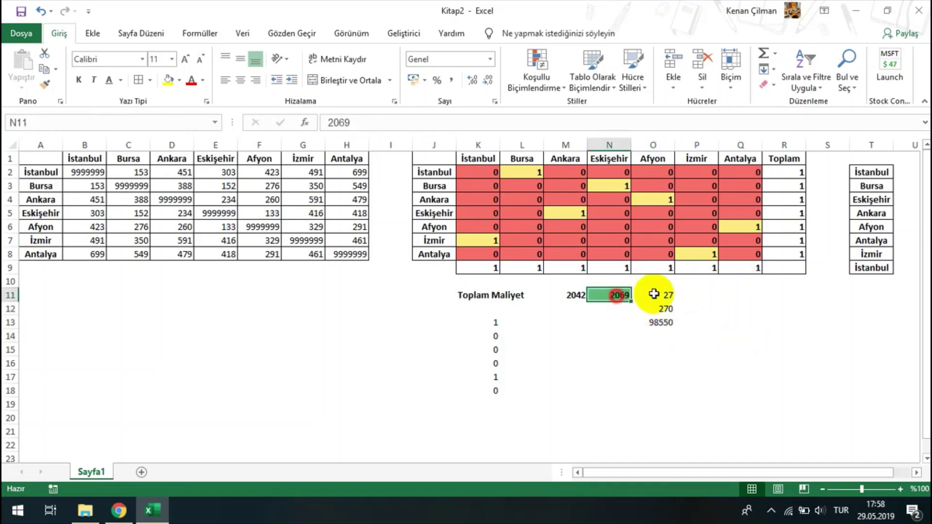
{"action": "key", "text": "alt+Tab"}
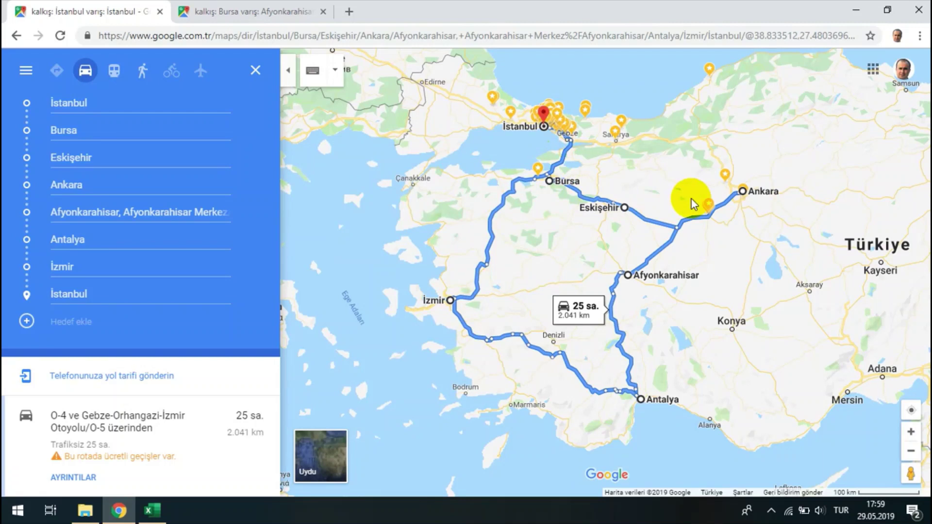
{"action": "left_click", "coordinate": [855, 9]}
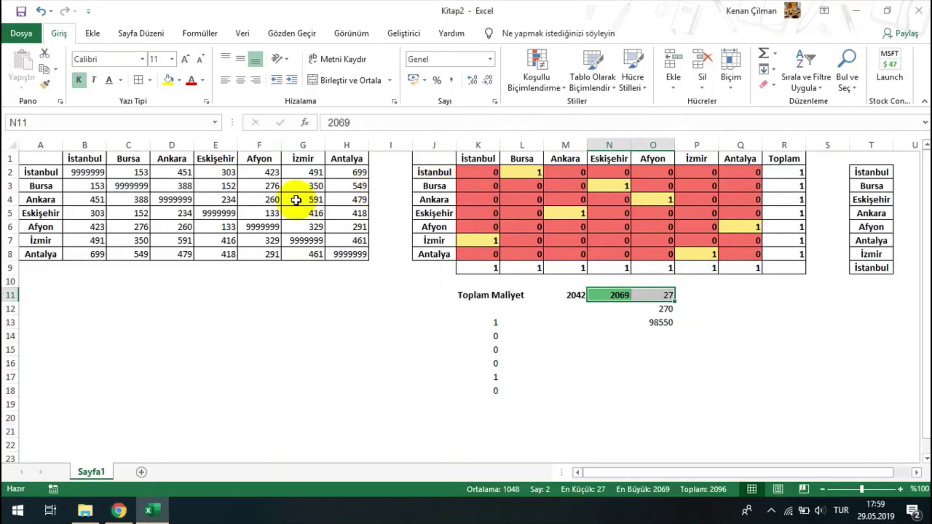
{"action": "left_click_drag", "start_coordinate": [220, 187], "coordinate": [307, 235]}
{"action": "left_click", "coordinate": [270, 228]}
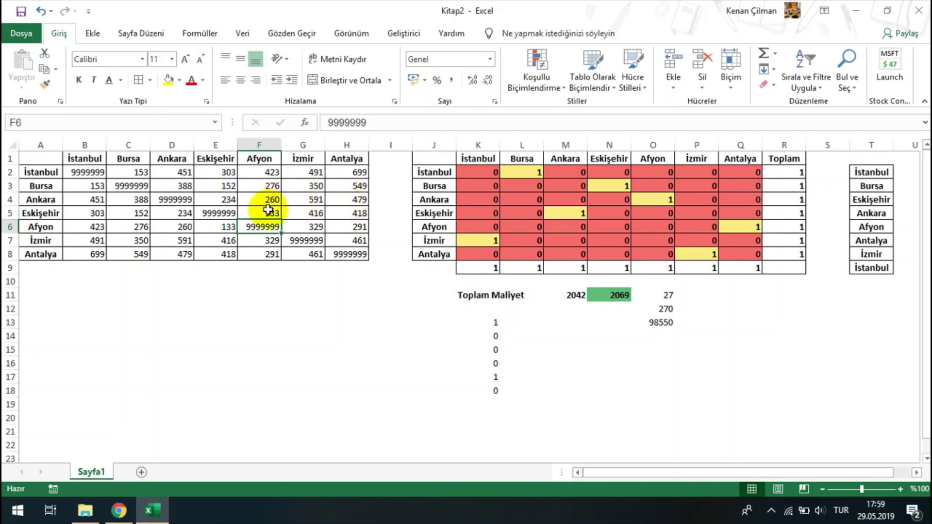
{"action": "left_click_drag", "start_coordinate": [181, 183], "coordinate": [262, 229]}
{"action": "left_click", "coordinate": [231, 221]}
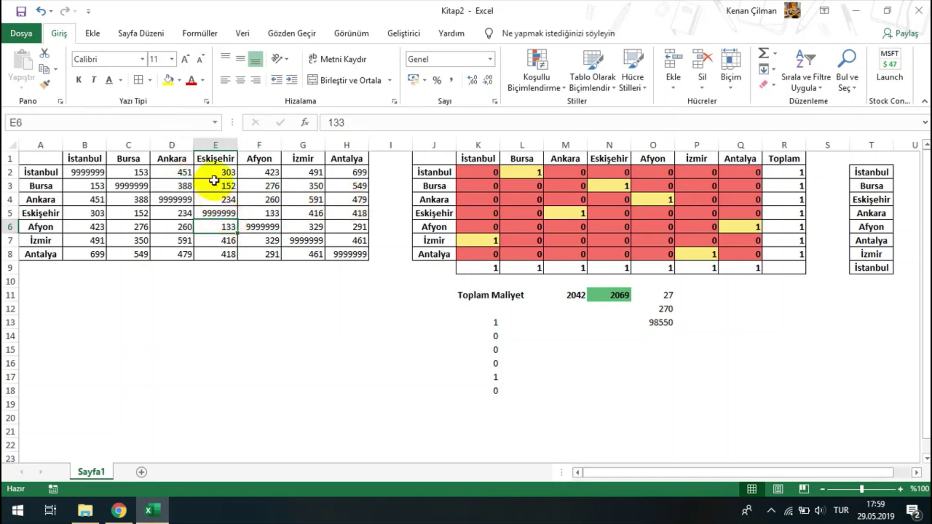
{"action": "mouse_move", "coordinate": [216, 172]}
{"action": "left_mouse_down"}
{"action": "mouse_move", "coordinate": [303, 241]}
{"action": "mouse_move", "coordinate": [129, 172]}
{"action": "left_mouse_up"}
{"action": "left_click", "coordinate": [71, 170]}
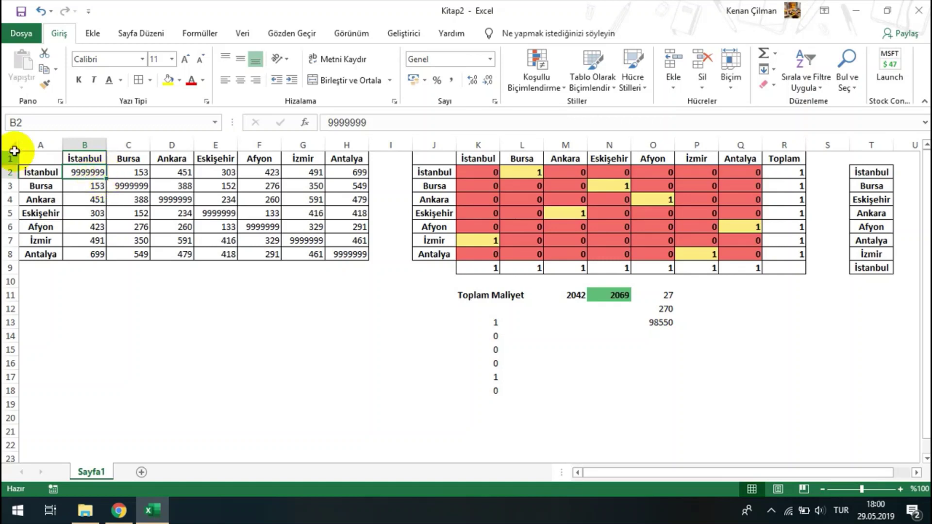
{"action": "left_click_drag", "start_coordinate": [29, 158], "coordinate": [335, 258]}
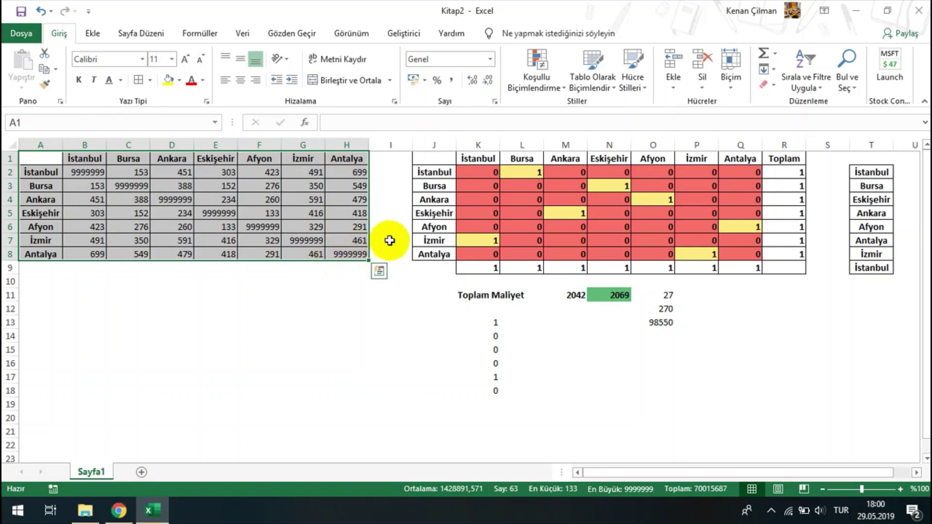
{"action": "left_click", "coordinate": [384, 241]}
{"action": "left_click", "coordinate": [401, 318]}
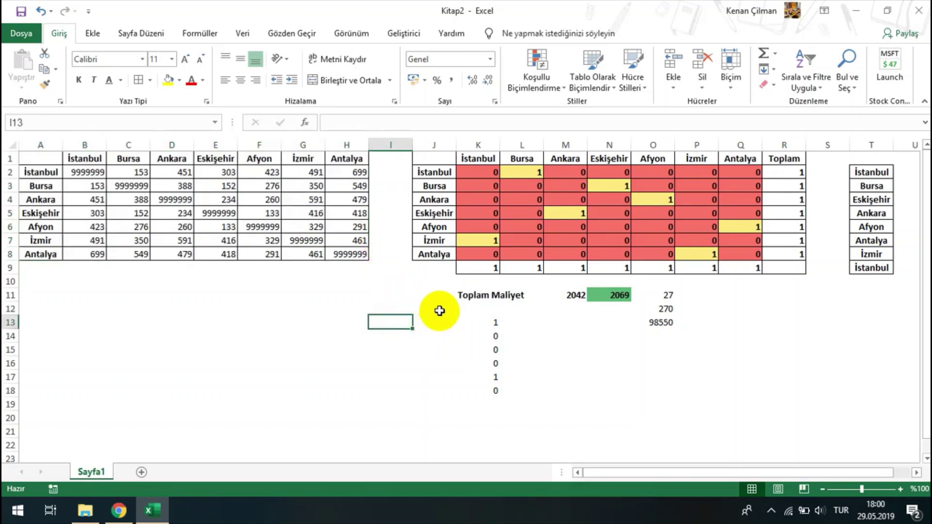
{"action": "left_click", "coordinate": [439, 297]}
{"action": "left_click", "coordinate": [469, 307]}
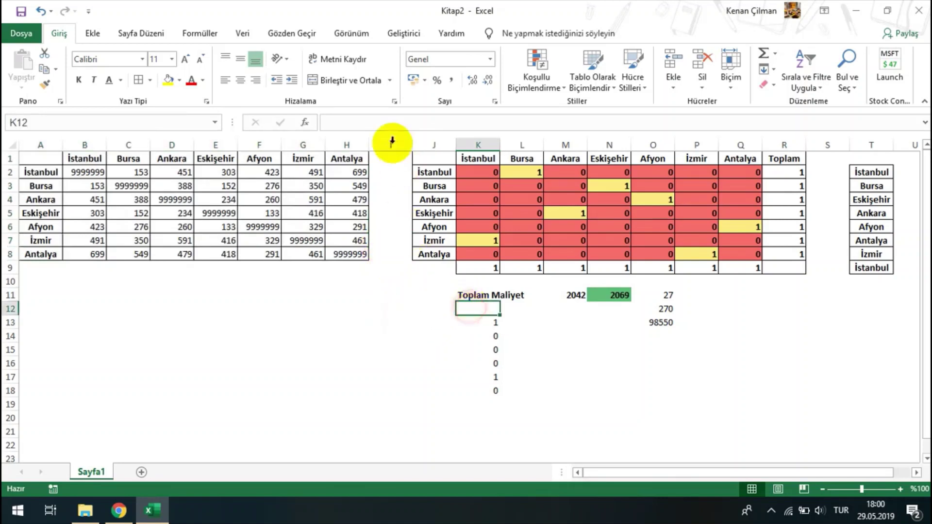